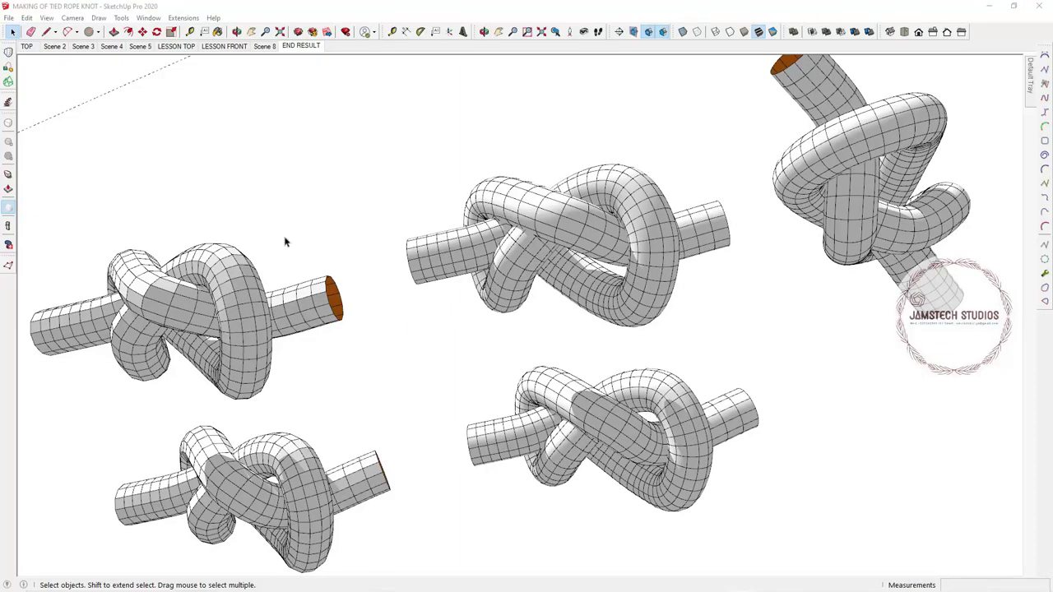
Step: Look through the saved scenes of the finished rope knots and their top and front guide curves, ending on the END RESULT scene
{"action": "middle_click_drag", "start_coordinate": [285, 241], "coordinate": [496, 370]}
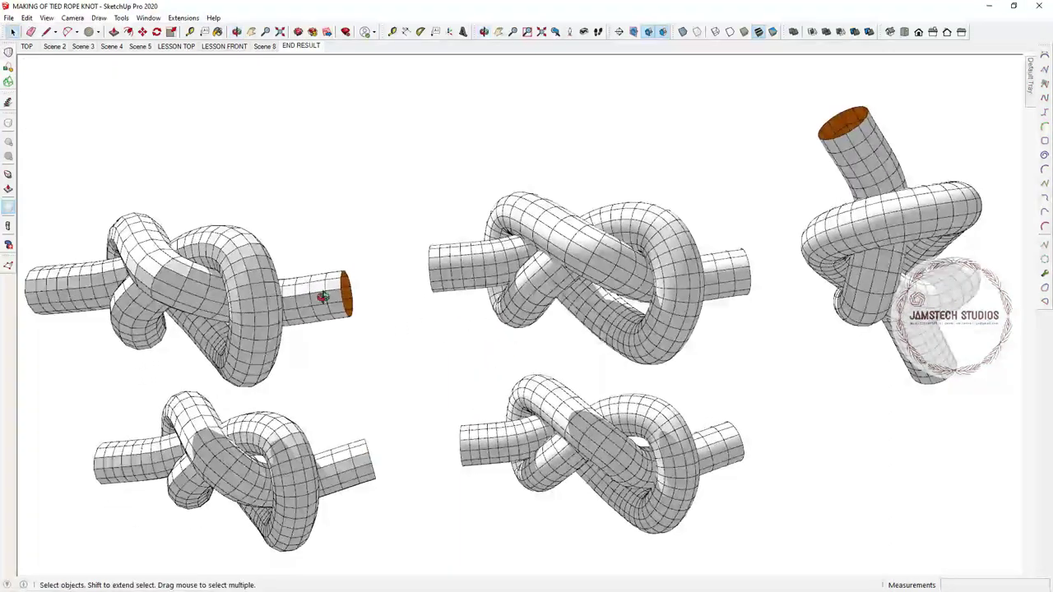
{"action": "middle_click_drag", "start_coordinate": [323, 297], "coordinate": [357, 395]}
{"action": "left_click", "coordinate": [28, 47]}
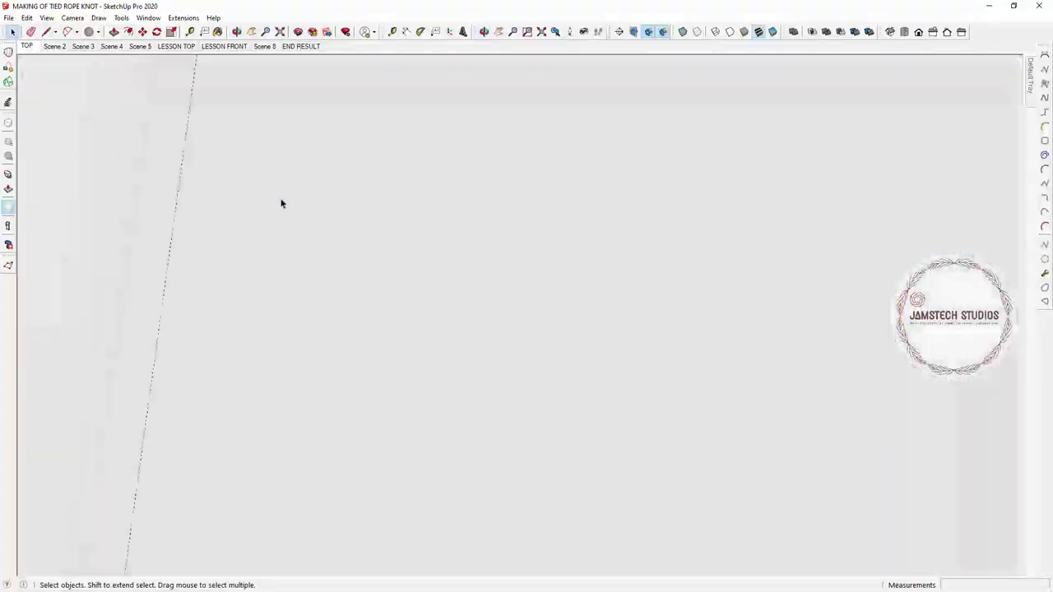
{"action": "key", "text": "t"}
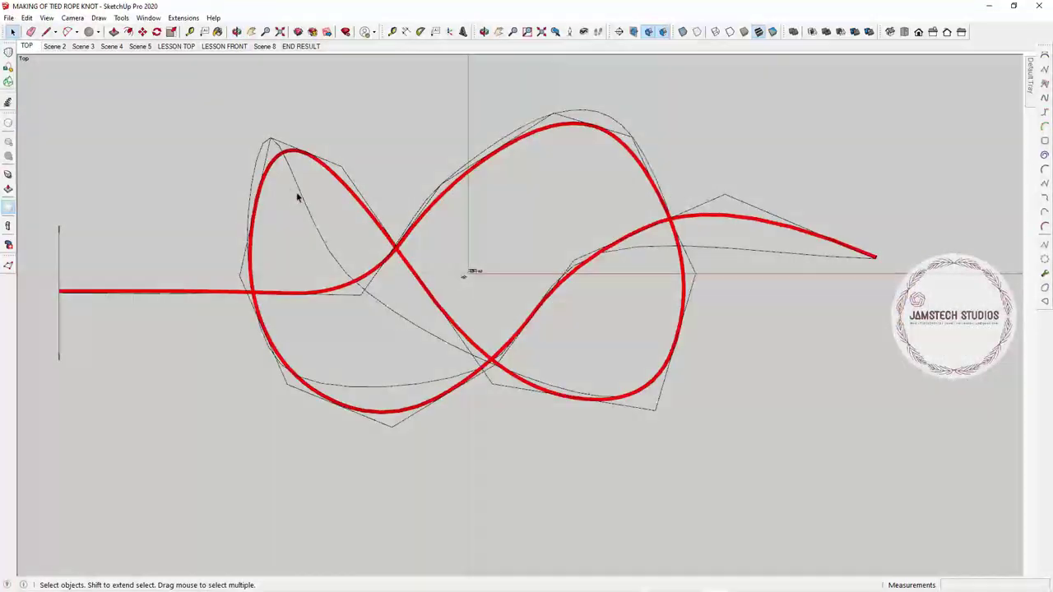
{"action": "left_click", "coordinate": [55, 46]}
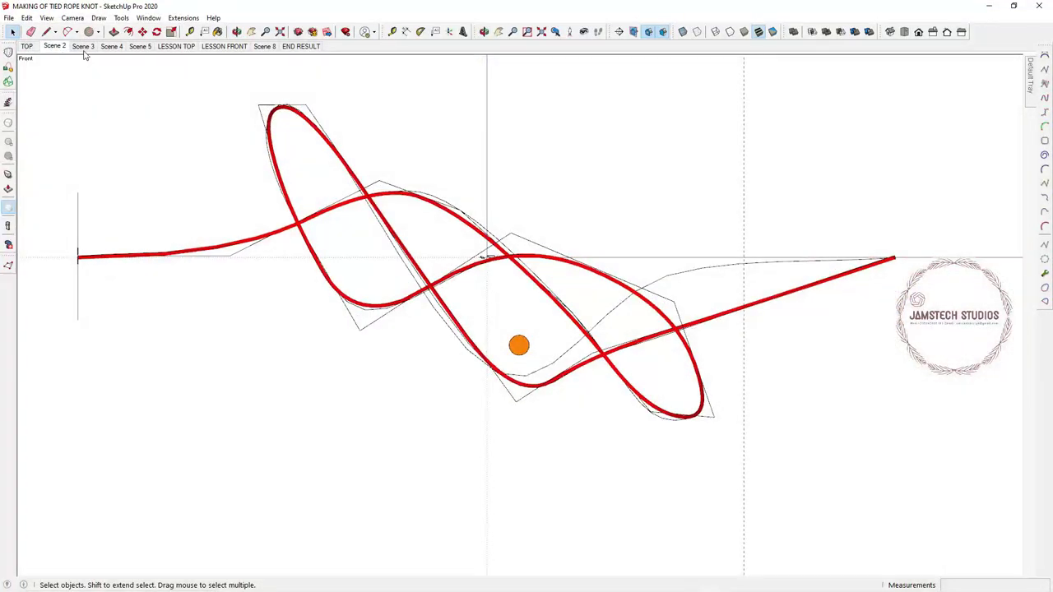
{"action": "left_click", "coordinate": [83, 47]}
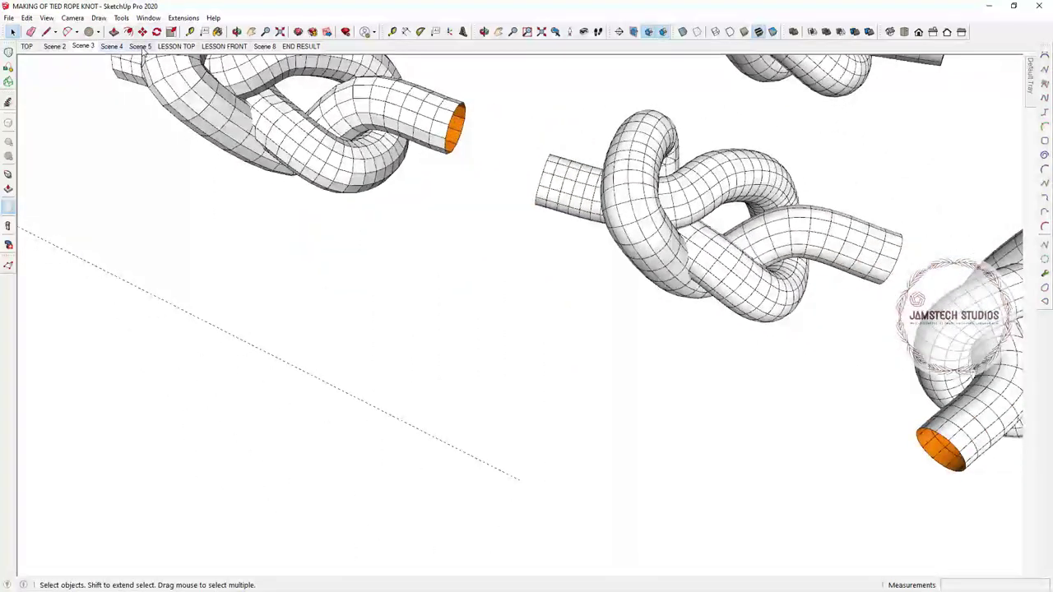
{"action": "left_click", "coordinate": [140, 46]}
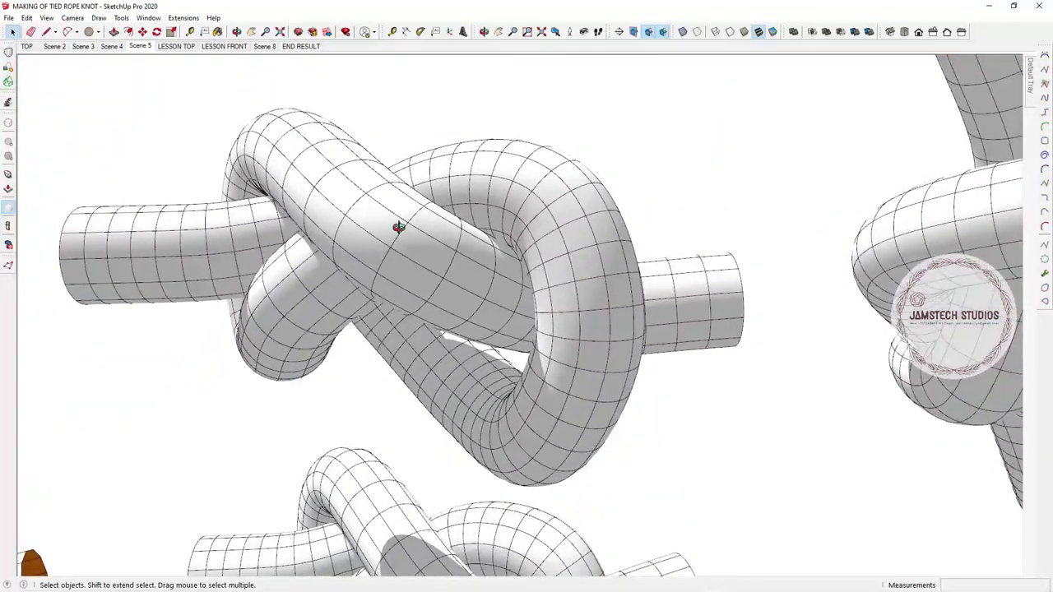
{"action": "middle_click_drag", "start_coordinate": [398, 228], "coordinate": [650, 119]}
{"action": "left_click", "coordinate": [172, 47]}
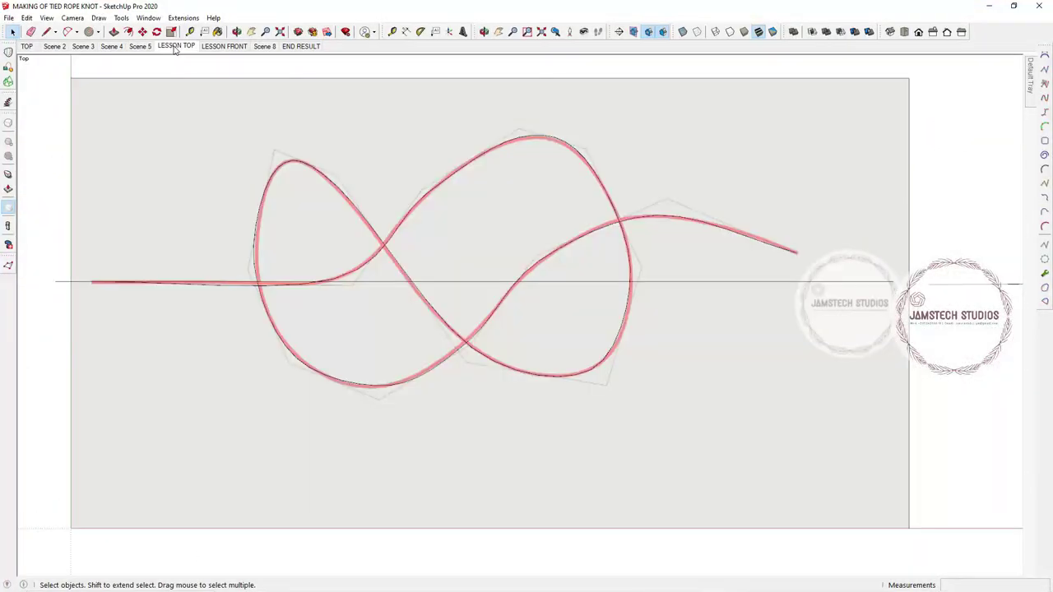
{"action": "left_click", "coordinate": [220, 46]}
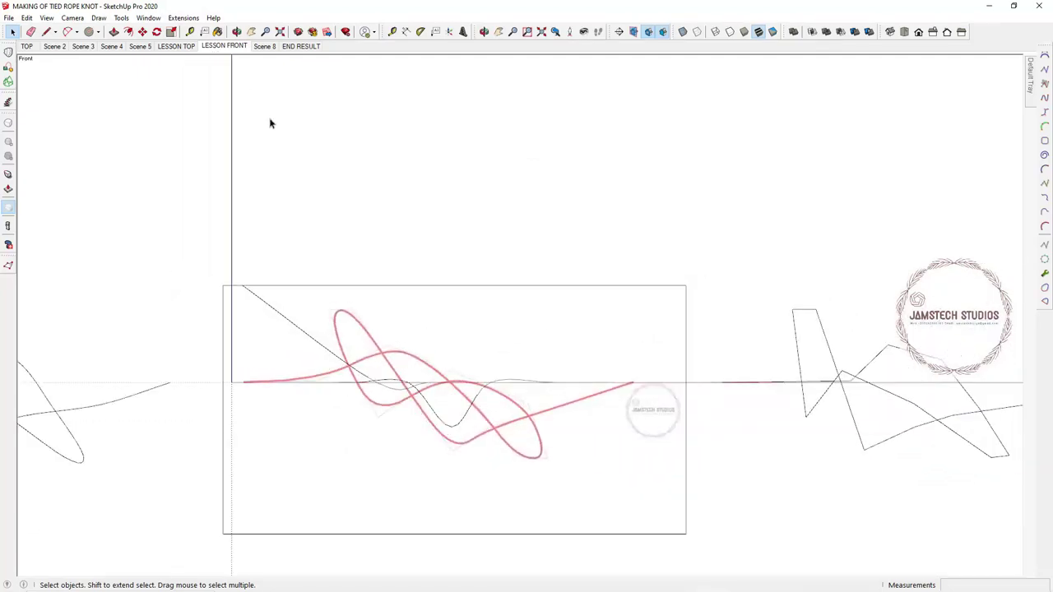
{"action": "left_click", "coordinate": [264, 47]}
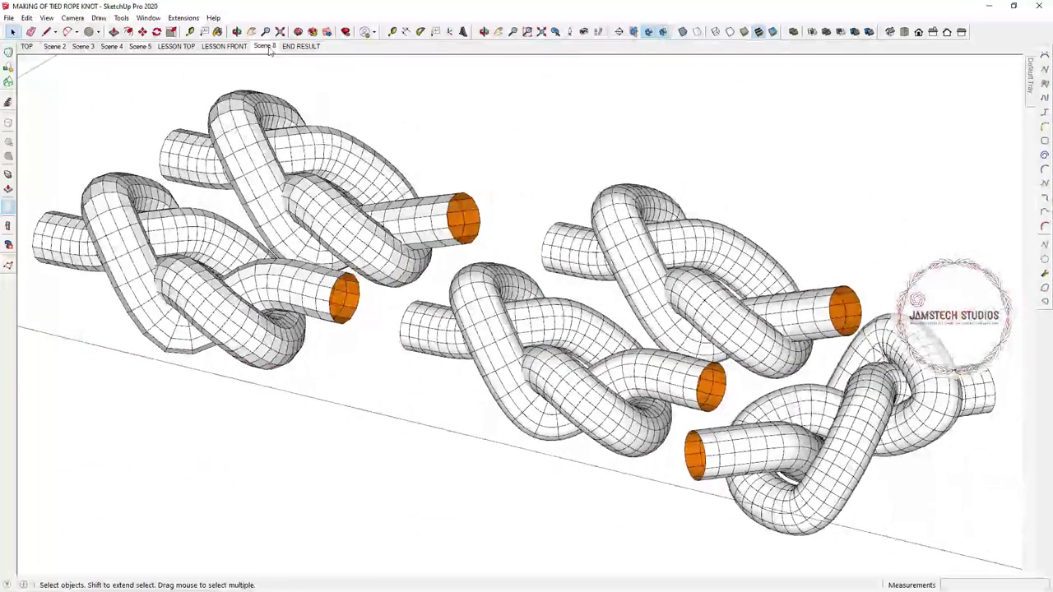
{"action": "left_click", "coordinate": [297, 46]}
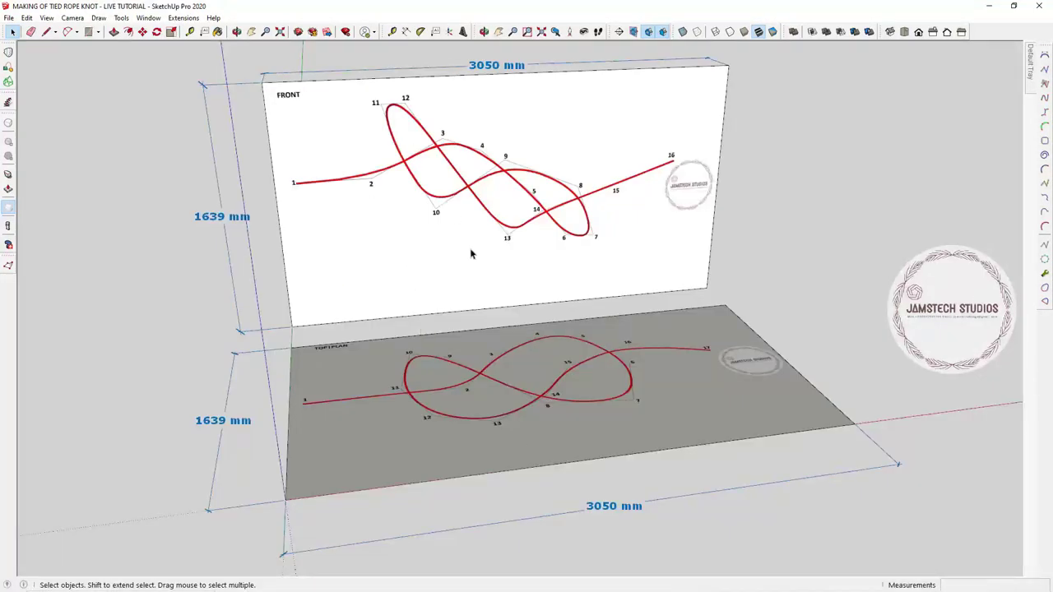
Step: Examine the front and top plan reference images, and show the TOP|PLAN image in a top view with parallel projection
{"action": "middle_click_drag", "start_coordinate": [471, 254], "coordinate": [388, 397]}
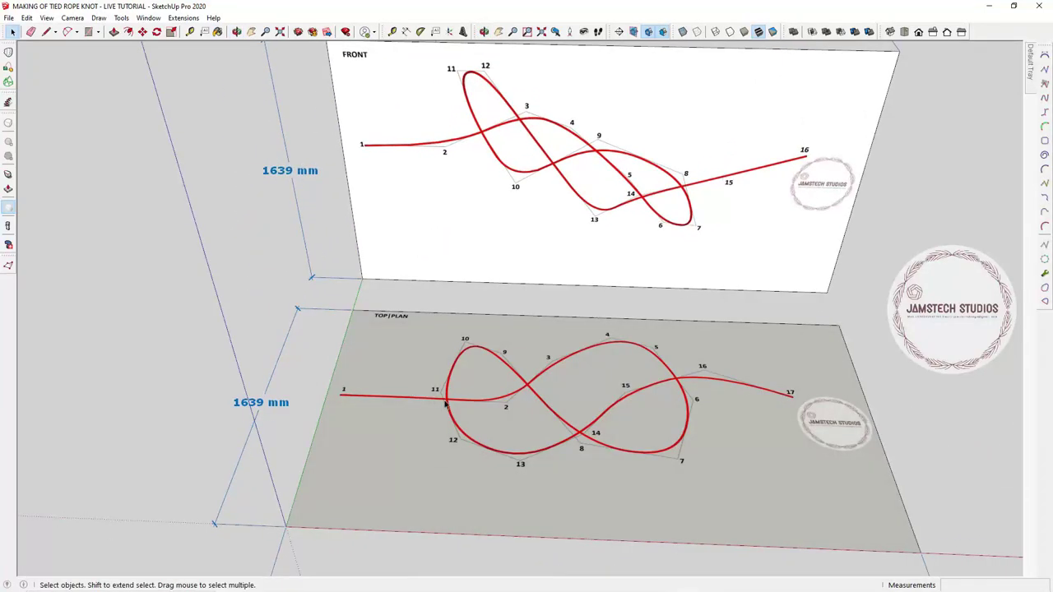
{"action": "middle_click_drag", "start_coordinate": [466, 418], "coordinate": [539, 374]}
{"action": "scroll", "coordinate": [511, 444], "scroll_direction": "up", "scroll_amount": 5}
{"action": "scroll", "coordinate": [517, 365], "scroll_direction": "down", "scroll_amount": 3}
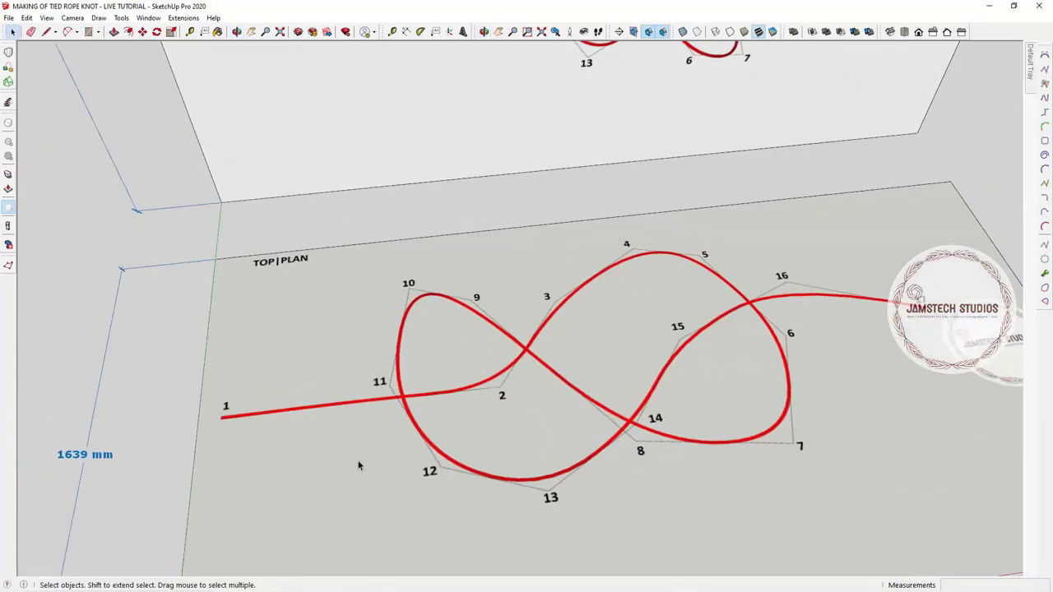
{"action": "scroll", "coordinate": [360, 444], "scroll_direction": "down", "scroll_amount": 3}
{"action": "middle_click_drag", "start_coordinate": [360, 403], "coordinate": [391, 346]}
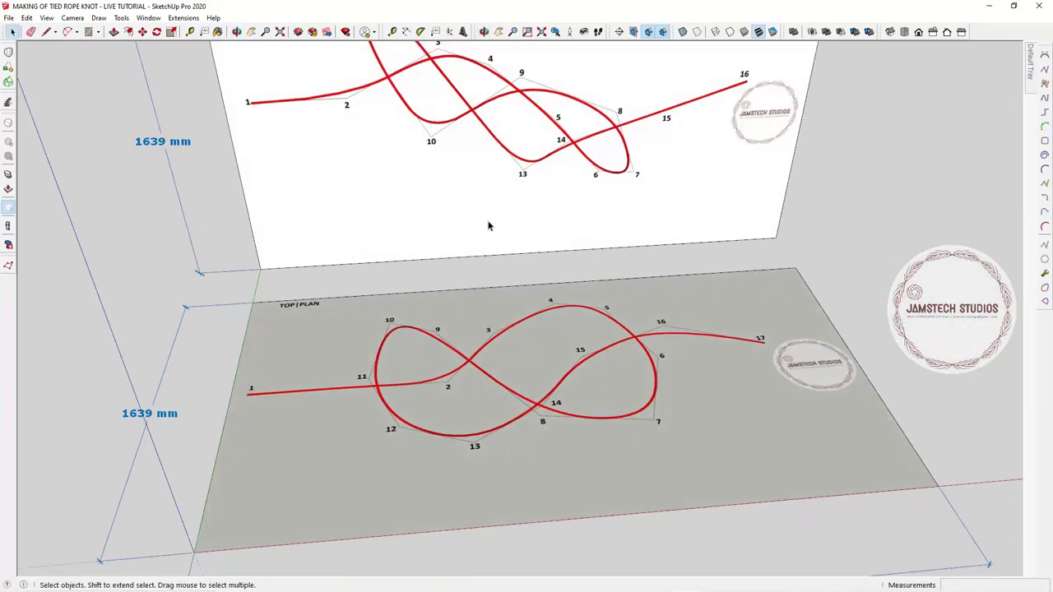
{"action": "left_click", "coordinate": [918, 31]}
{"action": "left_click", "coordinate": [70, 19]}
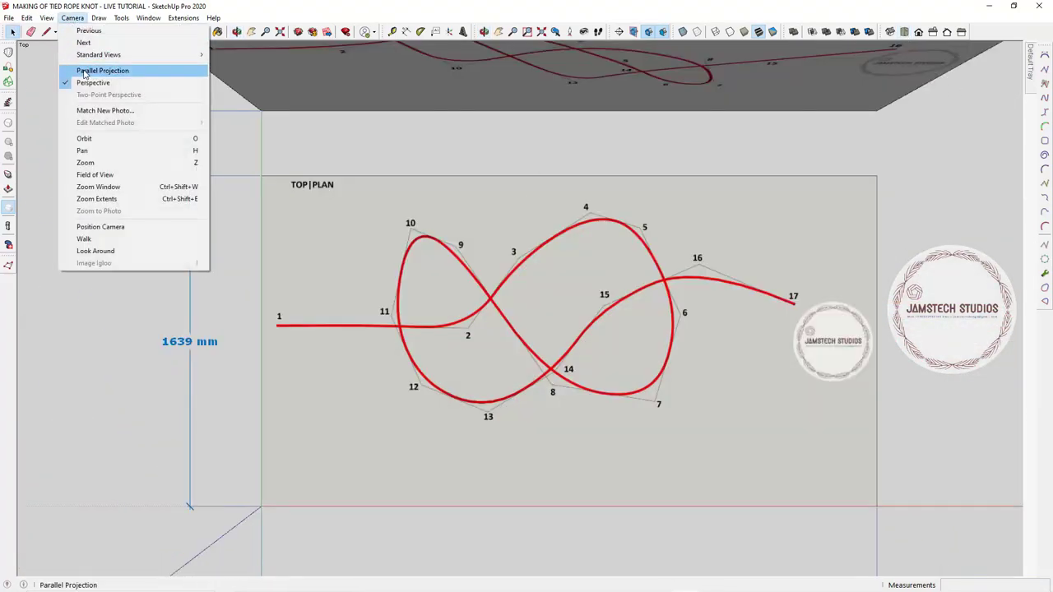
{"action": "left_click", "coordinate": [107, 72]}
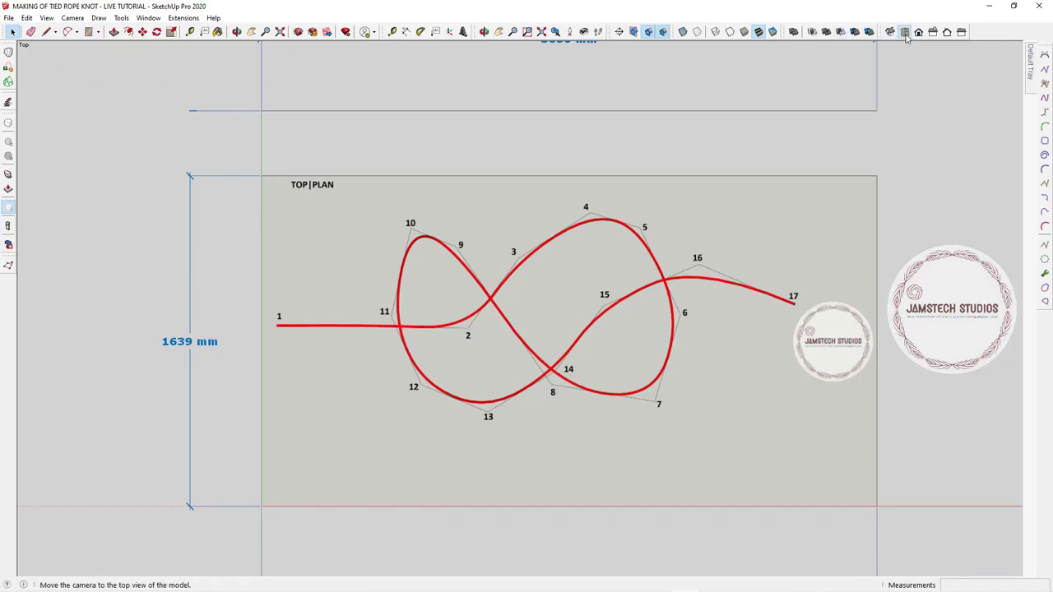
{"action": "scroll", "coordinate": [388, 367], "scroll_direction": "up", "scroll_amount": 2}
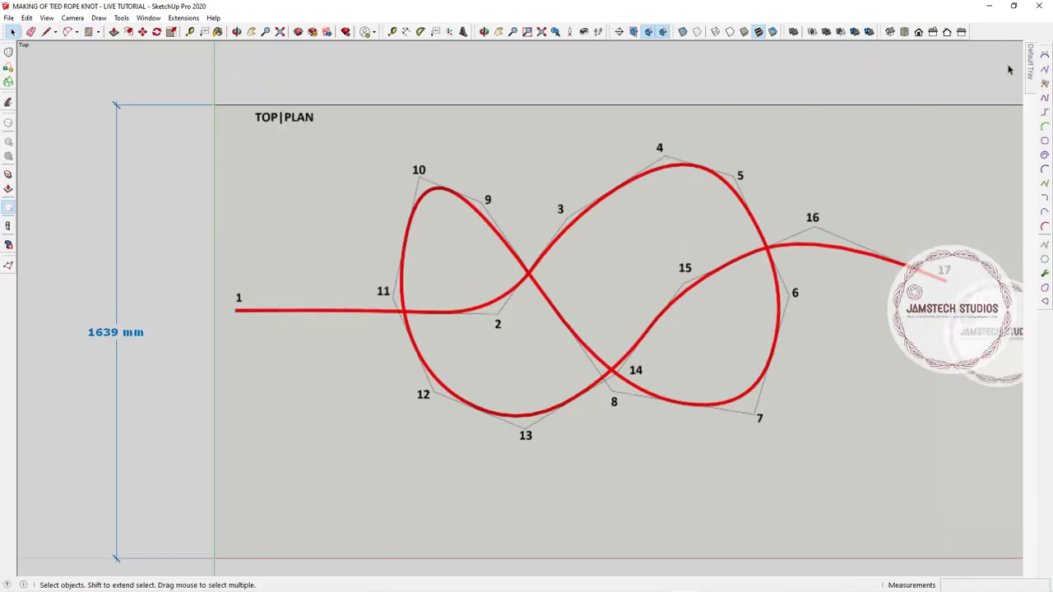
Step: Undock the BZ toolbar and start a Polyline on the top plan image through guide points 1 to 5
{"action": "left_click_drag", "start_coordinate": [1043, 43], "coordinate": [664, 63]}
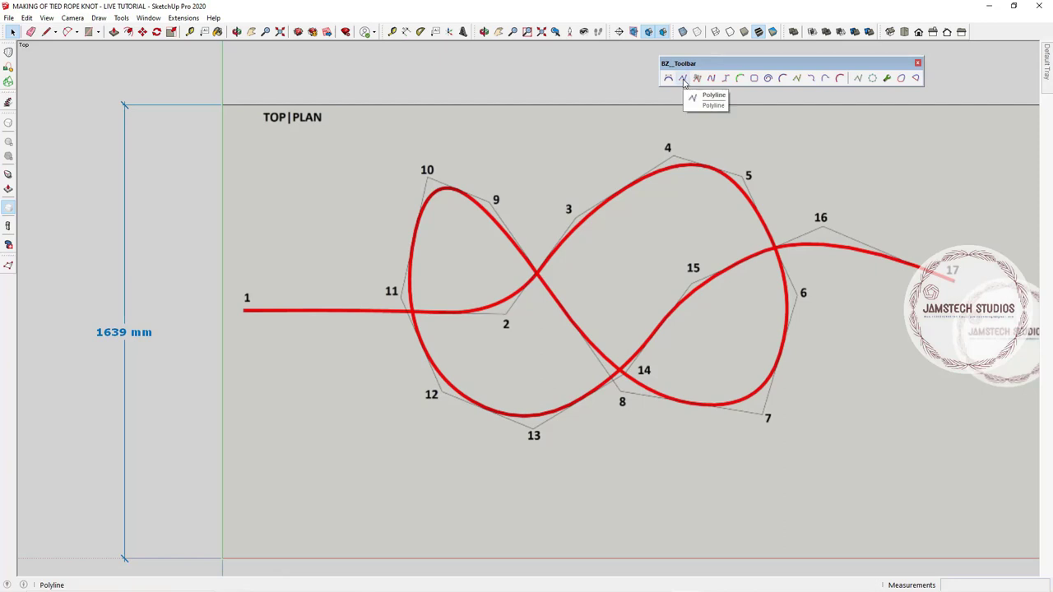
{"action": "left_click", "coordinate": [683, 78]}
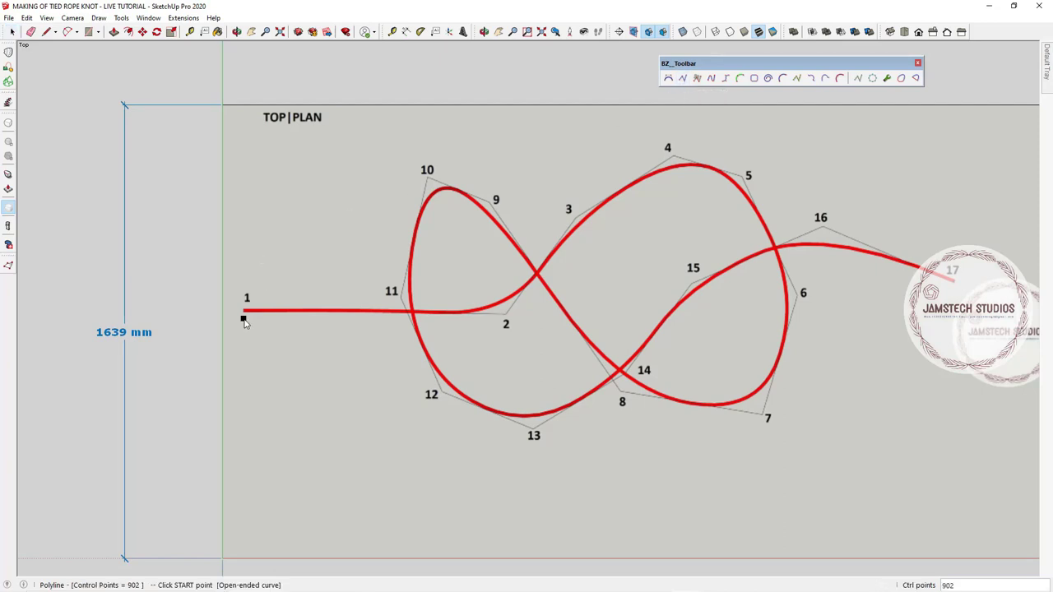
{"action": "left_click", "coordinate": [246, 313]}
{"action": "scroll", "coordinate": [504, 314], "scroll_direction": "up", "scroll_amount": 6}
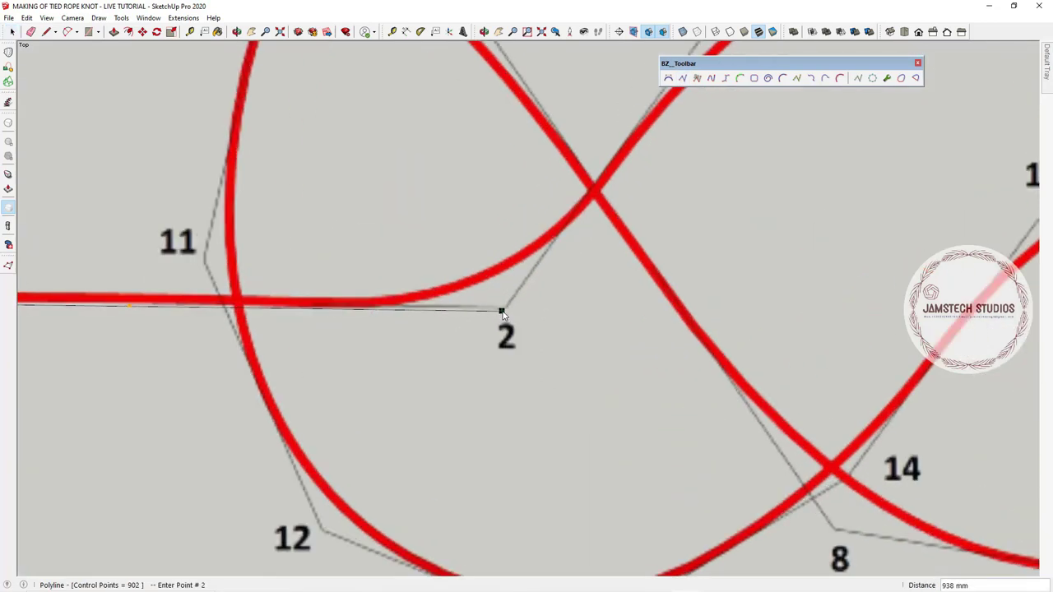
{"action": "left_click", "coordinate": [504, 312]}
{"action": "scroll", "coordinate": [504, 312], "scroll_direction": "down", "scroll_amount": 6}
{"action": "scroll", "coordinate": [604, 195], "scroll_direction": "up", "scroll_amount": 4}
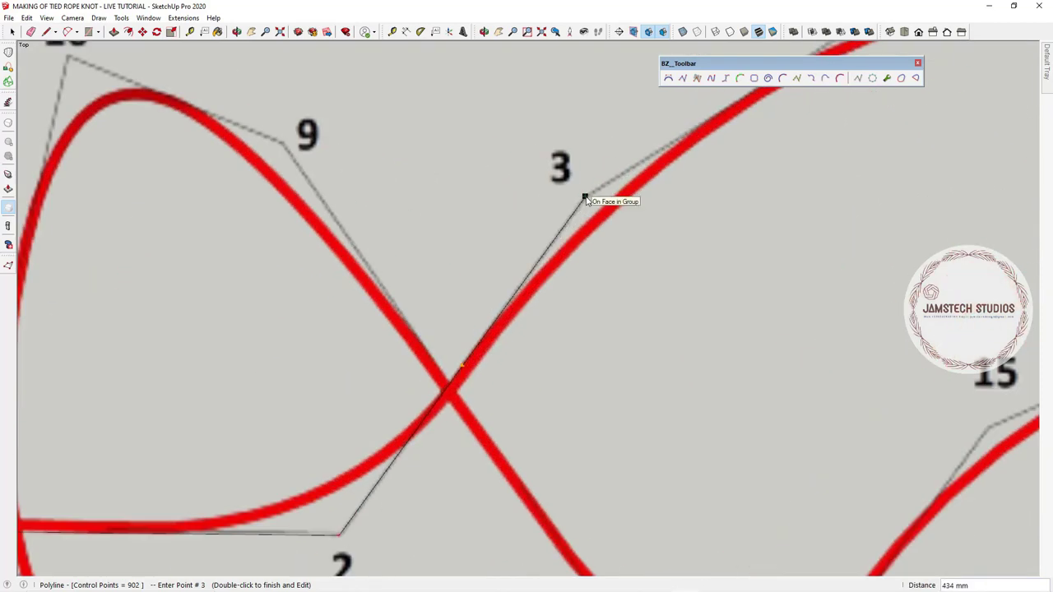
{"action": "left_click", "coordinate": [587, 199]}
{"action": "scroll", "coordinate": [587, 198], "scroll_direction": "down", "scroll_amount": 4}
{"action": "scroll", "coordinate": [625, 175], "scroll_direction": "up", "scroll_amount": 3}
{"action": "left_click", "coordinate": [780, 206]}
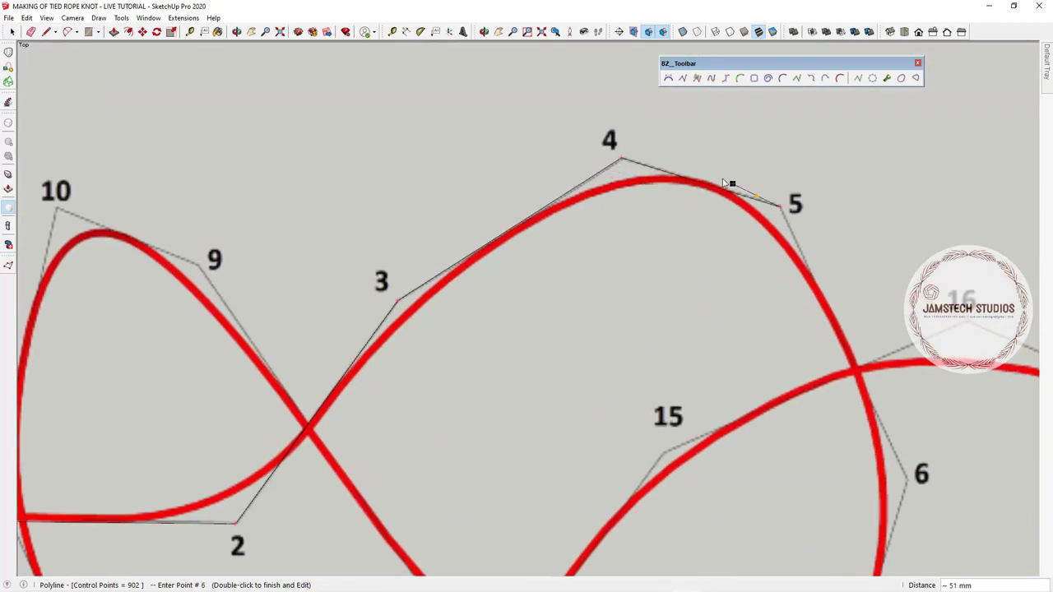
Step: Continue the polyline through guide points 6, 7 and 8 of the top plan image
{"action": "scroll", "coordinate": [729, 183], "scroll_direction": "down", "scroll_amount": 4}
{"action": "scroll", "coordinate": [781, 267], "scroll_direction": "up", "scroll_amount": 4}
{"action": "left_click", "coordinate": [860, 405]}
{"action": "scroll", "coordinate": [814, 267], "scroll_direction": "down", "scroll_amount": 4}
{"action": "scroll", "coordinate": [796, 444], "scroll_direction": "up", "scroll_amount": 5}
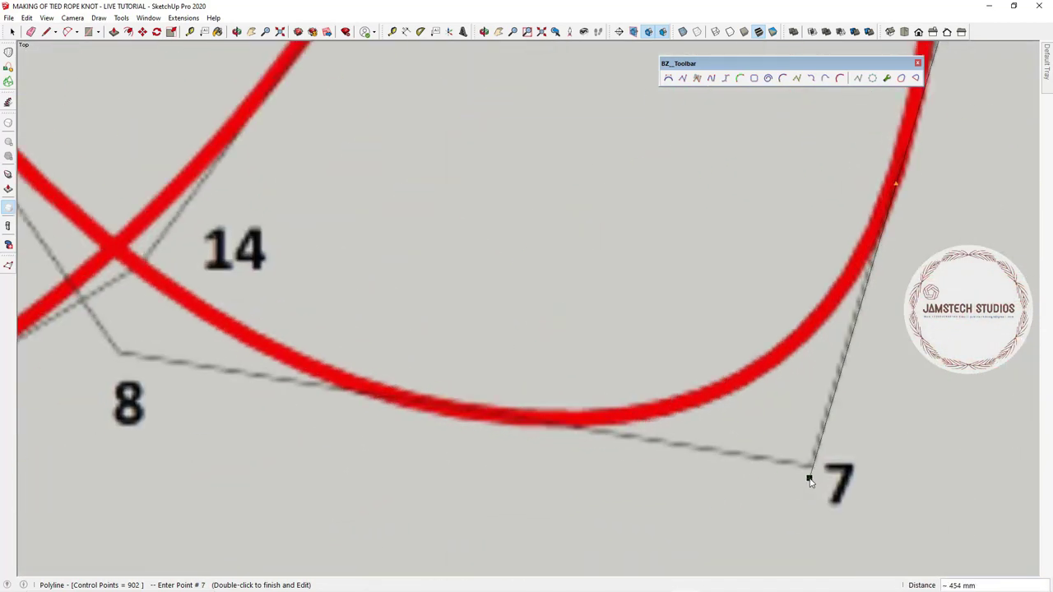
{"action": "left_click", "coordinate": [796, 455]}
{"action": "scroll", "coordinate": [740, 436], "scroll_direction": "down", "scroll_amount": 2}
{"action": "left_click", "coordinate": [634, 429]}
Step: Extend the polyline around the loop through guide points 9, 10, 11 and 12 of the top plan
{"action": "scroll", "coordinate": [634, 429], "scroll_direction": "down", "scroll_amount": 2}
{"action": "scroll", "coordinate": [598, 405], "scroll_direction": "down", "scroll_amount": 3}
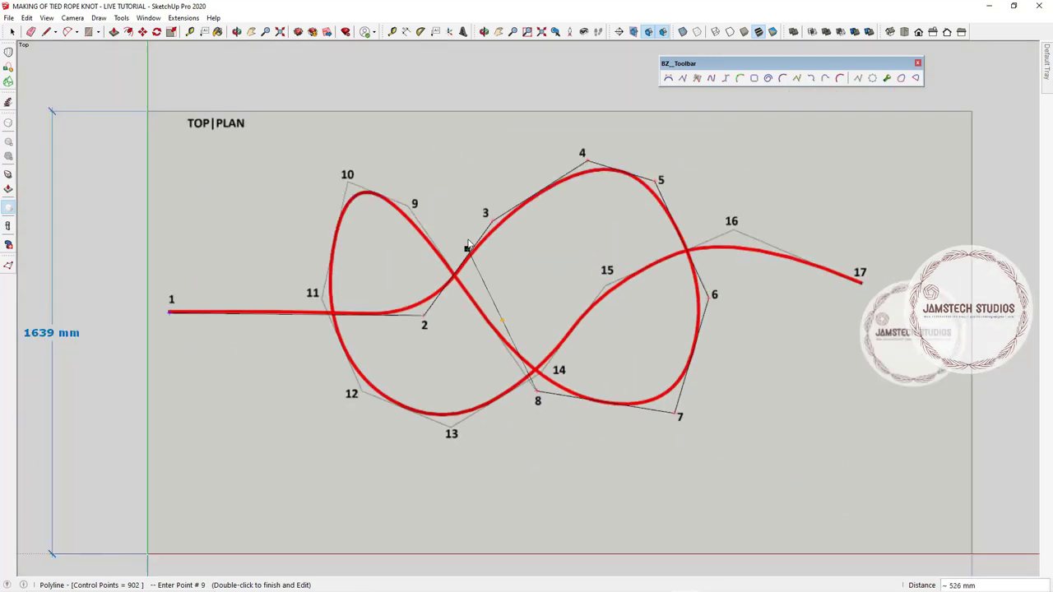
{"action": "scroll", "coordinate": [388, 174], "scroll_direction": "up", "scroll_amount": 5}
{"action": "left_click", "coordinate": [386, 177]}
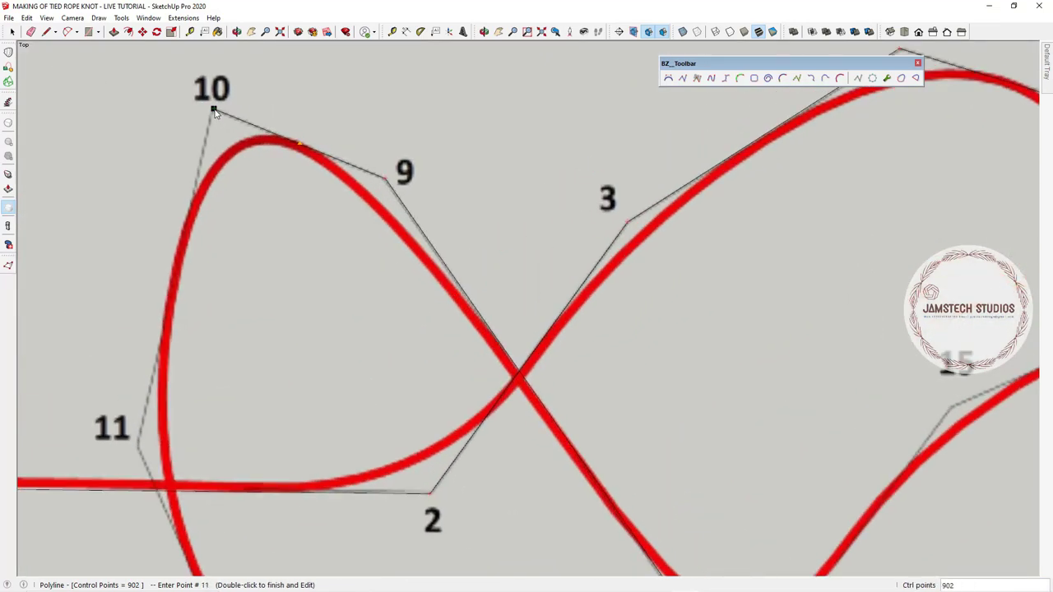
{"action": "scroll", "coordinate": [287, 371], "scroll_direction": "down", "scroll_amount": 3}
{"action": "scroll", "coordinate": [357, 238], "scroll_direction": "up", "scroll_amount": 5}
{"action": "left_click", "coordinate": [362, 223]}
{"action": "scroll", "coordinate": [362, 223], "scroll_direction": "down", "scroll_amount": 2}
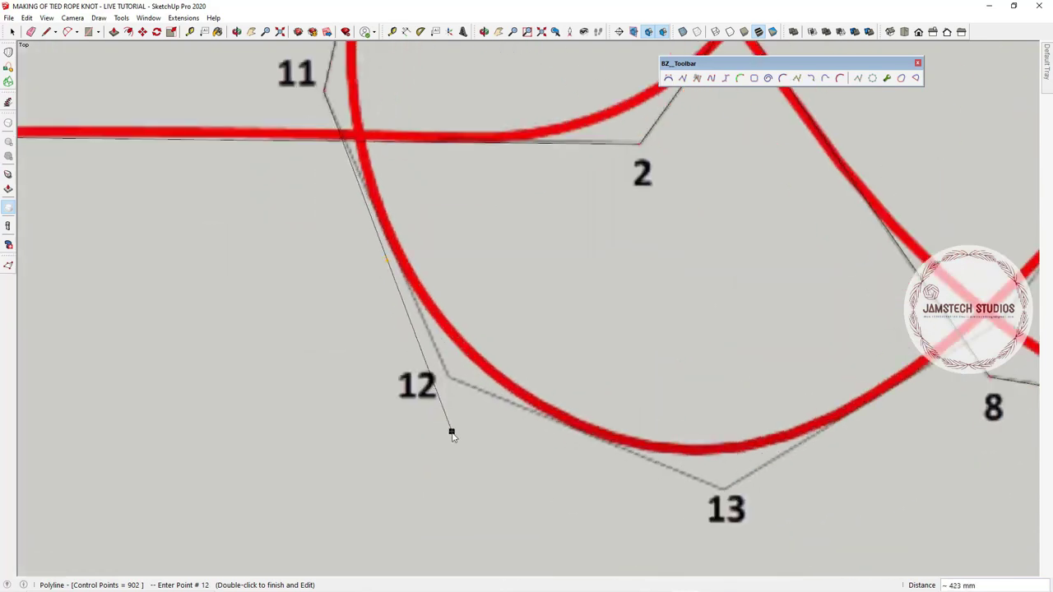
{"action": "scroll", "coordinate": [449, 411], "scroll_direction": "up", "scroll_amount": 3}
{"action": "left_click", "coordinate": [447, 378]}
Step: Carry the polyline on through guide points 13, 14, 15 and 16 of the top plan
{"action": "scroll", "coordinate": [448, 379], "scroll_direction": "down", "scroll_amount": 3}
{"action": "scroll", "coordinate": [666, 424], "scroll_direction": "up", "scroll_amount": 3}
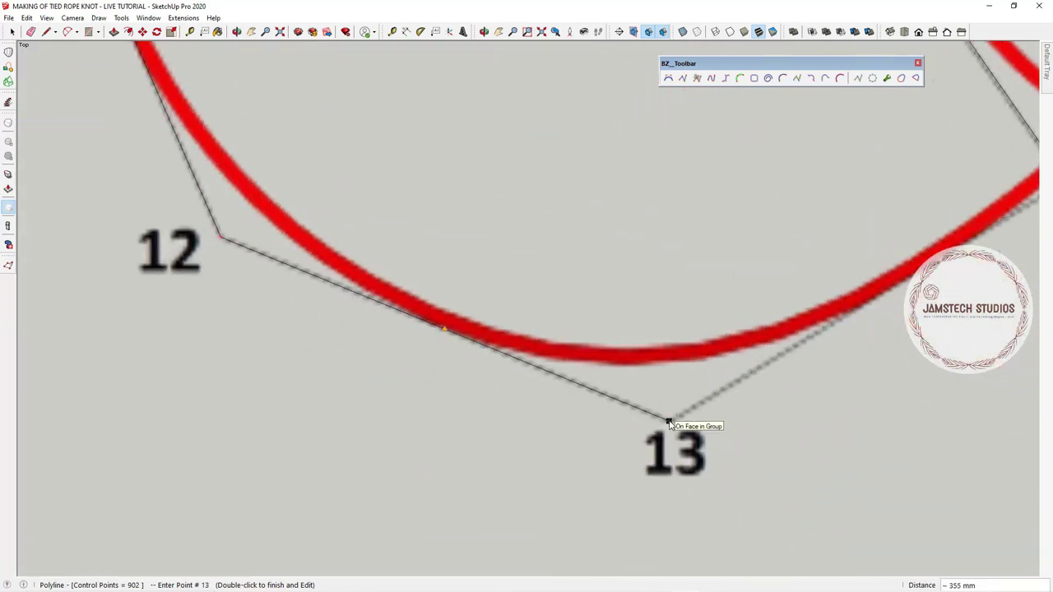
{"action": "left_click", "coordinate": [668, 423]}
{"action": "scroll", "coordinate": [512, 422], "scroll_direction": "down", "scroll_amount": 3}
{"action": "scroll", "coordinate": [700, 357], "scroll_direction": "up", "scroll_amount": 5}
{"action": "left_click", "coordinate": [663, 356]}
{"action": "scroll", "coordinate": [585, 378], "scroll_direction": "down", "scroll_amount": 2}
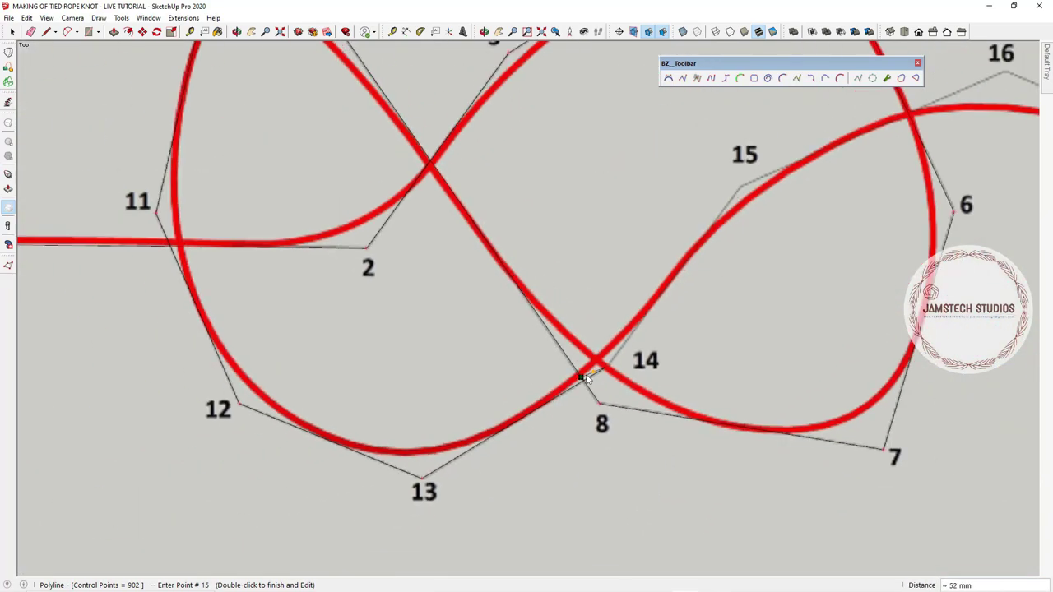
{"action": "left_click", "coordinate": [741, 189]}
{"action": "scroll", "coordinate": [705, 211], "scroll_direction": "down", "scroll_amount": 3}
{"action": "scroll", "coordinate": [801, 190], "scroll_direction": "up", "scroll_amount": 5}
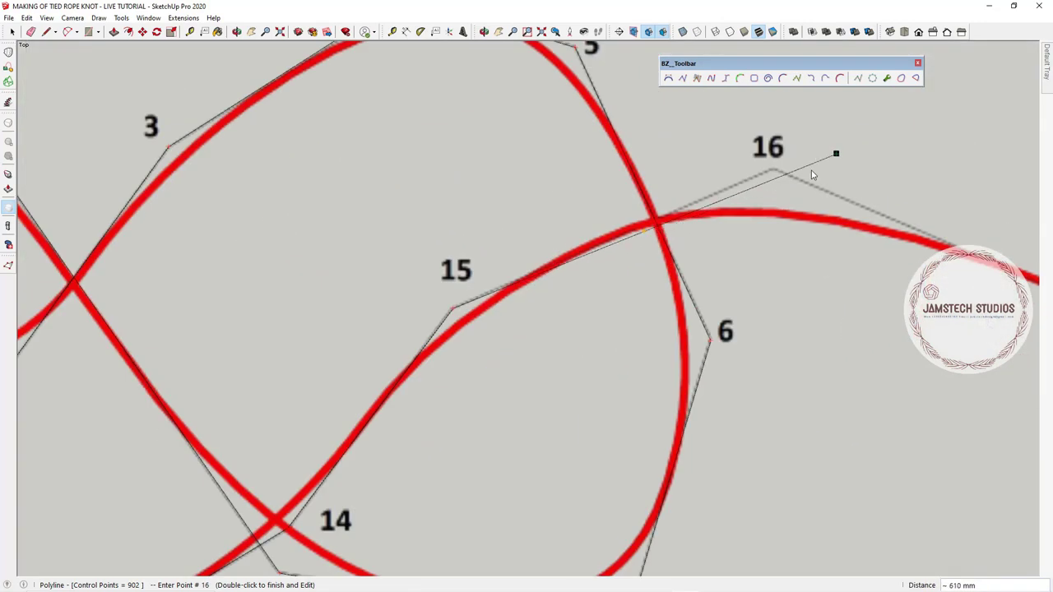
{"action": "left_click", "coordinate": [770, 173]}
Step: End the polyline at guide point 17, finish it with the switch to edition, and leave the Polyline tool
{"action": "scroll", "coordinate": [781, 243], "scroll_direction": "down", "scroll_amount": 3}
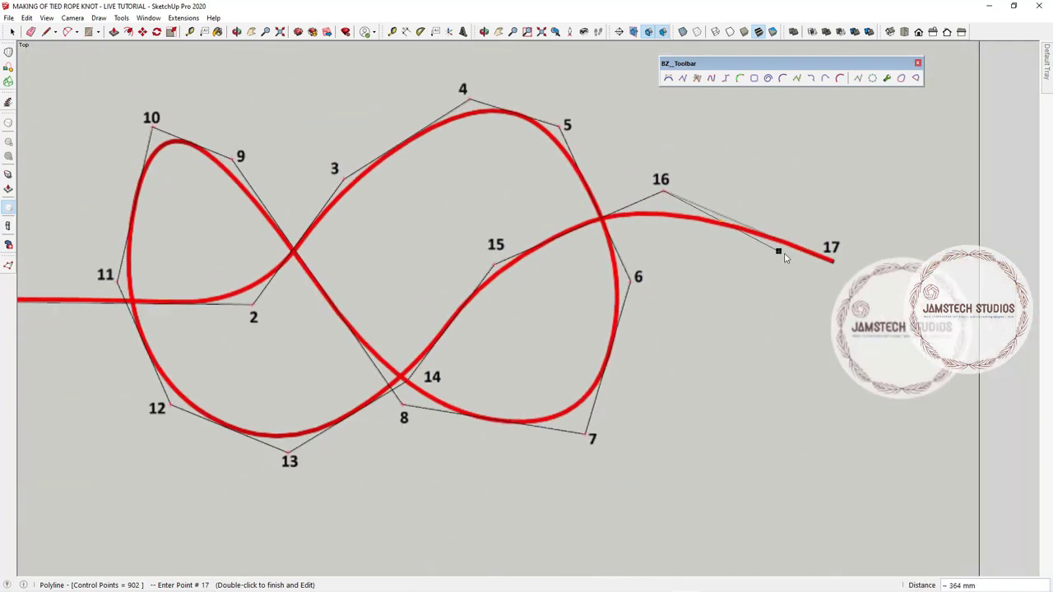
{"action": "scroll", "coordinate": [847, 267], "scroll_direction": "up", "scroll_amount": 5}
{"action": "left_click", "coordinate": [853, 268]}
{"action": "right_click", "coordinate": [878, 270]}
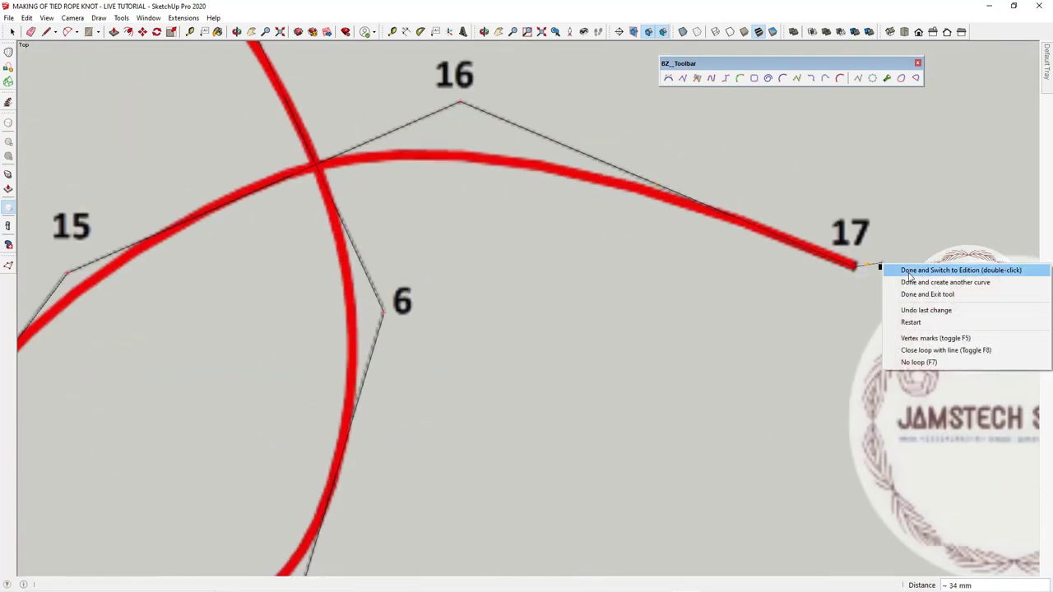
{"action": "left_click", "coordinate": [921, 272]}
{"action": "scroll", "coordinate": [697, 246], "scroll_direction": "down", "scroll_amount": 5}
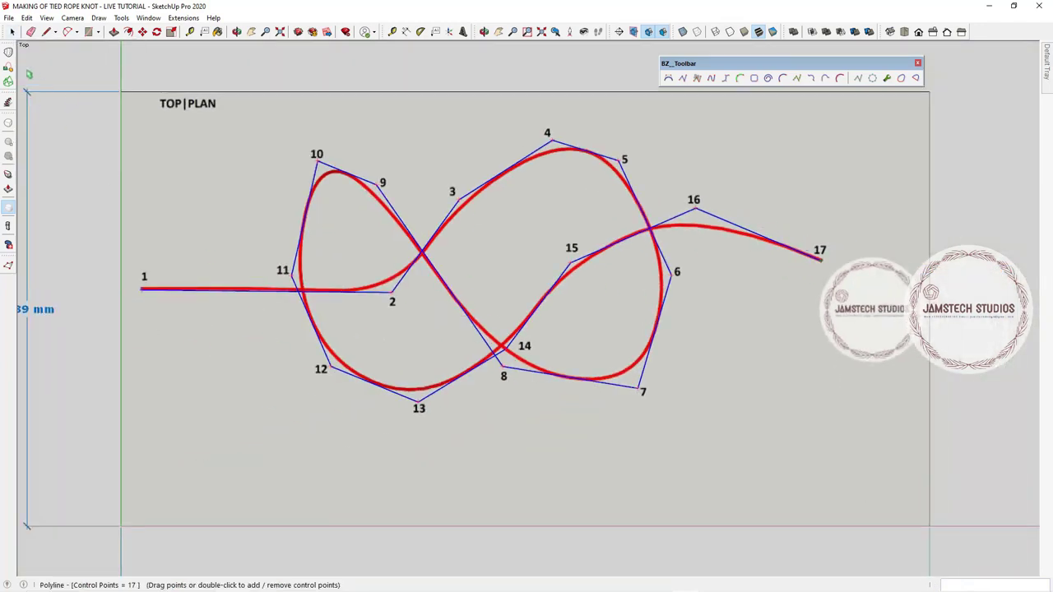
{"action": "left_click", "coordinate": [13, 33]}
{"action": "scroll", "coordinate": [393, 296], "scroll_direction": "up", "scroll_amount": 3}
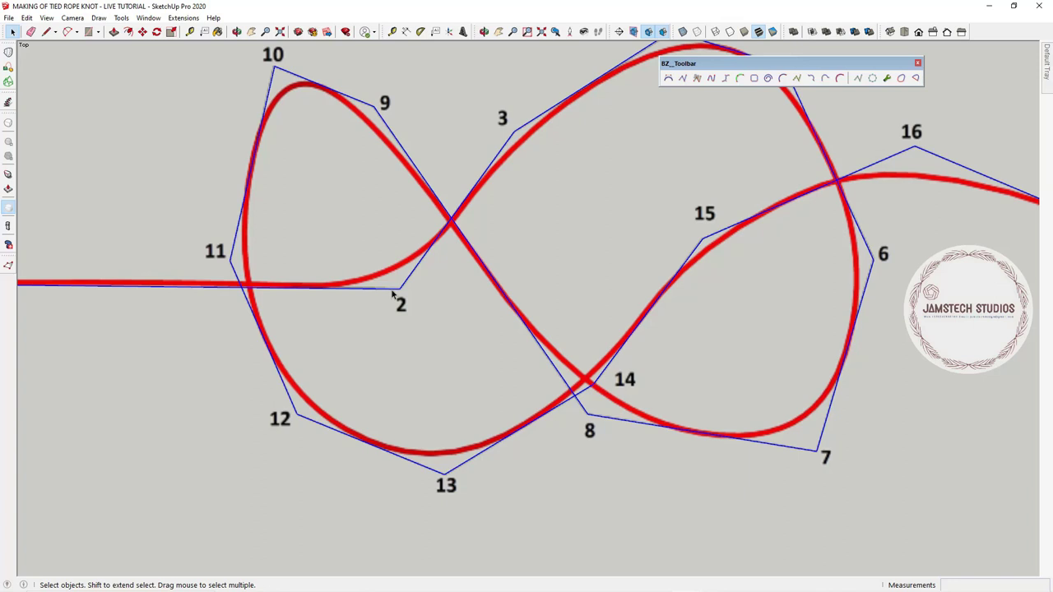
{"action": "right_click", "coordinate": [393, 296]}
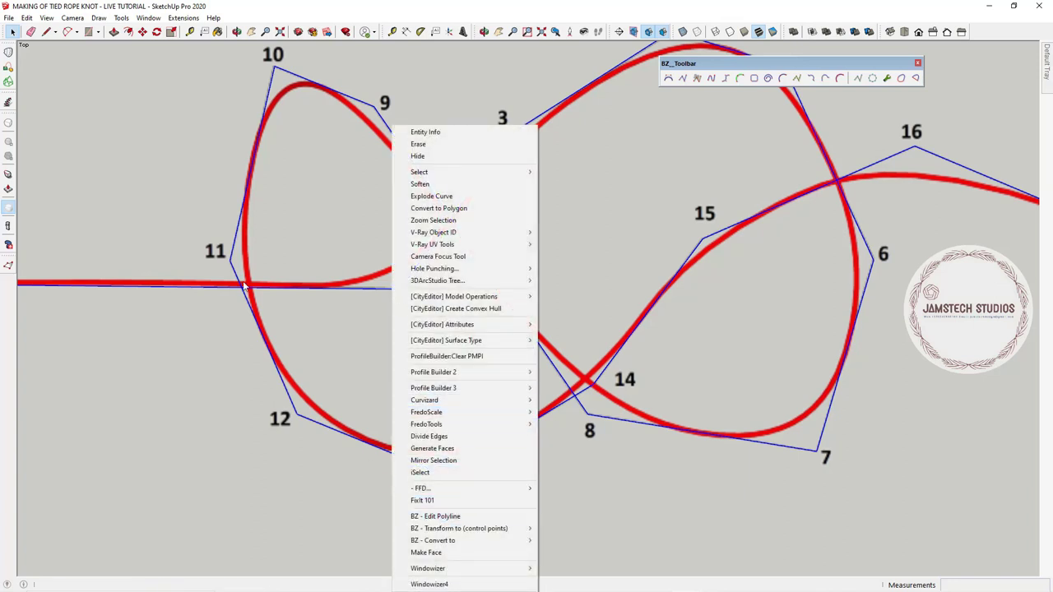
{"action": "left_click", "coordinate": [299, 266]}
{"action": "scroll", "coordinate": [362, 310], "scroll_direction": "down", "scroll_amount": 3}
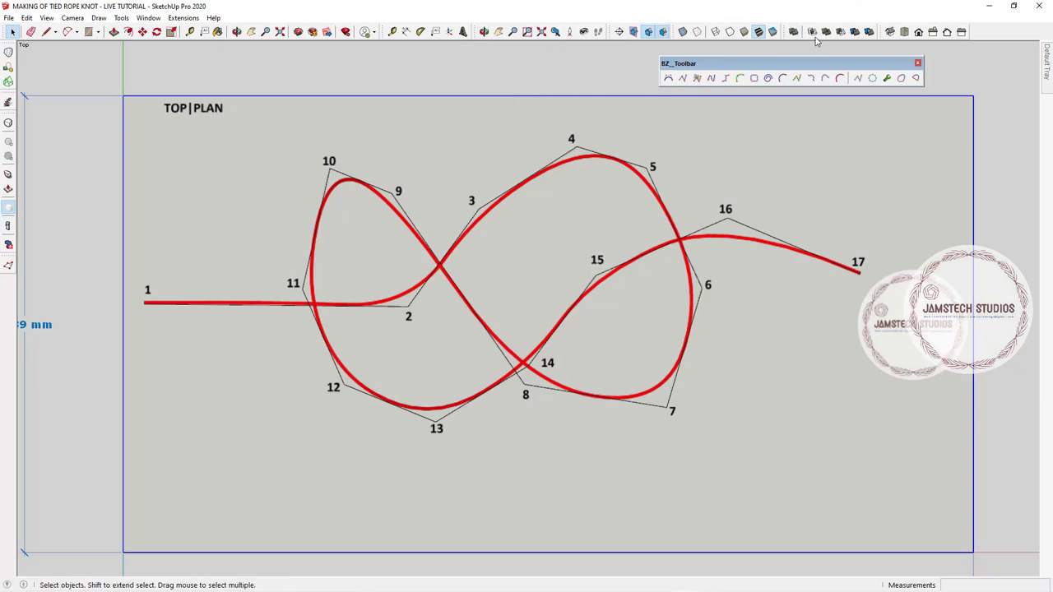
Step: Set the camera to perspective projection and view the traced polyline on the top plan from an isometric angle
{"action": "left_click", "coordinate": [891, 33]}
{"action": "scroll", "coordinate": [544, 288], "scroll_direction": "down", "scroll_amount": 3}
{"action": "middle_click_drag", "start_coordinate": [545, 288], "coordinate": [929, 284]}
{"action": "left_click", "coordinate": [74, 18]}
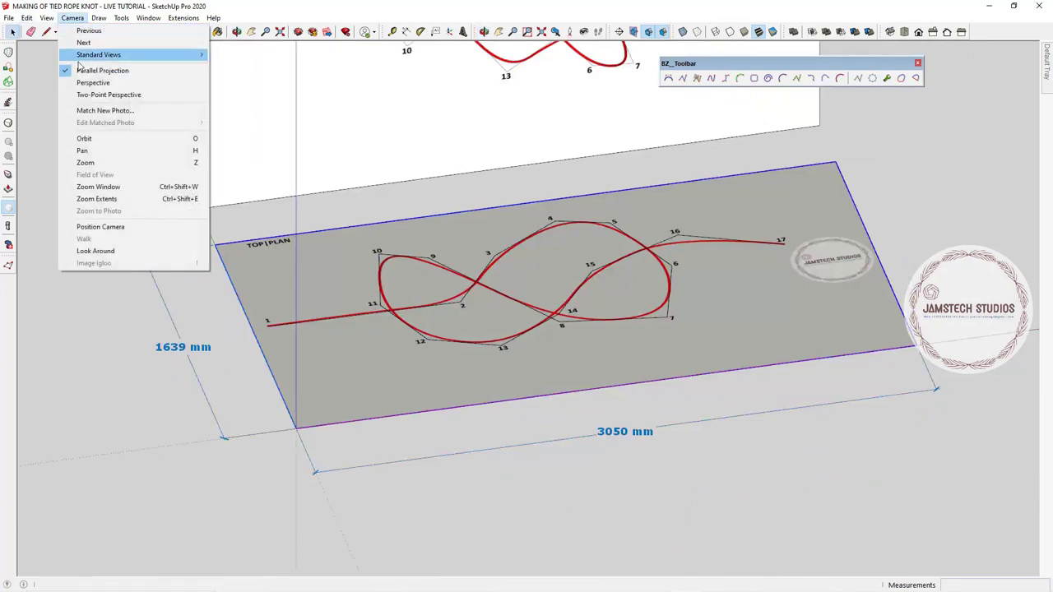
{"action": "left_click", "coordinate": [89, 86]}
{"action": "scroll", "coordinate": [359, 238], "scroll_direction": "up", "scroll_amount": 3}
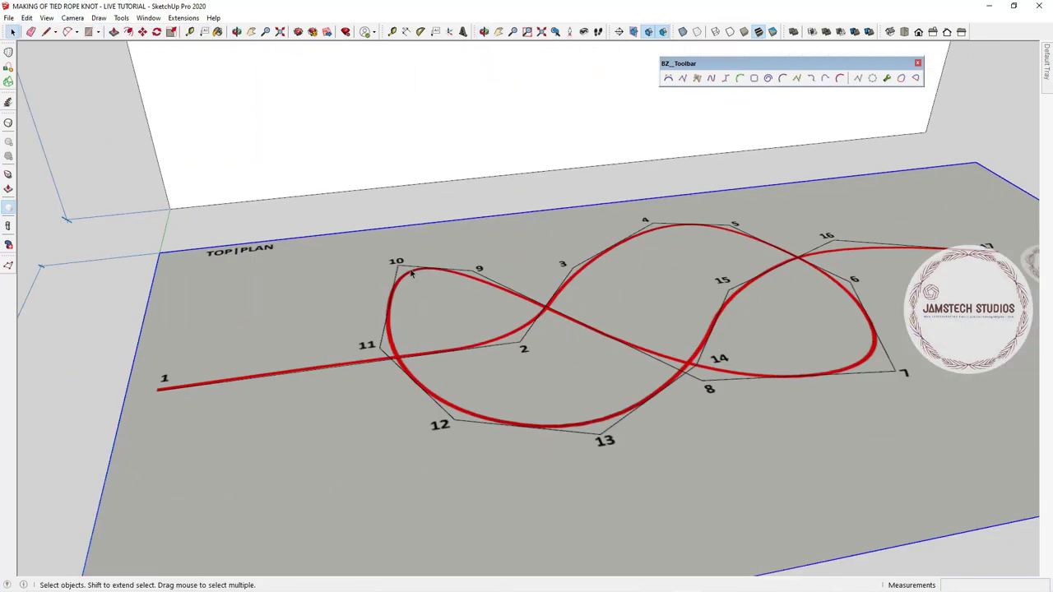
{"action": "middle_click_drag", "start_coordinate": [360, 237], "coordinate": [463, 238]}
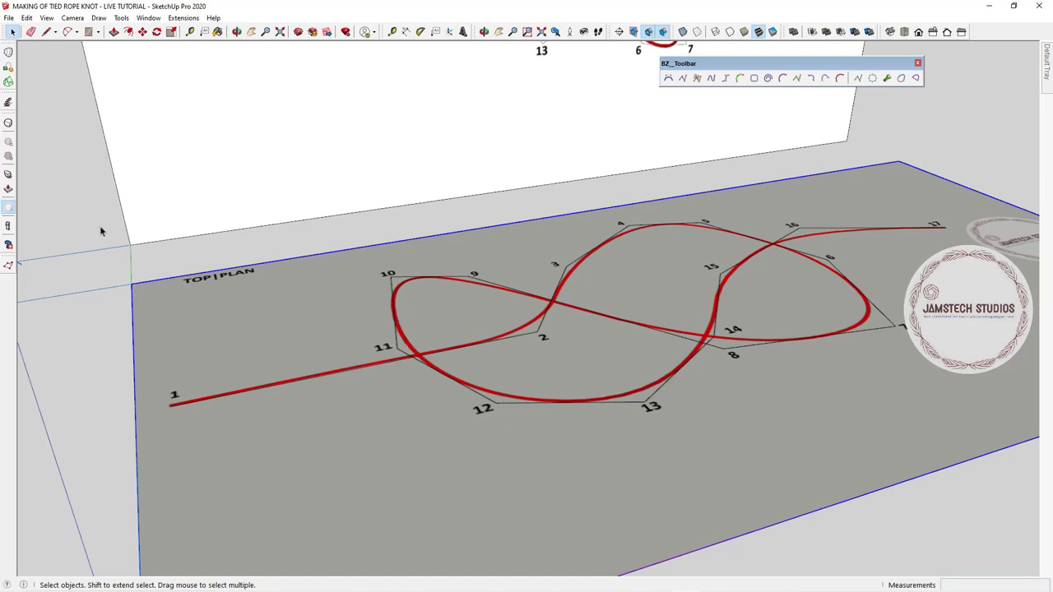
Step: Float the Edit Vertices toolbar over the model, start vertex editing on the polyline and select the vertex at guide point 2
{"action": "left_click", "coordinate": [9, 264]}
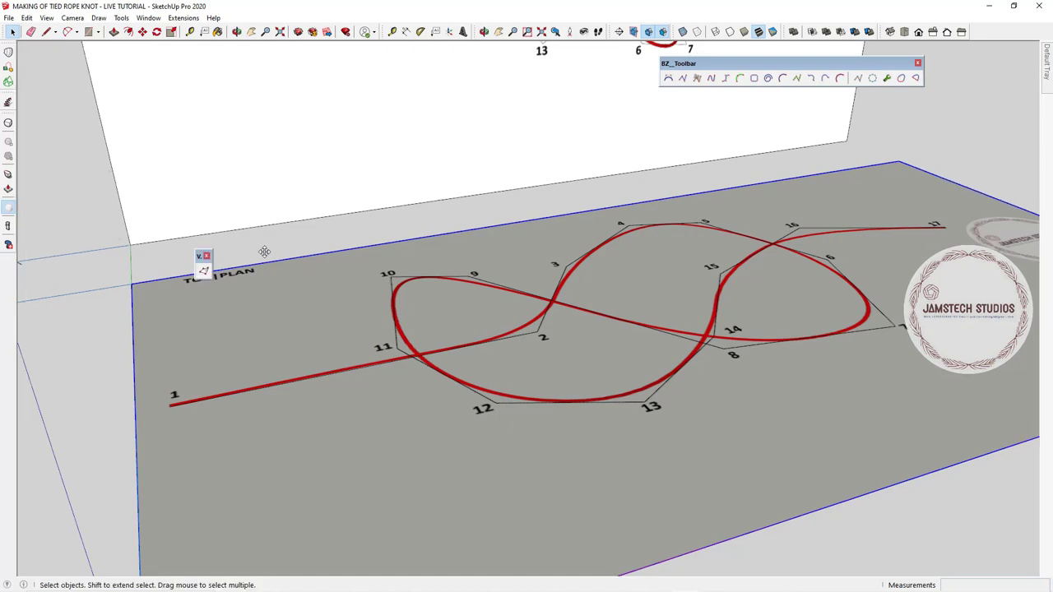
{"action": "left_click_drag", "start_coordinate": [420, 142], "coordinate": [421, 133]}
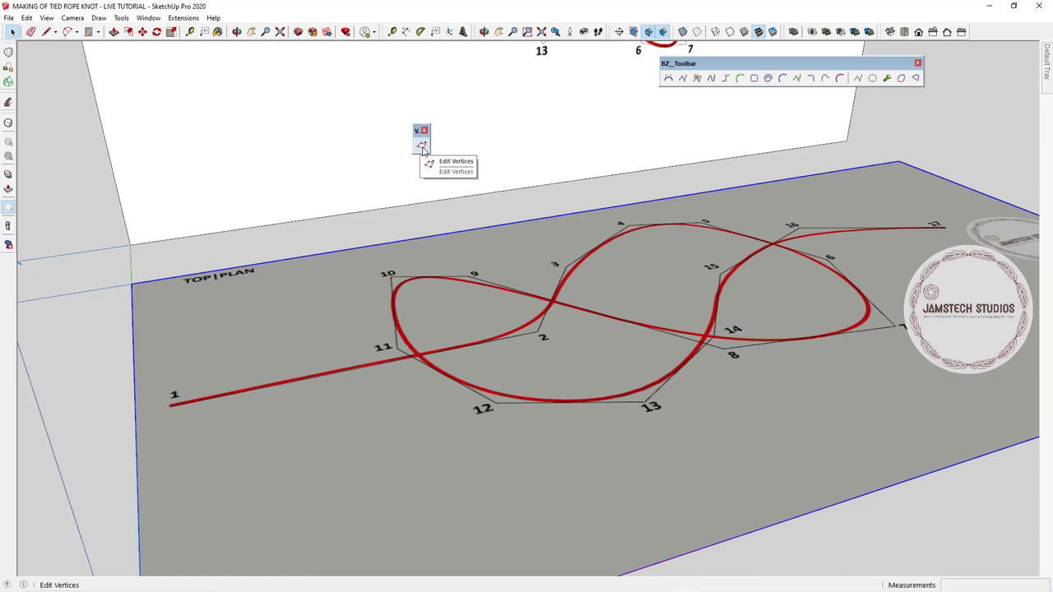
{"action": "left_click", "coordinate": [422, 145]}
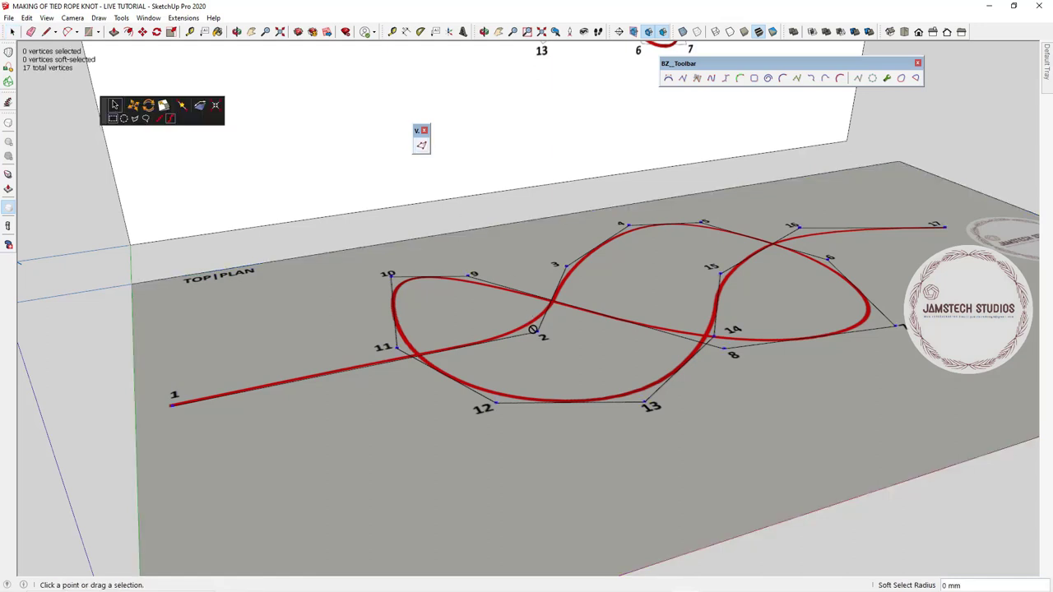
{"action": "left_click", "coordinate": [538, 332]}
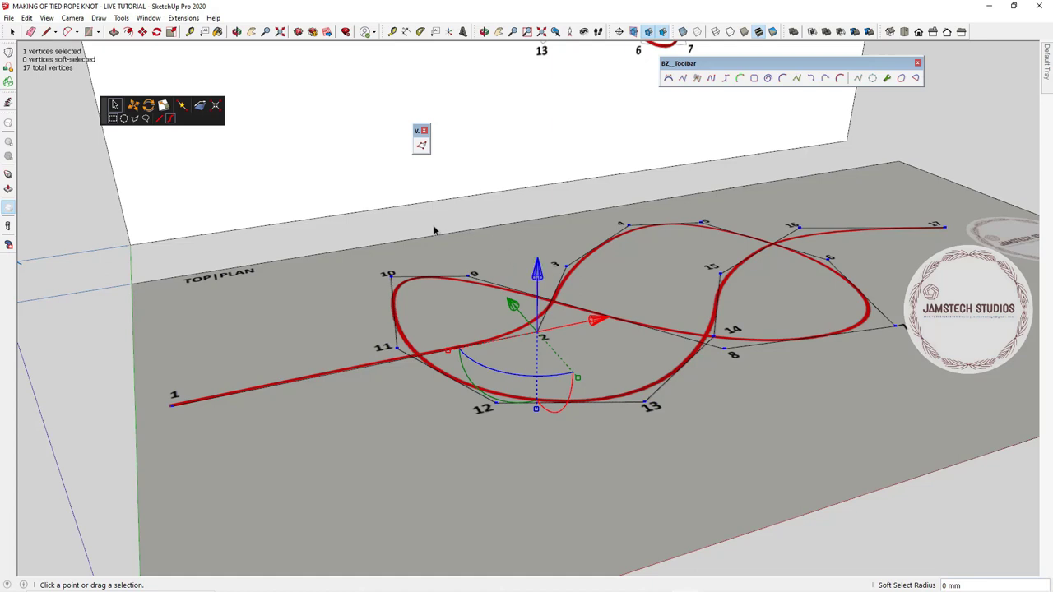
Step: Show the model from the front in parallel projection so the vertices line up with the front image
{"action": "left_click", "coordinate": [919, 32]}
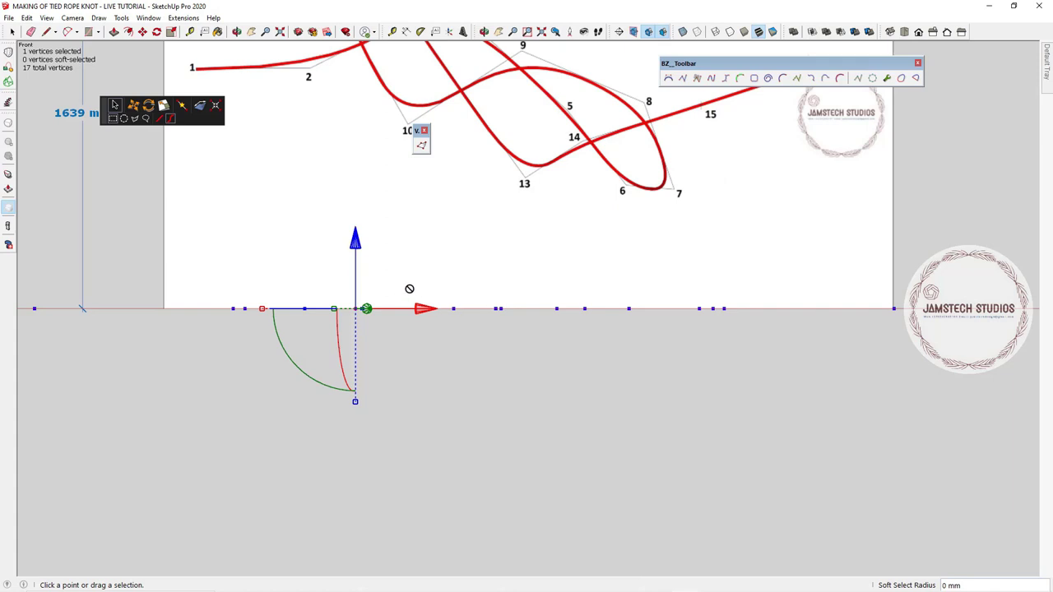
{"action": "scroll", "coordinate": [441, 380], "scroll_direction": "down", "scroll_amount": 3}
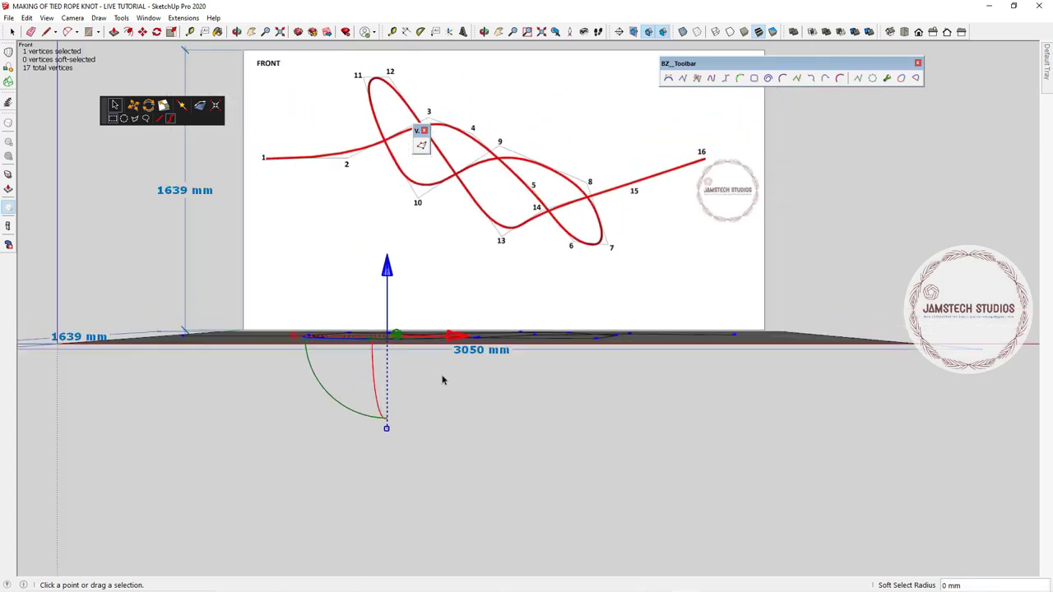
{"action": "scroll", "coordinate": [442, 380], "scroll_direction": "down", "scroll_amount": 1}
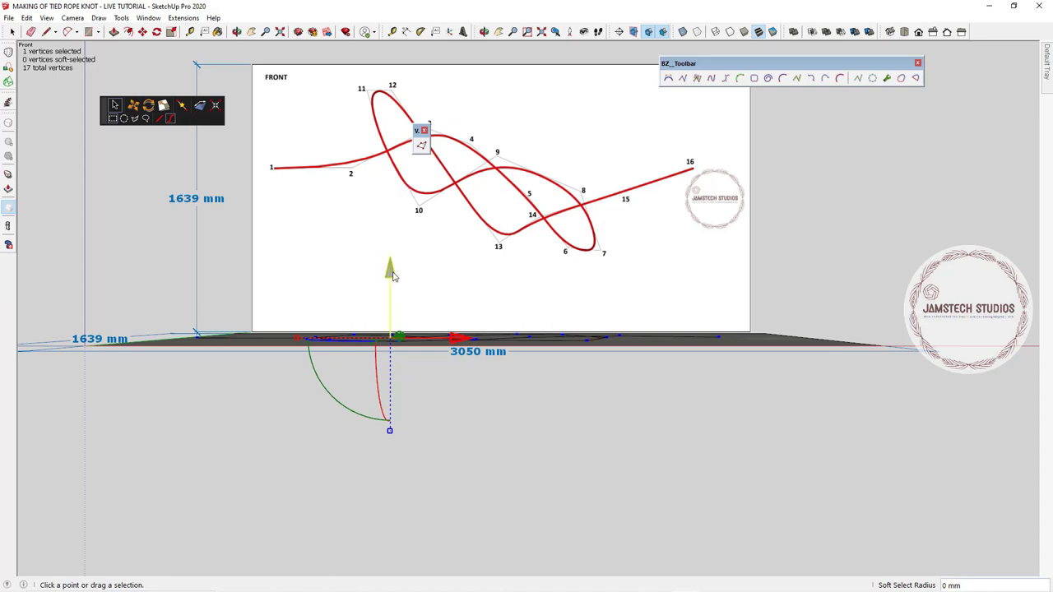
{"action": "scroll", "coordinate": [392, 294], "scroll_direction": "down", "scroll_amount": 1}
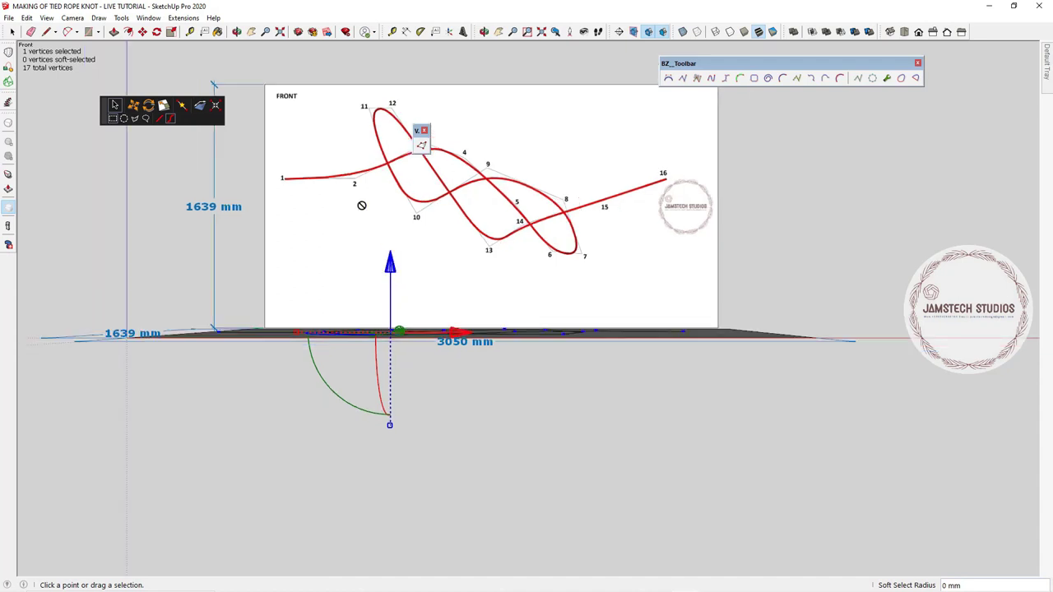
{"action": "left_click", "coordinate": [72, 17]}
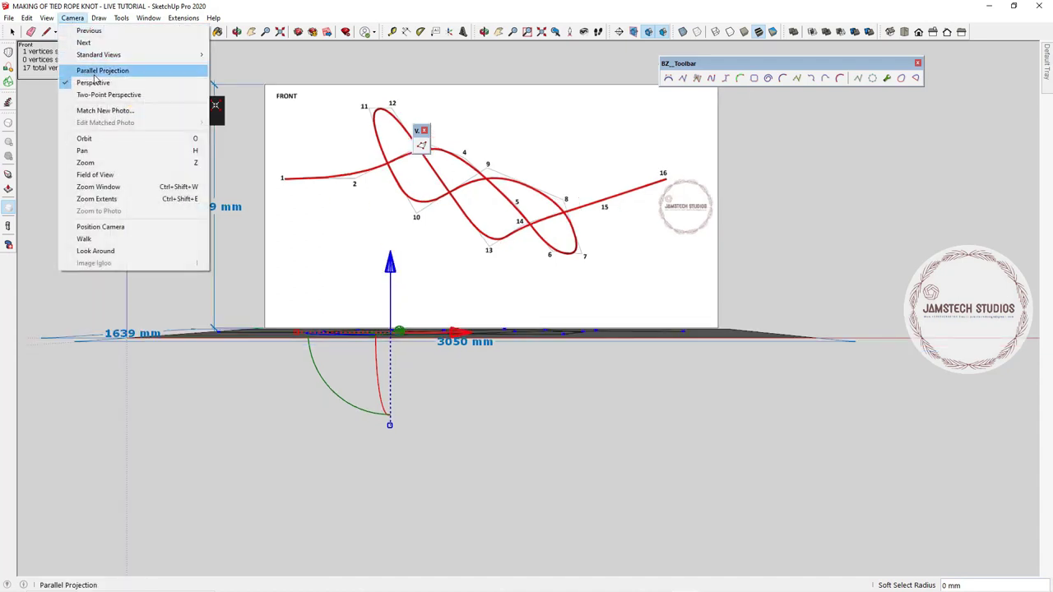
{"action": "left_click", "coordinate": [96, 71]}
{"action": "scroll", "coordinate": [338, 139], "scroll_direction": "up", "scroll_amount": 1}
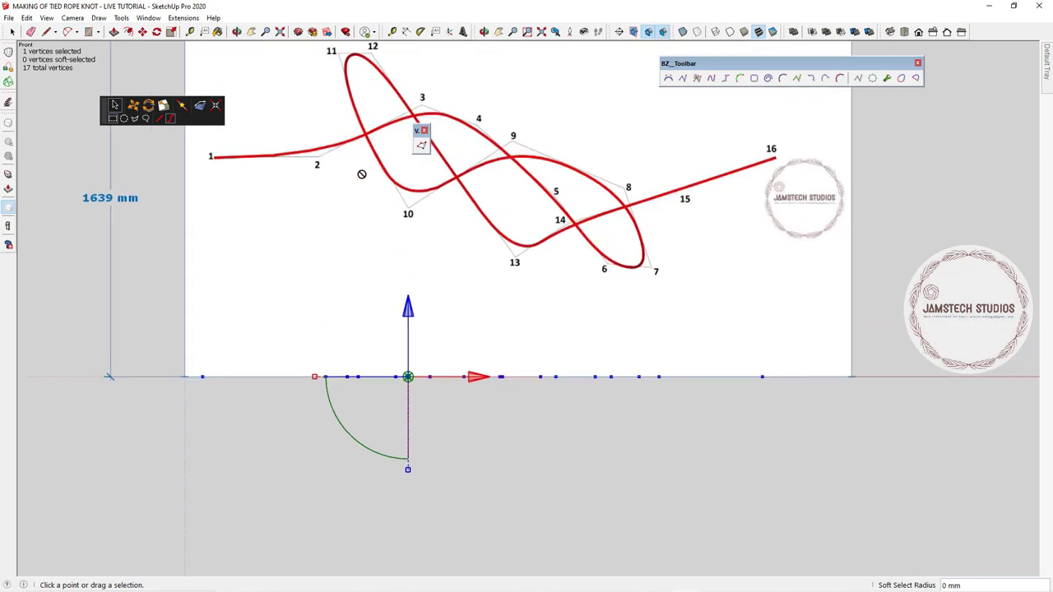
Step: Raise the second vertex about 823 mm and a further 180 mm to the height of guide point 2 on the front image
{"action": "left_click_drag", "start_coordinate": [410, 311], "coordinate": [401, 131]}
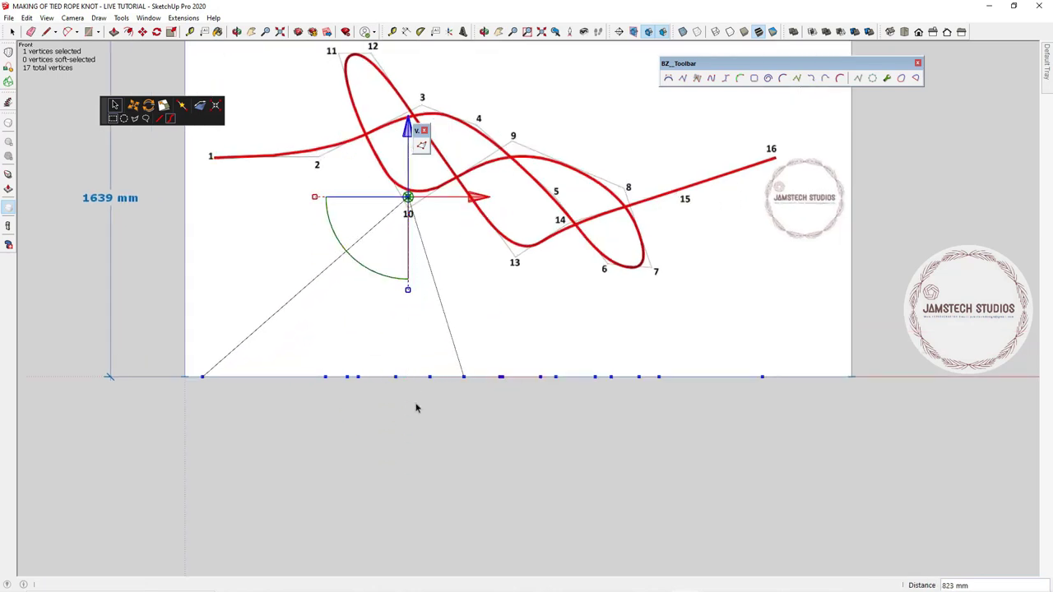
{"action": "scroll", "coordinate": [420, 407], "scroll_direction": "down", "scroll_amount": 5}
{"action": "scroll", "coordinate": [396, 287], "scroll_direction": "up", "scroll_amount": 7}
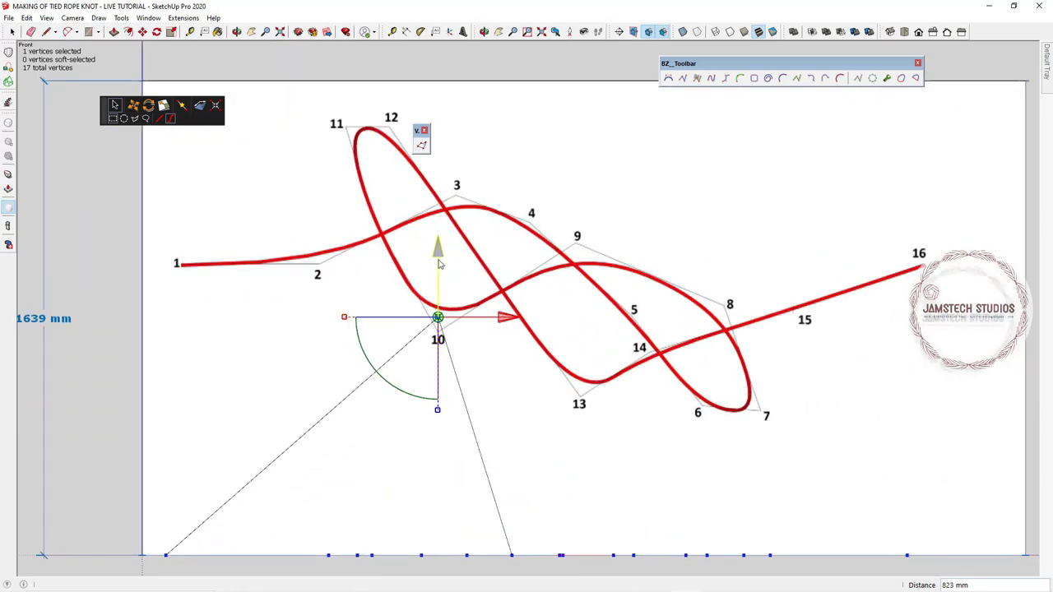
{"action": "mouse_move", "coordinate": [440, 255]}
{"action": "left_mouse_down"}
{"action": "mouse_move", "coordinate": [438, 175]}
{"action": "mouse_move", "coordinate": [424, 205]}
{"action": "left_mouse_up"}
{"action": "scroll", "coordinate": [424, 205], "scroll_direction": "down", "scroll_amount": 2}
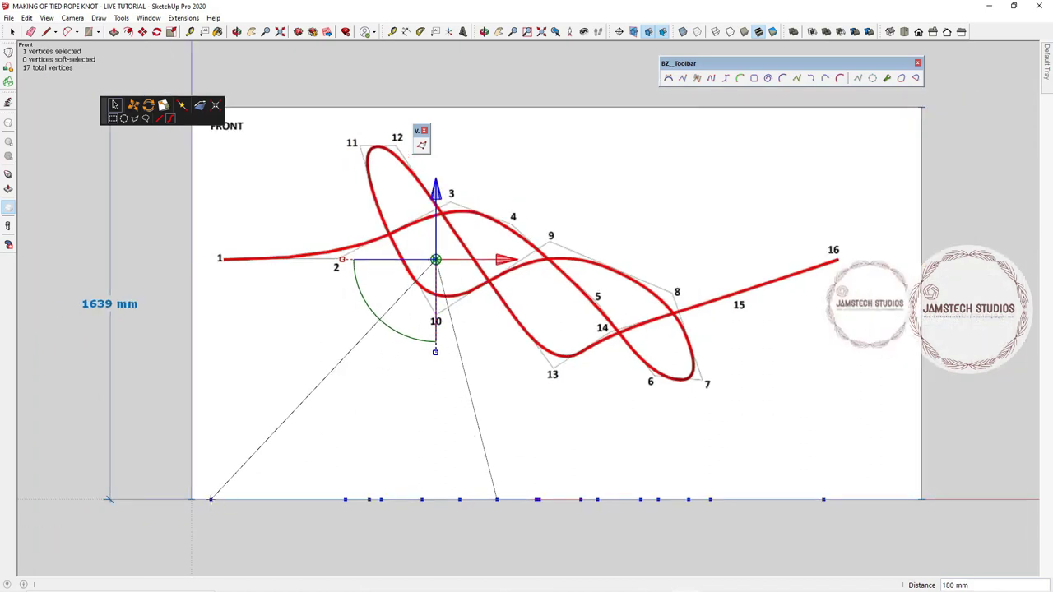
Step: Raise the first vertex about 1001 mm to guide point 1, and shift the second vertex about 402 mm horizontally back onto guide point 2
{"action": "left_click", "coordinate": [211, 499]}
{"action": "left_click_drag", "start_coordinate": [210, 439], "coordinate": [211, 199]}
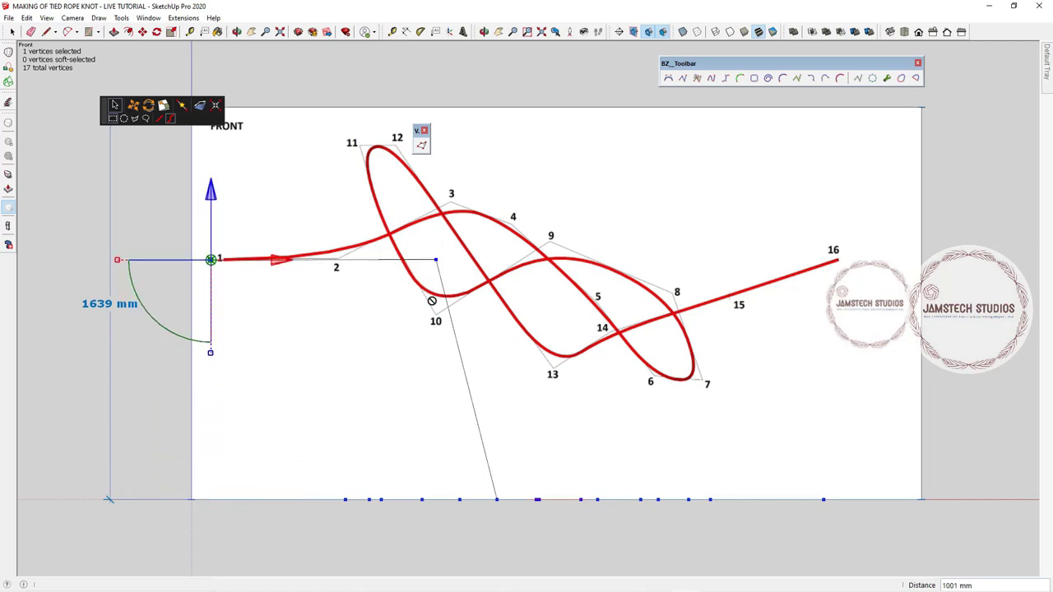
{"action": "scroll", "coordinate": [432, 301], "scroll_direction": "down", "scroll_amount": 1}
{"action": "scroll", "coordinate": [497, 492], "scroll_direction": "up", "scroll_amount": 2}
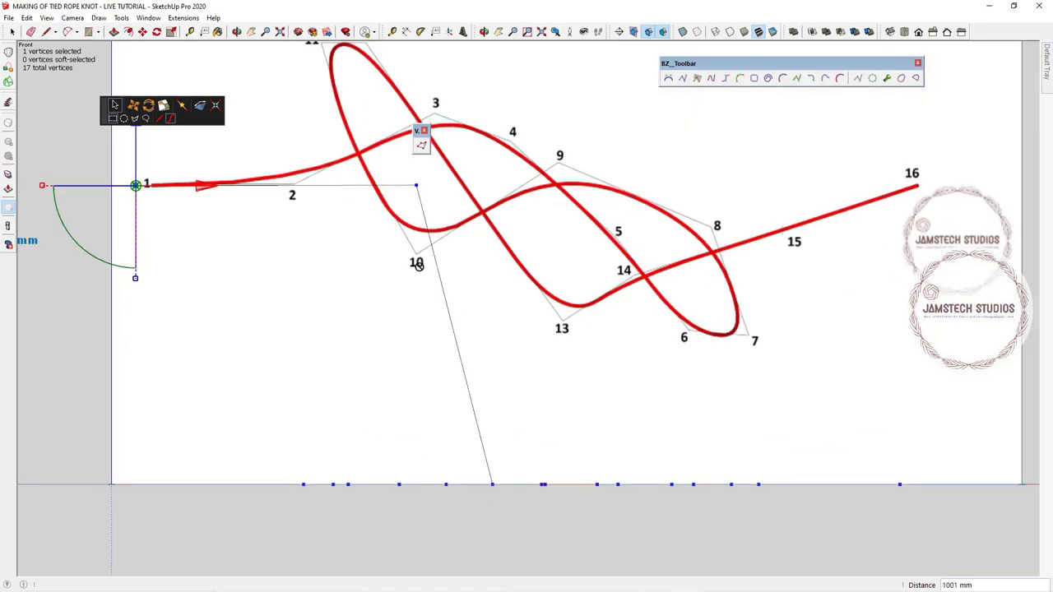
{"action": "left_click", "coordinate": [416, 186]}
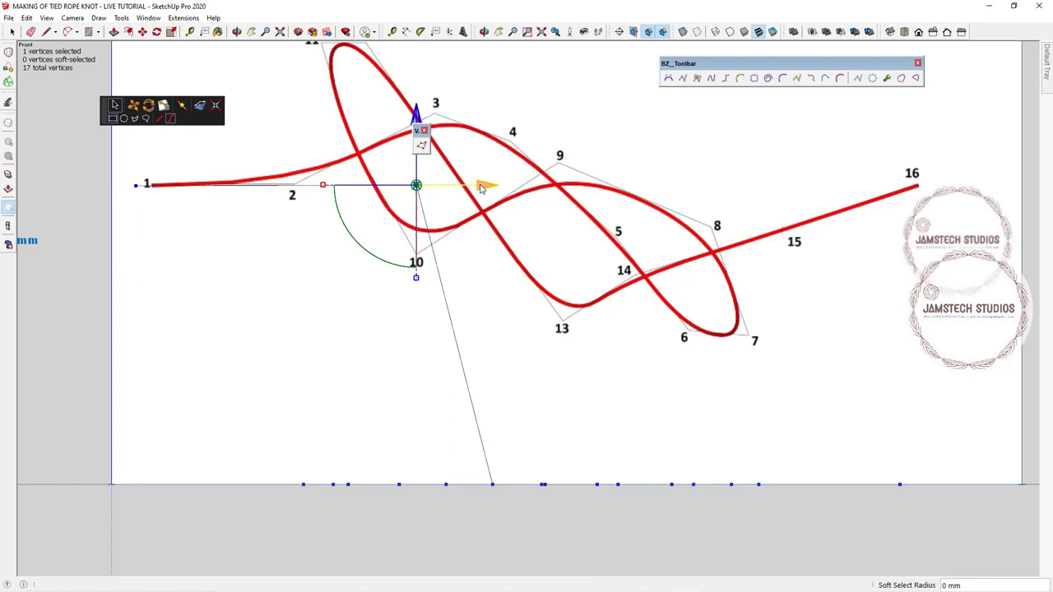
{"action": "left_click_drag", "start_coordinate": [482, 188], "coordinate": [361, 202]}
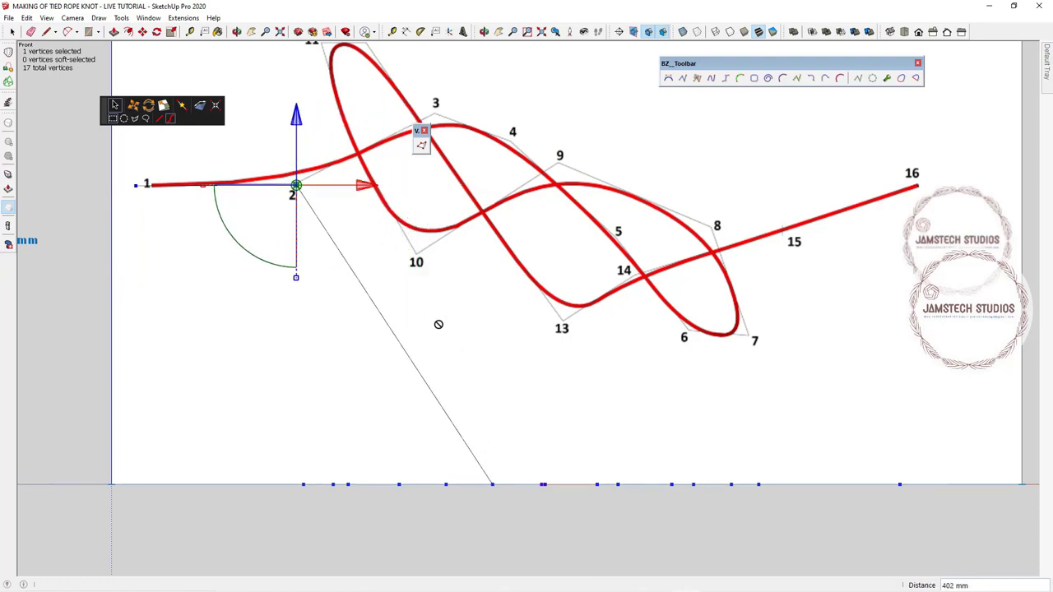
Step: Raise the third vertex about 1235 mm and adjust it horizontally and vertically onto guide point 3 of the front image
{"action": "left_click", "coordinate": [492, 485]}
{"action": "left_click_drag", "start_coordinate": [493, 425], "coordinate": [427, 65]}
{"action": "scroll", "coordinate": [493, 288], "scroll_direction": "down", "scroll_amount": 1}
{"action": "scroll", "coordinate": [460, 103], "scroll_direction": "up", "scroll_amount": 4}
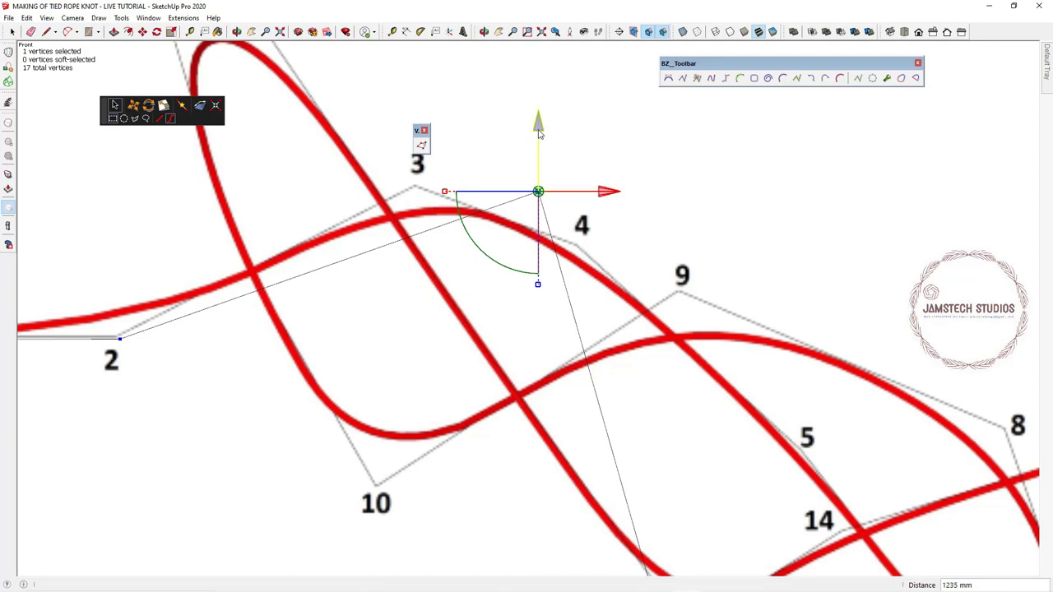
{"action": "left_click_drag", "start_coordinate": [539, 131], "coordinate": [551, 129]}
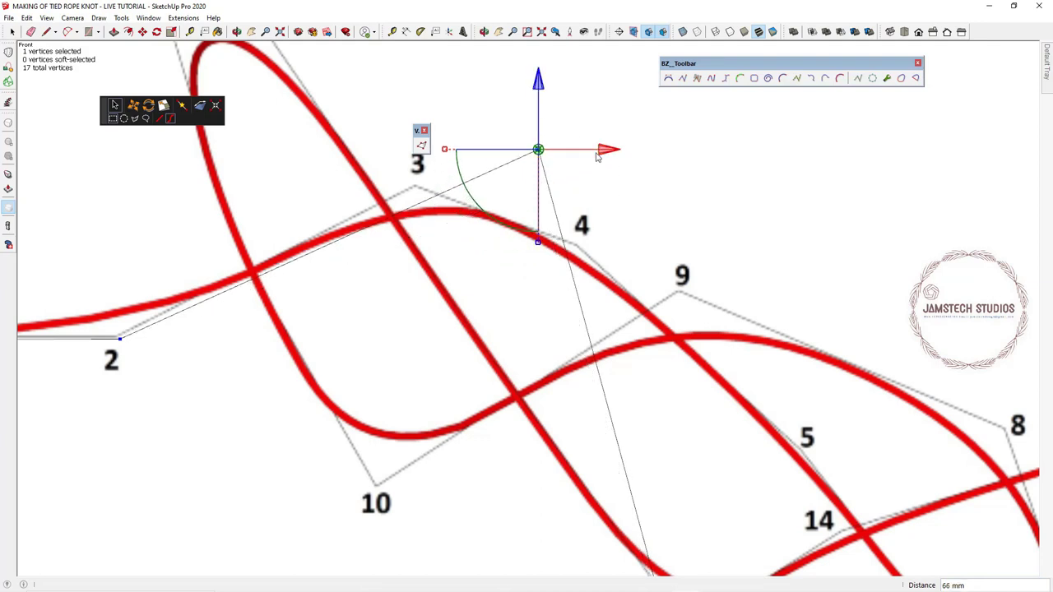
{"action": "left_click_drag", "start_coordinate": [600, 153], "coordinate": [464, 145]}
{"action": "left_click_drag", "start_coordinate": [443, 92], "coordinate": [441, 123]}
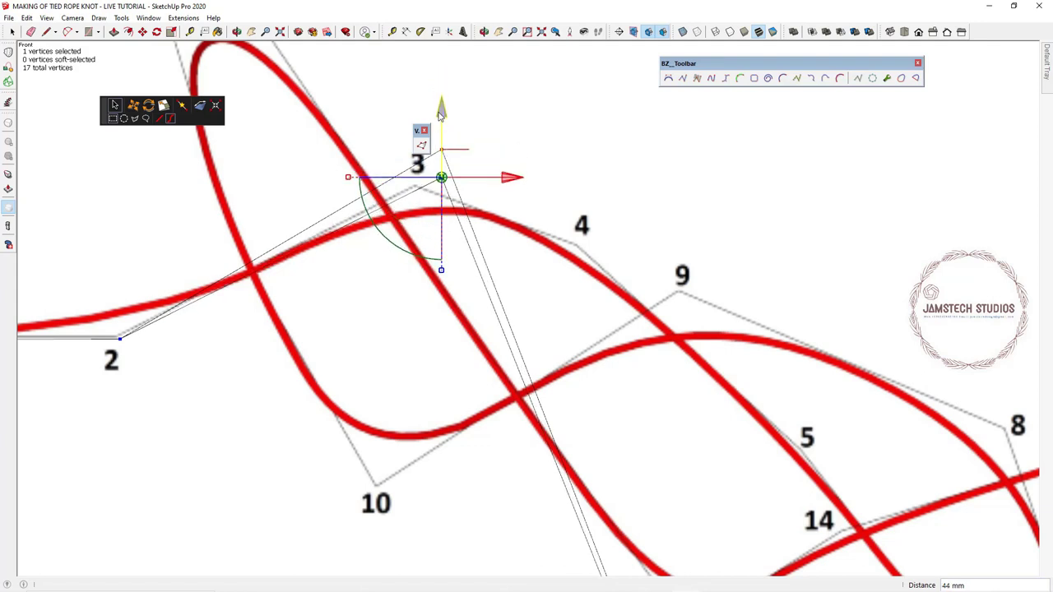
{"action": "left_click_drag", "start_coordinate": [505, 181], "coordinate": [483, 181]}
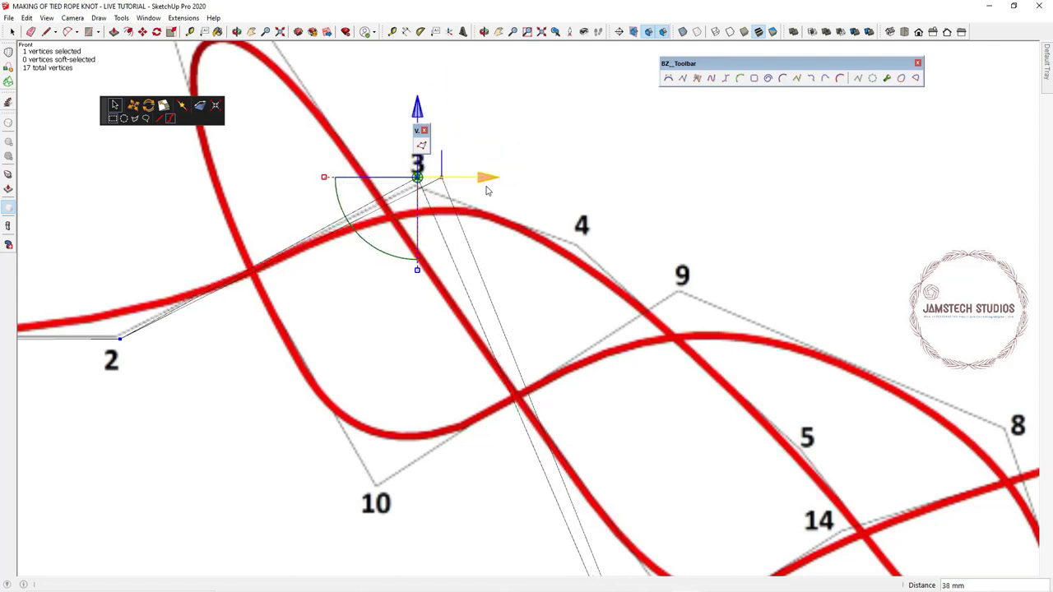
{"action": "left_click_drag", "start_coordinate": [419, 115], "coordinate": [421, 122]}
Step: Raise the fourth vertex towards guide point 4, finishing with about 598 mm, and shift it about 257 mm horizontally towards vertex 3
{"action": "scroll", "coordinate": [469, 196], "scroll_direction": "down", "scroll_amount": 2}
{"action": "scroll", "coordinate": [483, 201], "scroll_direction": "down", "scroll_amount": 2}
{"action": "scroll", "coordinate": [567, 345], "scroll_direction": "down", "scroll_amount": 2}
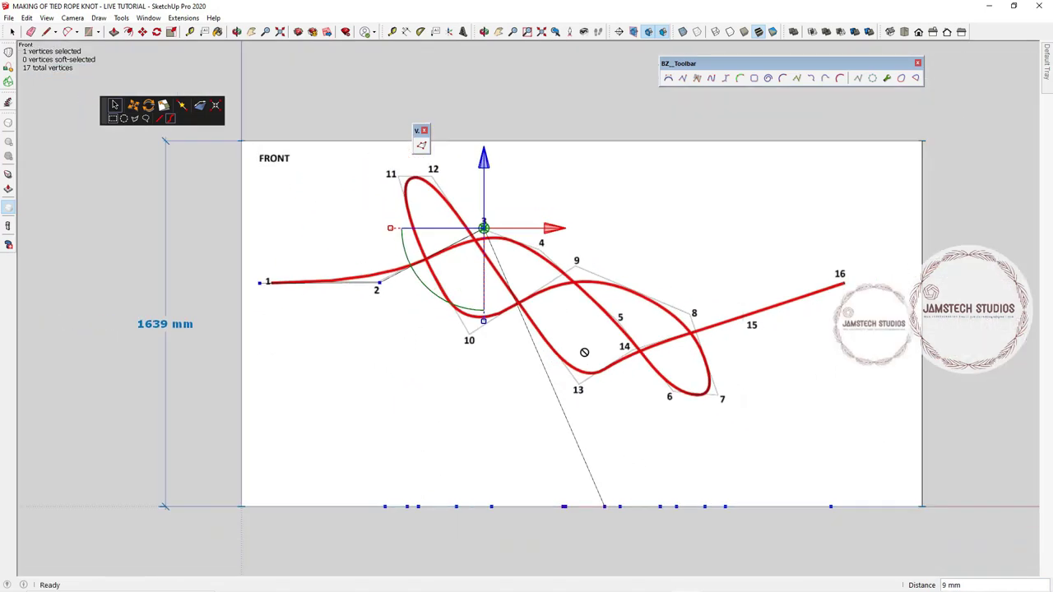
{"action": "scroll", "coordinate": [613, 527], "scroll_direction": "up", "scroll_amount": 3}
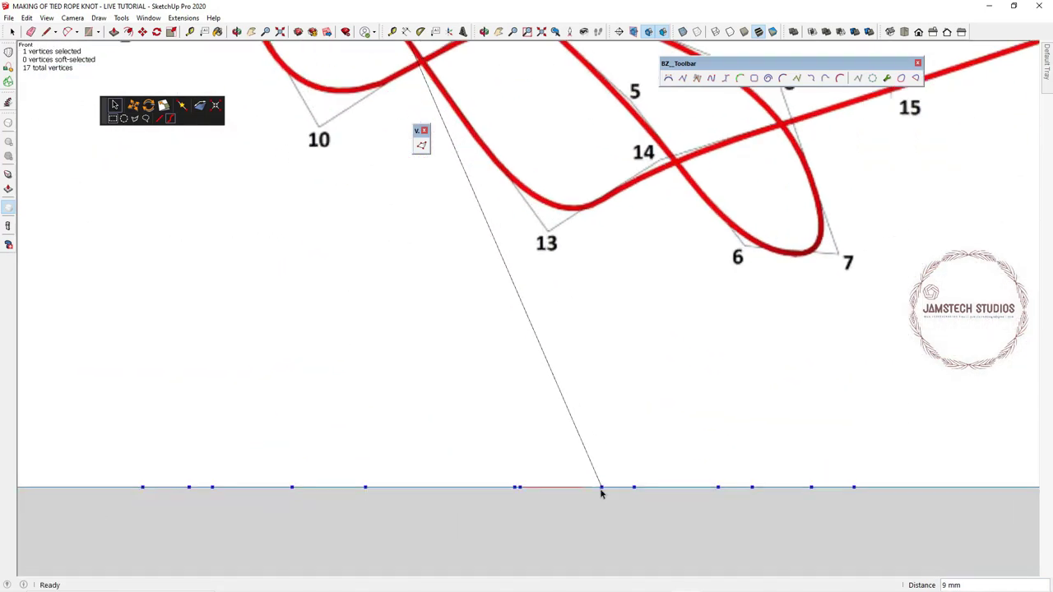
{"action": "left_click", "coordinate": [602, 489]}
{"action": "left_click_drag", "start_coordinate": [603, 432], "coordinate": [590, 339]}
{"action": "scroll", "coordinate": [590, 340], "scroll_direction": "down", "scroll_amount": 3}
{"action": "left_click_drag", "start_coordinate": [595, 262], "coordinate": [573, 132]}
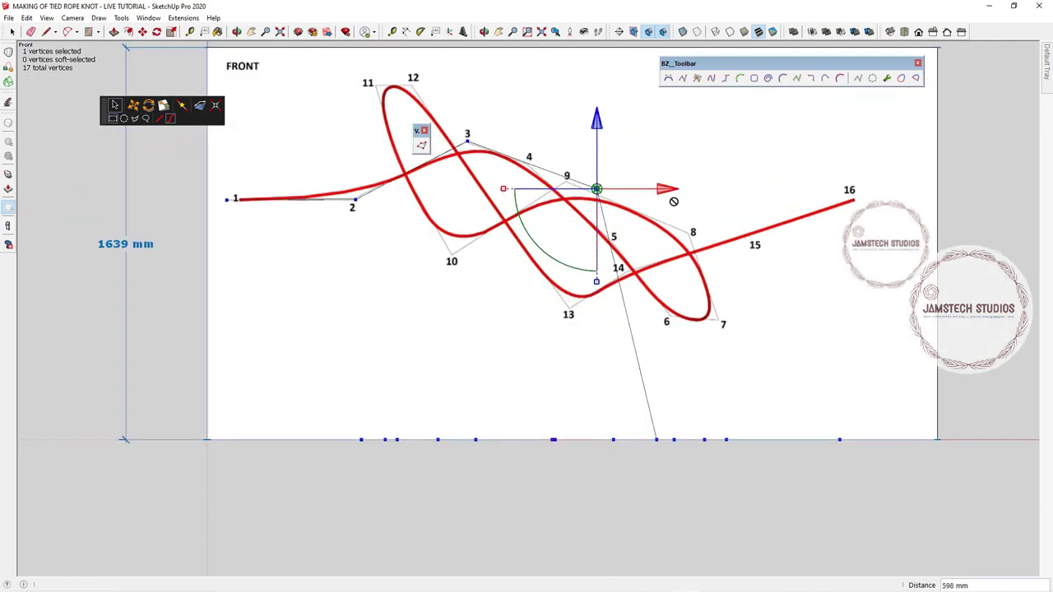
{"action": "left_click_drag", "start_coordinate": [667, 195], "coordinate": [606, 193]}
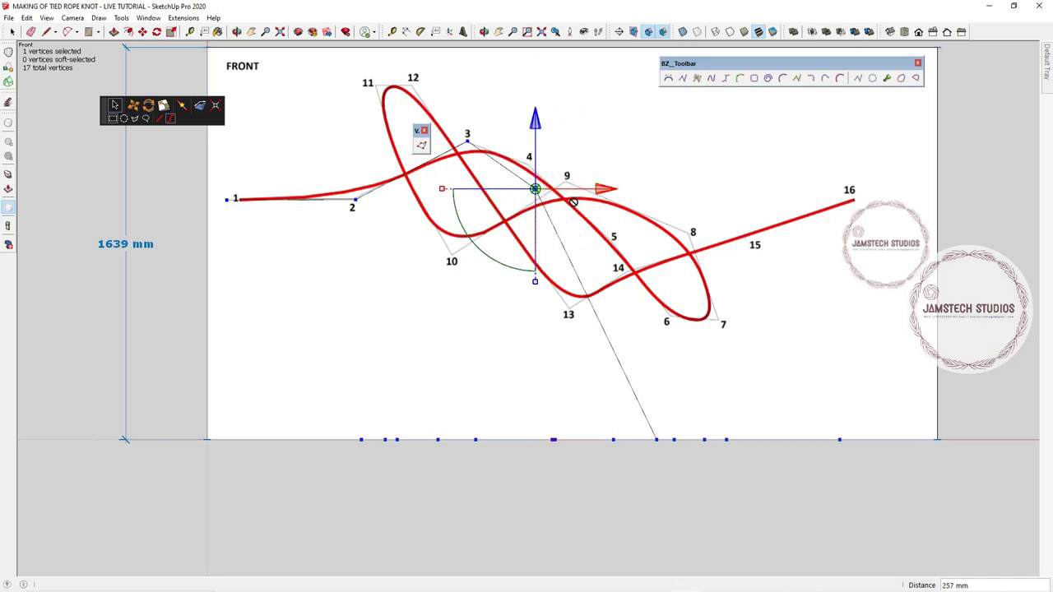
Step: Fine-tune the fourth vertex onto guide point 4 with small moves of about 95 mm, 22 mm and 2 mm
{"action": "scroll", "coordinate": [528, 141], "scroll_direction": "up", "scroll_amount": 2}
{"action": "scroll", "coordinate": [531, 144], "scroll_direction": "up", "scroll_amount": 2}
{"action": "left_click_drag", "start_coordinate": [539, 185], "coordinate": [538, 133]}
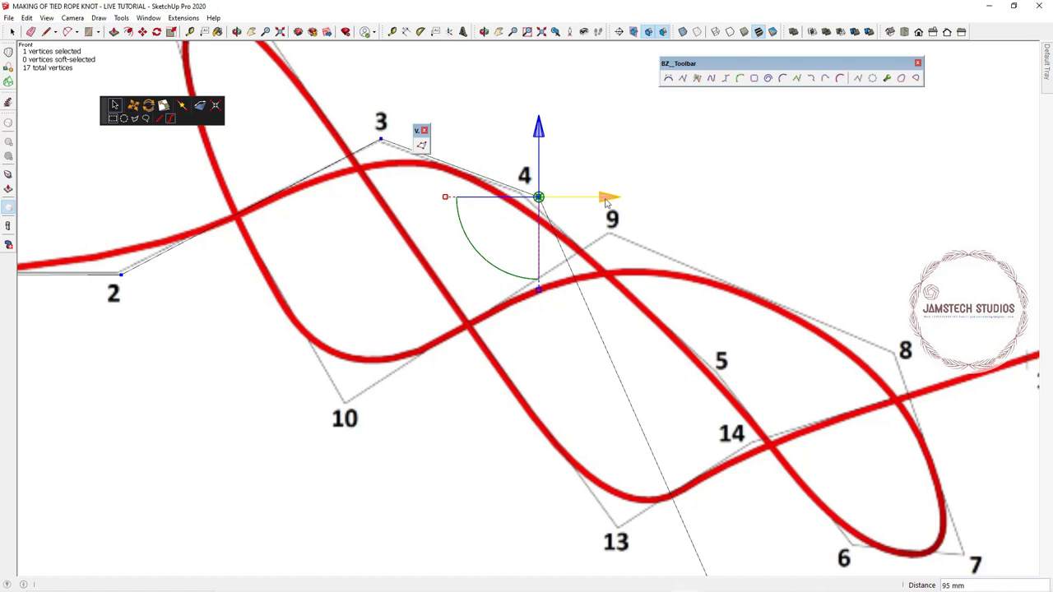
{"action": "left_click_drag", "start_coordinate": [606, 199], "coordinate": [593, 199]}
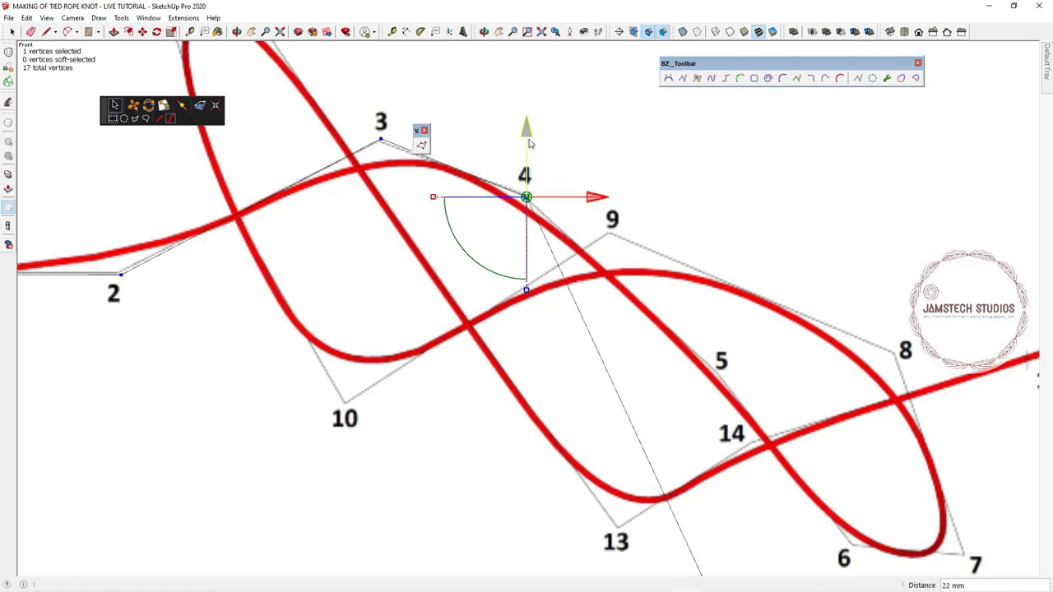
{"action": "left_click_drag", "start_coordinate": [526, 134], "coordinate": [526, 133]}
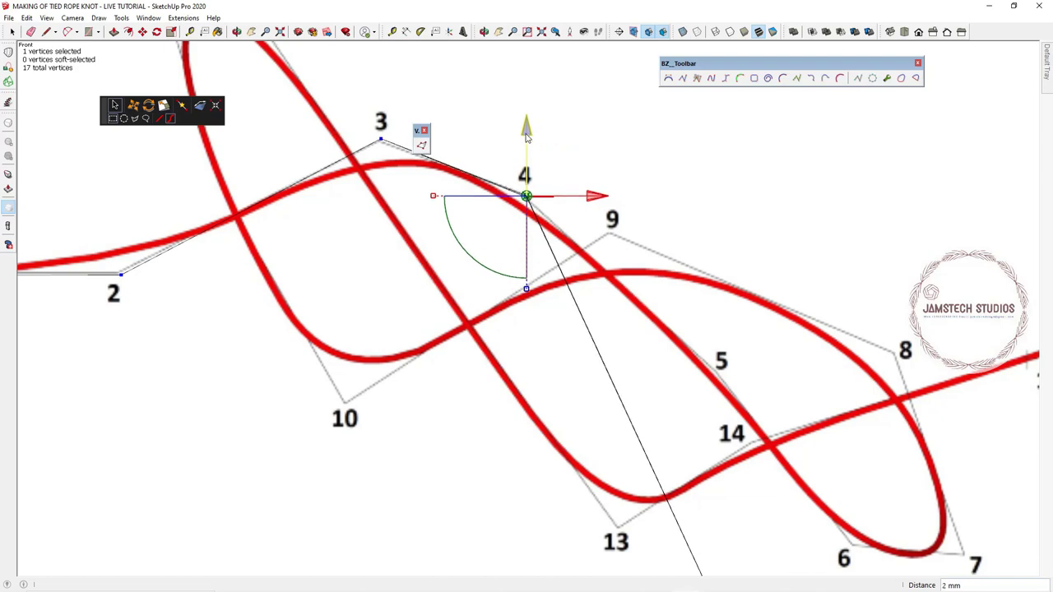
Step: Raise the fifth vertex about 749 mm from the baseline towards guide point 5 of the front image
{"action": "scroll", "coordinate": [543, 204], "scroll_direction": "down", "scroll_amount": 2}
{"action": "scroll", "coordinate": [544, 237], "scroll_direction": "down", "scroll_amount": 3}
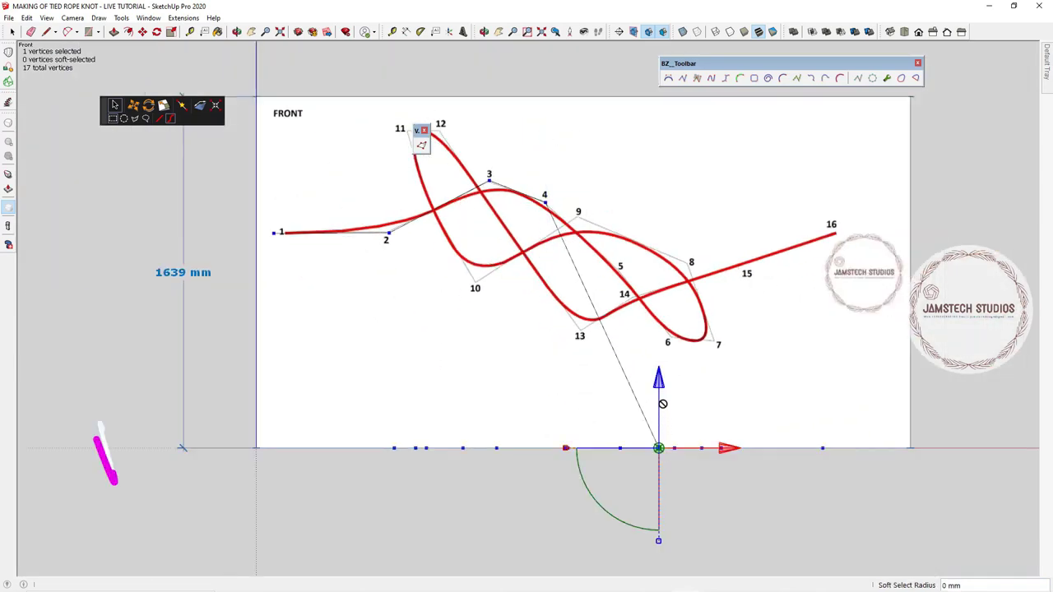
{"action": "left_click_drag", "start_coordinate": [661, 382], "coordinate": [640, 242]}
{"action": "scroll", "coordinate": [607, 271], "scroll_direction": "up", "scroll_amount": 6}
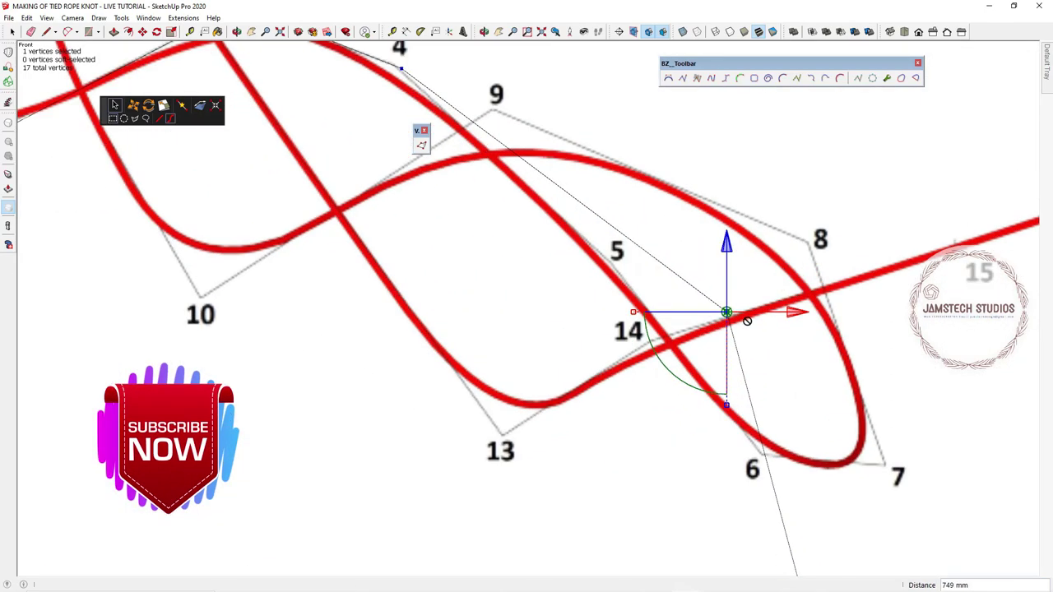
Step: Move the remaining polyline vertices, from the fifth to the last, onto guide points 5 to 16 of the front image
{"action": "scroll", "coordinate": [663, 249], "scroll_direction": "down", "scroll_amount": 10}
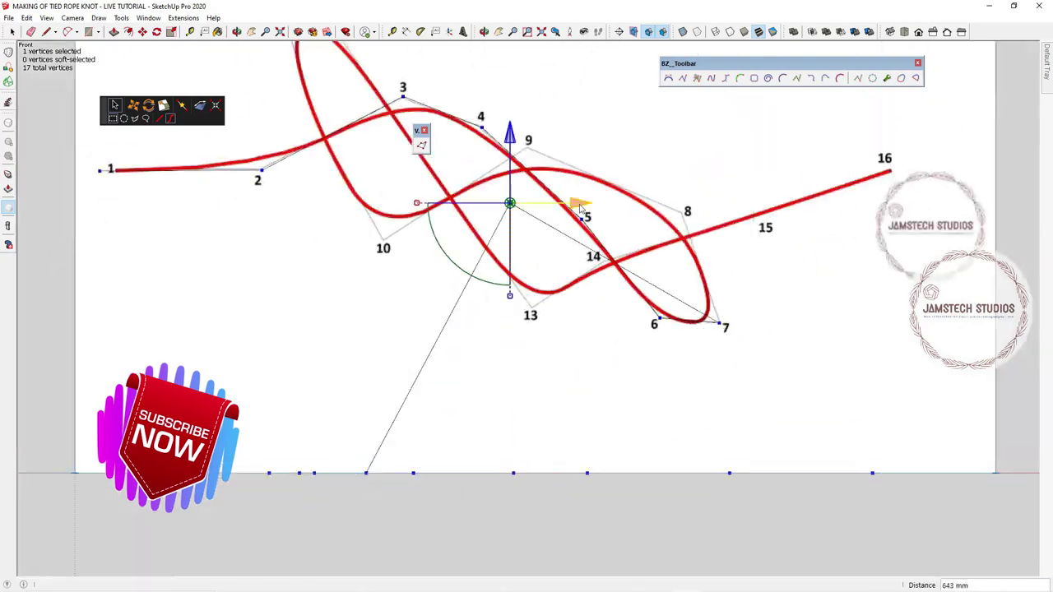
{"action": "scroll", "coordinate": [285, 156], "scroll_direction": "up", "scroll_amount": 4}
{"action": "scroll", "coordinate": [501, 232], "scroll_direction": "down", "scroll_amount": 5}
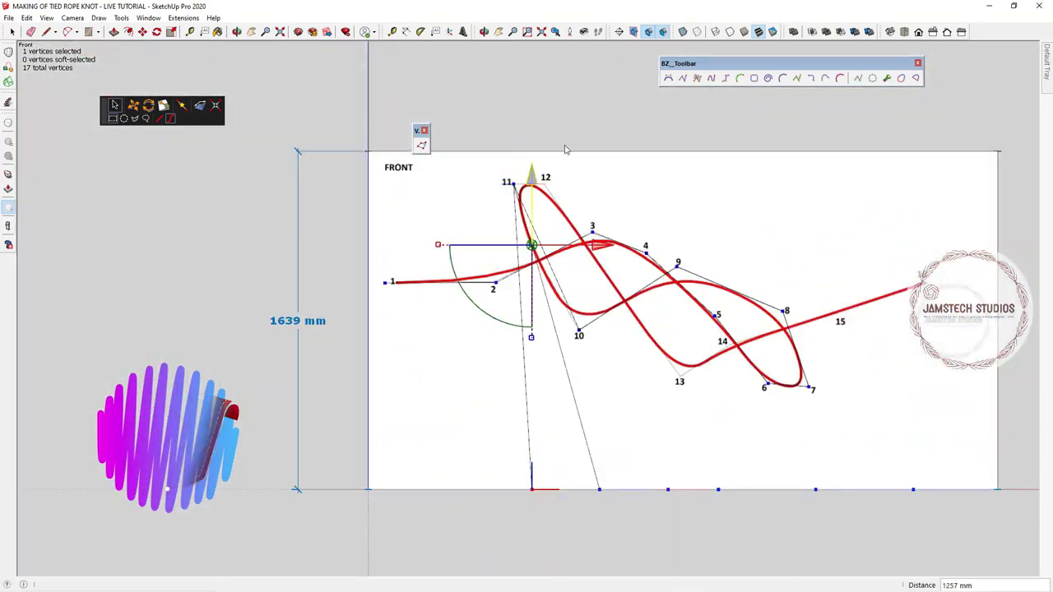
{"action": "scroll", "coordinate": [505, 450], "scroll_direction": "up", "scroll_amount": 2}
{"action": "scroll", "coordinate": [735, 290], "scroll_direction": "up", "scroll_amount": 5}
{"action": "scroll", "coordinate": [783, 347], "scroll_direction": "down", "scroll_amount": 8}
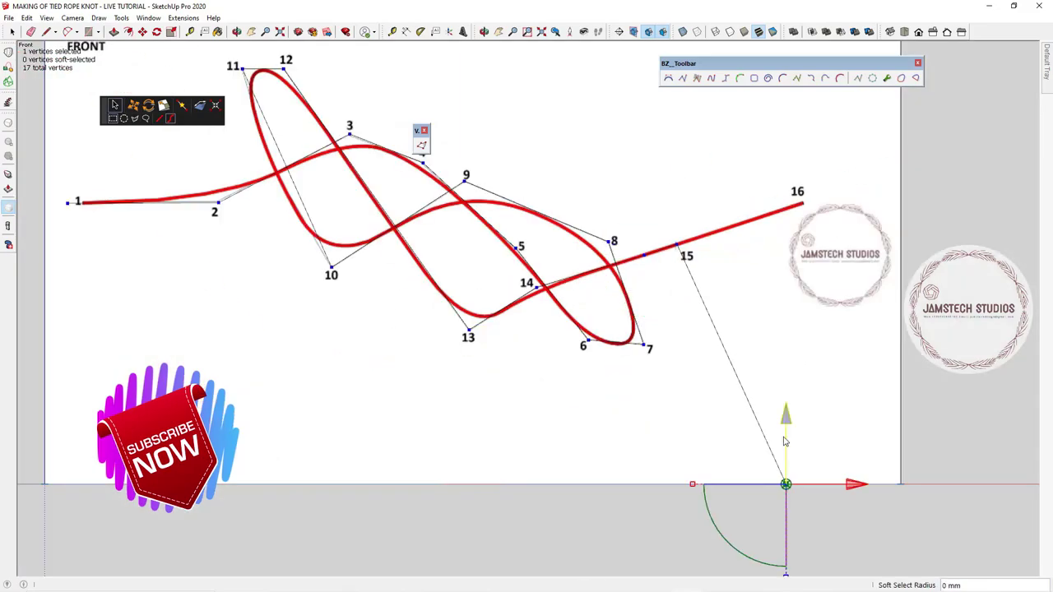
Step: Switch to the top view and move vertices onto guide points 10, 9 and 2 of the plan image
{"action": "left_click", "coordinate": [904, 31]}
{"action": "scroll", "coordinate": [427, 426], "scroll_direction": "up", "scroll_amount": 5}
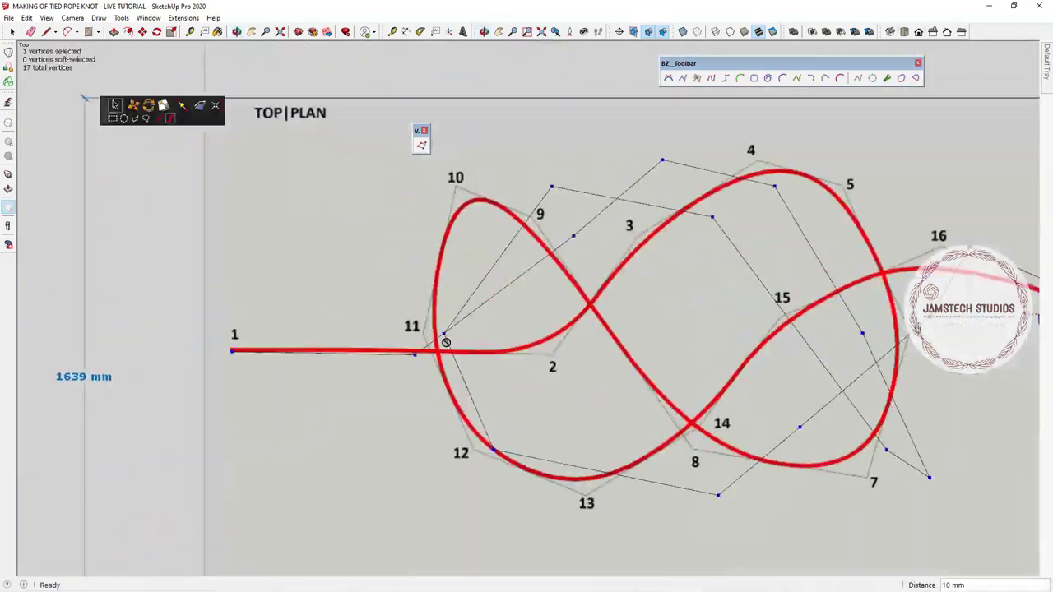
{"action": "left_click_drag", "start_coordinate": [634, 204], "coordinate": [504, 202]}
{"action": "left_click", "coordinate": [786, 239]}
{"action": "left_click_drag", "start_coordinate": [834, 241], "coordinate": [606, 240]}
{"action": "left_click_drag", "start_coordinate": [617, 232], "coordinate": [602, 394]}
{"action": "left_click_drag", "start_coordinate": [693, 384], "coordinate": [666, 384]}
Step: Move the following two vertices onto guide points 3 and 4 of the plan image
{"action": "left_click", "coordinate": [745, 115]}
{"action": "scroll", "coordinate": [819, 129], "scroll_direction": "up", "scroll_amount": 3}
{"action": "left_click", "coordinate": [959, 170]}
{"action": "left_click_drag", "start_coordinate": [681, 182], "coordinate": [681, 94]}
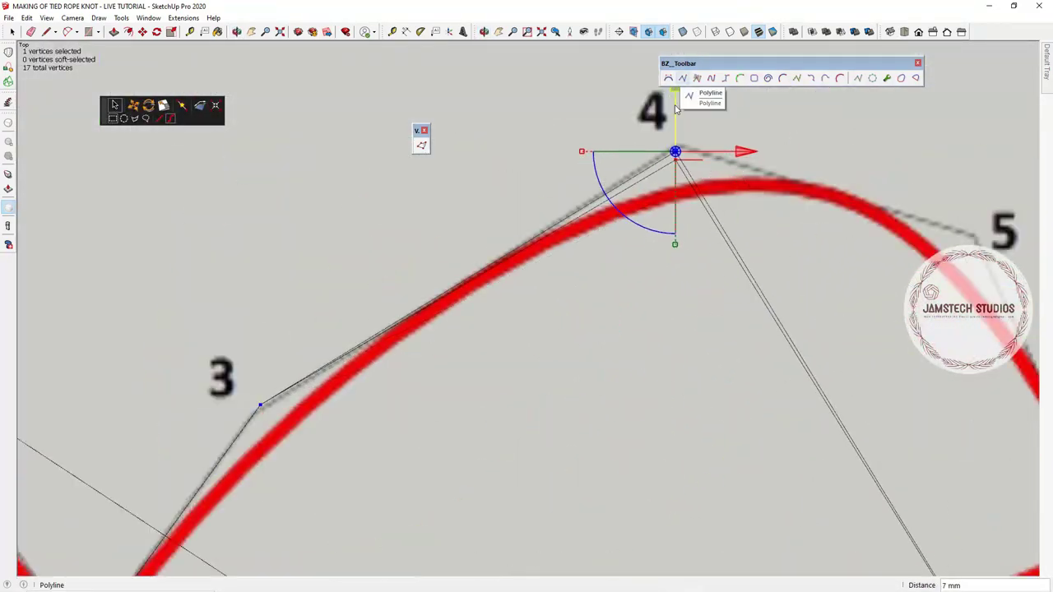
Step: Shift vertices horizontally onto guide points 5 and 15 of the plan image
{"action": "left_click_drag", "start_coordinate": [842, 268], "coordinate": [787, 268]}
{"action": "scroll", "coordinate": [787, 268], "scroll_direction": "down", "scroll_amount": 5}
{"action": "scroll", "coordinate": [798, 336], "scroll_direction": "up", "scroll_amount": 7}
{"action": "left_click", "coordinate": [798, 336]}
{"action": "scroll", "coordinate": [711, 333], "scroll_direction": "down", "scroll_amount": 6}
{"action": "left_click_drag", "start_coordinate": [712, 305], "coordinate": [411, 305]}
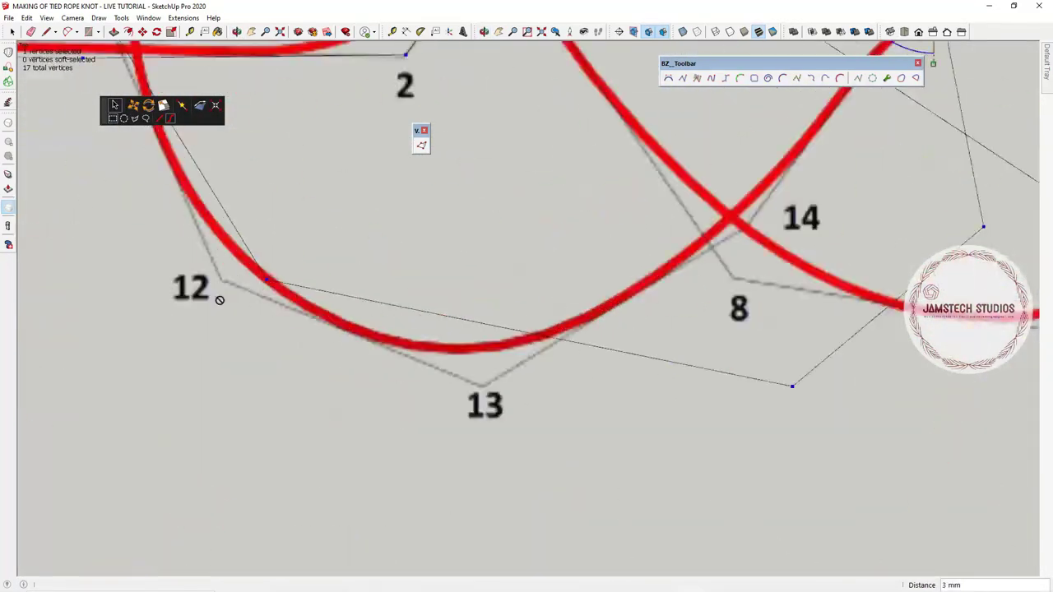
Step: Shift the misaligned vertices horizontally onto guide points 12, 13, 14 and 8 of the plan image
{"action": "left_click", "coordinate": [792, 385]}
{"action": "left_click_drag", "start_coordinate": [863, 386], "coordinate": [553, 385]}
{"action": "left_click", "coordinate": [729, 272]}
{"action": "left_click_drag", "start_coordinate": [799, 273], "coordinate": [540, 272]}
{"action": "scroll", "coordinate": [631, 331], "scroll_direction": "down", "scroll_amount": 2}
{"action": "left_click", "coordinate": [770, 334]}
{"action": "left_click_drag", "start_coordinate": [840, 334], "coordinate": [602, 334]}
Step: Move the vertex beside guide point 7 about 187 mm horizontally onto that point of the plan image
{"action": "scroll", "coordinate": [632, 331], "scroll_direction": "down", "scroll_amount": 2}
{"action": "left_click", "coordinate": [893, 390]}
{"action": "scroll", "coordinate": [953, 374], "scroll_direction": "up", "scroll_amount": 3}
{"action": "left_click_drag", "start_coordinate": [928, 400], "coordinate": [825, 400]}
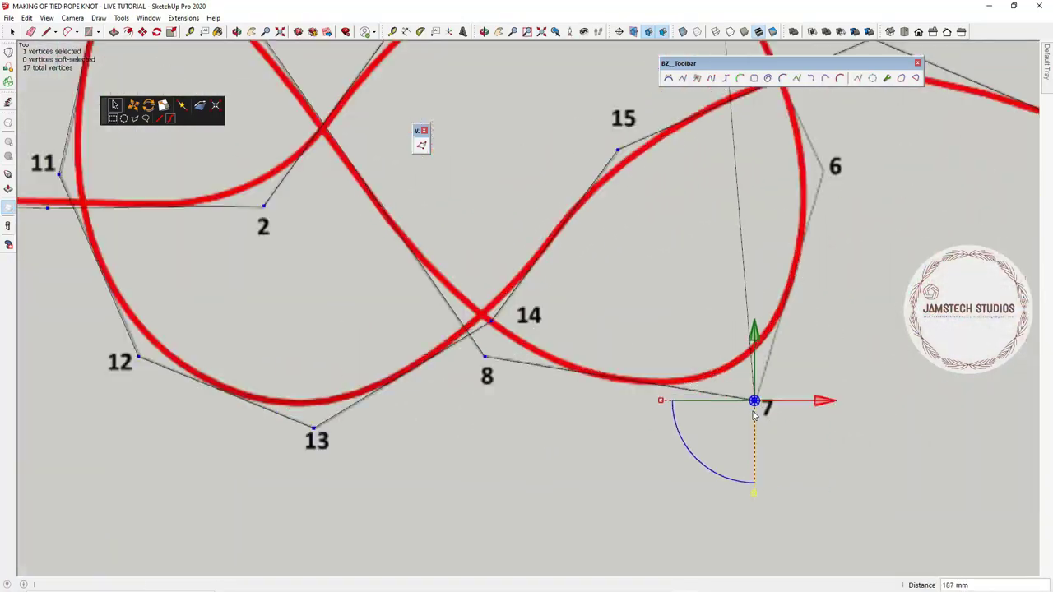
Step: Reassign the vertices lying on guide points 2 to 5 of the plan image to guide points 3 to 6
{"action": "scroll", "coordinate": [820, 311], "scroll_direction": "up", "scroll_amount": 3}
{"action": "left_click_drag", "start_coordinate": [791, 136], "coordinate": [792, 194]}
{"action": "left_click", "coordinate": [289, 370]}
{"action": "left_click_drag", "start_coordinate": [625, 345], "coordinate": [625, 162]}
{"action": "scroll", "coordinate": [527, 271], "scroll_direction": "down", "scroll_amount": 5}
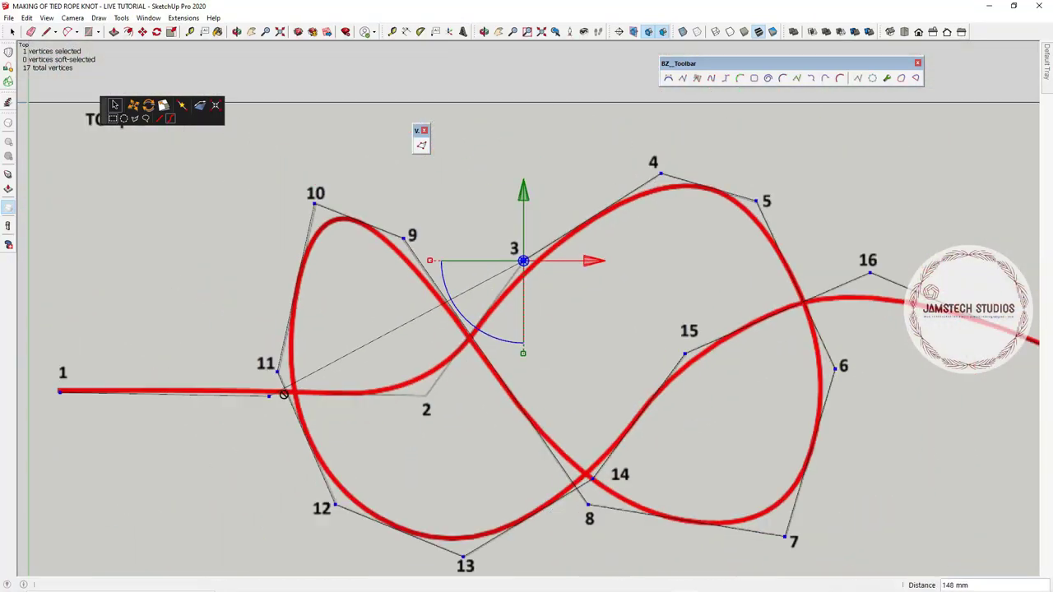
{"action": "middle_click_drag", "start_coordinate": [527, 272], "coordinate": [493, 395]}
Step: Switch to the top view and move the vertex beside guide point 11 about 64 mm horizontally onto that point
{"action": "left_click", "coordinate": [903, 32]}
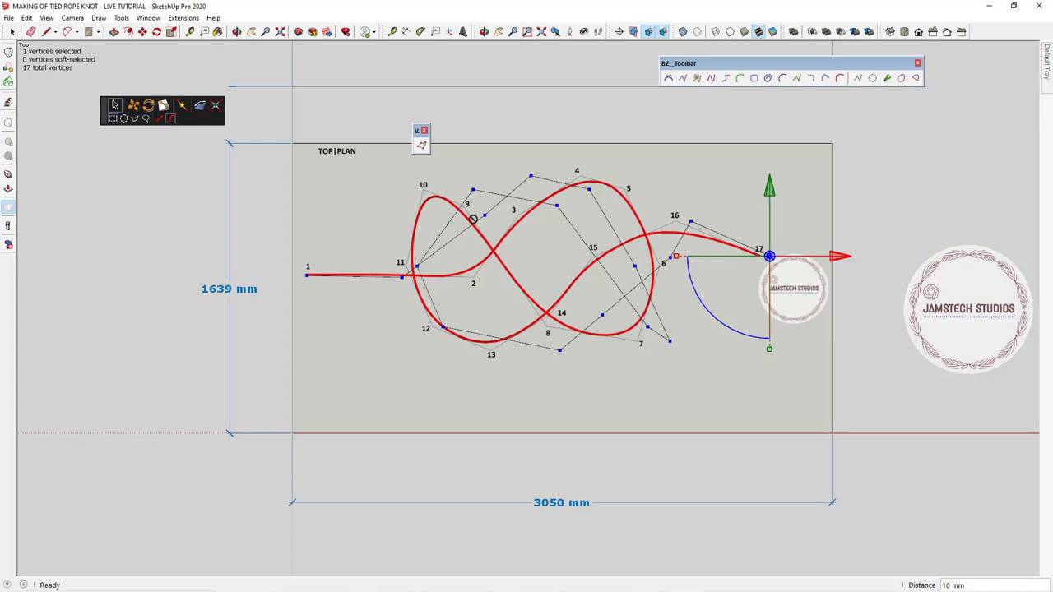
{"action": "scroll", "coordinate": [473, 219], "scroll_direction": "up", "scroll_amount": 2}
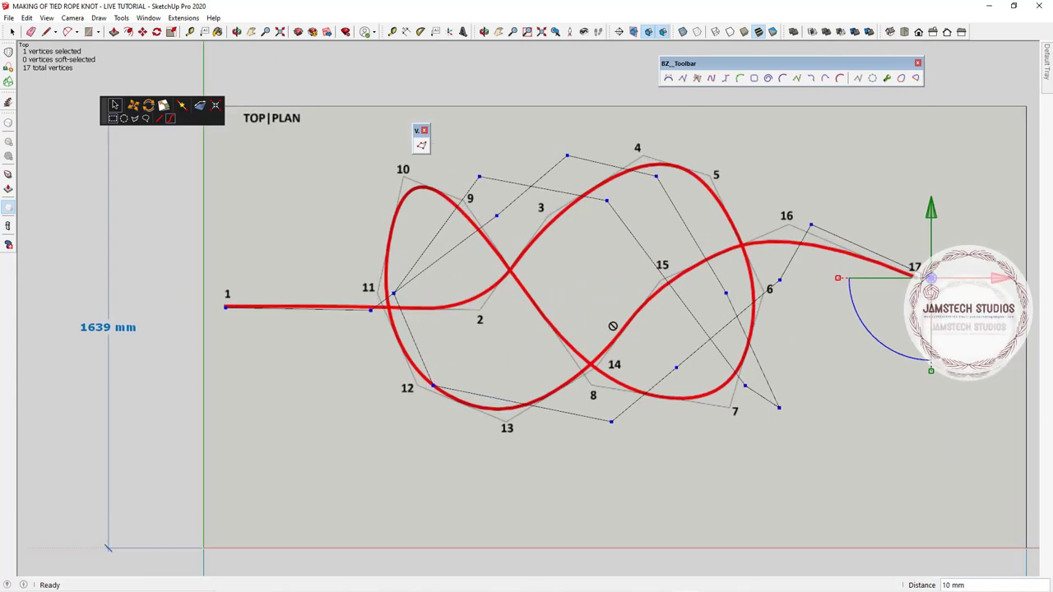
{"action": "scroll", "coordinate": [613, 325], "scroll_direction": "down", "scroll_amount": 1}
{"action": "scroll", "coordinate": [425, 245], "scroll_direction": "up", "scroll_amount": 2}
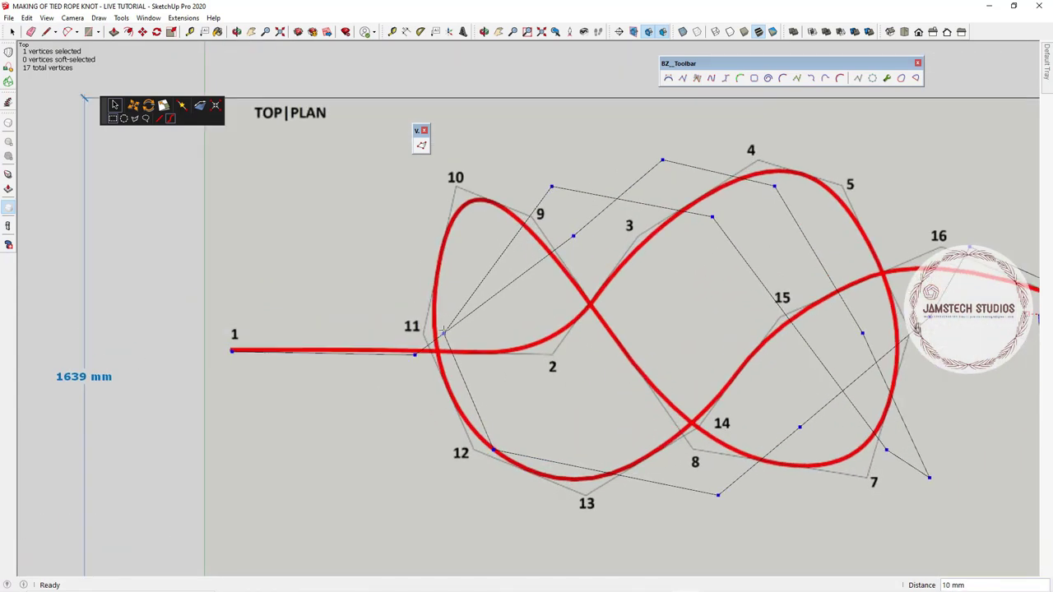
{"action": "scroll", "coordinate": [516, 217], "scroll_direction": "up", "scroll_amount": 1}
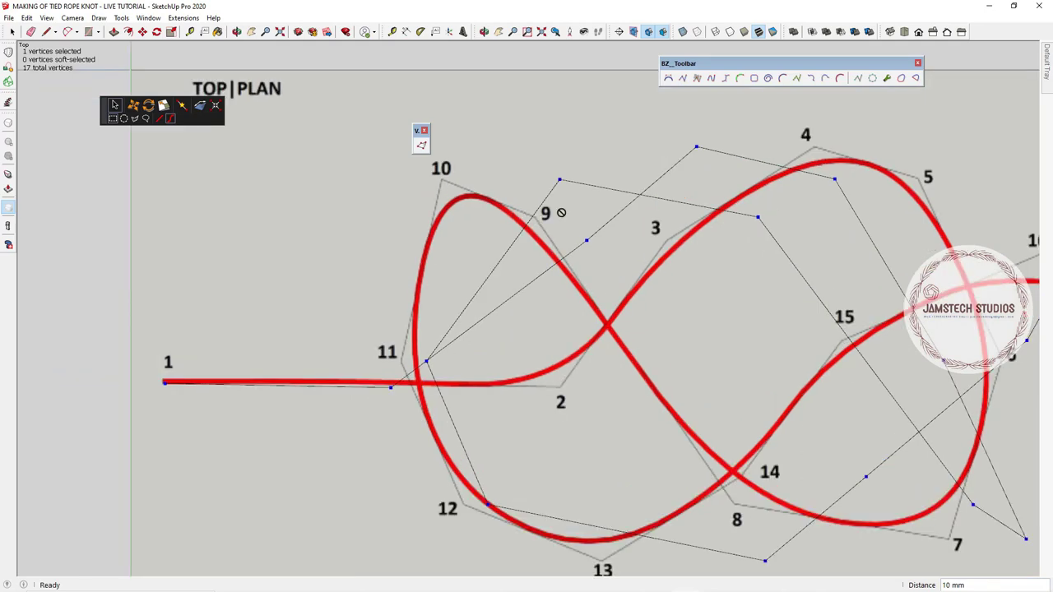
{"action": "scroll", "coordinate": [561, 212], "scroll_direction": "down", "scroll_amount": 1}
{"action": "scroll", "coordinate": [463, 329], "scroll_direction": "up", "scroll_amount": 4}
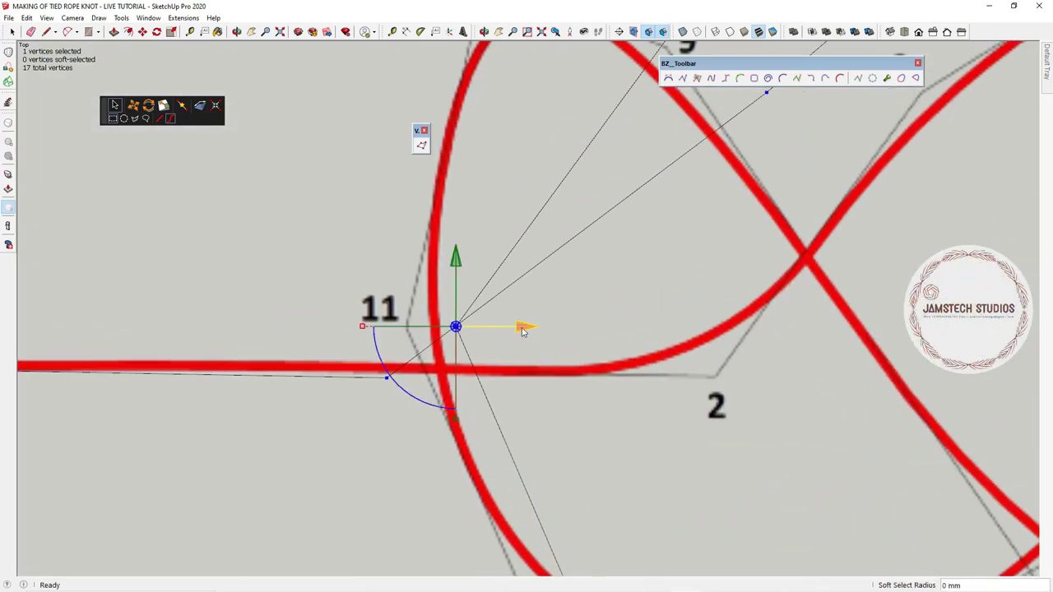
{"action": "left_click_drag", "start_coordinate": [522, 329], "coordinate": [477, 330]}
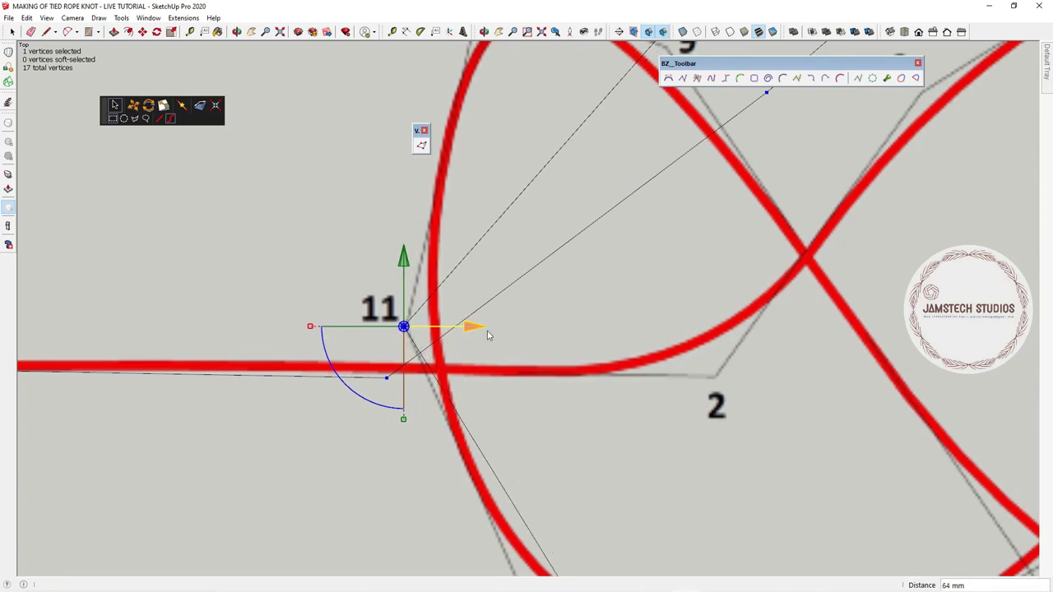
Step: Shift the next two vertices horizontally onto guide points 10 and 9 of the plan image, by about 286 mm and 529 mm
{"action": "scroll", "coordinate": [519, 337], "scroll_direction": "down", "scroll_amount": 4}
{"action": "scroll", "coordinate": [589, 162], "scroll_direction": "up", "scroll_amount": 2}
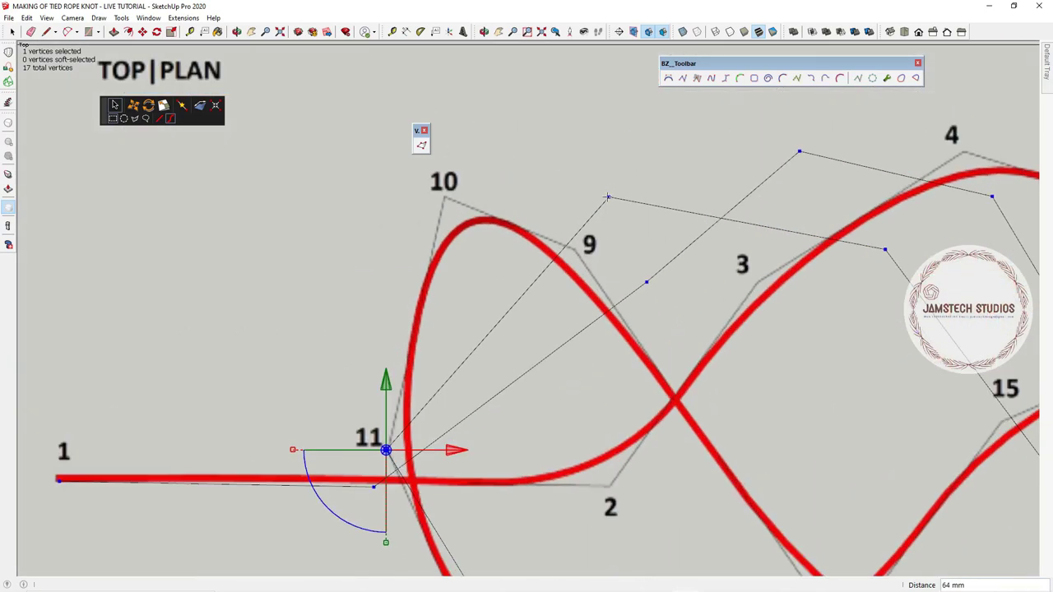
{"action": "left_click", "coordinate": [608, 197]}
{"action": "left_click_drag", "start_coordinate": [676, 200], "coordinate": [508, 197]}
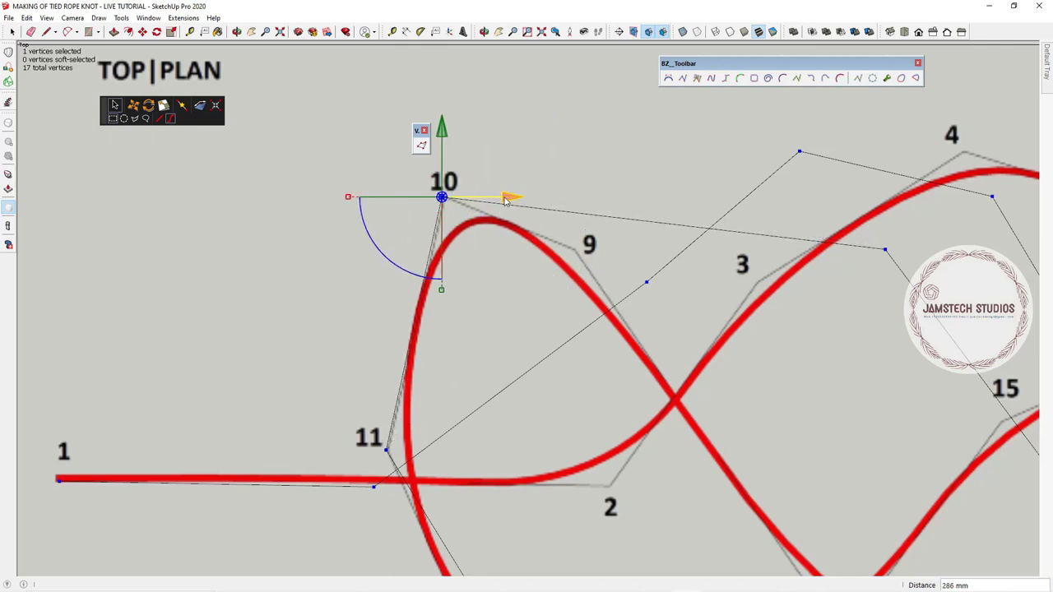
{"action": "scroll", "coordinate": [508, 199], "scroll_direction": "down", "scroll_amount": 2}
{"action": "left_click", "coordinate": [790, 241]}
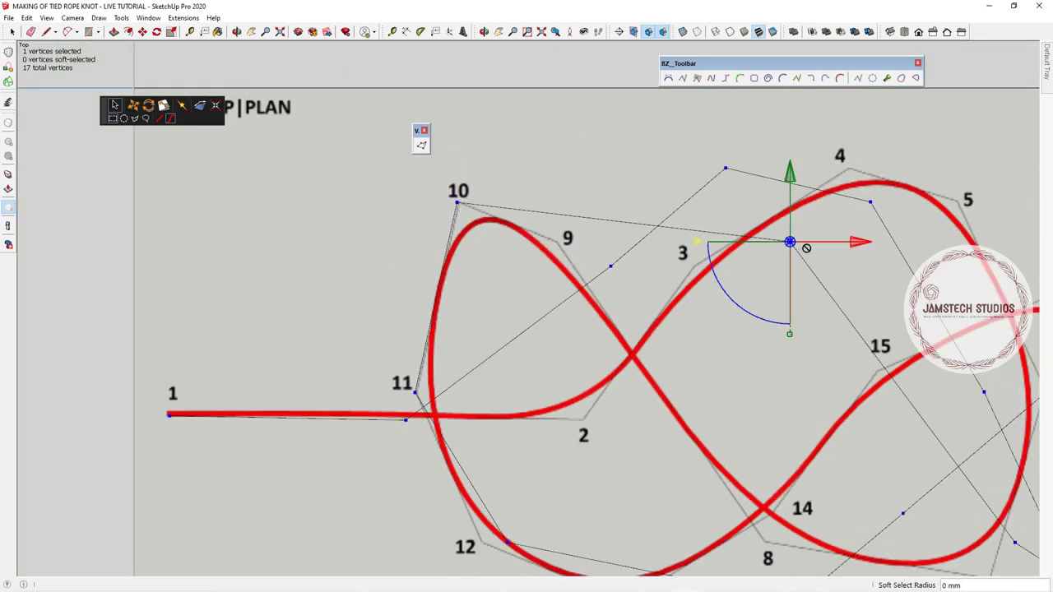
{"action": "left_click_drag", "start_coordinate": [845, 246], "coordinate": [626, 253]}
Step: Move the third vertex about 347 mm along the green axis and about 61 mm horizontally onto guide point 2 of the plan image
{"action": "scroll", "coordinate": [616, 231], "scroll_direction": "down", "scroll_amount": 4}
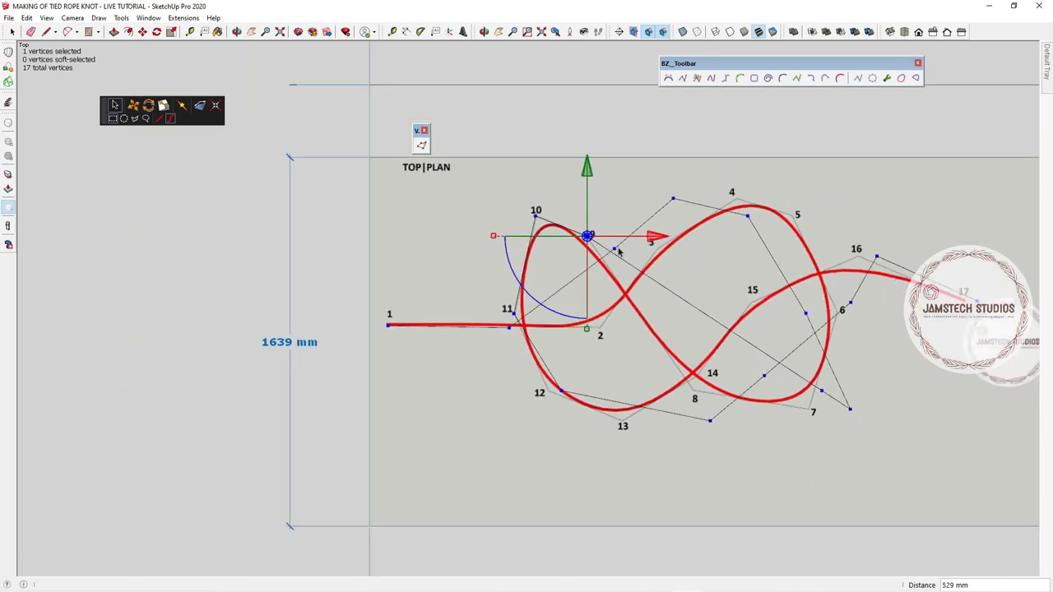
{"action": "scroll", "coordinate": [610, 285], "scroll_direction": "up", "scroll_amount": 2}
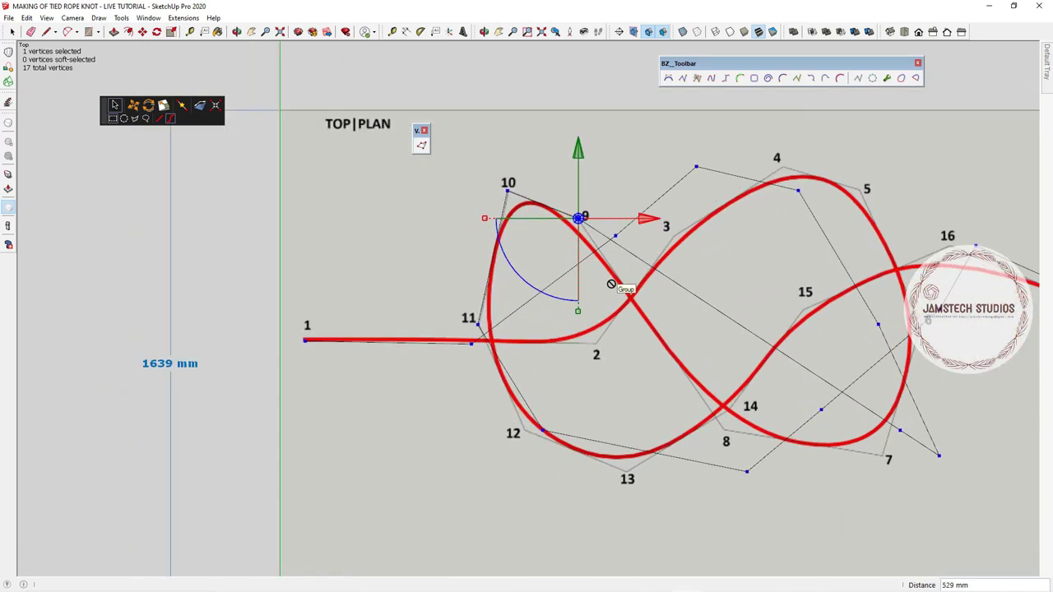
{"action": "scroll", "coordinate": [601, 268], "scroll_direction": "up", "scroll_amount": 3}
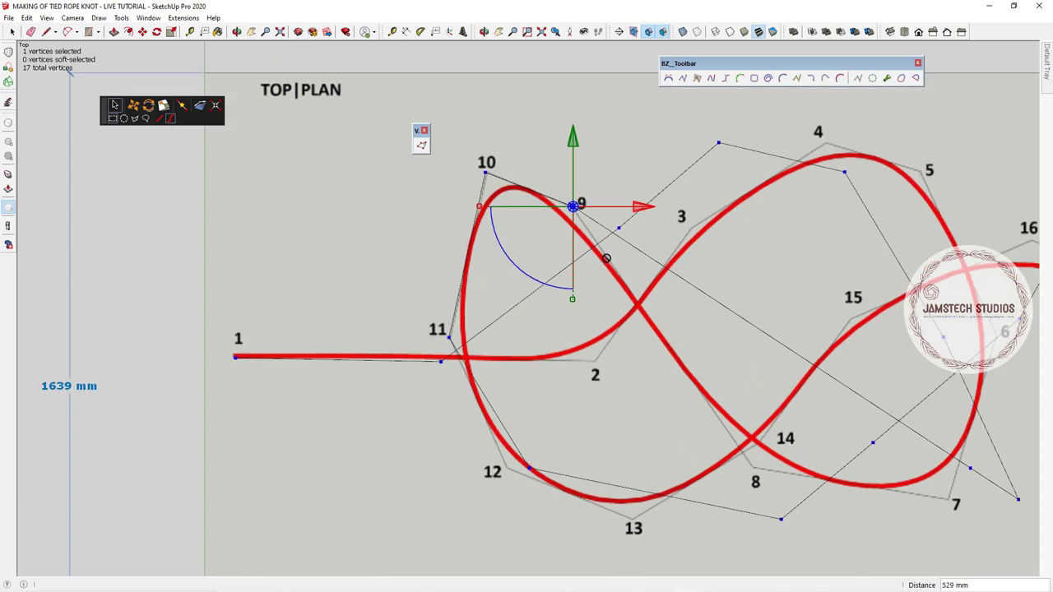
{"action": "left_click", "coordinate": [623, 220]}
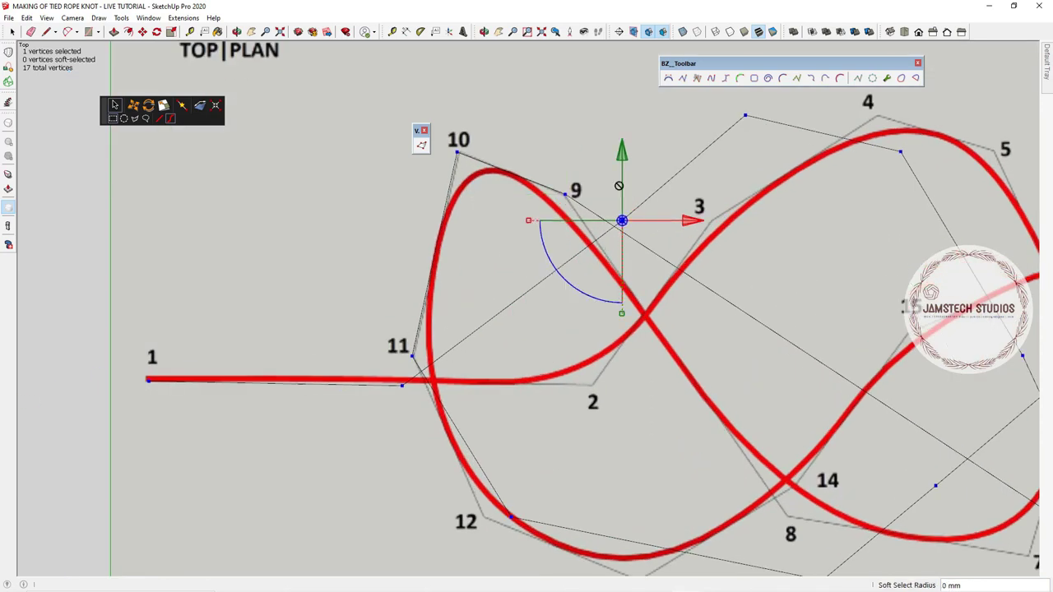
{"action": "left_click_drag", "start_coordinate": [622, 164], "coordinate": [587, 328]}
{"action": "scroll", "coordinate": [592, 404], "scroll_direction": "up", "scroll_amount": 3}
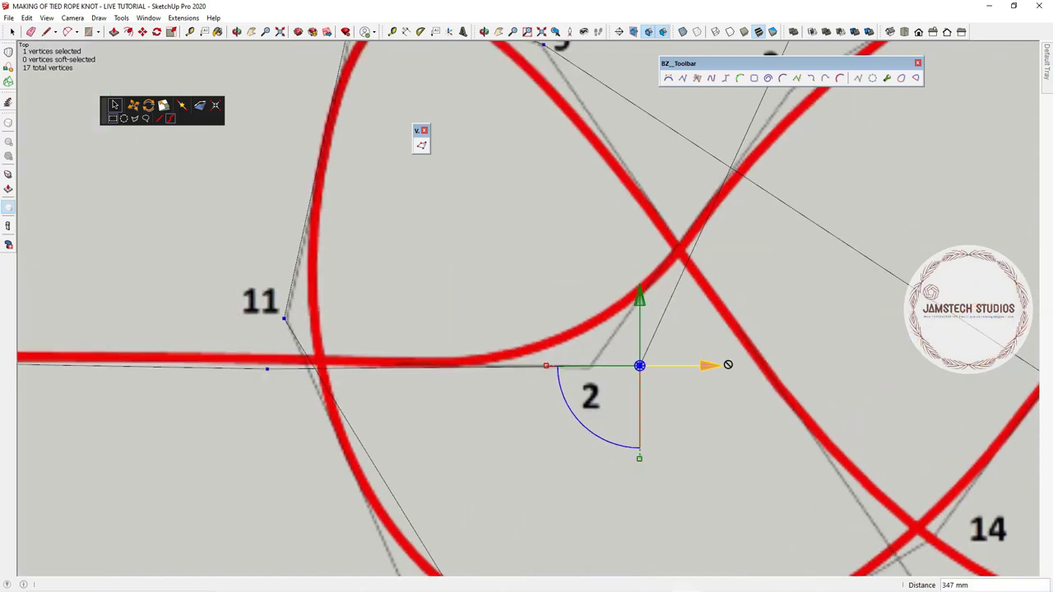
{"action": "left_click_drag", "start_coordinate": [713, 371], "coordinate": [664, 381]}
Step: Move the fourth vertex about 146 mm along the green axis and 41 mm horizontally, and fine-tune it onto guide point 3 of the plan
{"action": "scroll", "coordinate": [555, 485], "scroll_direction": "down", "scroll_amount": 3}
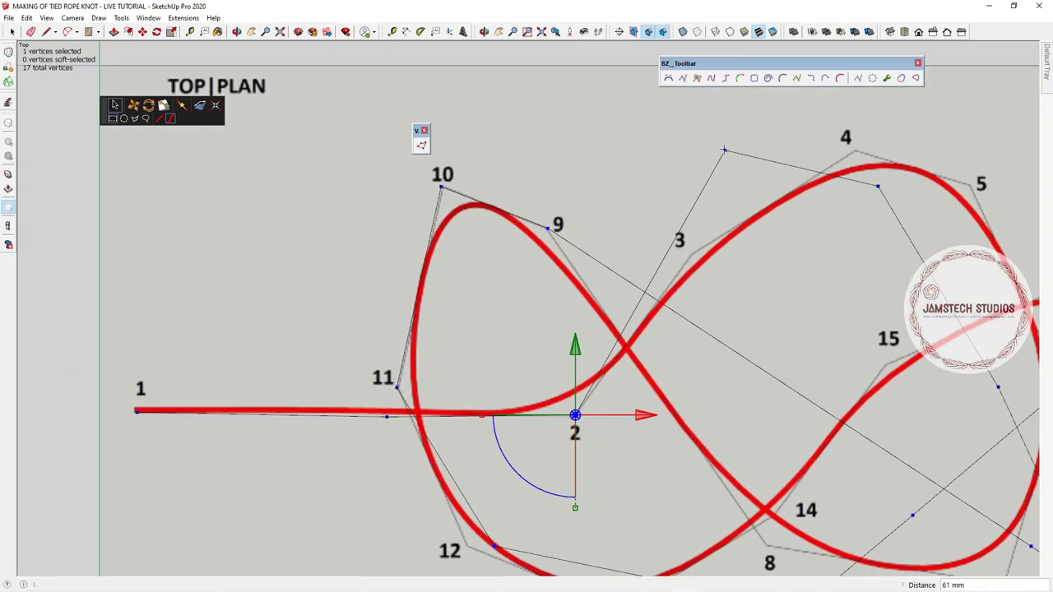
{"action": "left_click", "coordinate": [723, 150]}
{"action": "scroll", "coordinate": [724, 200], "scroll_direction": "down", "scroll_amount": 2}
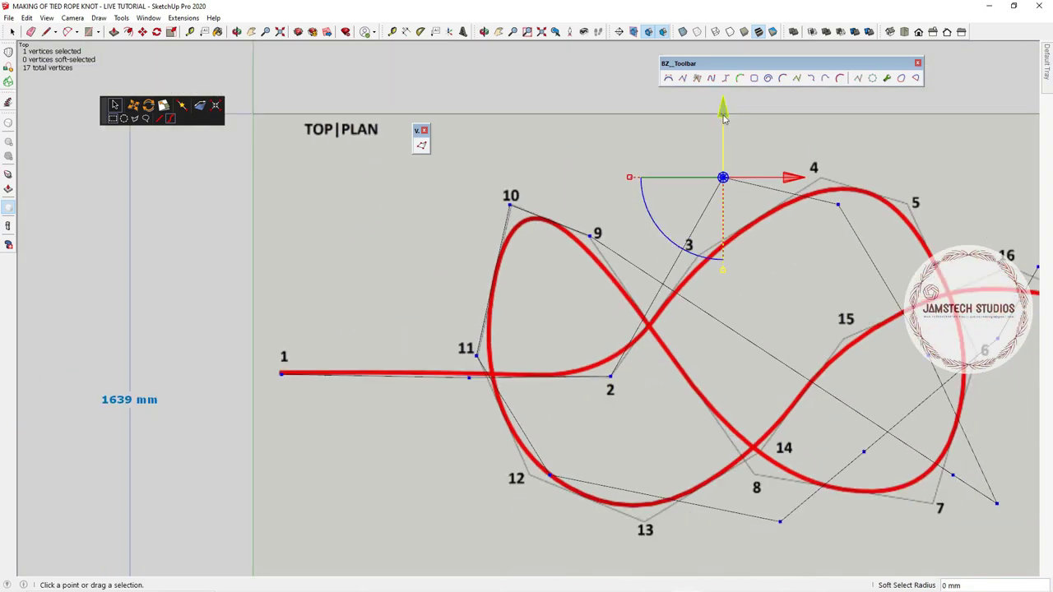
{"action": "left_click_drag", "start_coordinate": [724, 118], "coordinate": [721, 167]}
{"action": "scroll", "coordinate": [746, 230], "scroll_direction": "up", "scroll_amount": 4}
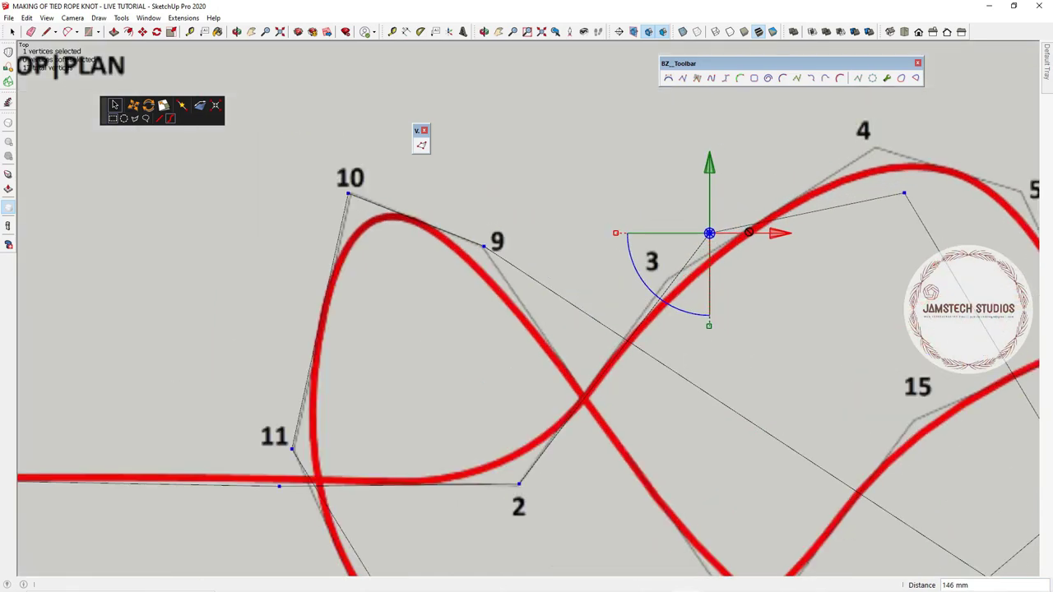
{"action": "left_click_drag", "start_coordinate": [758, 232], "coordinate": [729, 234]}
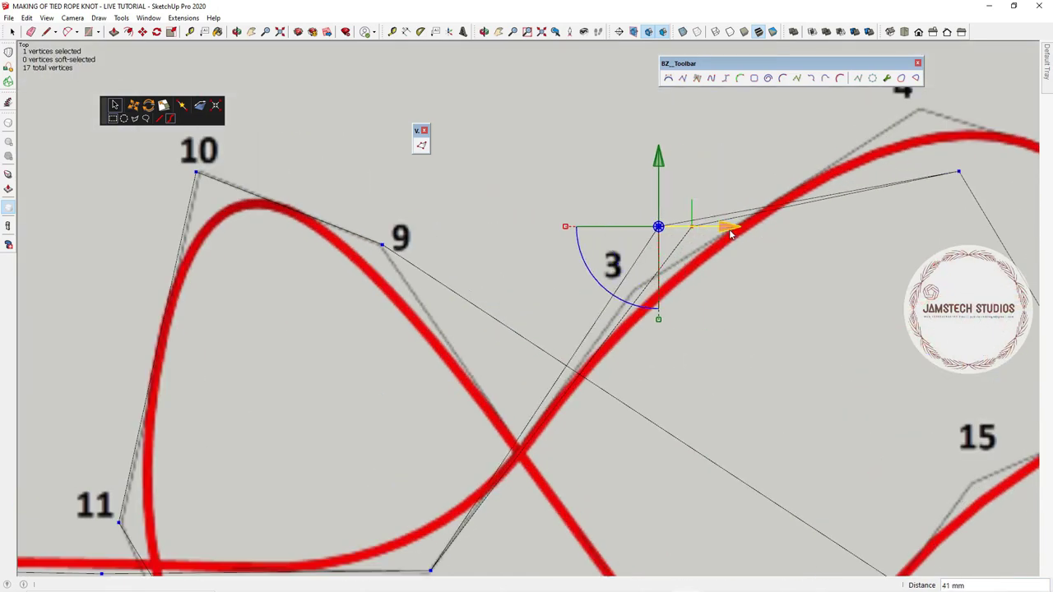
{"action": "left_click_drag", "start_coordinate": [657, 162], "coordinate": [643, 218]}
{"action": "mouse_move", "coordinate": [724, 284]}
{"action": "left_mouse_down"}
{"action": "mouse_move", "coordinate": [699, 282]}
{"action": "mouse_move", "coordinate": [706, 293]}
{"action": "left_mouse_up"}
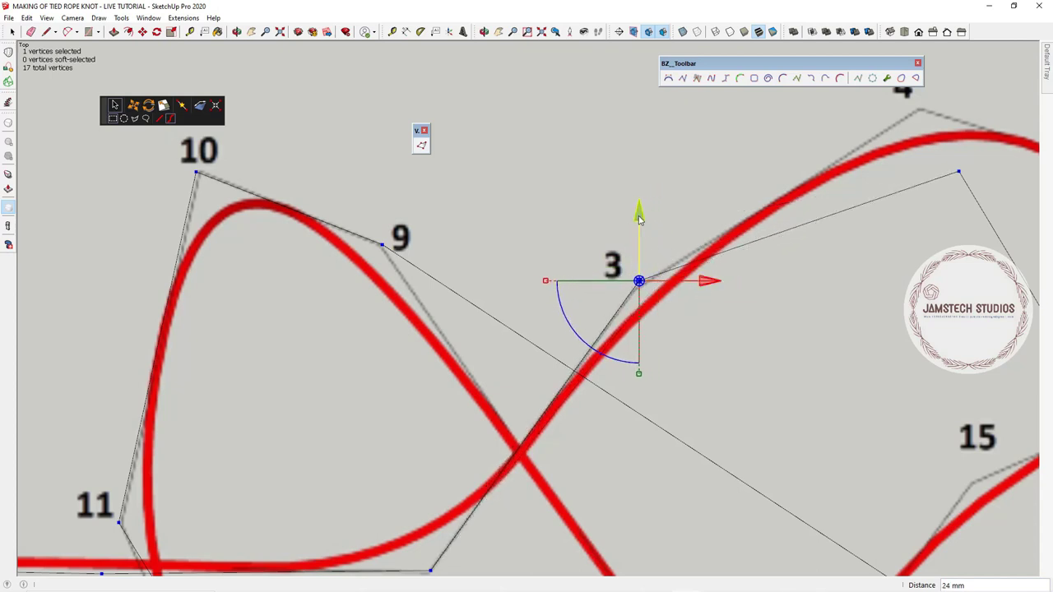
{"action": "left_click_drag", "start_coordinate": [640, 220], "coordinate": [640, 223]}
Step: Move the fifth vertex about 64 mm along the green axis, shift it horizontally onto guide point 4, and nudge it about 10 mm into place
{"action": "scroll", "coordinate": [644, 259], "scroll_direction": "down", "scroll_amount": 3}
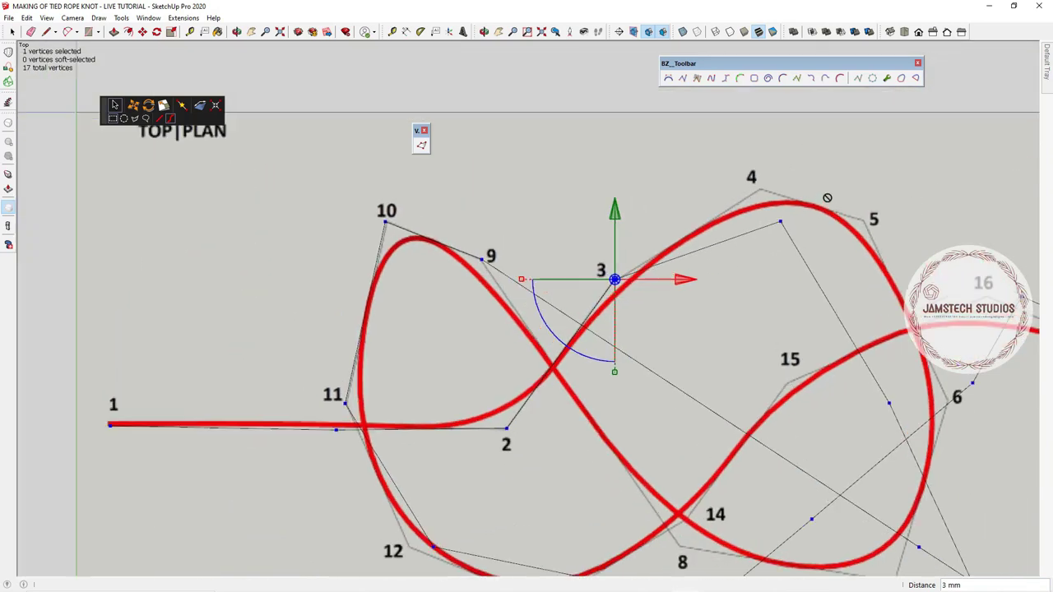
{"action": "scroll", "coordinate": [797, 214], "scroll_direction": "up", "scroll_amount": 5}
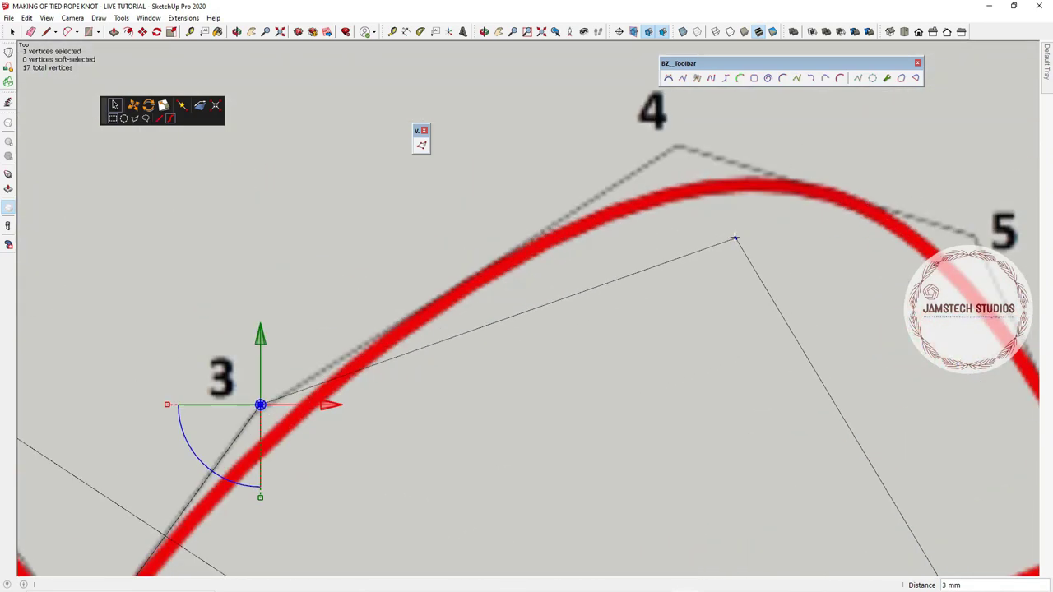
{"action": "left_click", "coordinate": [734, 238]}
{"action": "left_click_drag", "start_coordinate": [736, 171], "coordinate": [735, 93]}
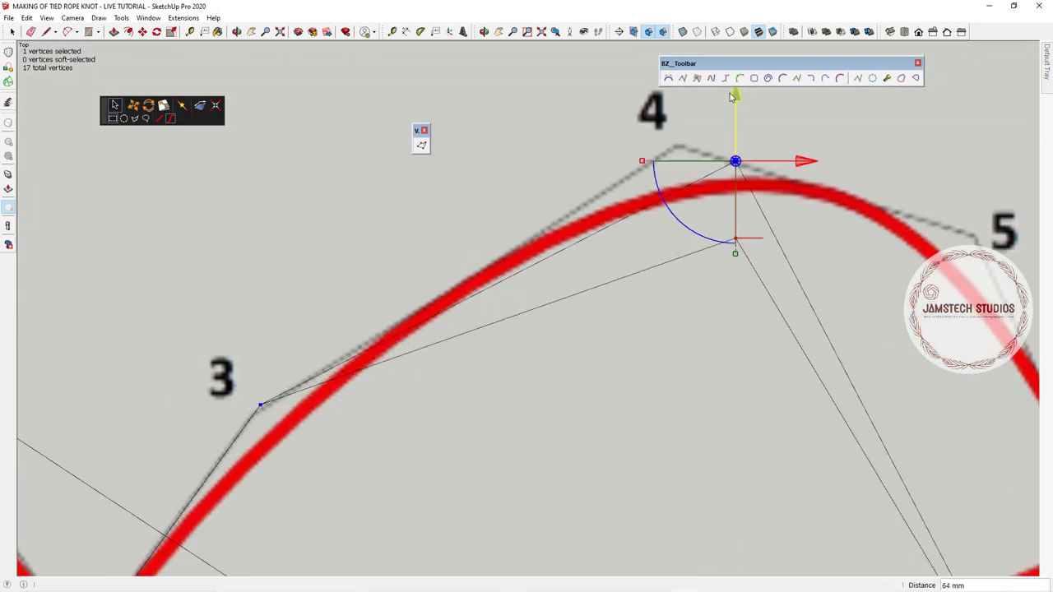
{"action": "left_click_drag", "start_coordinate": [783, 165], "coordinate": [680, 81]}
{"action": "scroll", "coordinate": [652, 223], "scroll_direction": "down", "scroll_amount": 2}
{"action": "left_click_drag", "start_coordinate": [663, 185], "coordinate": [669, 96]}
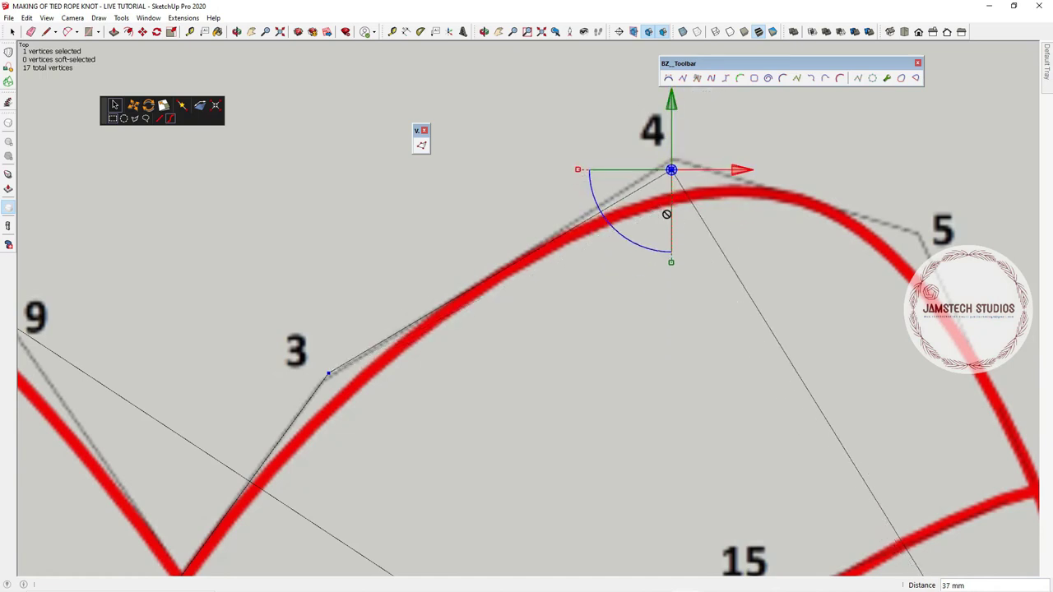
{"action": "scroll", "coordinate": [662, 254], "scroll_direction": "down", "scroll_amount": 1}
{"action": "scroll", "coordinate": [687, 144], "scroll_direction": "up", "scroll_amount": 2}
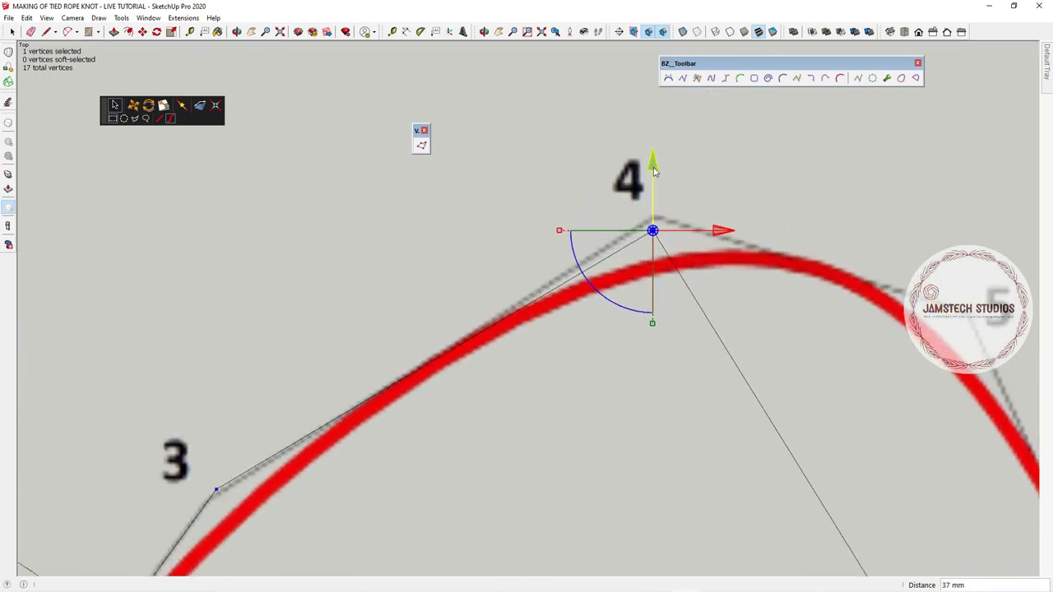
{"action": "left_click_drag", "start_coordinate": [655, 172], "coordinate": [656, 159]}
{"action": "scroll", "coordinate": [655, 166], "scroll_direction": "down", "scroll_amount": 3}
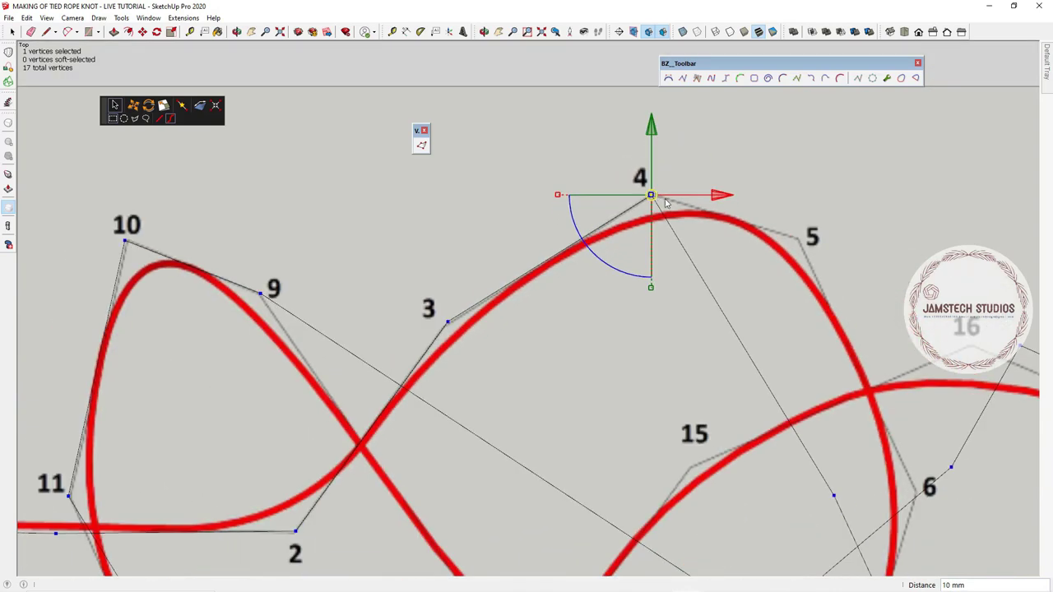
Step: Move the sixth vertex about 438 mm along the green axis and about 60 mm horizontally onto guide point 5 of the plan
{"action": "scroll", "coordinate": [666, 203], "scroll_direction": "down", "scroll_amount": 2}
{"action": "scroll", "coordinate": [785, 426], "scroll_direction": "down", "scroll_amount": 1}
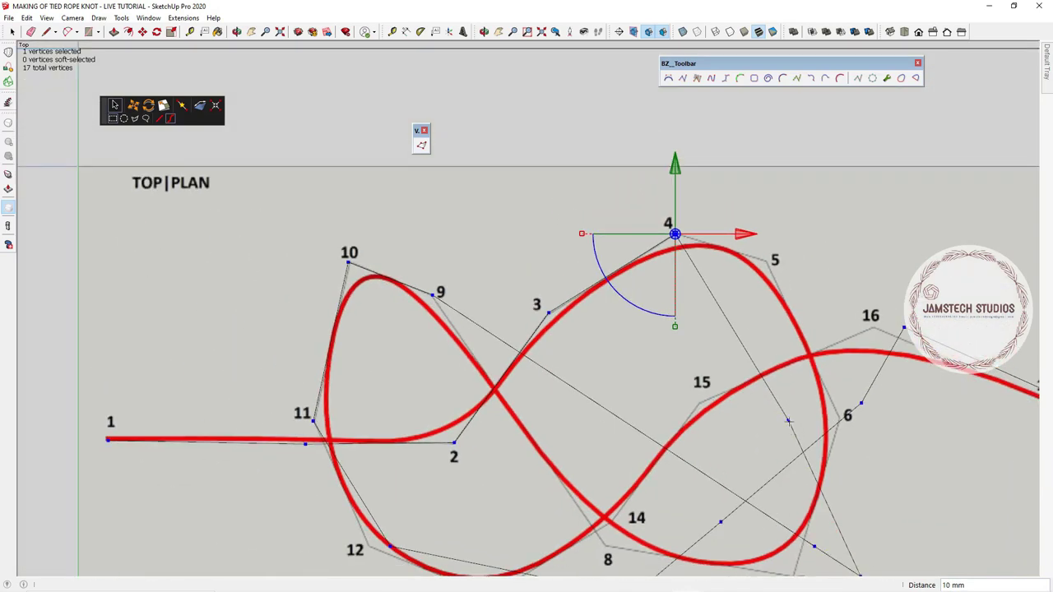
{"action": "left_click", "coordinate": [788, 421]}
{"action": "left_click_drag", "start_coordinate": [788, 358], "coordinate": [787, 195]}
{"action": "scroll", "coordinate": [788, 259], "scroll_direction": "up", "scroll_amount": 3}
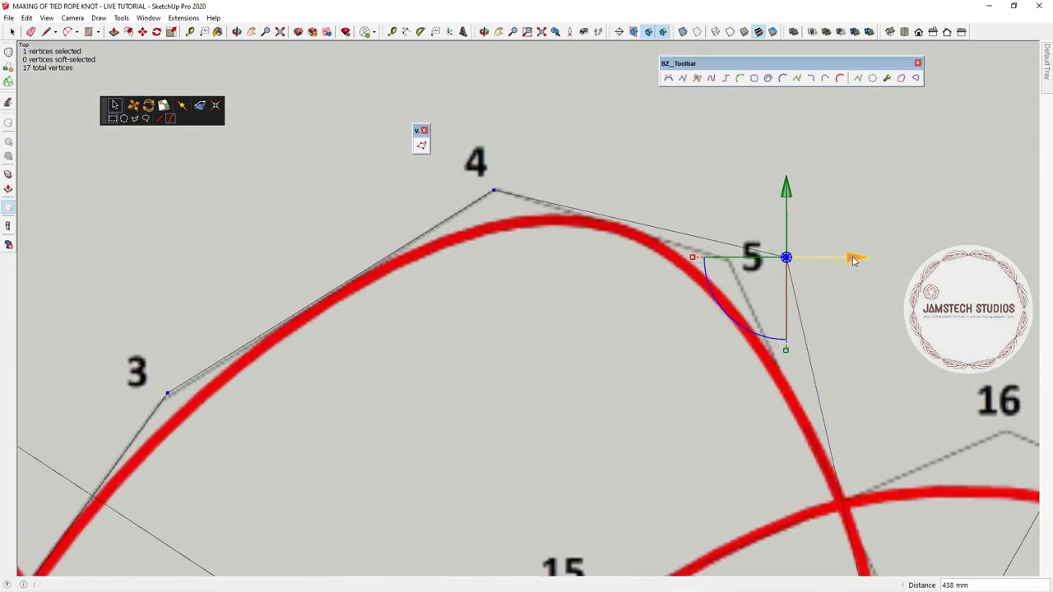
{"action": "left_click_drag", "start_coordinate": [854, 260], "coordinate": [798, 273]}
Step: Shift the second-to-last vertex about 86 mm along the red axis onto guide point 16 of the plan image
{"action": "scroll", "coordinate": [796, 273], "scroll_direction": "down", "scroll_amount": 5}
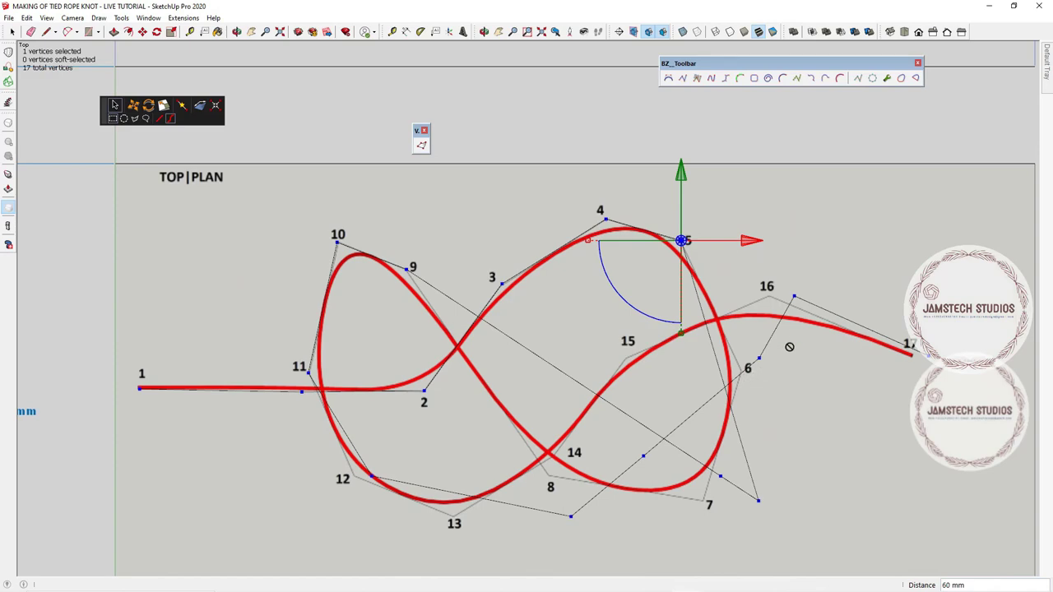
{"action": "scroll", "coordinate": [778, 330], "scroll_direction": "down", "scroll_amount": 2}
{"action": "scroll", "coordinate": [772, 320], "scroll_direction": "up", "scroll_amount": 2}
{"action": "scroll", "coordinate": [759, 298], "scroll_direction": "up", "scroll_amount": 4}
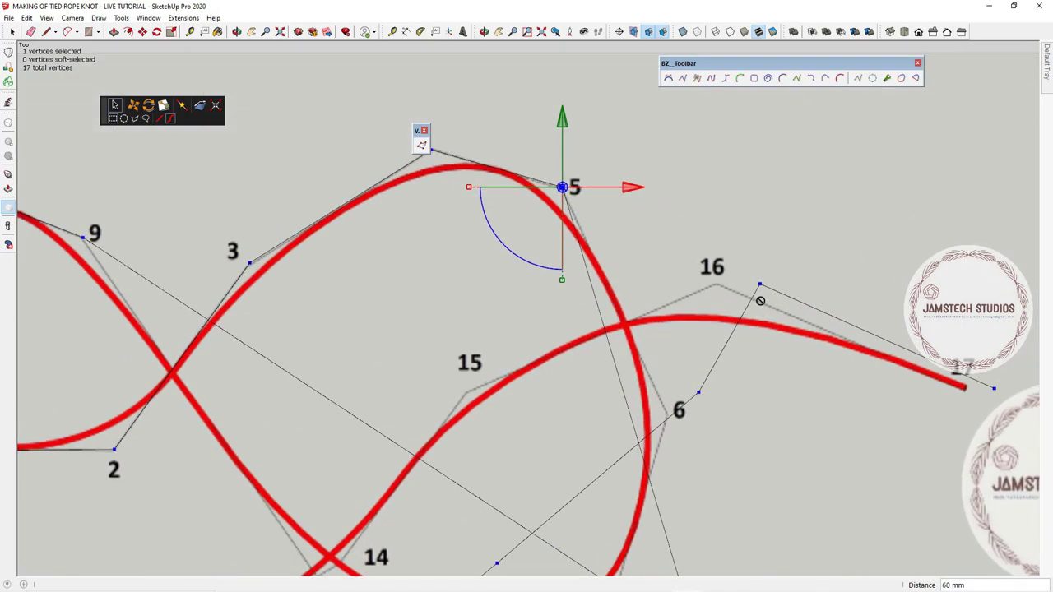
{"action": "left_click", "coordinate": [761, 274]}
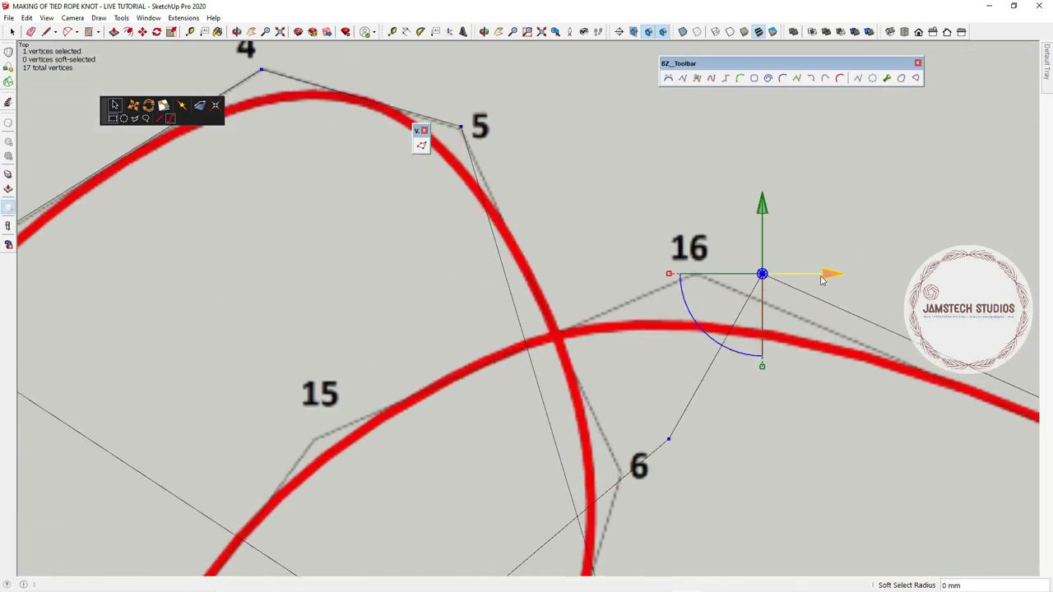
{"action": "left_click_drag", "start_coordinate": [821, 281], "coordinate": [759, 286]}
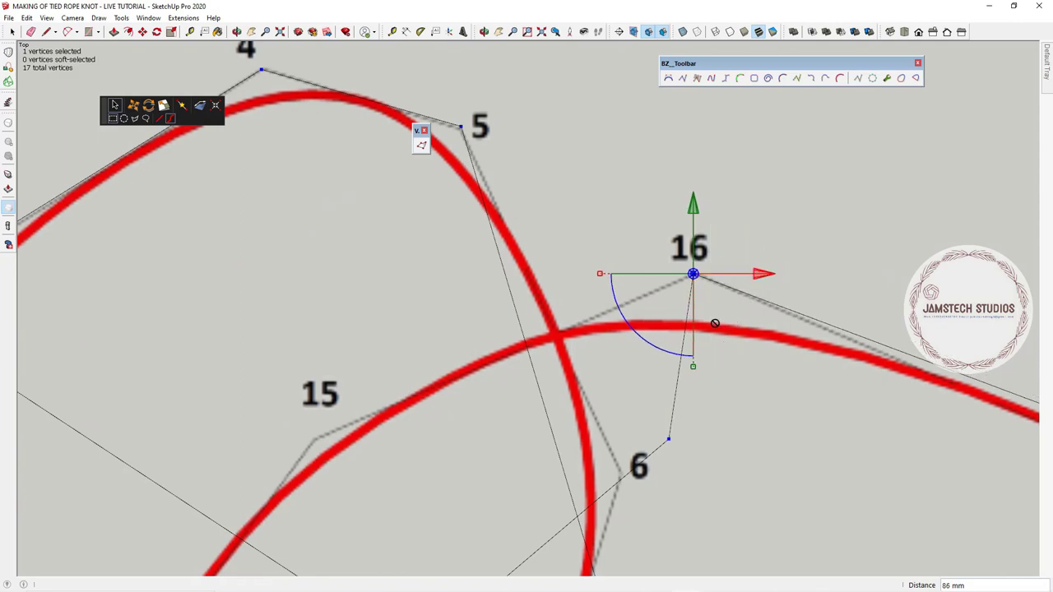
Step: Shift the polyline's end vertex about 58 mm along the red axis onto guide point 17 of the plan image
{"action": "scroll", "coordinate": [714, 323], "scroll_direction": "down", "scroll_amount": 4}
{"action": "scroll", "coordinate": [718, 379], "scroll_direction": "up", "scroll_amount": 4}
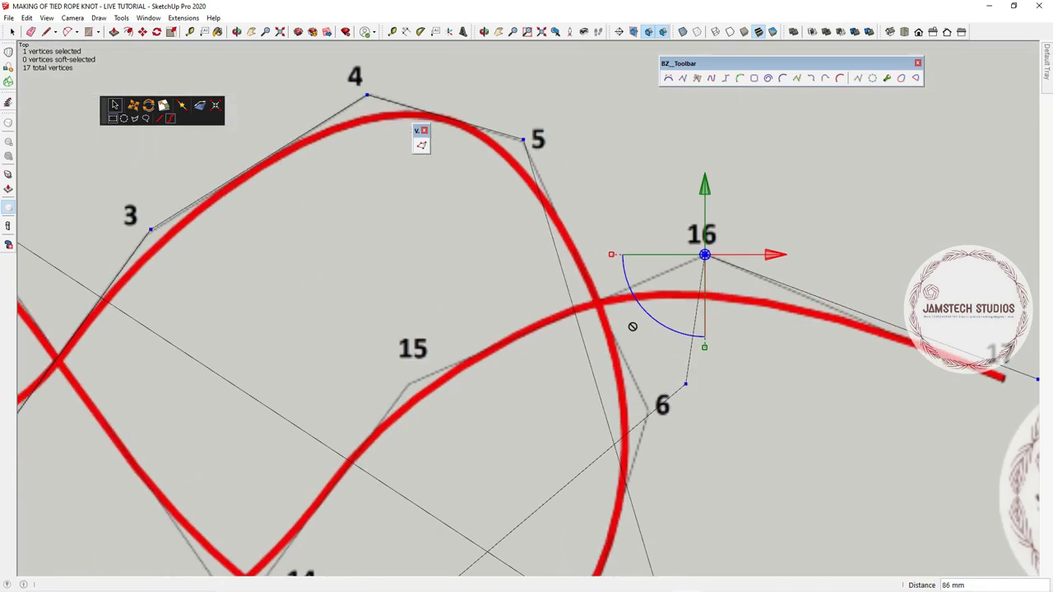
{"action": "scroll", "coordinate": [719, 362], "scroll_direction": "down", "scroll_amount": 5}
{"action": "scroll", "coordinate": [795, 356], "scroll_direction": "up", "scroll_amount": 5}
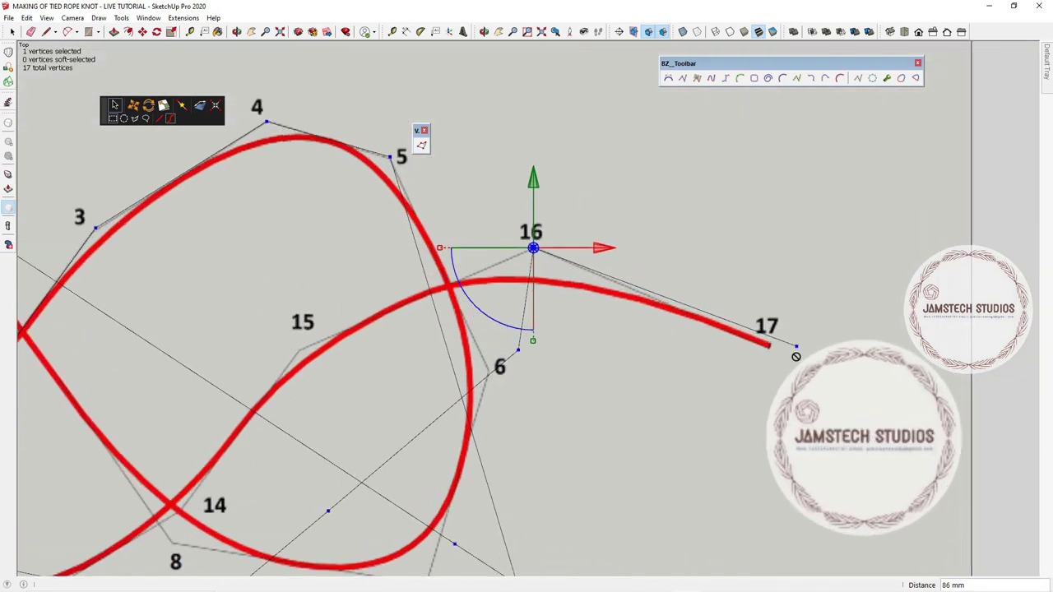
{"action": "scroll", "coordinate": [797, 352], "scroll_direction": "up", "scroll_amount": 2}
{"action": "scroll", "coordinate": [795, 343], "scroll_direction": "up", "scroll_amount": 2}
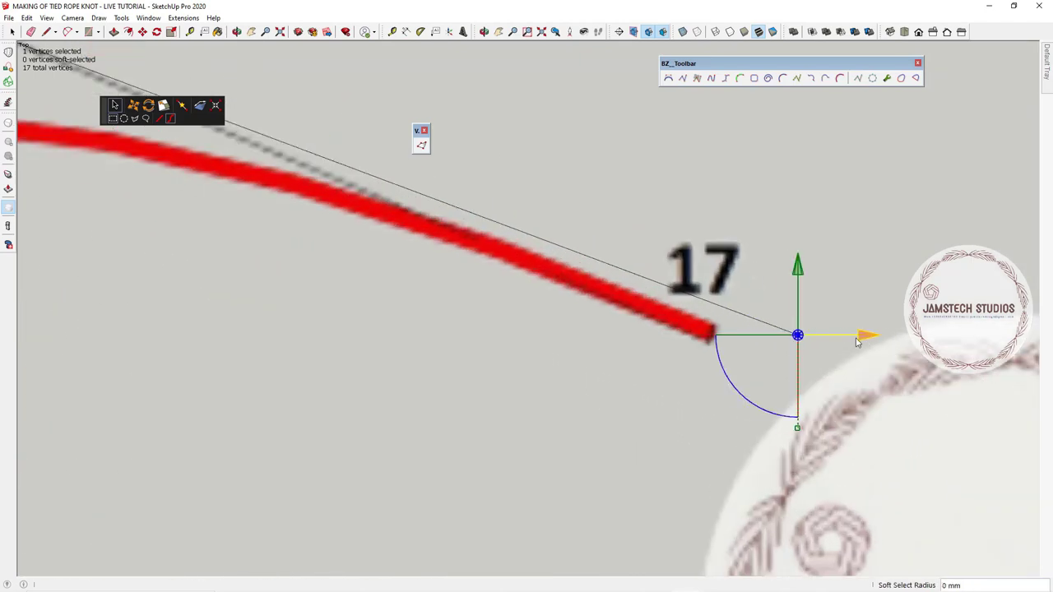
{"action": "left_click_drag", "start_coordinate": [856, 341], "coordinate": [764, 336]}
Step: Shift the vertex just beyond guide point 6 along the red axis onto guide point 15 of the plan image
{"action": "scroll", "coordinate": [789, 336], "scroll_direction": "down", "scroll_amount": 3}
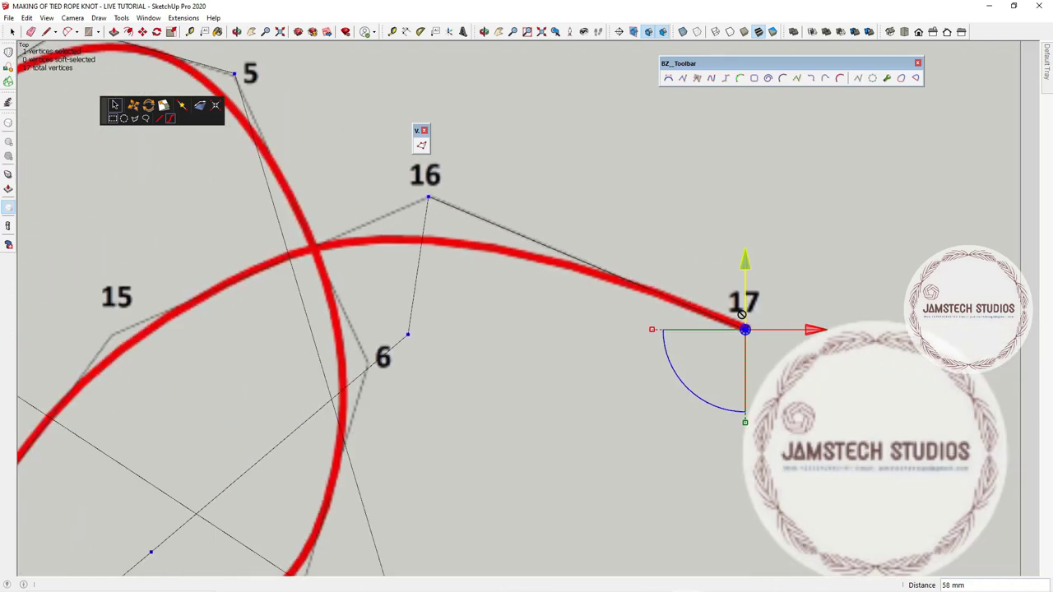
{"action": "scroll", "coordinate": [741, 314], "scroll_direction": "down", "scroll_amount": 2}
{"action": "scroll", "coordinate": [501, 345], "scroll_direction": "up", "scroll_amount": 2}
{"action": "scroll", "coordinate": [612, 305], "scroll_direction": "down", "scroll_amount": 2}
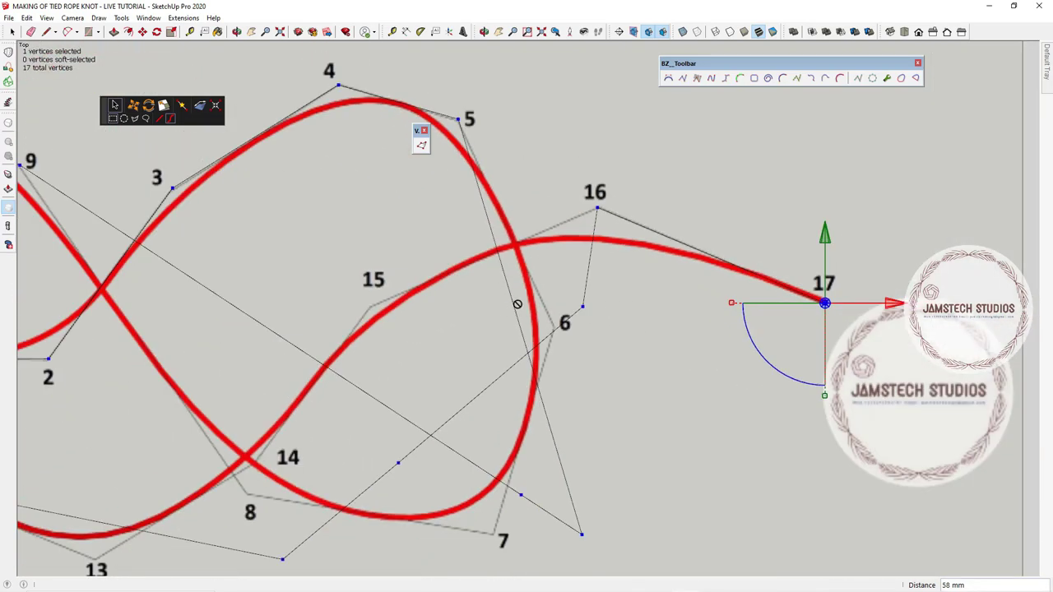
{"action": "scroll", "coordinate": [504, 303], "scroll_direction": "up", "scroll_amount": 2}
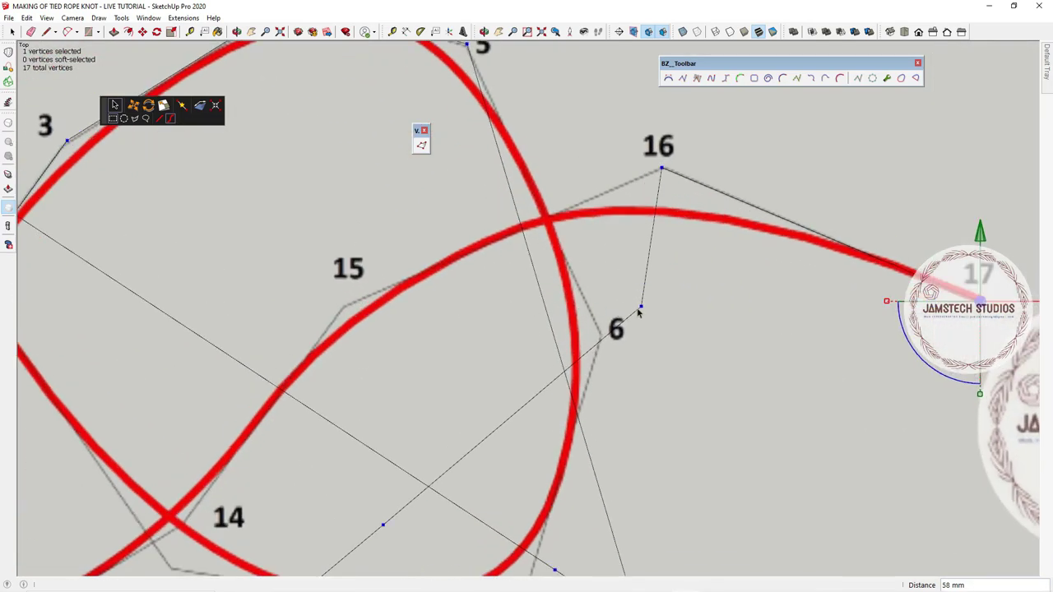
{"action": "left_click", "coordinate": [641, 307]}
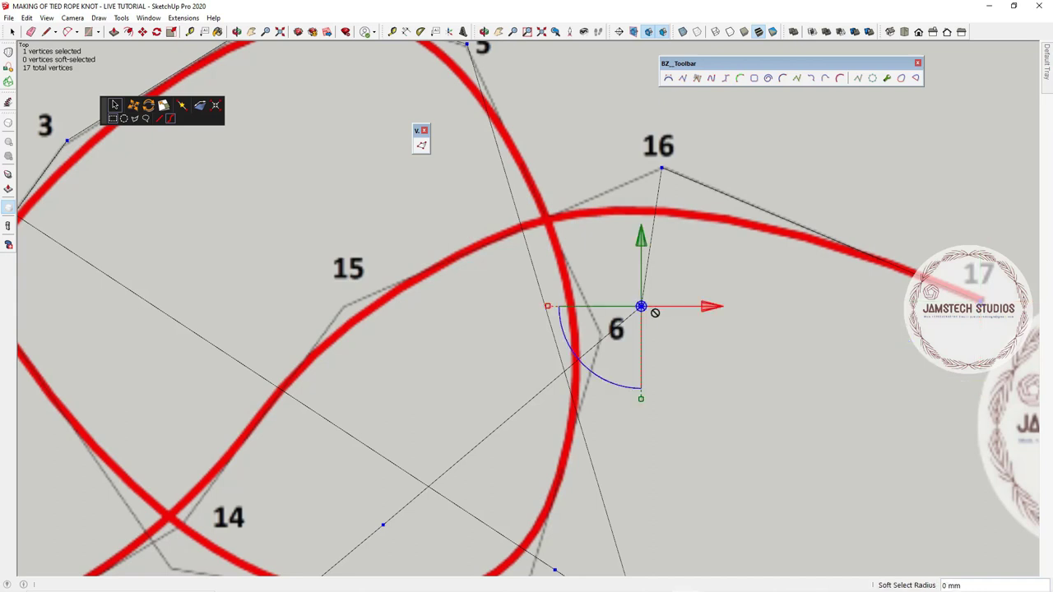
{"action": "left_click_drag", "start_coordinate": [709, 312], "coordinate": [411, 294]}
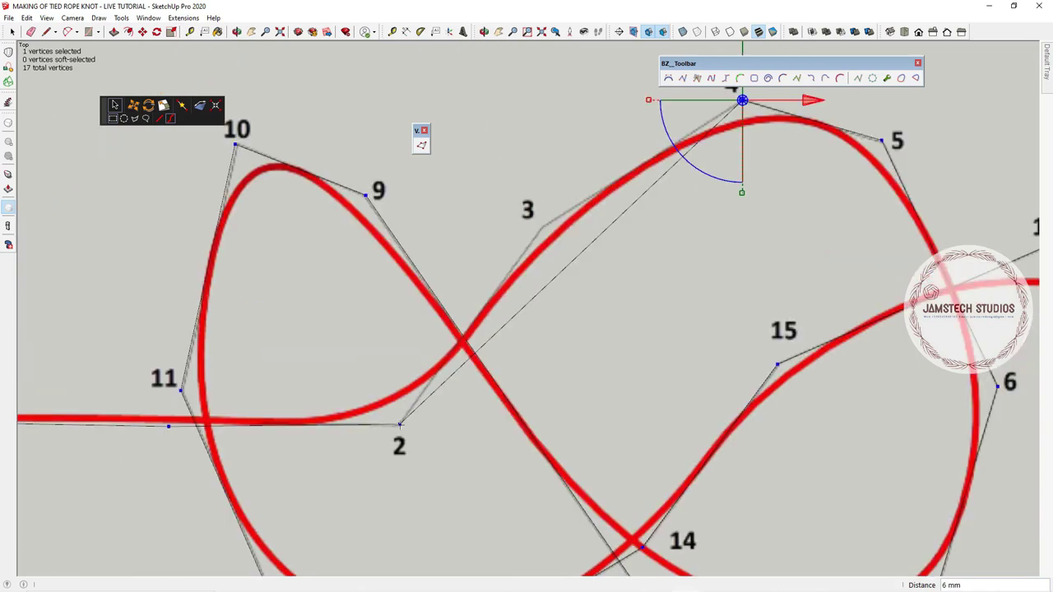
Step: Move the vertex from guide point 2 onto guide point 3, about 249 mm along red and a final 148 mm along green
{"action": "left_click", "coordinate": [399, 424]}
{"action": "left_click_drag", "start_coordinate": [399, 365], "coordinate": [438, 248]}
{"action": "left_click_drag", "start_coordinate": [465, 317], "coordinate": [601, 310]}
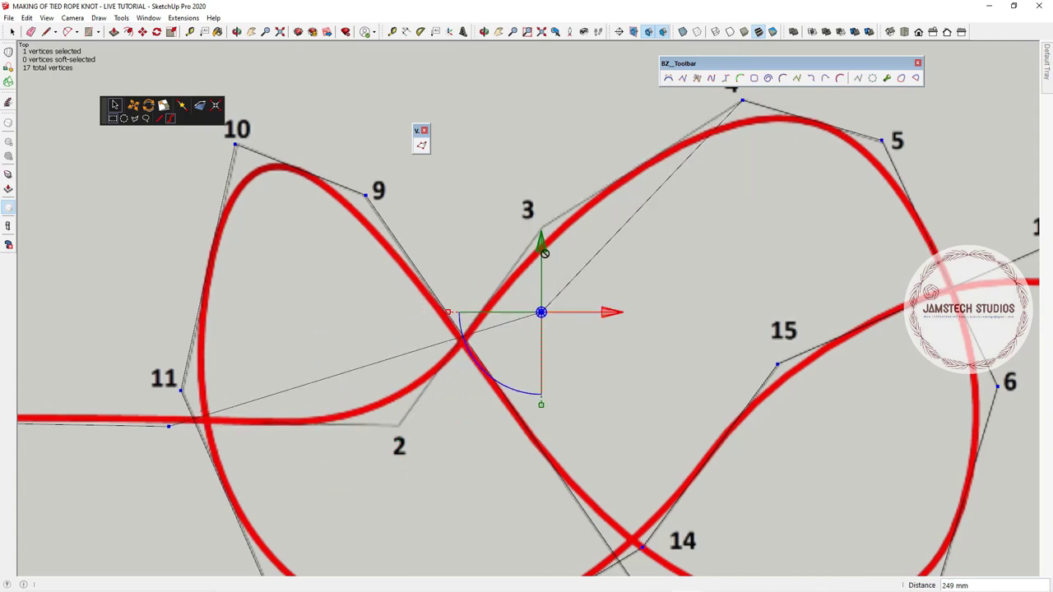
{"action": "left_click_drag", "start_coordinate": [540, 246], "coordinate": [538, 167]}
Step: Shift the polyline's second vertex about 404 mm along the red axis onto guide point 2 of the plan image
{"action": "scroll", "coordinate": [528, 301], "scroll_direction": "down", "scroll_amount": 3}
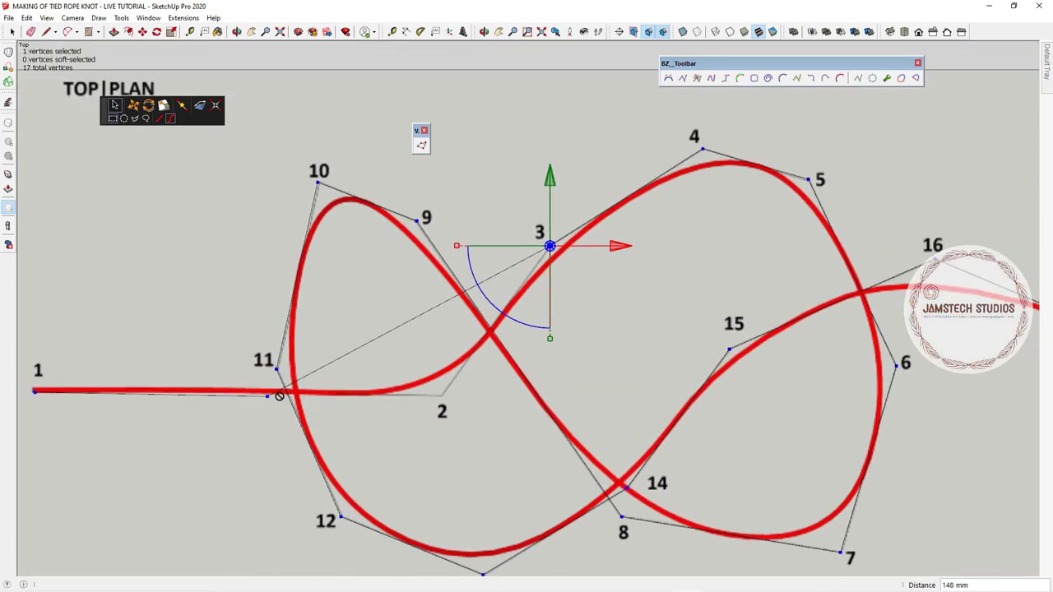
{"action": "scroll", "coordinate": [259, 396], "scroll_direction": "up", "scroll_amount": 6}
{"action": "left_click", "coordinate": [257, 396]}
{"action": "left_click_drag", "start_coordinate": [324, 398], "coordinate": [689, 405]}
{"action": "scroll", "coordinate": [625, 380], "scroll_direction": "down", "scroll_amount": 5}
{"action": "scroll", "coordinate": [596, 399], "scroll_direction": "up", "scroll_amount": 5}
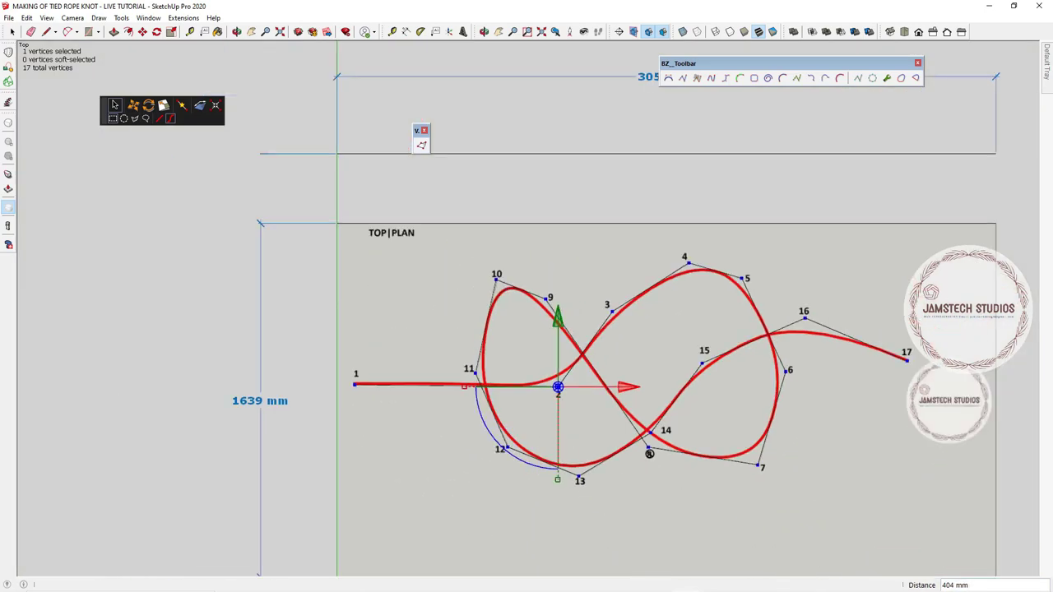
Step: Switch to the isometric view and end the vertex editing of the aligned polyline
{"action": "left_click", "coordinate": [890, 32]}
{"action": "scroll", "coordinate": [536, 271], "scroll_direction": "down", "scroll_amount": 2}
{"action": "middle_click_drag", "start_coordinate": [539, 270], "coordinate": [642, 358]}
{"action": "scroll", "coordinate": [552, 353], "scroll_direction": "down", "scroll_amount": 4}
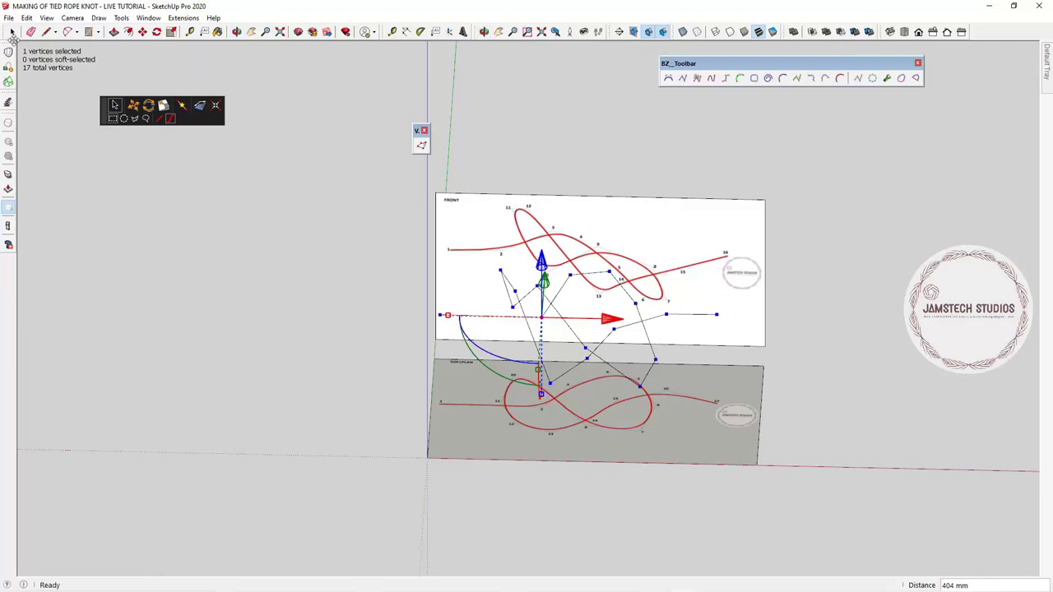
{"action": "left_click", "coordinate": [12, 33]}
{"action": "scroll", "coordinate": [517, 313], "scroll_direction": "up", "scroll_amount": 3}
{"action": "middle_click_drag", "start_coordinate": [517, 312], "coordinate": [474, 313]}
{"action": "scroll", "coordinate": [402, 350], "scroll_direction": "down", "scroll_amount": 2}
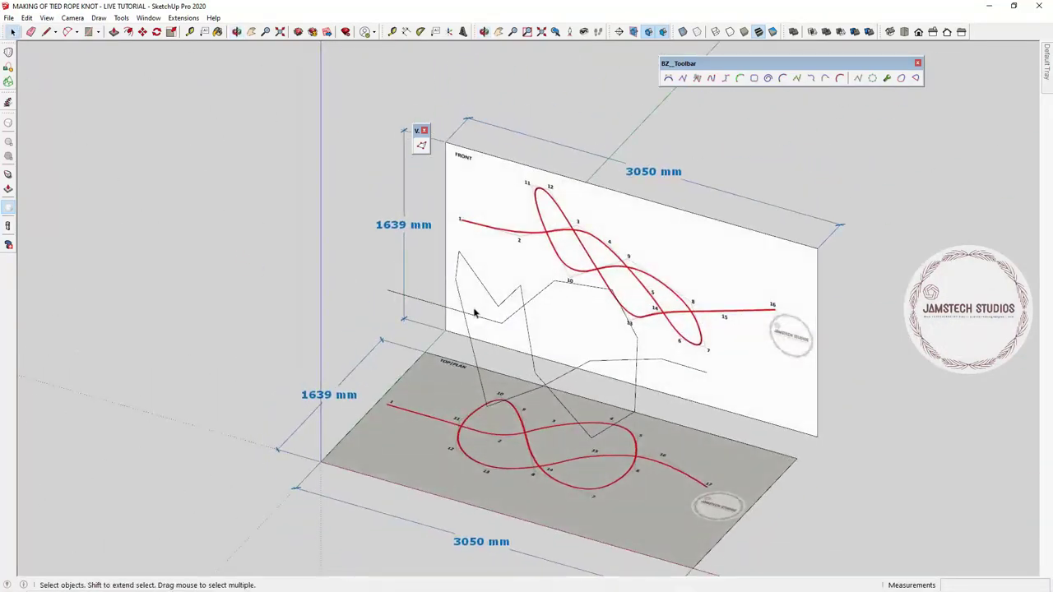
Step: Copy the aligned polyline about 3313 mm along the red axis, clear of the reference images
{"action": "left_click", "coordinate": [393, 294]}
{"action": "middle_click_drag", "start_coordinate": [395, 299], "coordinate": [660, 337]}
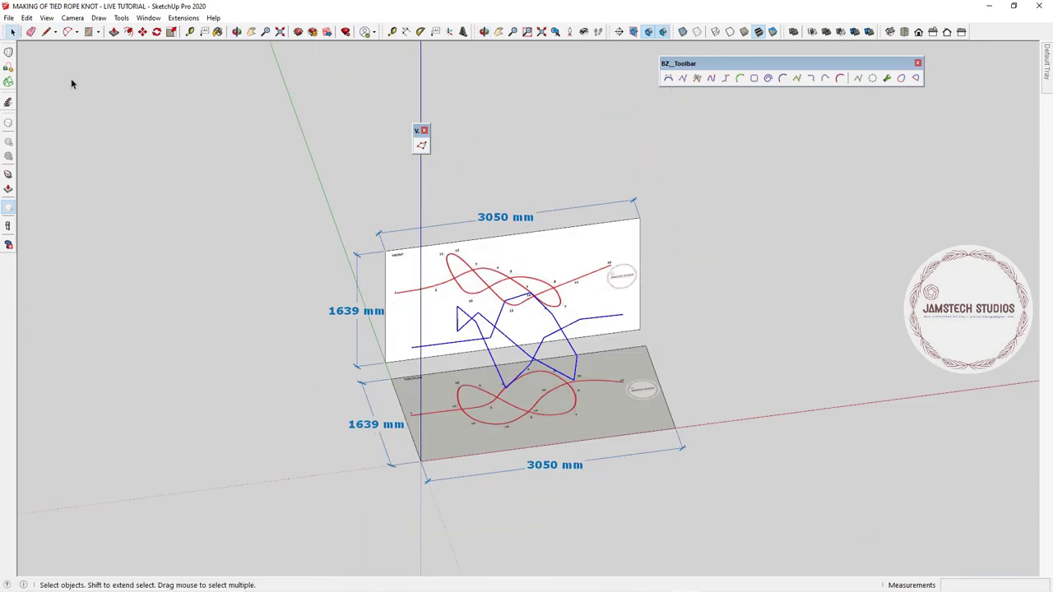
{"action": "left_click", "coordinate": [142, 31]}
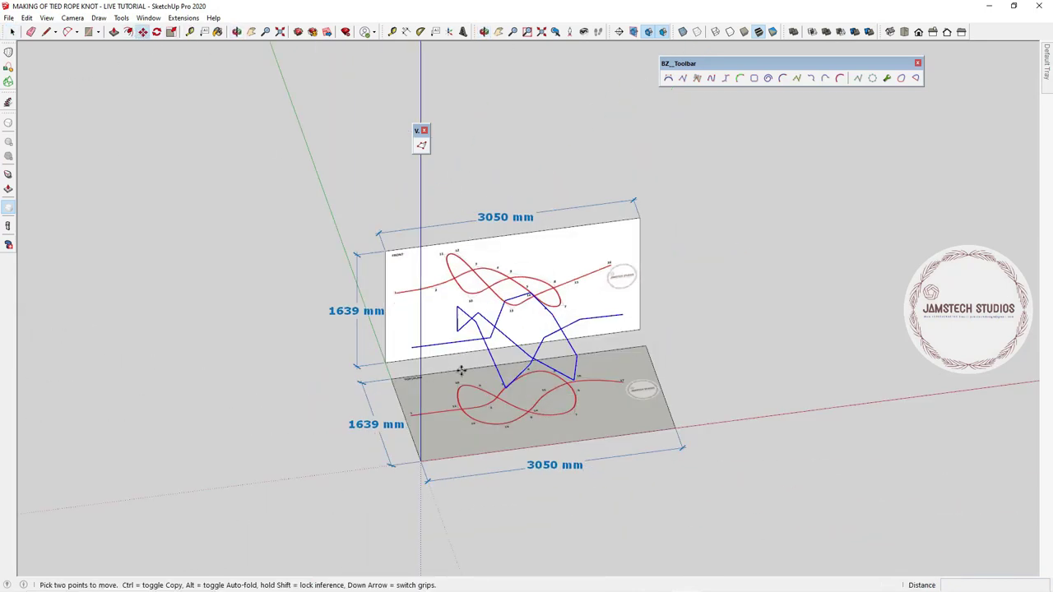
{"action": "left_click", "coordinate": [435, 488]}
{"action": "key", "text": "ctrl"}
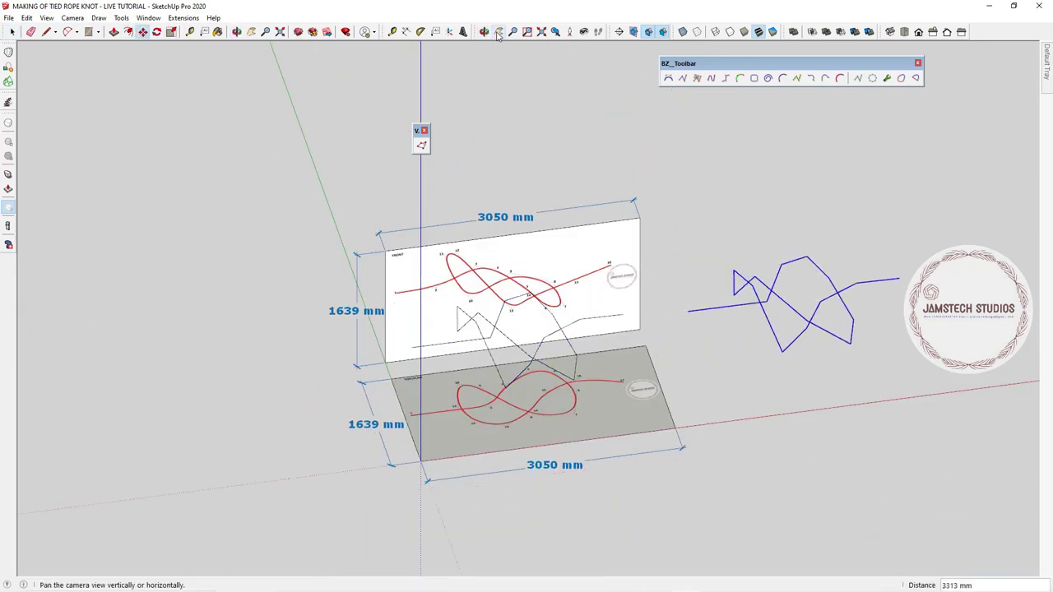
Step: Convert the copied polyline into a Catmull Spline
{"action": "left_click", "coordinate": [498, 34]}
{"action": "left_click_drag", "start_coordinate": [818, 316], "coordinate": [420, 338]}
{"action": "scroll", "coordinate": [404, 347], "scroll_direction": "up", "scroll_amount": 5}
{"action": "middle_click_drag", "start_coordinate": [343, 371], "coordinate": [633, 321]}
{"action": "left_click_drag", "start_coordinate": [494, 308], "coordinate": [536, 381]}
{"action": "middle_click_drag", "start_coordinate": [536, 381], "coordinate": [658, 329]}
{"action": "left_click_drag", "start_coordinate": [657, 328], "coordinate": [458, 362]}
{"action": "scroll", "coordinate": [458, 362], "scroll_direction": "up", "scroll_amount": 4}
{"action": "middle_click_drag", "start_coordinate": [458, 362], "coordinate": [101, 190]}
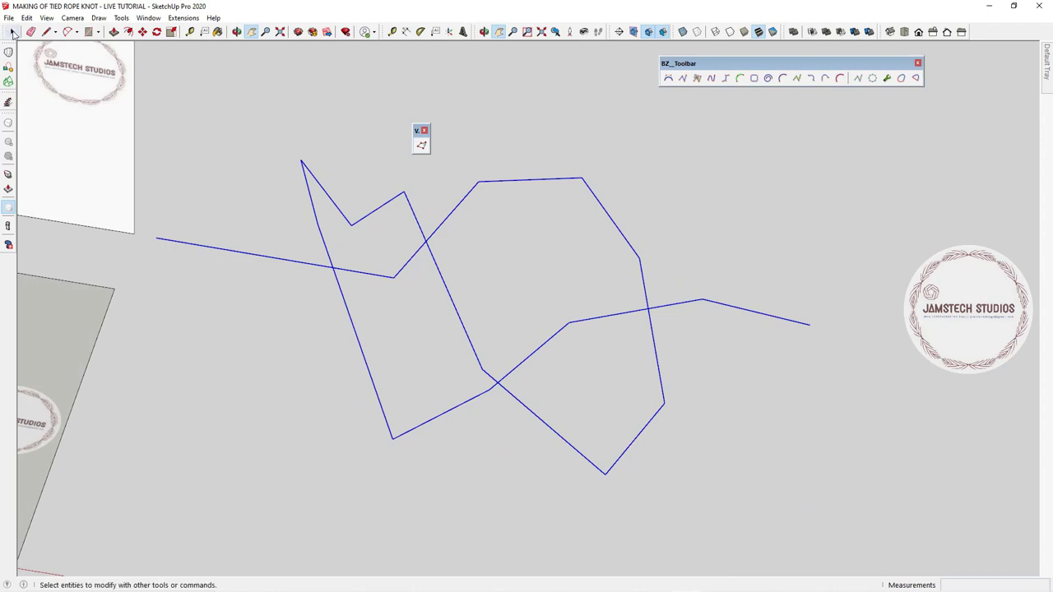
{"action": "right_click", "coordinate": [357, 338]}
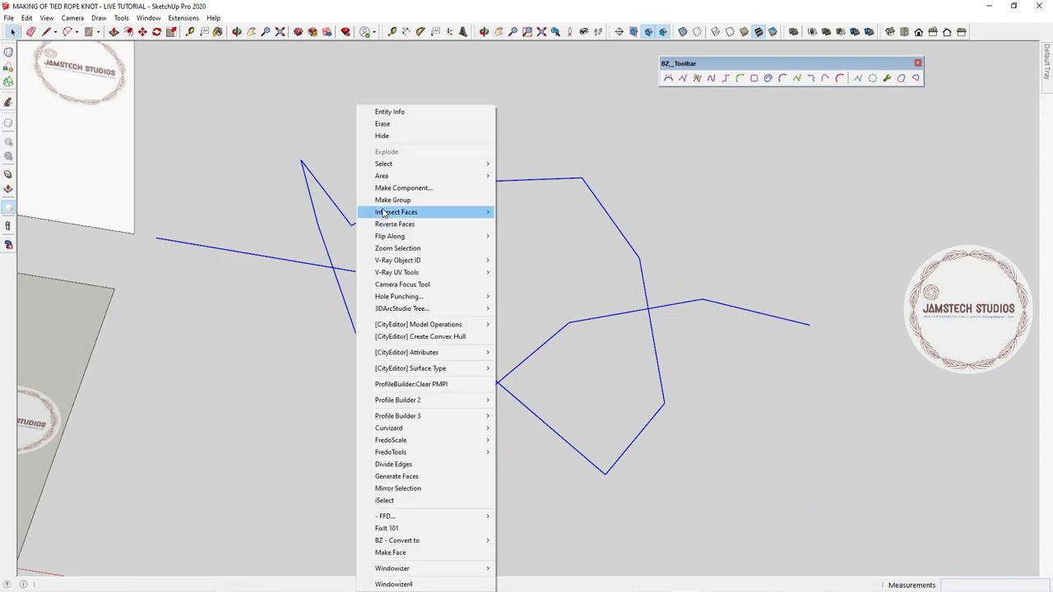
{"action": "mouse_move", "coordinate": [420, 540]}
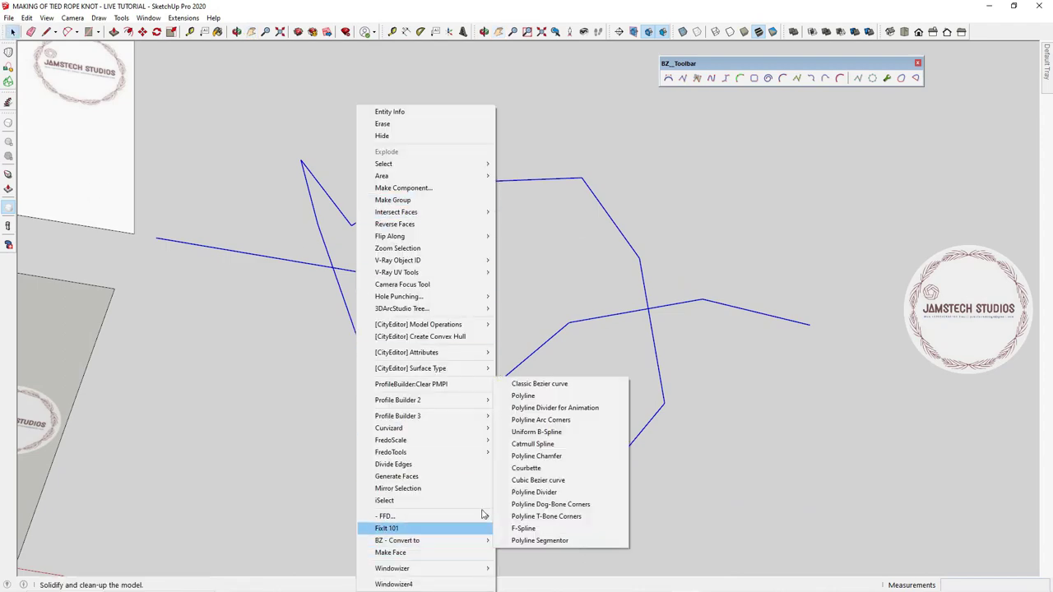
{"action": "left_click", "coordinate": [532, 444]}
{"action": "middle_click_drag", "start_coordinate": [588, 305], "coordinate": [923, 376]}
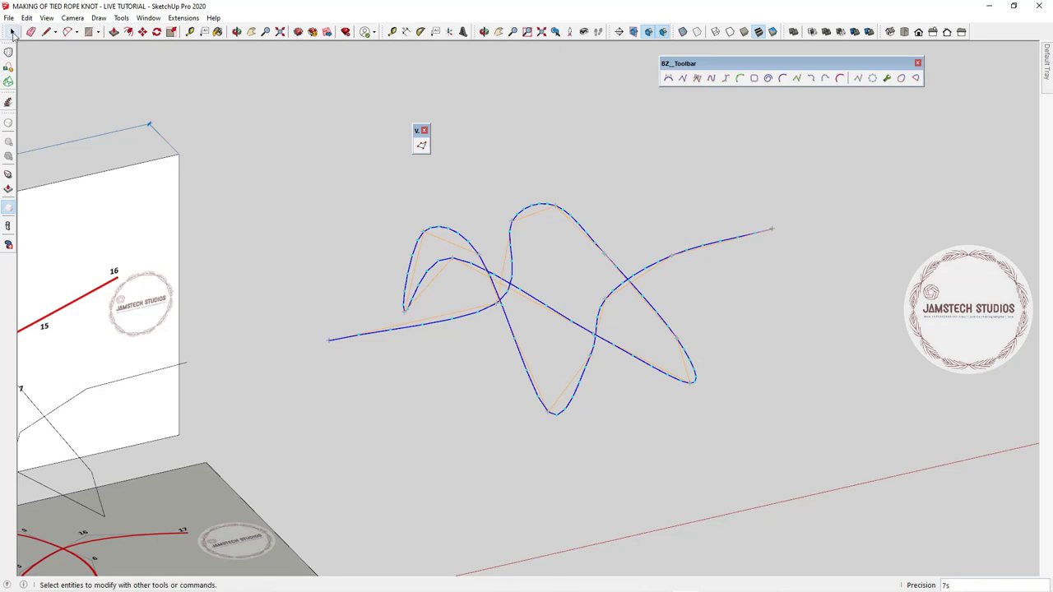
{"action": "left_click", "coordinate": [12, 33]}
Step: Draw a circle of about 207 mm radius centred on the starting endpoint of the spline
{"action": "middle_click_drag", "start_coordinate": [387, 363], "coordinate": [435, 378]}
{"action": "key", "text": "c"}
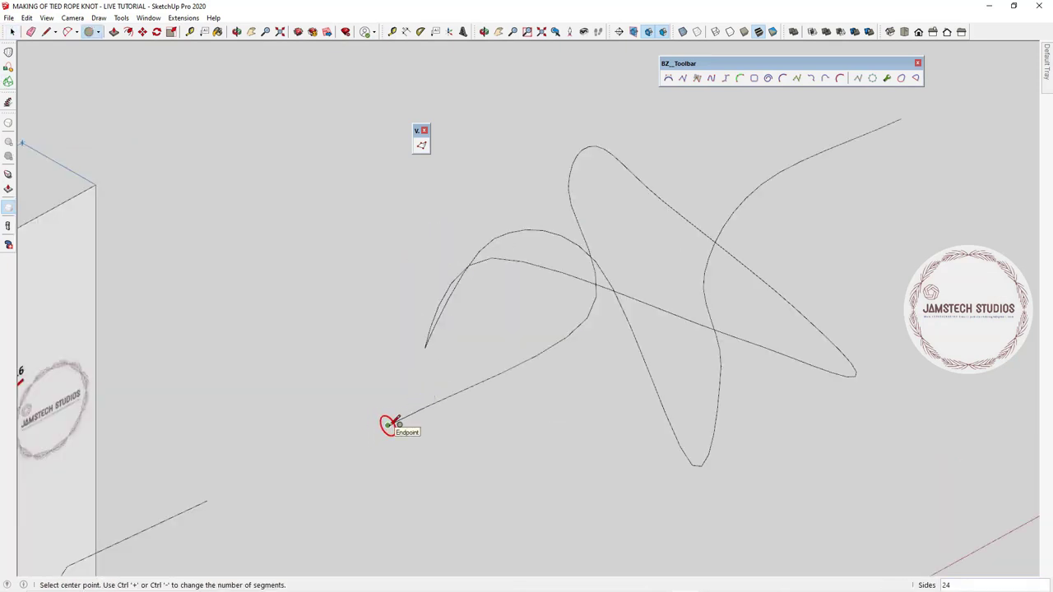
{"action": "left_click", "coordinate": [433, 451]}
{"action": "middle_click_drag", "start_coordinate": [430, 444], "coordinate": [683, 337]}
{"action": "key", "text": "space"}
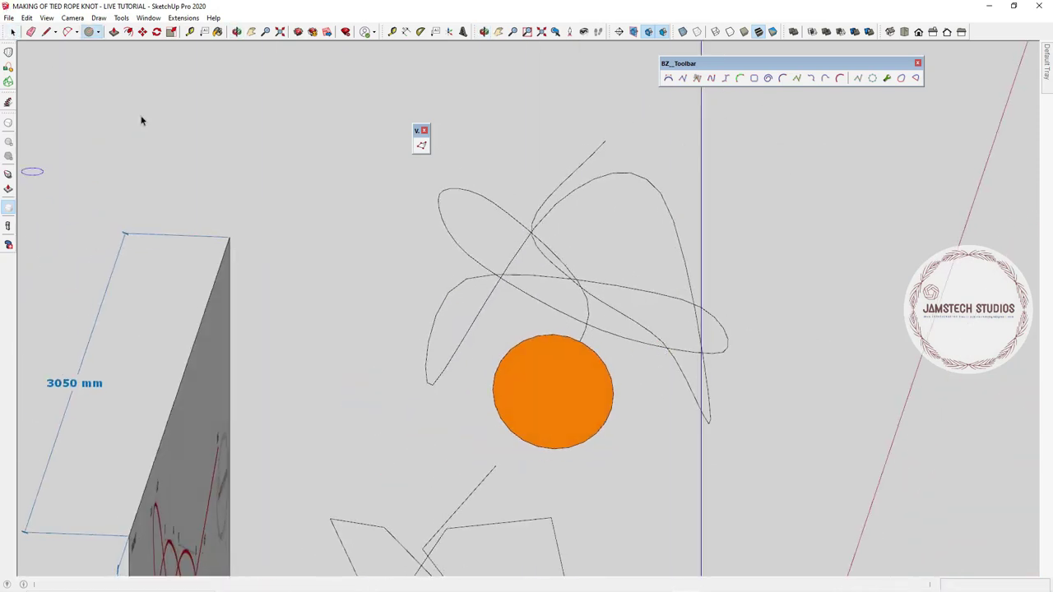
Step: Set the circle's number of segments to 12 in its entity info
{"action": "left_click", "coordinate": [551, 337]}
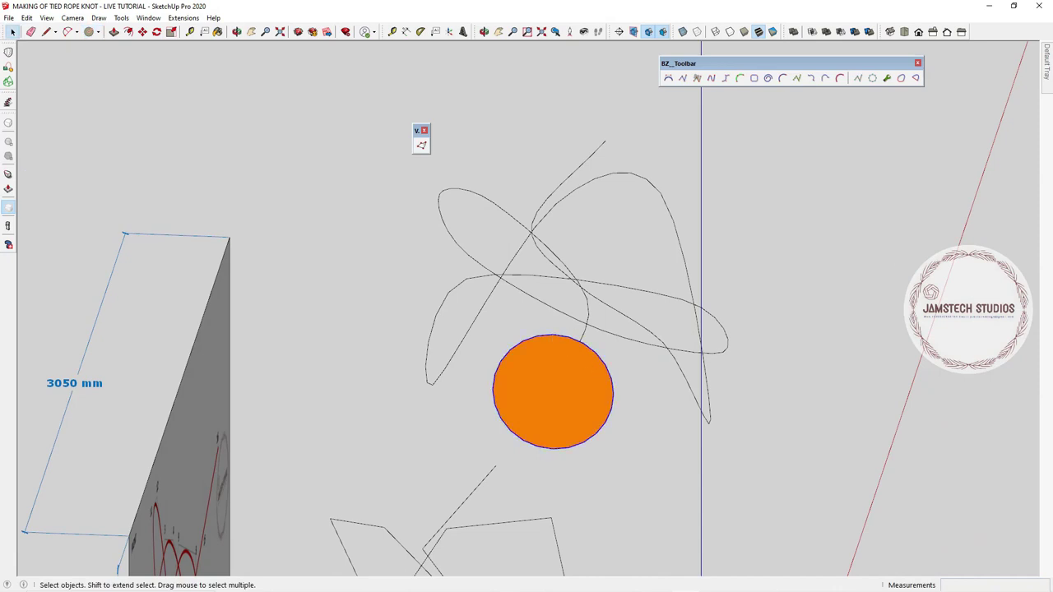
{"action": "mouse_move", "coordinate": [1045, 70]}
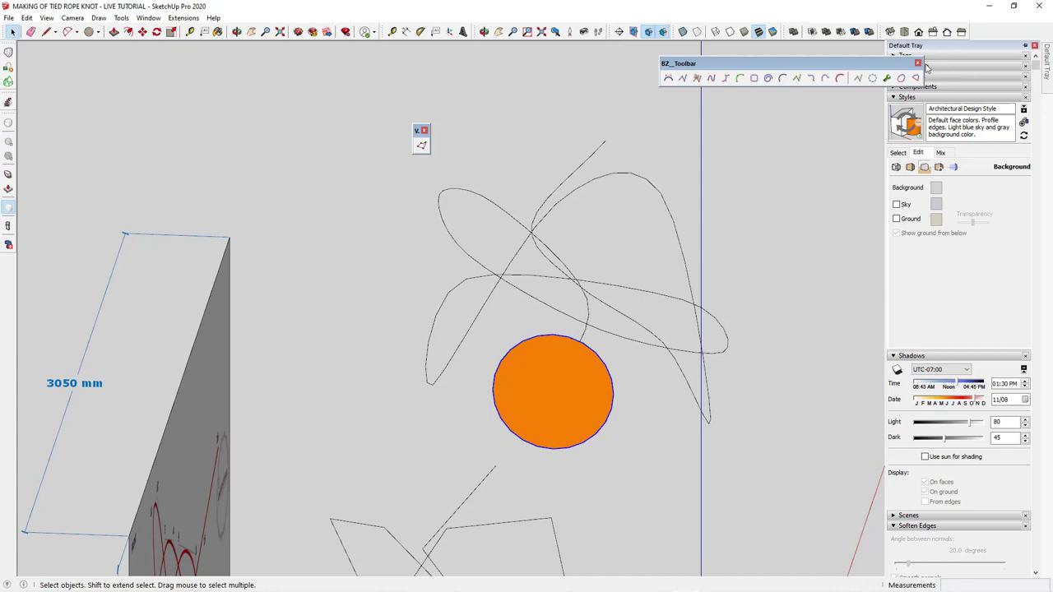
{"action": "left_click_drag", "start_coordinate": [862, 66], "coordinate": [716, 62]}
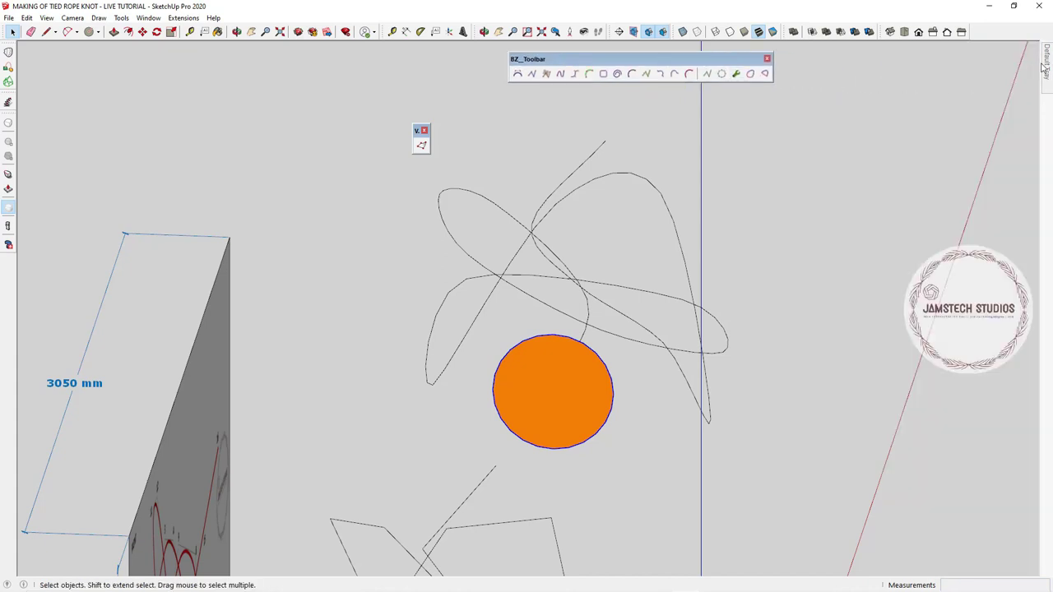
{"action": "mouse_move", "coordinate": [1045, 70]}
{"action": "left_click", "coordinate": [931, 66]}
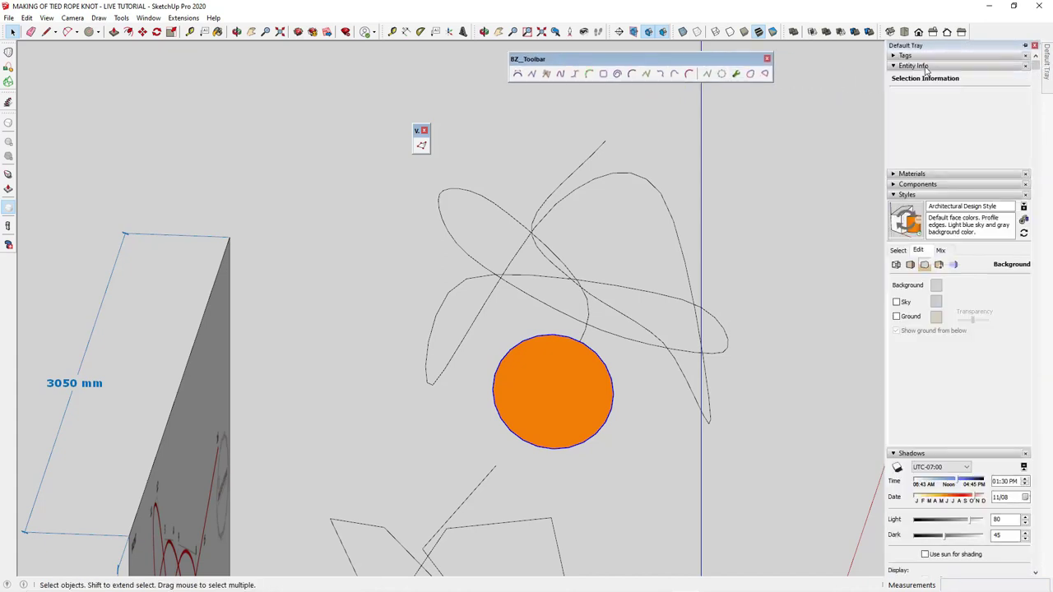
{"action": "double_click", "coordinate": [964, 121]}
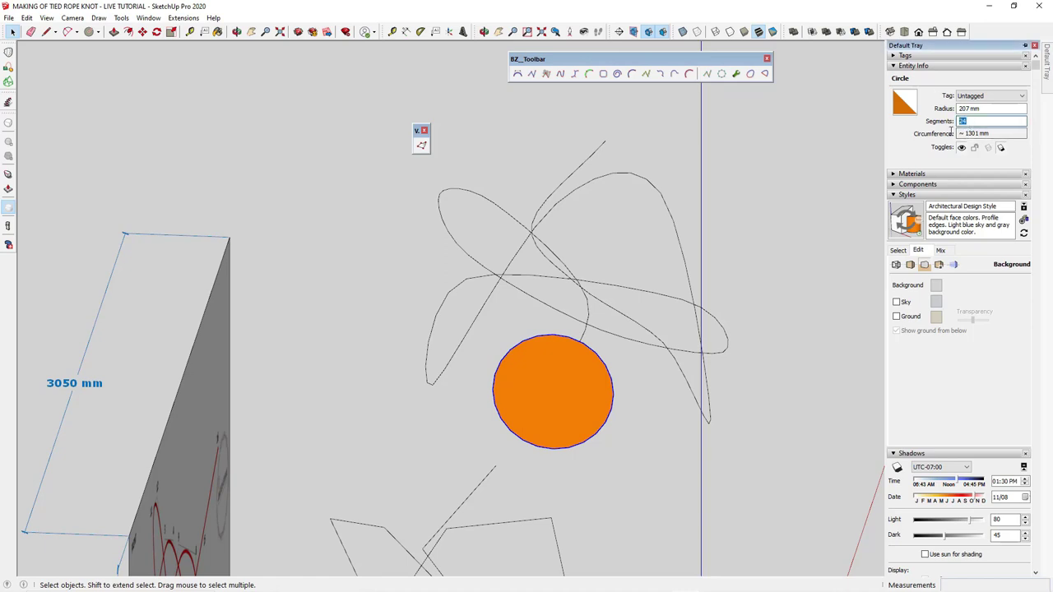
{"action": "key", "text": "Return"}
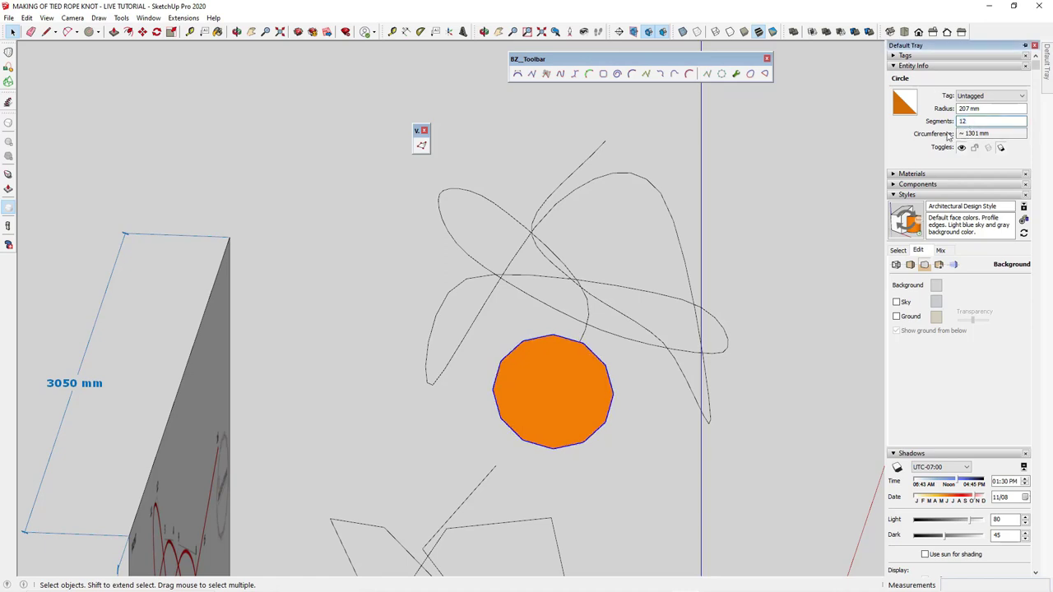
{"action": "middle_click_drag", "start_coordinate": [747, 414], "coordinate": [398, 402]}
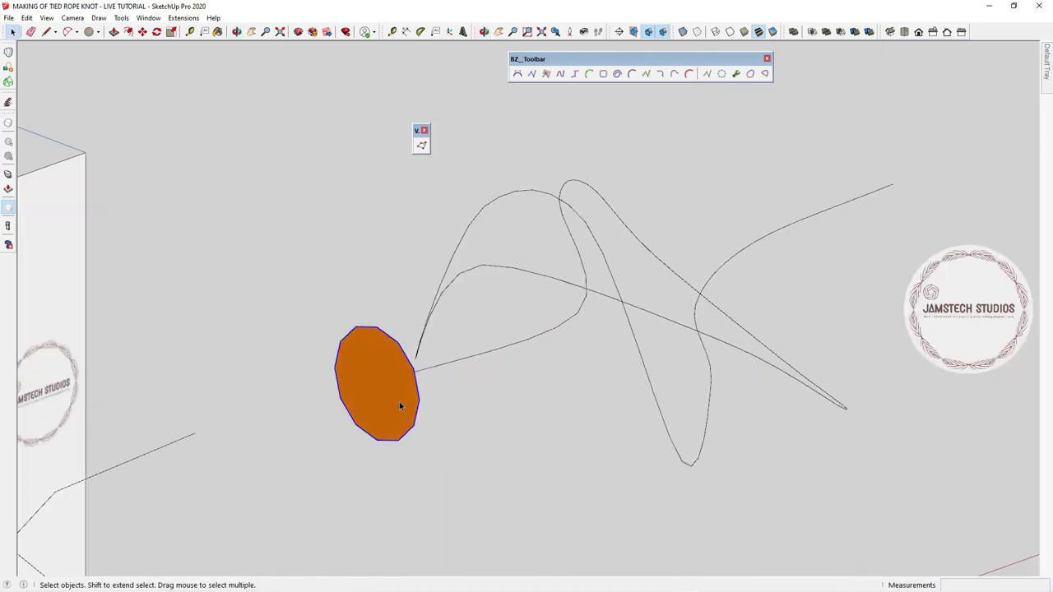
Step: Group the circular face and place the Curviloft toolbar in the drawing area
{"action": "left_click", "coordinate": [399, 402]}
{"action": "right_click", "coordinate": [399, 401]}
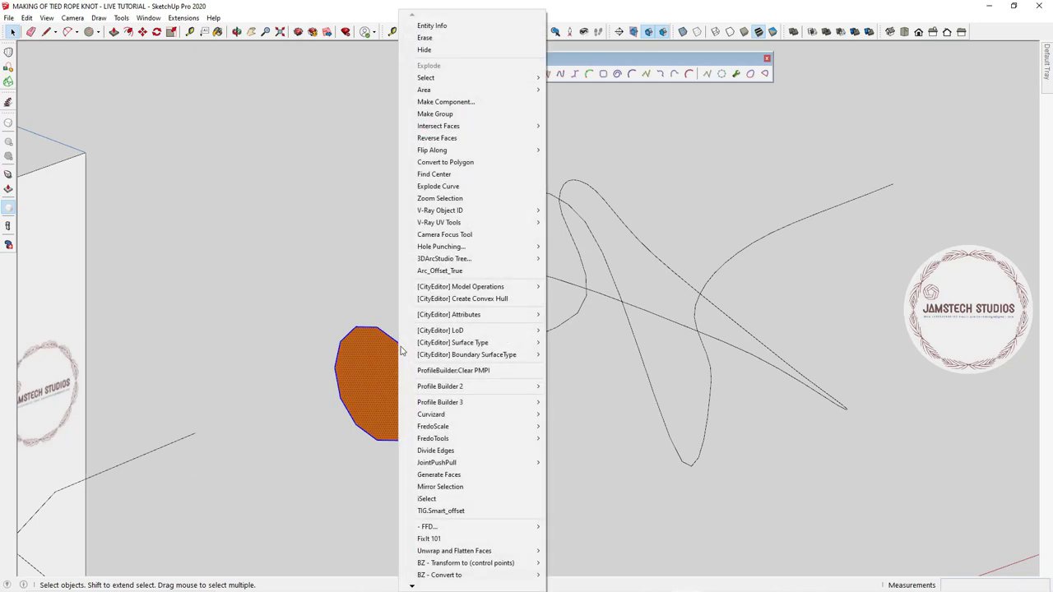
{"action": "left_click", "coordinate": [434, 113]}
{"action": "scroll", "coordinate": [411, 399], "scroll_direction": "up", "scroll_amount": 2}
{"action": "middle_click_drag", "start_coordinate": [411, 399], "coordinate": [305, 315]}
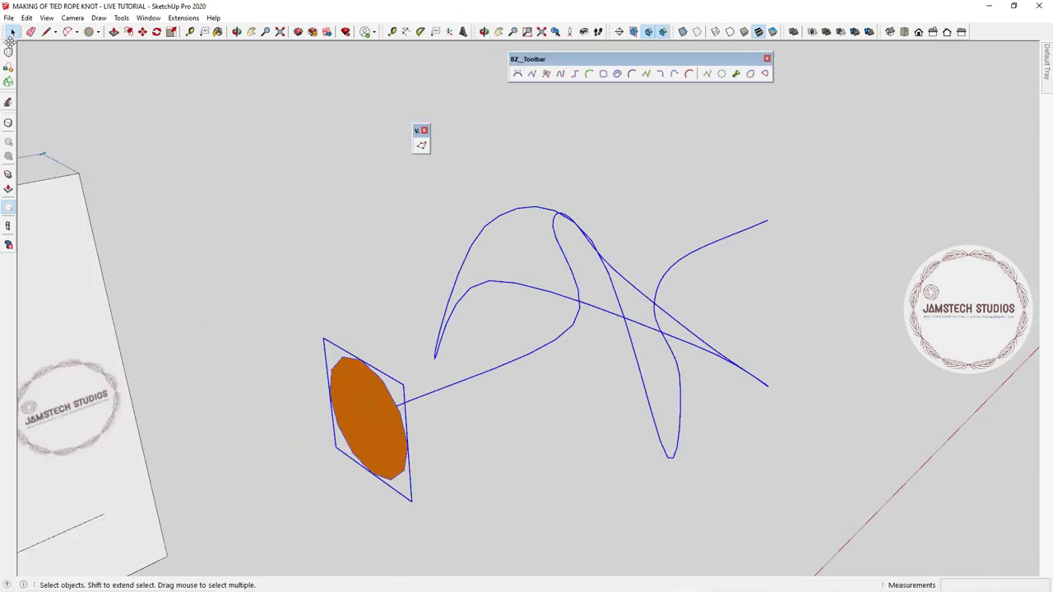
{"action": "left_click_drag", "start_coordinate": [10, 39], "coordinate": [289, 109]}
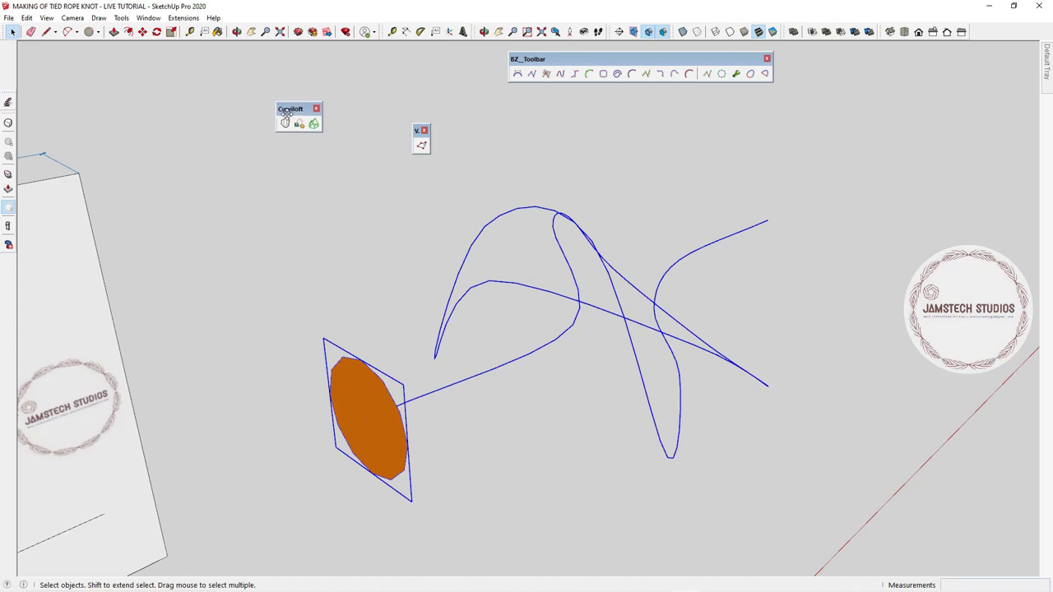
{"action": "left_click", "coordinate": [300, 125]}
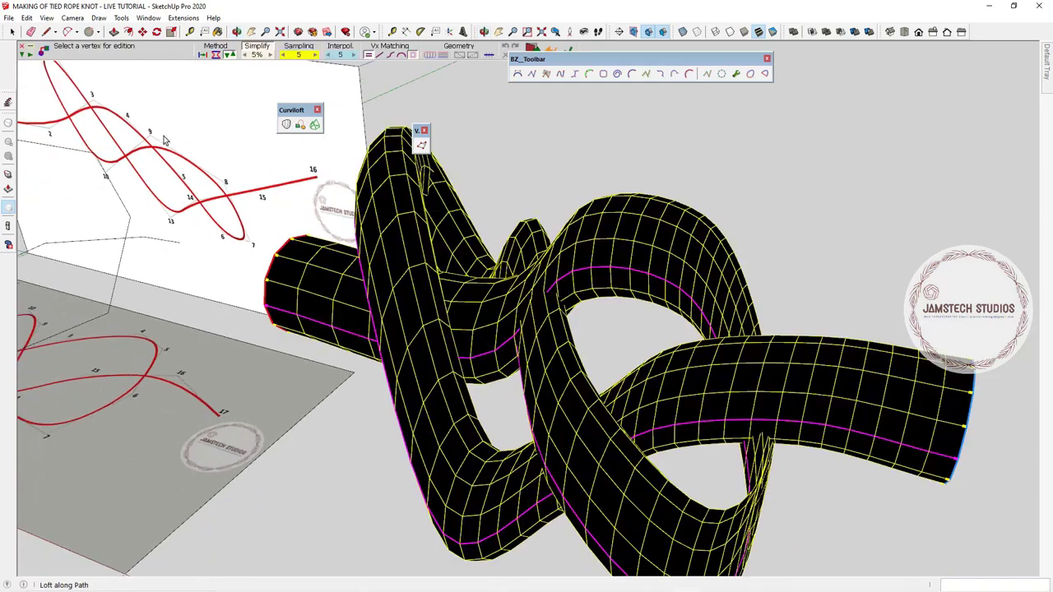
{"action": "left_click", "coordinate": [164, 140]}
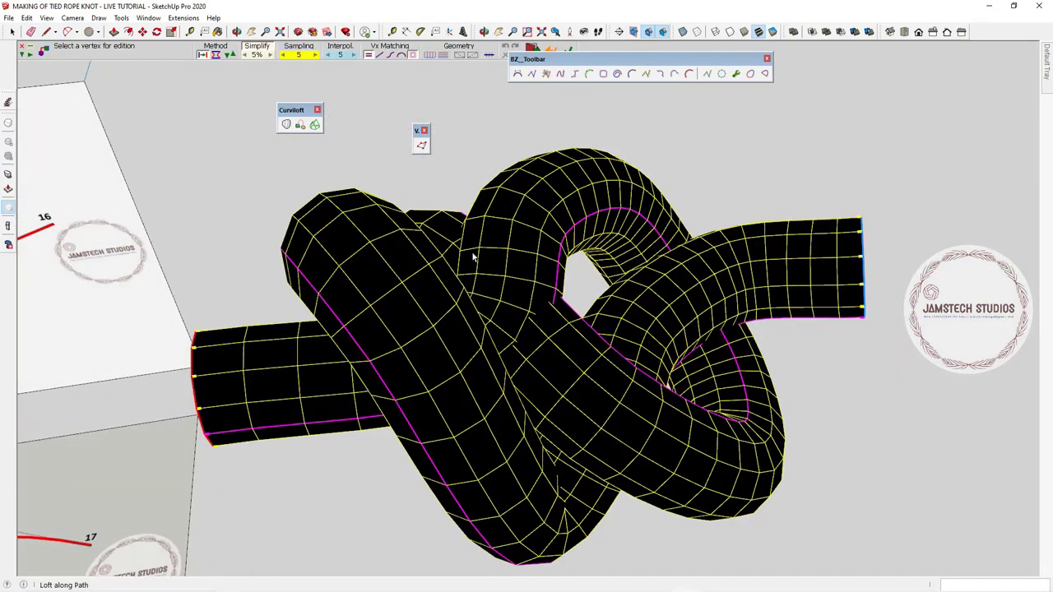
{"action": "left_click", "coordinate": [255, 188]}
{"action": "left_click", "coordinate": [12, 31]}
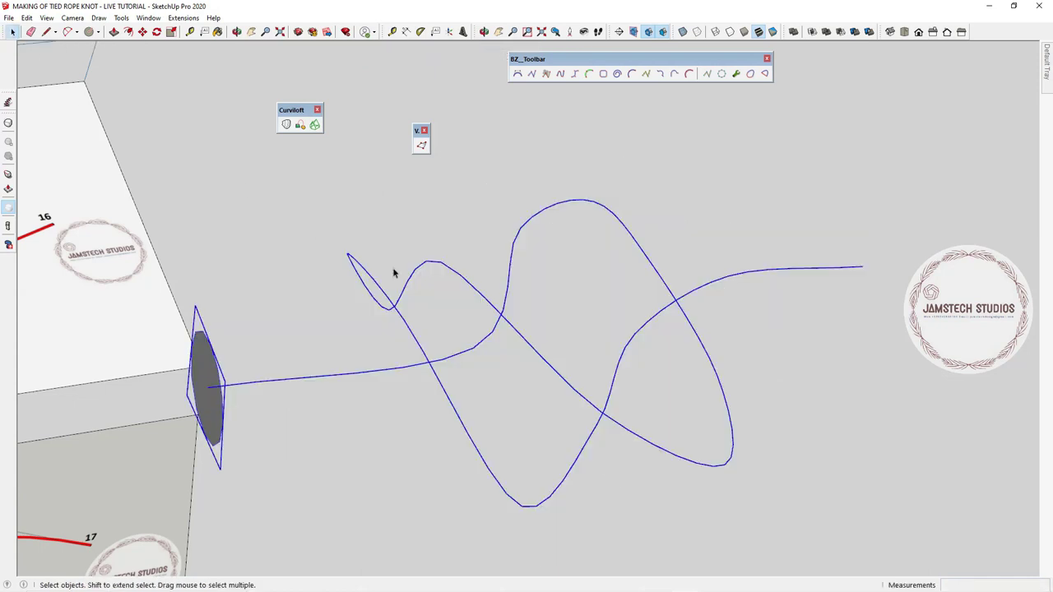
{"action": "middle_click_drag", "start_coordinate": [392, 271], "coordinate": [602, 232]}
{"action": "left_click", "coordinate": [602, 216]}
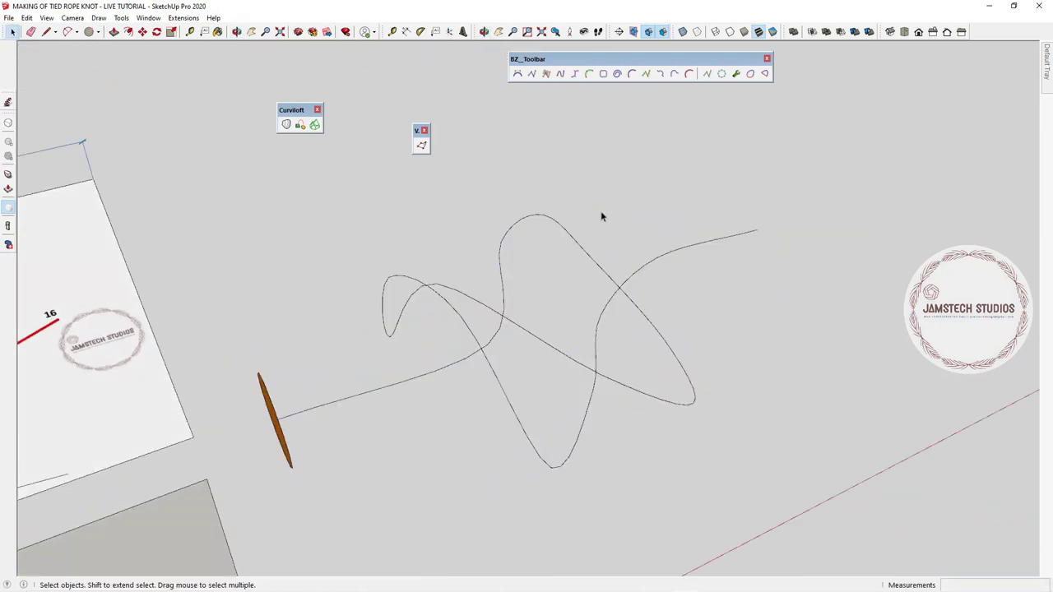
Step: Loft the grouped circle along the spline with Curviloft's Loft along Path to generate the knot tube
{"action": "middle_click_drag", "start_coordinate": [312, 340], "coordinate": [531, 260]}
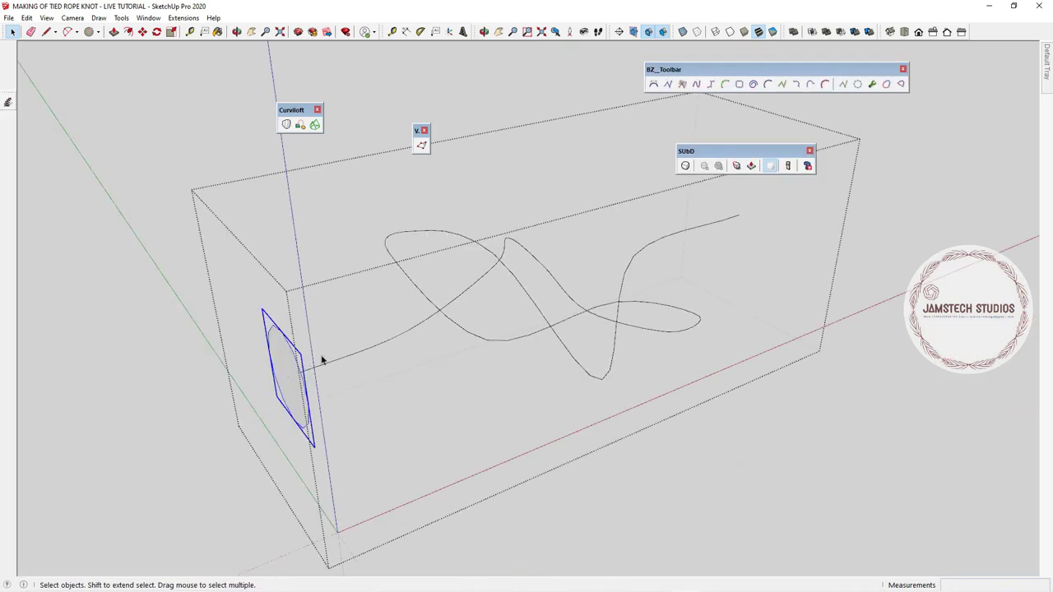
{"action": "left_click", "coordinate": [310, 370], "text": "shift"}
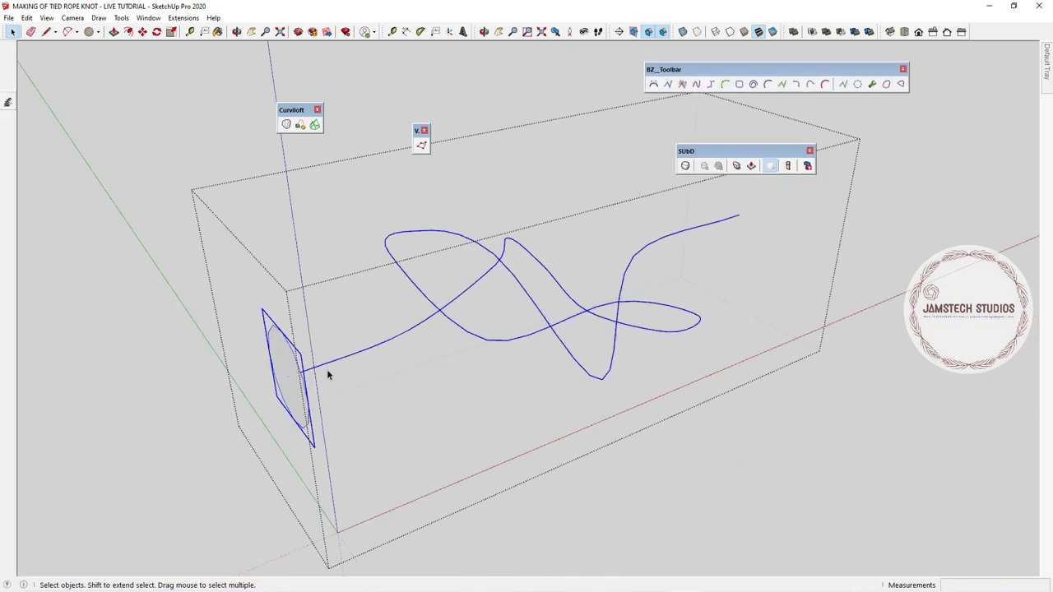
{"action": "left_click", "coordinate": [299, 124]}
{"action": "middle_click_drag", "start_coordinate": [370, 329], "coordinate": [768, 403]}
{"action": "key", "text": "Escape"}
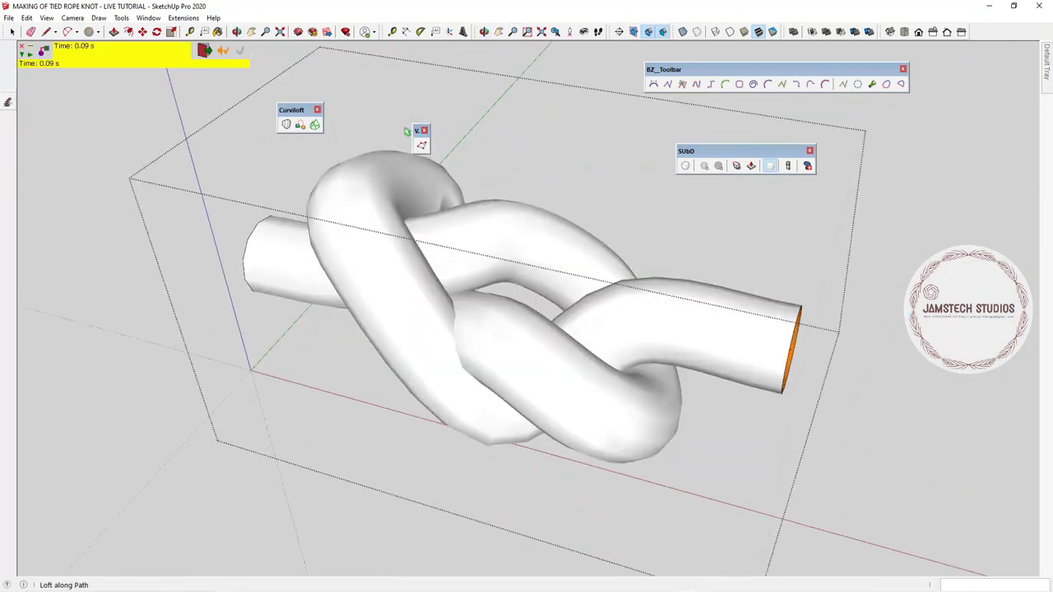
{"action": "key", "text": "space"}
{"action": "middle_click_drag", "start_coordinate": [334, 188], "coordinate": [449, 164]}
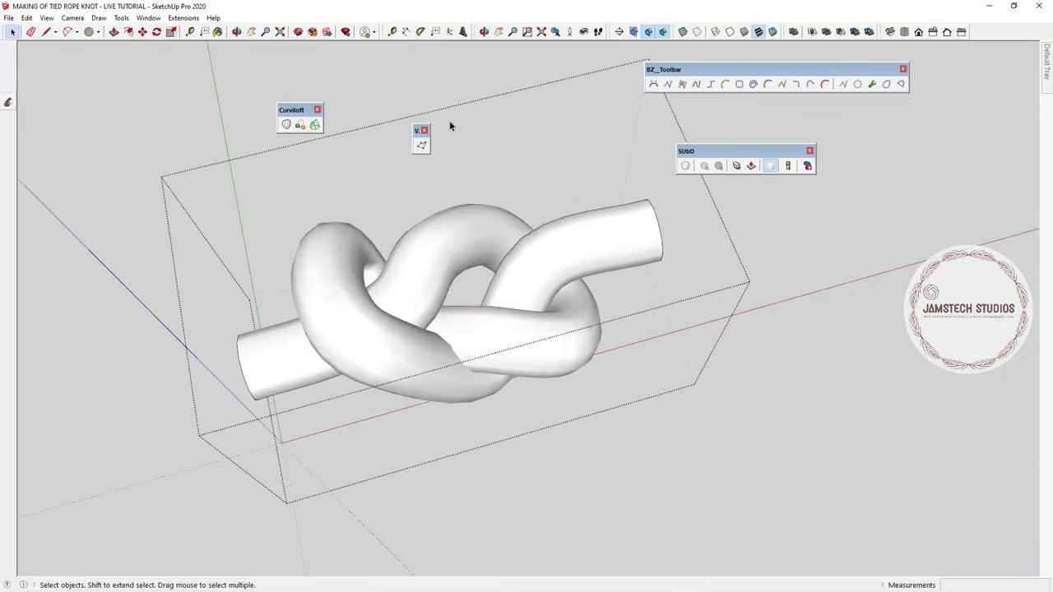
{"action": "left_click", "coordinate": [449, 124]}
Step: Explode the group enclosing the knot, spline and circle, and remove the stray dimension labels at the origin
{"action": "middle_click_drag", "start_coordinate": [468, 320], "coordinate": [381, 291]}
{"action": "scroll", "coordinate": [381, 291], "scroll_direction": "up", "scroll_amount": 3}
{"action": "left_click", "coordinate": [381, 291]}
{"action": "scroll", "coordinate": [383, 303], "scroll_direction": "down", "scroll_amount": 4}
{"action": "scroll", "coordinate": [385, 304], "scroll_direction": "up", "scroll_amount": 2}
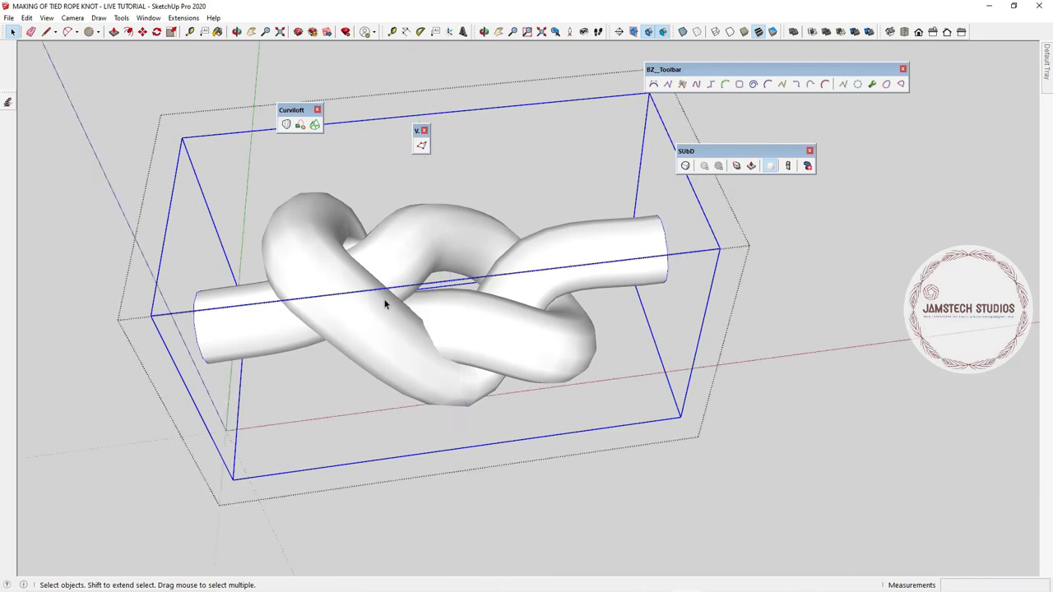
{"action": "left_click", "coordinate": [107, 146]}
{"action": "right_click", "coordinate": [306, 304]}
{"action": "left_click", "coordinate": [334, 106]}
{"action": "scroll", "coordinate": [415, 161], "scroll_direction": "down", "scroll_amount": 3}
{"action": "left_click", "coordinate": [510, 377]}
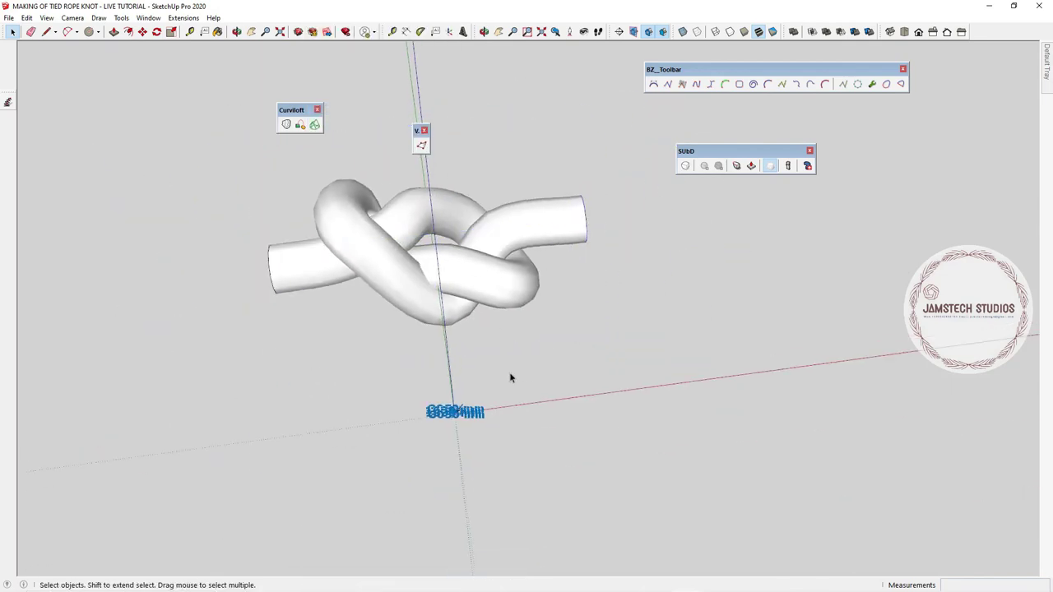
{"action": "right_click", "coordinate": [441, 414]}
{"action": "left_click", "coordinate": [465, 29]}
Step: Move the lofted knot group along the green axis, clear of its spline and circle
{"action": "scroll", "coordinate": [435, 241], "scroll_direction": "up", "scroll_amount": 2}
{"action": "mouse_move", "coordinate": [435, 242]}
{"action": "middle_mouse_down"}
{"action": "mouse_move", "coordinate": [449, 277]}
{"action": "mouse_move", "coordinate": [510, 283]}
{"action": "middle_mouse_up"}
{"action": "left_click", "coordinate": [452, 350]}
{"action": "scroll", "coordinate": [428, 395], "scroll_direction": "down", "scroll_amount": 2}
{"action": "key", "text": "m"}
{"action": "left_click", "coordinate": [390, 453]}
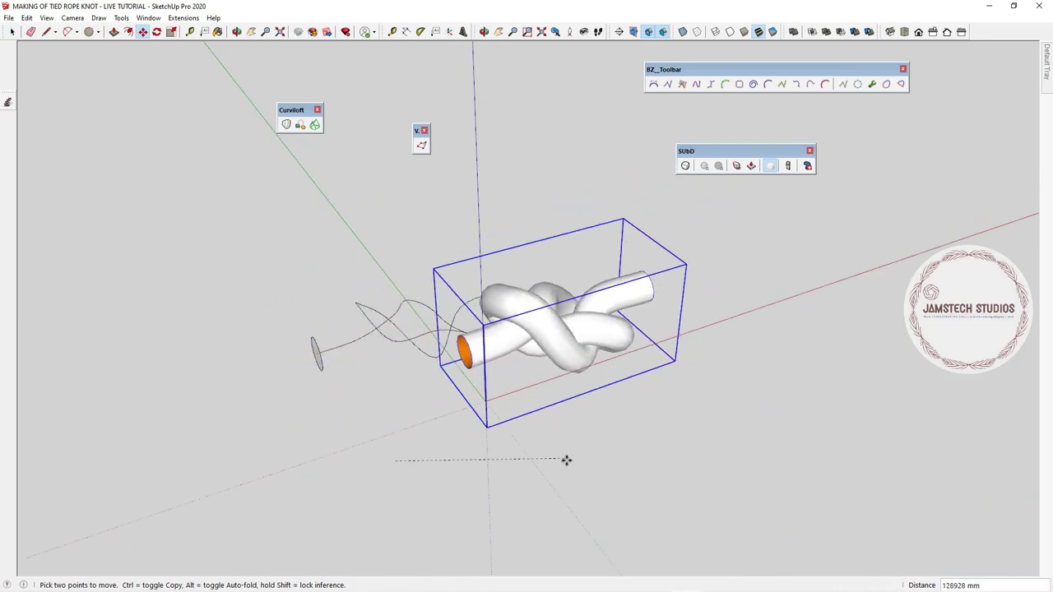
{"action": "key", "text": "Up"}
{"action": "key", "text": "Left"}
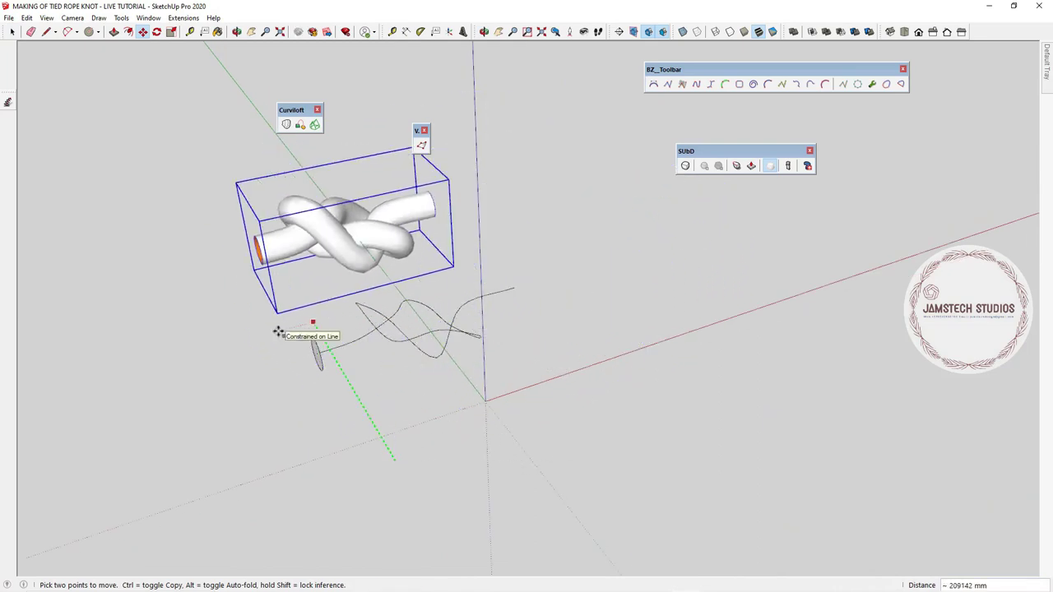
{"action": "left_click", "coordinate": [290, 368]}
Step: Unsoften all edges inside the knot group, with the angle between normals at 0 degrees
{"action": "scroll", "coordinate": [356, 293], "scroll_direction": "up", "scroll_amount": 6}
{"action": "key", "text": "space"}
{"action": "triple_click", "coordinate": [428, 279]}
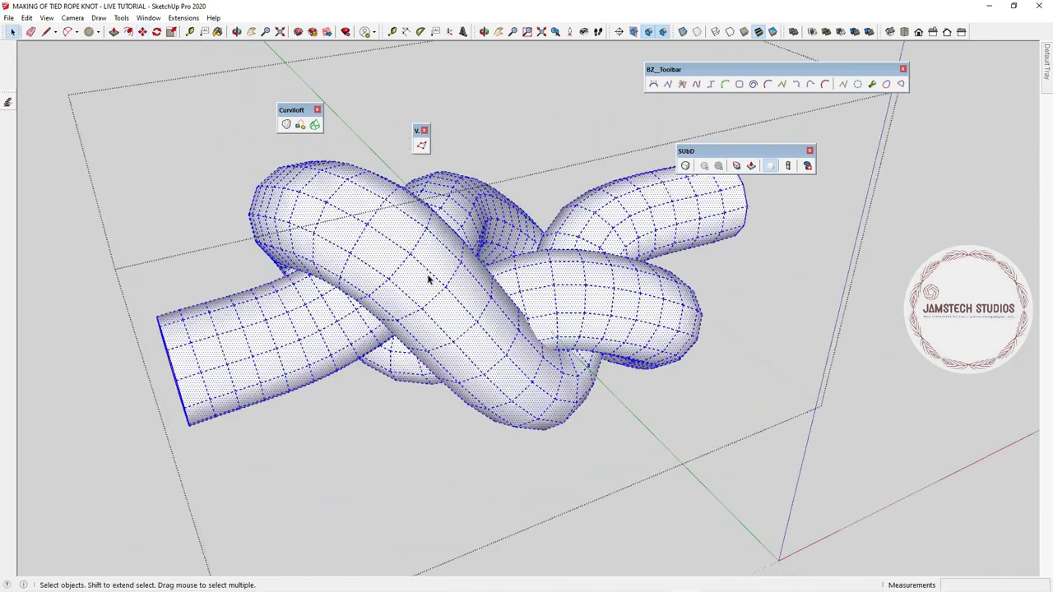
{"action": "mouse_move", "coordinate": [1042, 66]}
{"action": "left_click", "coordinate": [894, 535]}
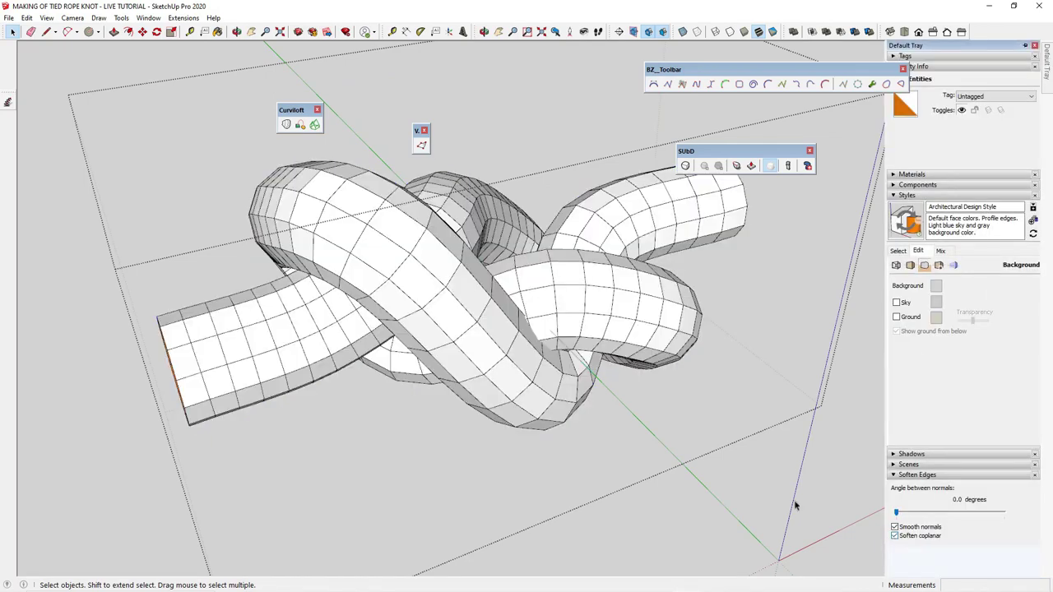
{"action": "middle_click_drag", "start_coordinate": [794, 502], "coordinate": [285, 273]}
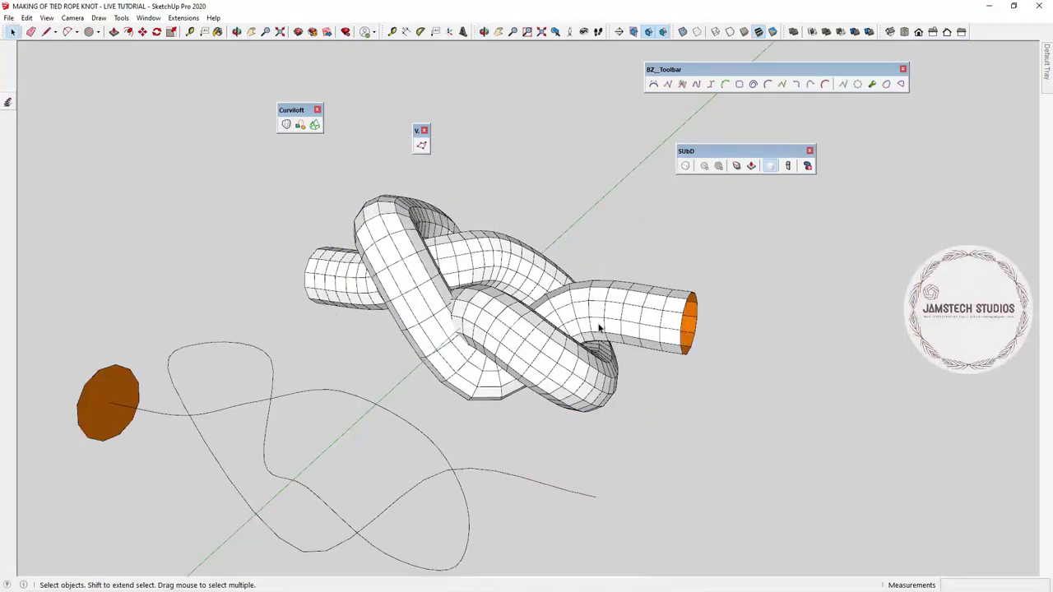
Step: Copy the knot group so a duplicate stands in front of the original, towards the spline
{"action": "mouse_move", "coordinate": [597, 329]}
{"action": "middle_mouse_down"}
{"action": "mouse_move", "coordinate": [355, 371]}
{"action": "mouse_move", "coordinate": [429, 354]}
{"action": "middle_mouse_up"}
{"action": "key", "text": "m"}
{"action": "middle_click_drag", "start_coordinate": [512, 339], "coordinate": [573, 446]}
{"action": "left_click", "coordinate": [575, 445]}
{"action": "left_click", "coordinate": [763, 408]}
{"action": "scroll", "coordinate": [609, 353], "scroll_direction": "up", "scroll_amount": 5}
{"action": "middle_click_drag", "start_coordinate": [362, 346], "coordinate": [559, 290]}
{"action": "left_click", "coordinate": [12, 33]}
Step: Toggle SUbD subdivision on for the front knot copy
{"action": "scroll", "coordinate": [462, 333], "scroll_direction": "down", "scroll_amount": 3}
{"action": "scroll", "coordinate": [461, 333], "scroll_direction": "up", "scroll_amount": 4}
{"action": "left_click", "coordinate": [462, 329]}
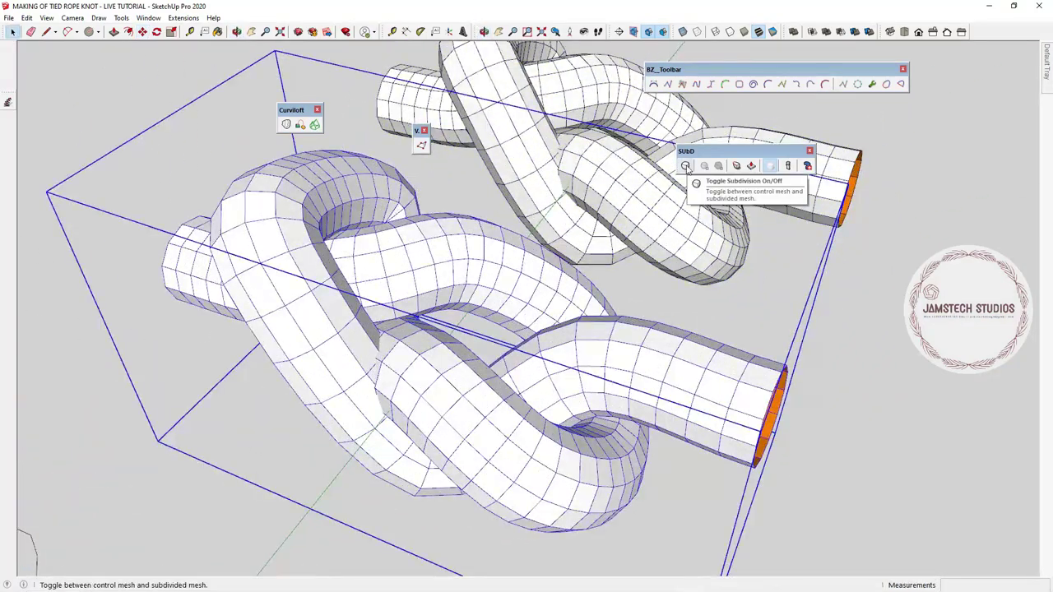
{"action": "left_click", "coordinate": [685, 166]}
{"action": "middle_click_drag", "start_coordinate": [496, 368], "coordinate": [577, 471]}
{"action": "scroll", "coordinate": [540, 321], "scroll_direction": "down", "scroll_amount": 3}
{"action": "middle_click_drag", "start_coordinate": [540, 321], "coordinate": [600, 287]}
{"action": "scroll", "coordinate": [543, 255], "scroll_direction": "down", "scroll_amount": 3}
{"action": "left_click", "coordinate": [542, 256]}
Step: Copy the knot spline about 289197 mm away from the original, roughly in the red axis direction
{"action": "scroll", "coordinate": [419, 449], "scroll_direction": "down", "scroll_amount": 3}
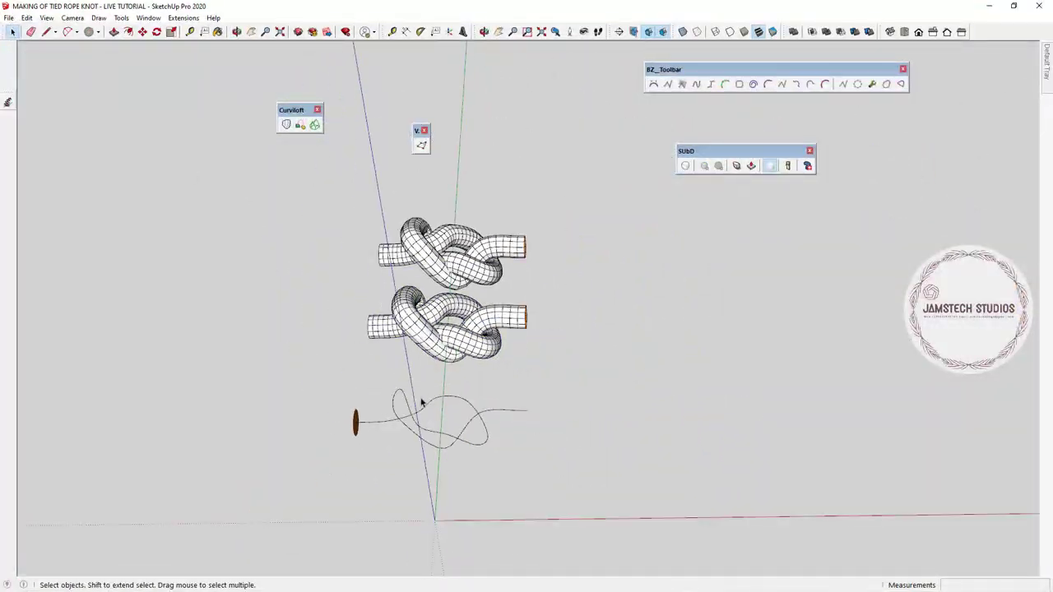
{"action": "scroll", "coordinate": [417, 413], "scroll_direction": "up", "scroll_amount": 3}
{"action": "left_click", "coordinate": [441, 439]}
{"action": "key", "text": "m"}
{"action": "scroll", "coordinate": [477, 371], "scroll_direction": "down", "scroll_amount": 2}
{"action": "key", "text": "ctrl"}
{"action": "left_click", "coordinate": [489, 455]}
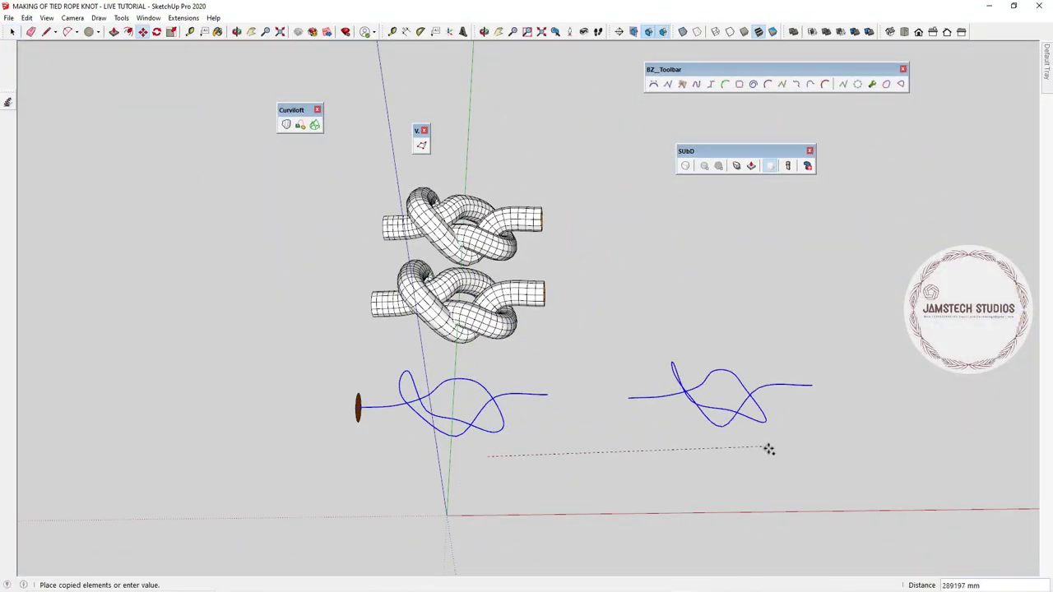
{"action": "left_click", "coordinate": [768, 449]}
{"action": "scroll", "coordinate": [681, 404], "scroll_direction": "up", "scroll_amount": 5}
{"action": "left_click", "coordinate": [13, 32]}
{"action": "scroll", "coordinate": [360, 276], "scroll_direction": "down", "scroll_amount": 2}
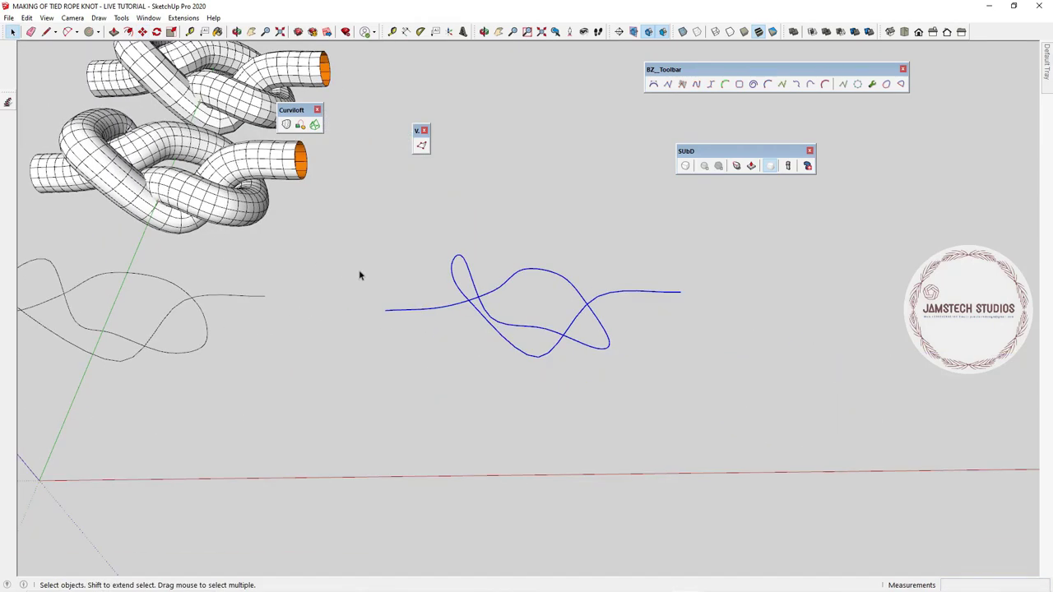
Step: Copy the duplicated spline from its start endpoint to its end endpoint, forming a chain of two knots
{"action": "key", "text": "m"}
{"action": "key", "text": "ctrl"}
{"action": "left_click", "coordinate": [385, 310]}
{"action": "scroll", "coordinate": [681, 295], "scroll_direction": "up", "scroll_amount": 5}
{"action": "left_click", "coordinate": [674, 288]}
{"action": "middle_click_drag", "start_coordinate": [619, 310], "coordinate": [484, 242]}
{"action": "scroll", "coordinate": [373, 265], "scroll_direction": "down", "scroll_amount": 5}
{"action": "scroll", "coordinate": [485, 242], "scroll_direction": "down", "scroll_amount": 2}
{"action": "left_click", "coordinate": [12, 32]}
{"action": "left_click", "coordinate": [692, 307]}
{"action": "scroll", "coordinate": [740, 279], "scroll_direction": "up", "scroll_amount": 2}
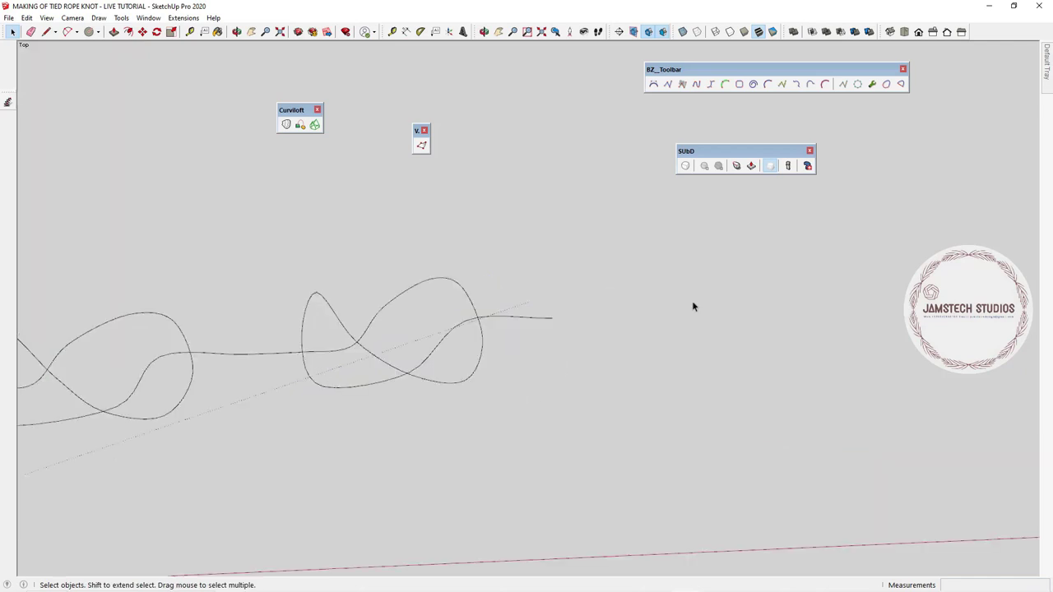
Step: Set the camera to the top view in parallel projection
{"action": "scroll", "coordinate": [514, 377], "scroll_direction": "down", "scroll_amount": 2}
{"action": "middle_click_drag", "start_coordinate": [533, 363], "coordinate": [540, 383]}
{"action": "scroll", "coordinate": [543, 380], "scroll_direction": "up", "scroll_amount": 2}
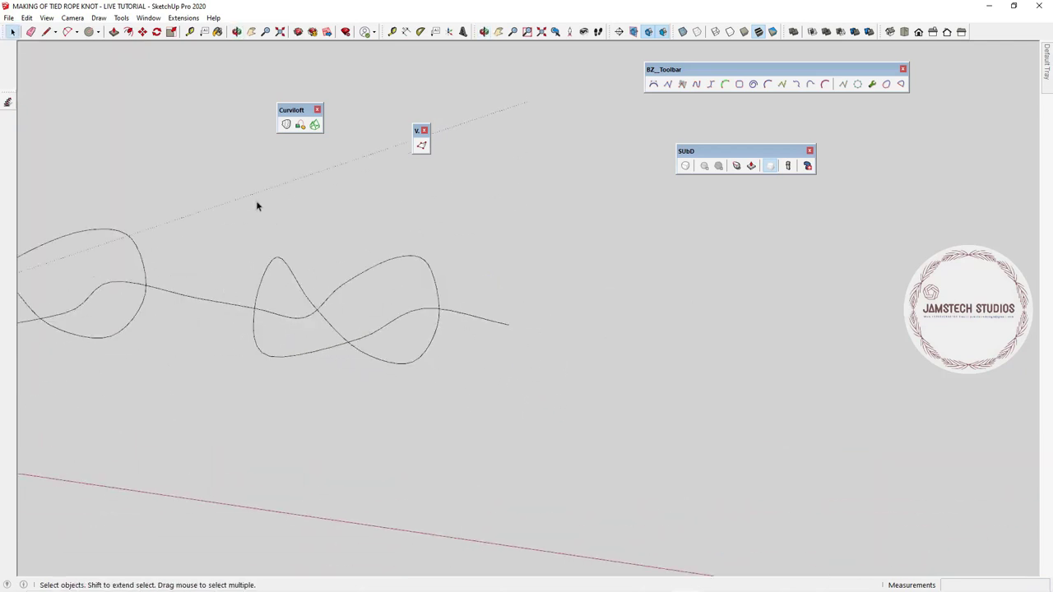
{"action": "mouse_move", "coordinate": [257, 112]}
{"action": "middle_mouse_down"}
{"action": "mouse_move", "coordinate": [639, 310]}
{"action": "mouse_move", "coordinate": [552, 329]}
{"action": "mouse_move", "coordinate": [704, 512]}
{"action": "middle_mouse_up"}
{"action": "key", "text": "c"}
{"action": "left_click", "coordinate": [536, 319]}
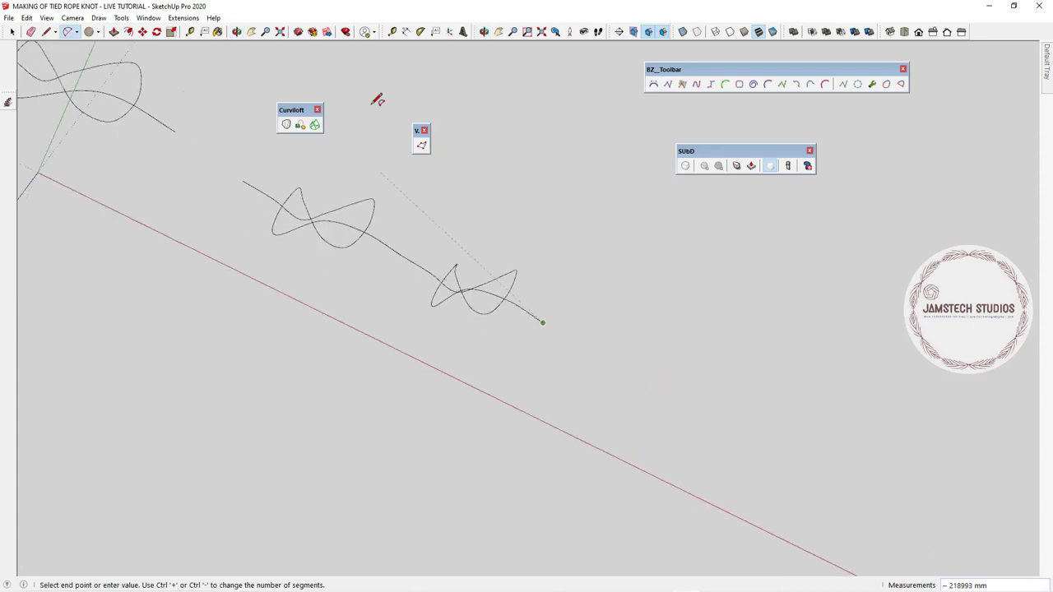
{"action": "left_click", "coordinate": [904, 32]}
{"action": "left_click", "coordinate": [72, 17]}
{"action": "left_click", "coordinate": [103, 71]}
{"action": "scroll", "coordinate": [723, 317], "scroll_direction": "up", "scroll_amount": 3}
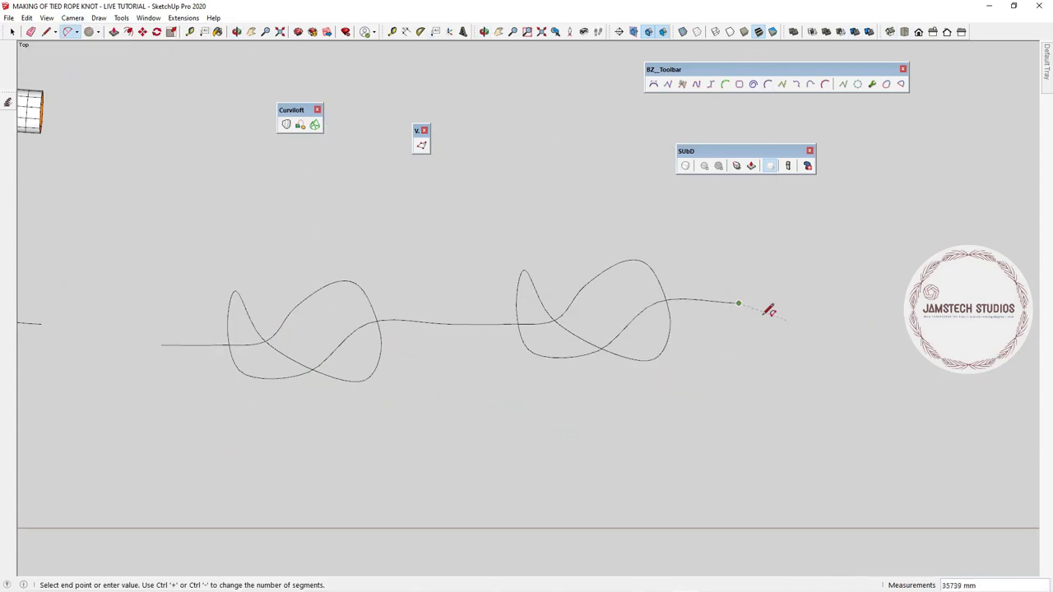
{"action": "scroll", "coordinate": [777, 328], "scroll_direction": "down", "scroll_amount": 1}
{"action": "left_click", "coordinate": [788, 400]}
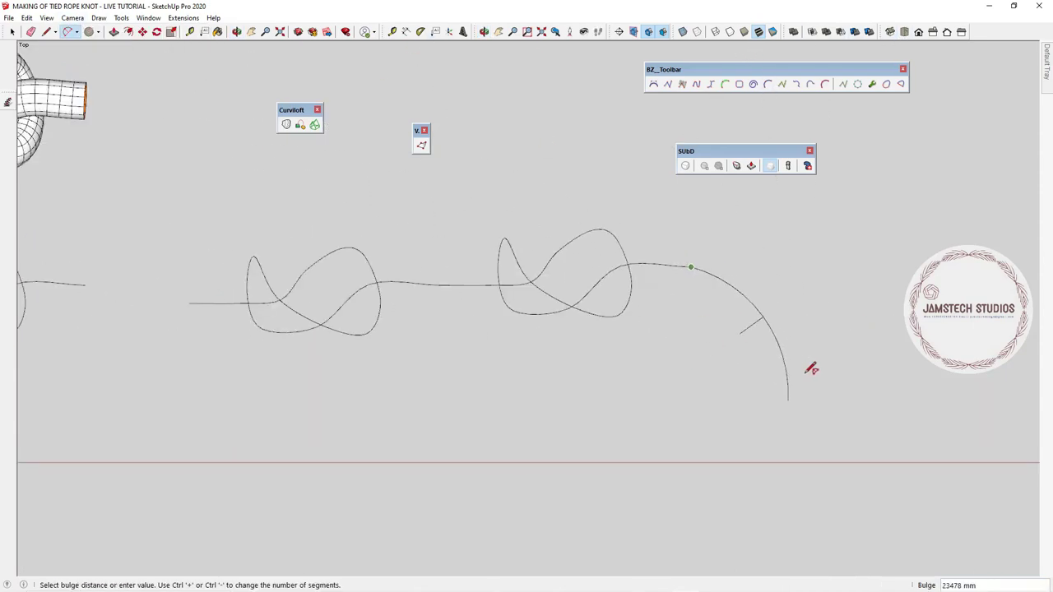
{"action": "key", "text": "Escape"}
Step: Draw a downward arc in the front view from the free end of the spline chain, with a bulge of about 20427 mm
{"action": "left_click", "coordinate": [918, 32]}
{"action": "middle_click_drag", "start_coordinate": [894, 335], "coordinate": [660, 318], "text": "shift"}
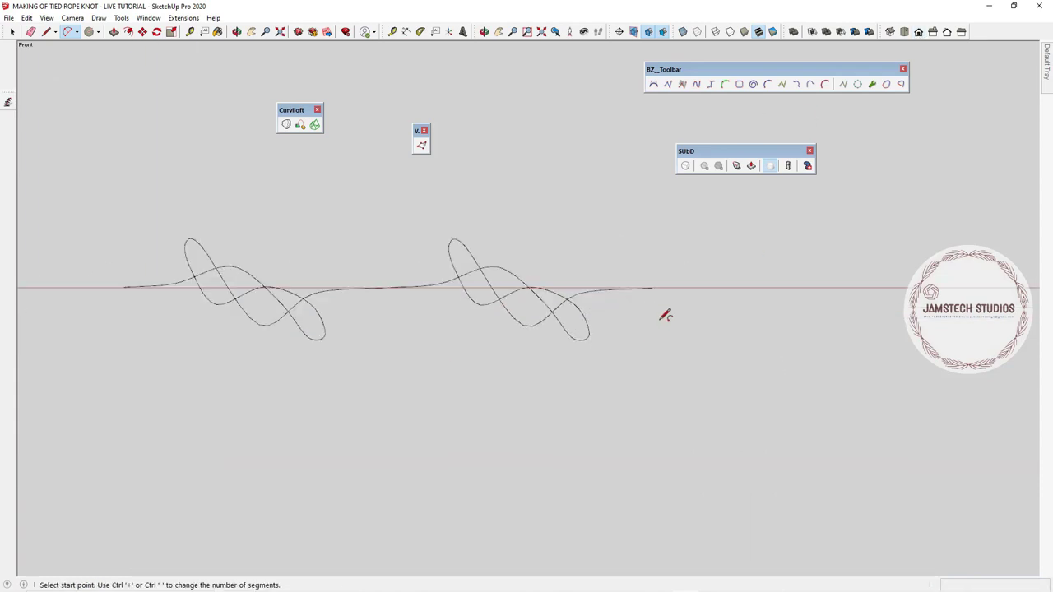
{"action": "scroll", "coordinate": [659, 312], "scroll_direction": "up", "scroll_amount": 4}
{"action": "left_click", "coordinate": [647, 258]}
{"action": "left_click", "coordinate": [845, 447]}
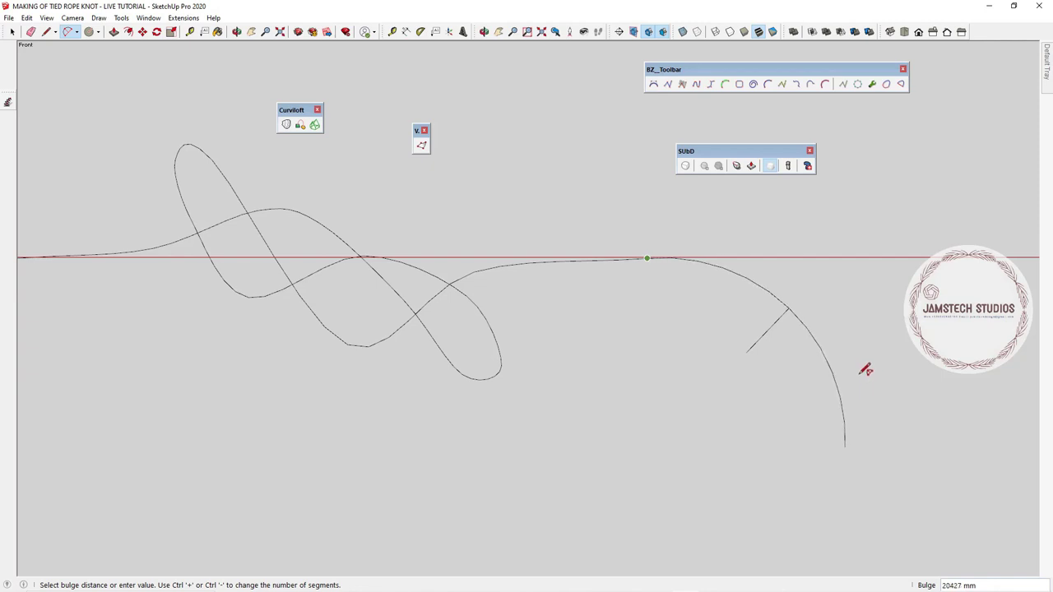
{"action": "left_click", "coordinate": [865, 370]}
{"action": "middle_click_drag", "start_coordinate": [865, 370], "coordinate": [656, 41]}
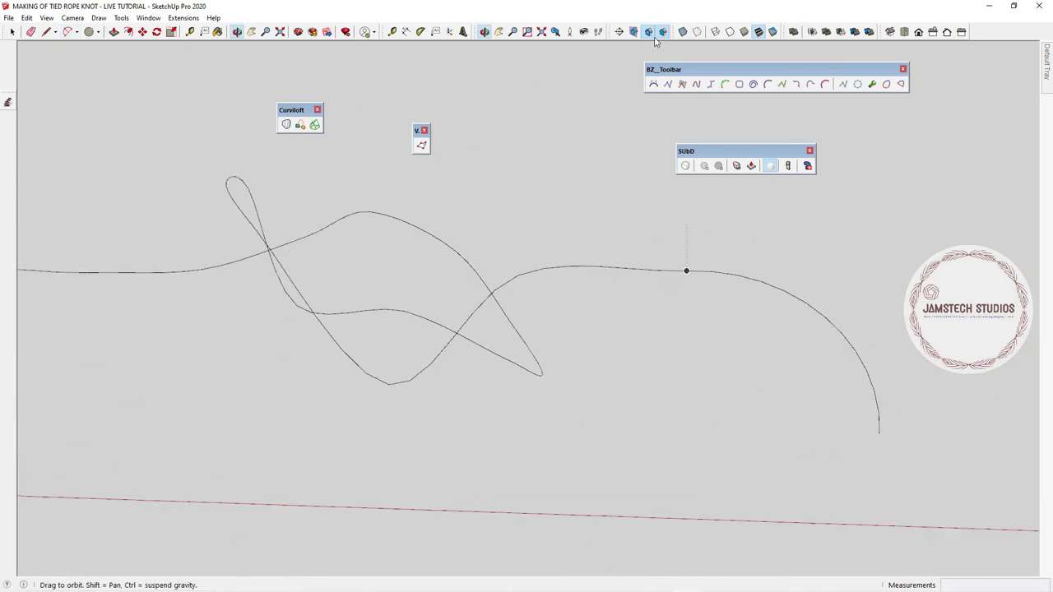
Step: Try to stretch the arc along the red axis by a factor of about 1.57
{"action": "scroll", "coordinate": [403, 331], "scroll_direction": "down", "scroll_amount": 2}
{"action": "key", "text": "space"}
{"action": "left_click", "coordinate": [653, 304]}
{"action": "key", "text": "s"}
{"action": "mouse_move", "coordinate": [727, 296]}
{"action": "left_mouse_down"}
{"action": "mouse_move", "coordinate": [754, 296]}
{"action": "mouse_move", "coordinate": [746, 303]}
{"action": "left_mouse_up"}
{"action": "key", "text": "Escape"}
{"action": "left_click_drag", "start_coordinate": [727, 349], "coordinate": [801, 354]}
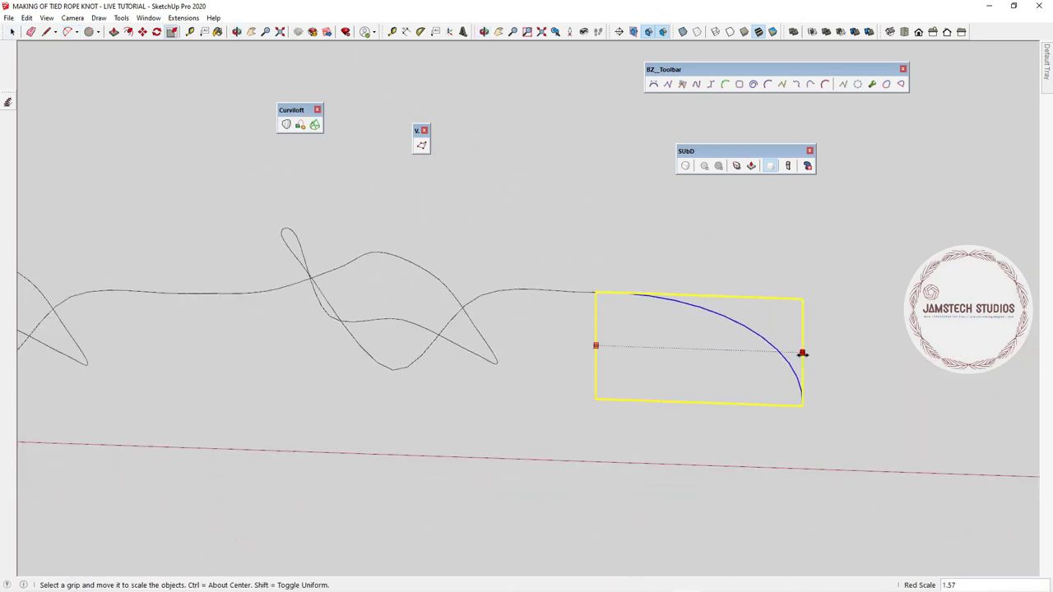
{"action": "key", "text": "Escape"}
{"action": "scroll", "coordinate": [673, 325], "scroll_direction": "up", "scroll_amount": 5}
{"action": "middle_click_drag", "start_coordinate": [641, 370], "coordinate": [526, 526]}
{"action": "key", "text": "space"}
{"action": "scroll", "coordinate": [494, 267], "scroll_direction": "down", "scroll_amount": 3}
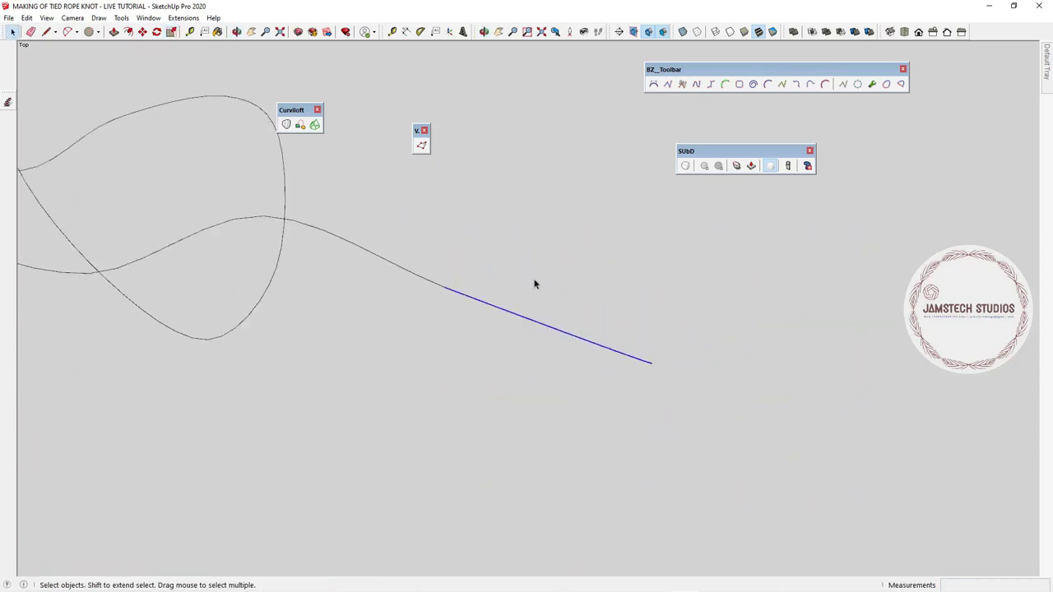
Step: Draw a larger downward arc in the front view from the chain's end, with a bulge of about 43752 mm, and delete the smaller arc
{"action": "middle_click_drag", "start_coordinate": [536, 284], "coordinate": [781, 78]}
{"action": "left_click", "coordinate": [918, 31]}
{"action": "key", "text": "a"}
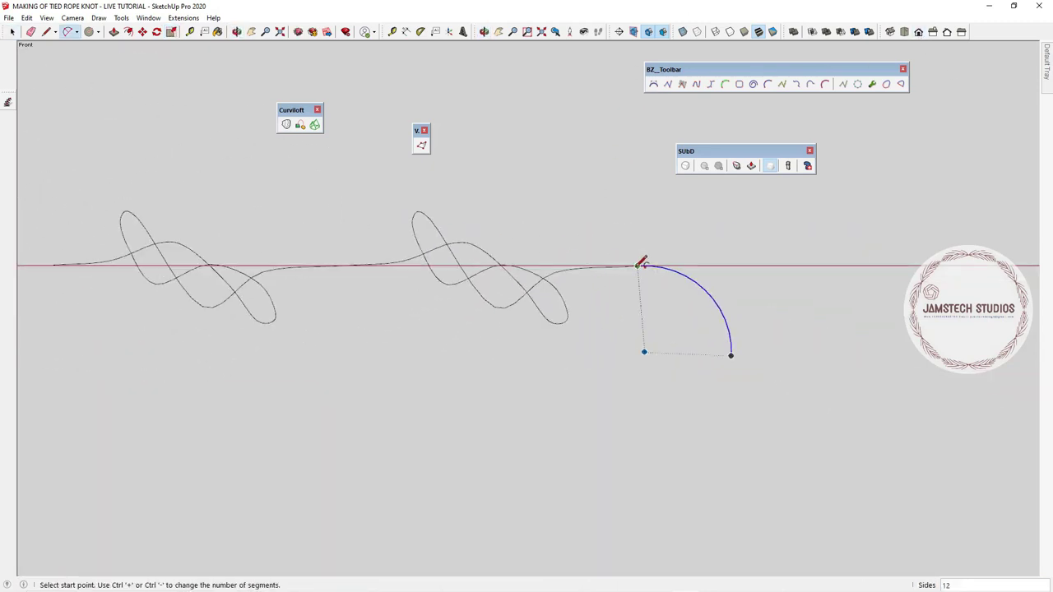
{"action": "left_click", "coordinate": [636, 266]}
{"action": "left_click", "coordinate": [820, 454]}
{"action": "left_click", "coordinate": [821, 362]}
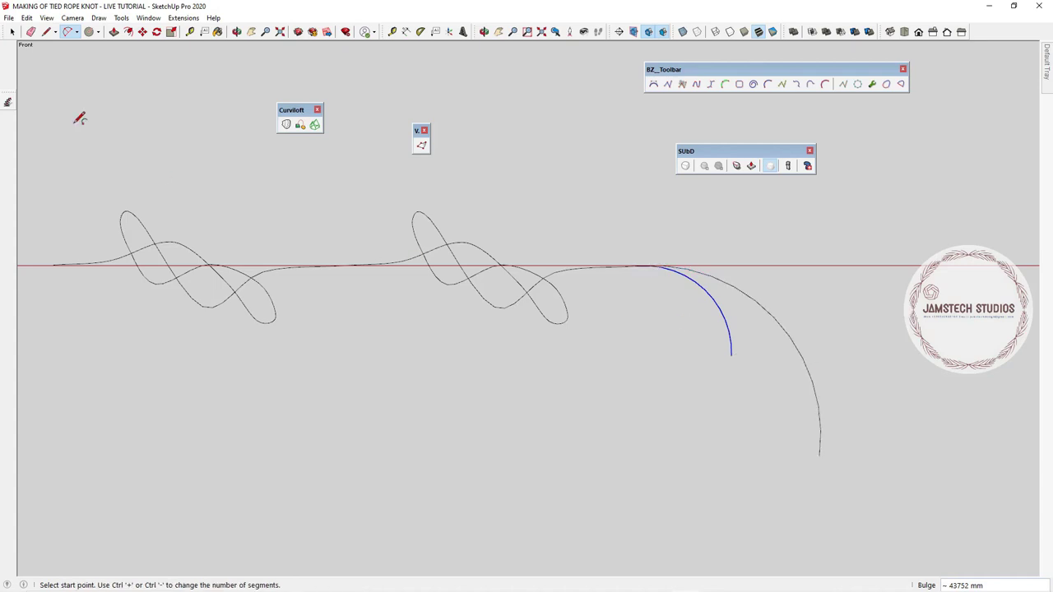
{"action": "key", "text": "space"}
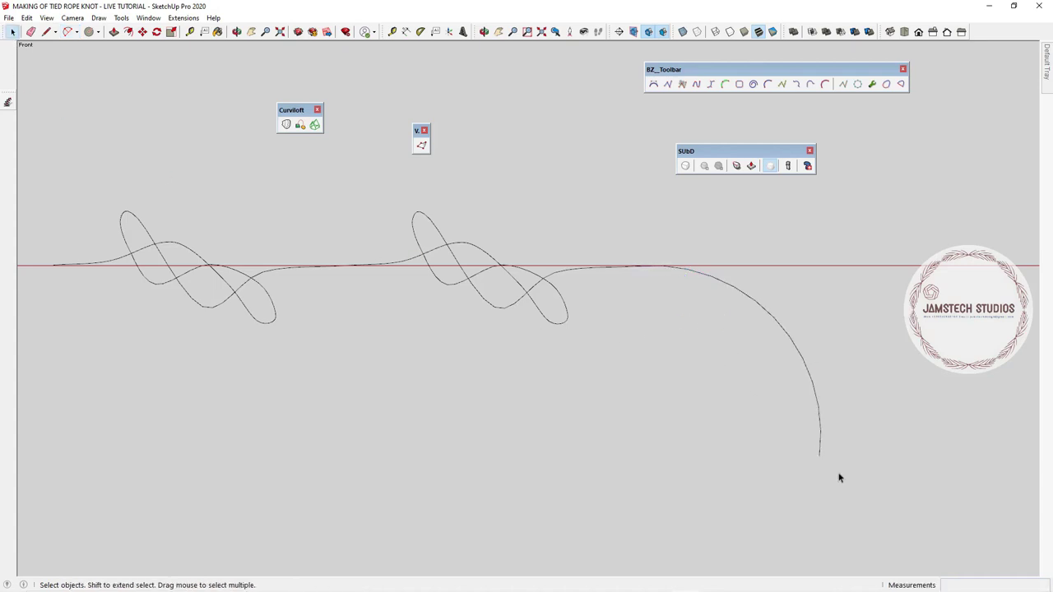
Step: Draw a straight vertical line downward from the lower end of the large arc
{"action": "key", "text": "l"}
{"action": "left_click", "coordinate": [819, 455]}
{"action": "left_click", "coordinate": [819, 496]}
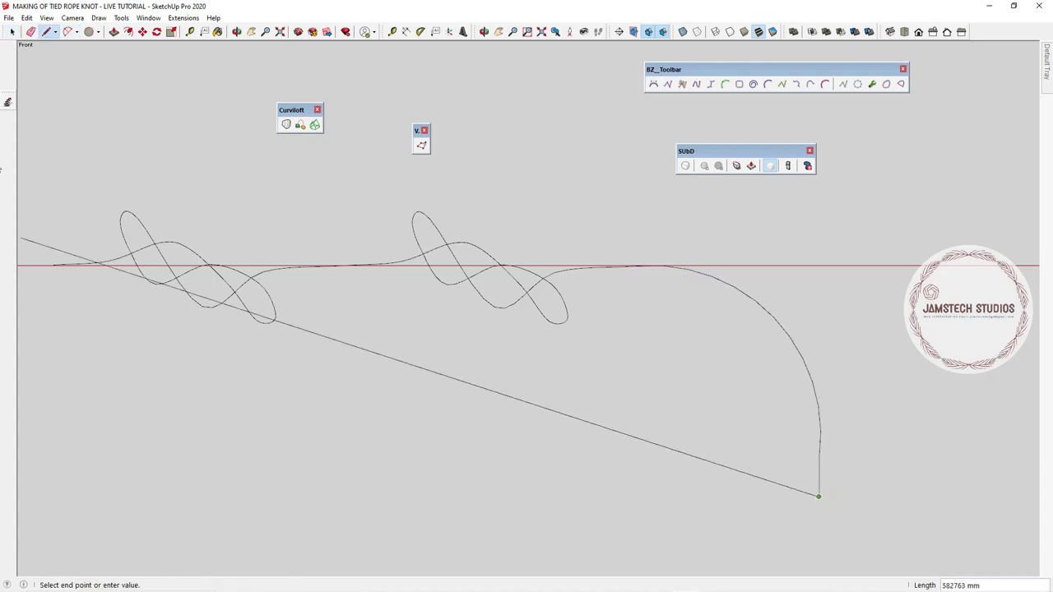
{"action": "key", "text": "space"}
Step: Copy the circle profile from the single-knot spline to the start point of the chained-knot path
{"action": "scroll", "coordinate": [479, 352], "scroll_direction": "down", "scroll_amount": 3}
{"action": "middle_click_drag", "start_coordinate": [479, 352], "coordinate": [717, 570]}
{"action": "scroll", "coordinate": [513, 317], "scroll_direction": "down", "scroll_amount": 3}
{"action": "scroll", "coordinate": [207, 366], "scroll_direction": "up", "scroll_amount": 6}
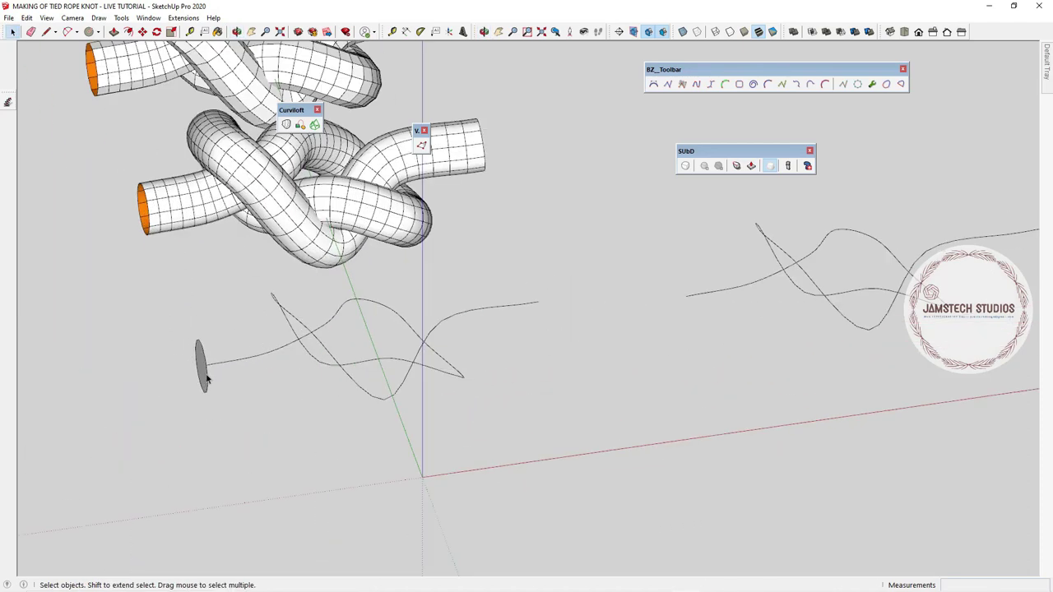
{"action": "left_click", "coordinate": [206, 377]}
{"action": "middle_click_drag", "start_coordinate": [206, 378], "coordinate": [360, 351]}
{"action": "key", "text": "m"}
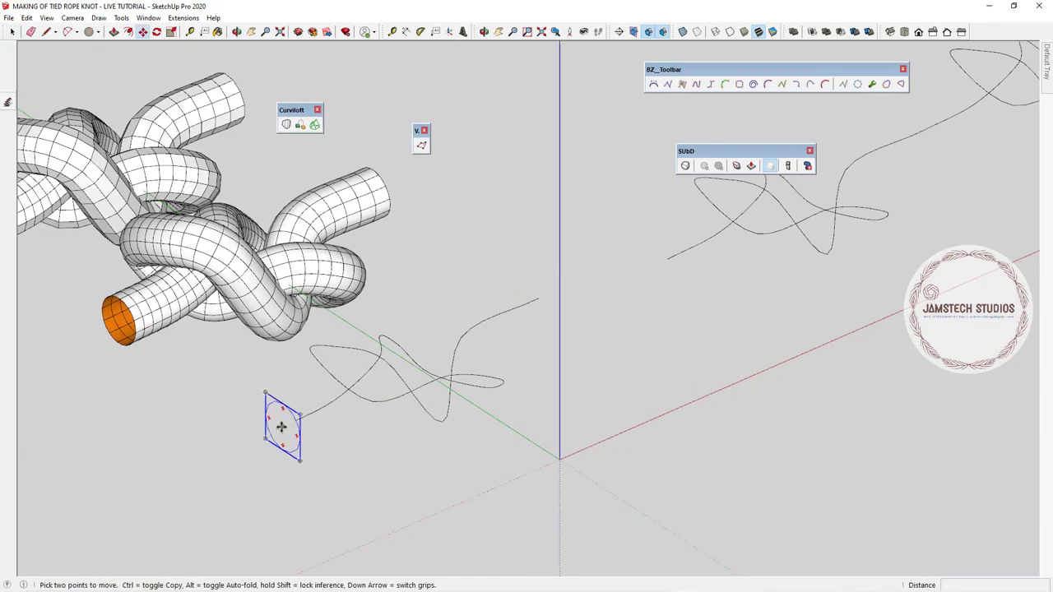
{"action": "key", "text": "ctrl"}
{"action": "left_click", "coordinate": [674, 255]}
{"action": "scroll", "coordinate": [576, 331], "scroll_direction": "down", "scroll_amount": 2}
{"action": "scroll", "coordinate": [619, 299], "scroll_direction": "up", "scroll_amount": 6}
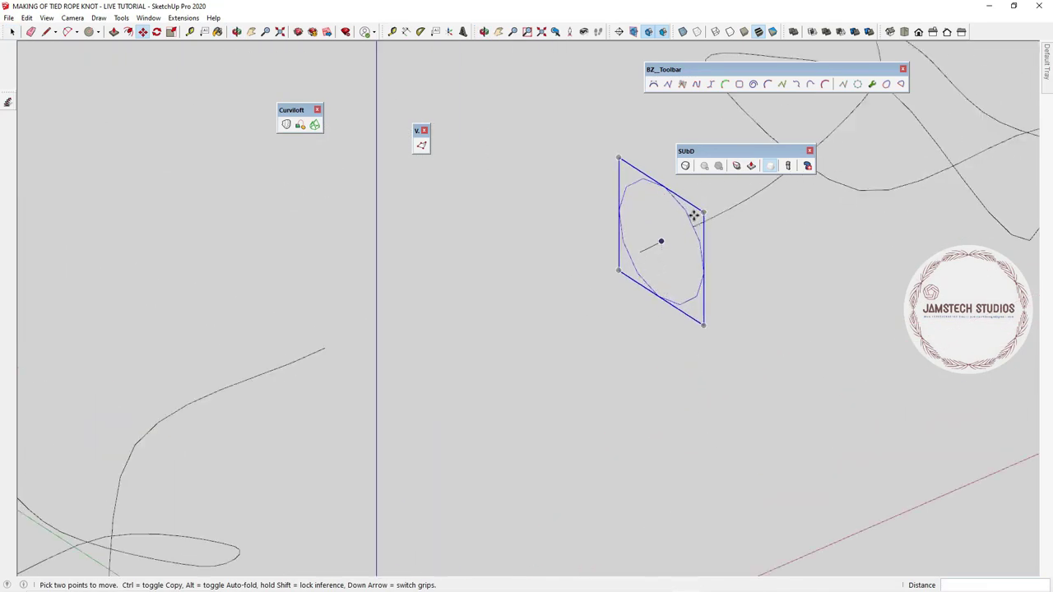
Step: Try to loft the copied circle along the whole chained-knot path with Loft along Path
{"action": "scroll", "coordinate": [370, 408], "scroll_direction": "down", "scroll_amount": 6}
{"action": "middle_click_drag", "start_coordinate": [416, 411], "coordinate": [364, 400]}
{"action": "scroll", "coordinate": [492, 406], "scroll_direction": "down", "scroll_amount": 1}
{"action": "middle_click_drag", "start_coordinate": [493, 407], "coordinate": [492, 590]}
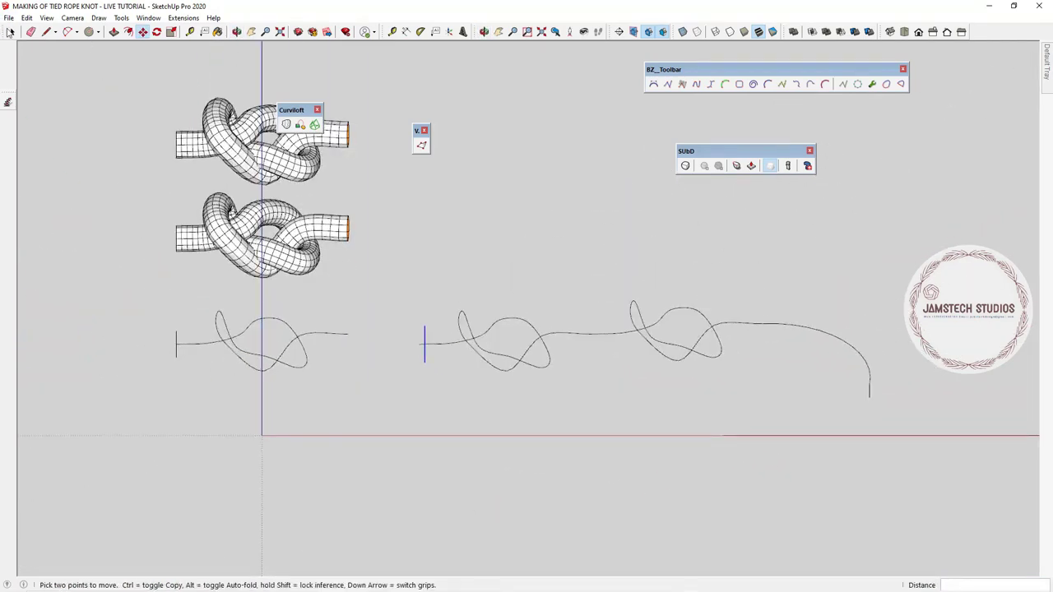
{"action": "left_click", "coordinate": [9, 31]}
{"action": "middle_click_drag", "start_coordinate": [531, 252], "coordinate": [537, 357]}
{"action": "left_click", "coordinate": [536, 356]}
{"action": "double_click", "coordinate": [536, 357]}
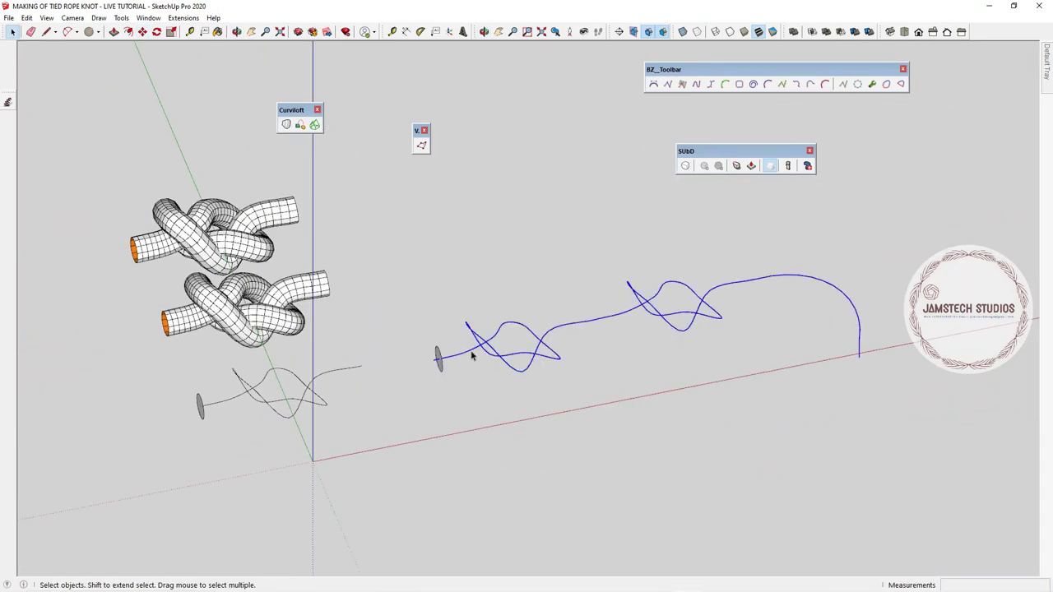
{"action": "scroll", "coordinate": [472, 356], "scroll_direction": "up", "scroll_amount": 4}
{"action": "middle_click_drag", "start_coordinate": [472, 356], "coordinate": [587, 293]}
{"action": "scroll", "coordinate": [492, 376], "scroll_direction": "up", "scroll_amount": 2}
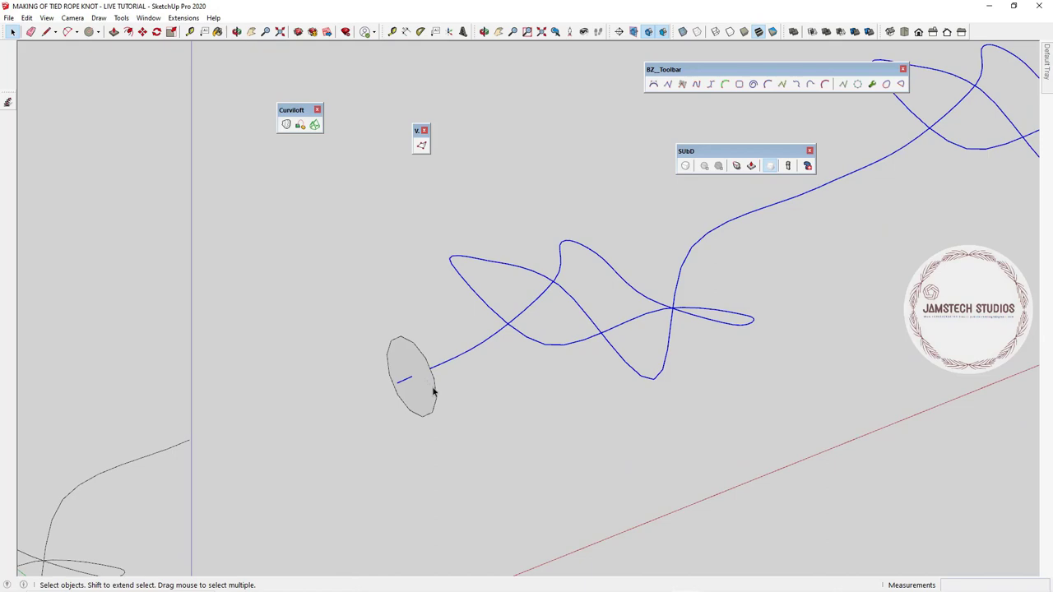
{"action": "left_click", "coordinate": [300, 125]}
{"action": "scroll", "coordinate": [329, 376], "scroll_direction": "down", "scroll_amount": 4}
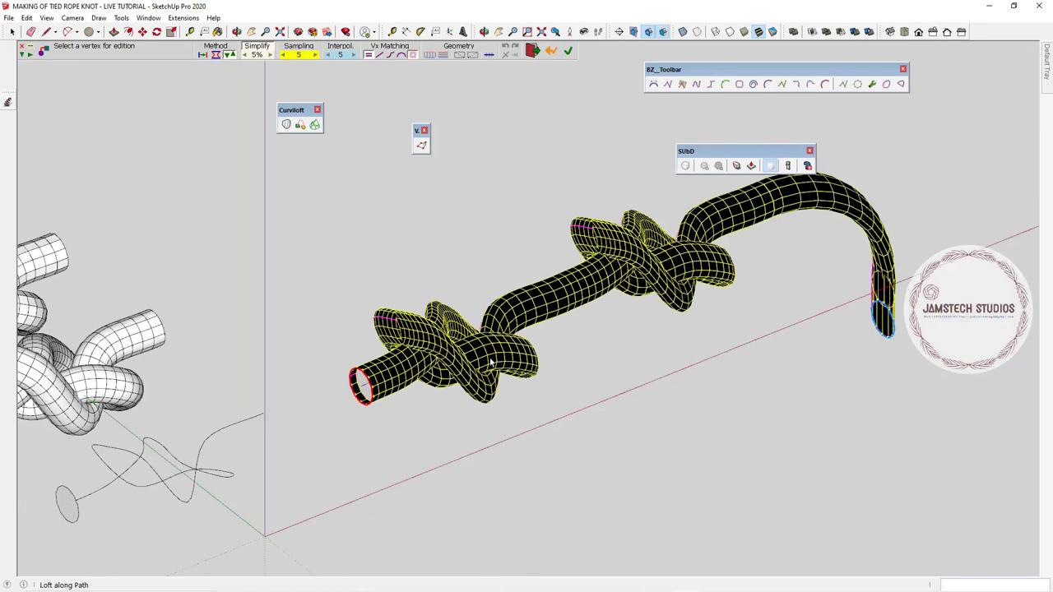
{"action": "middle_click_drag", "start_coordinate": [489, 359], "coordinate": [371, 357]}
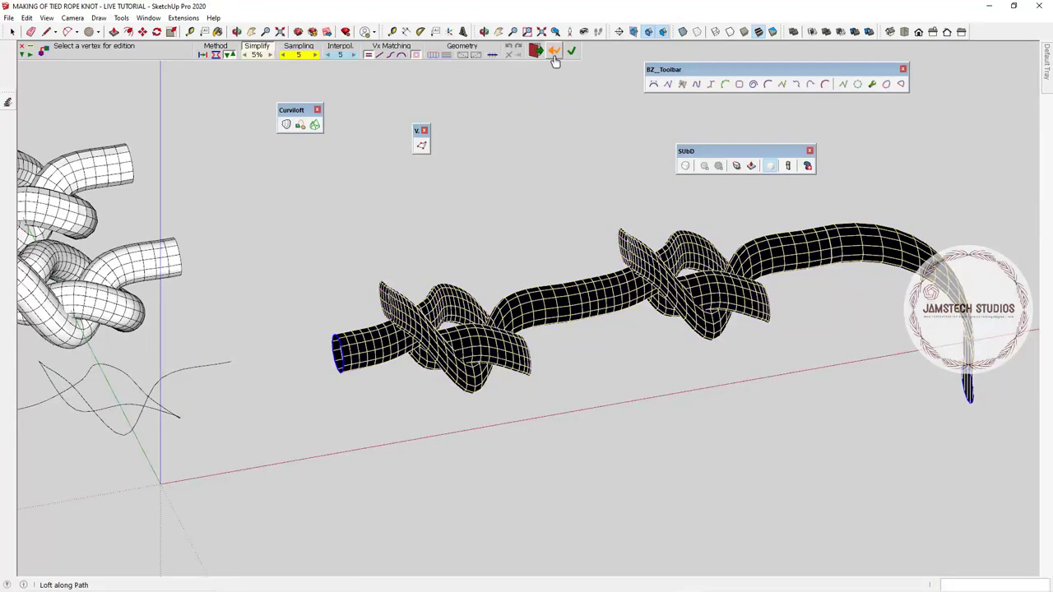
{"action": "left_click", "coordinate": [552, 54]}
{"action": "left_click", "coordinate": [12, 32]}
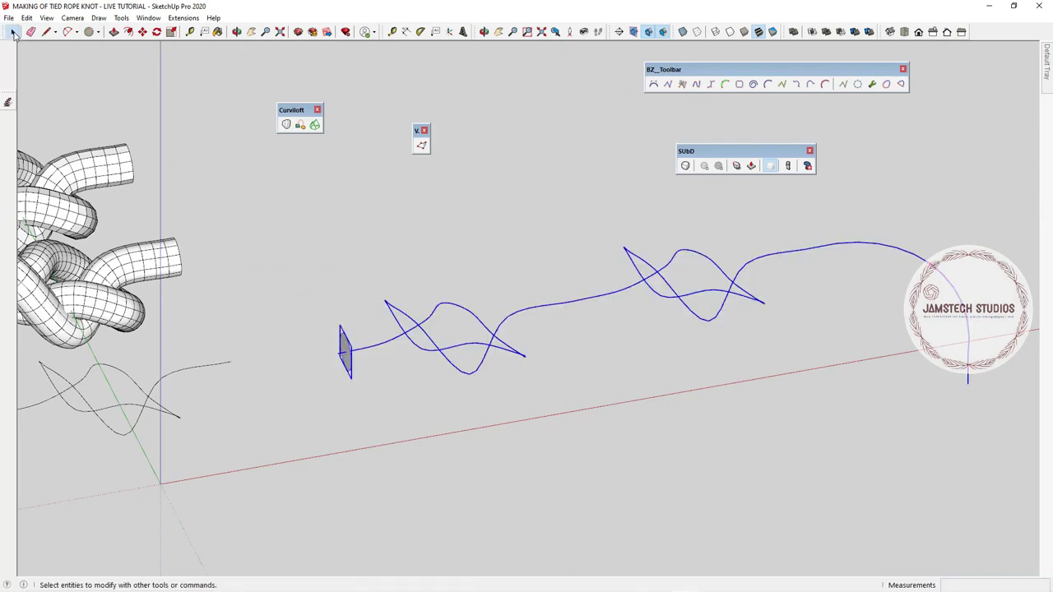
Step: Copy the end arc and its straight tail about 145566 mm along the red axis
{"action": "left_click", "coordinate": [357, 313]}
{"action": "middle_click_drag", "start_coordinate": [357, 314], "coordinate": [633, 285]}
{"action": "scroll", "coordinate": [681, 376], "scroll_direction": "up", "scroll_amount": 4}
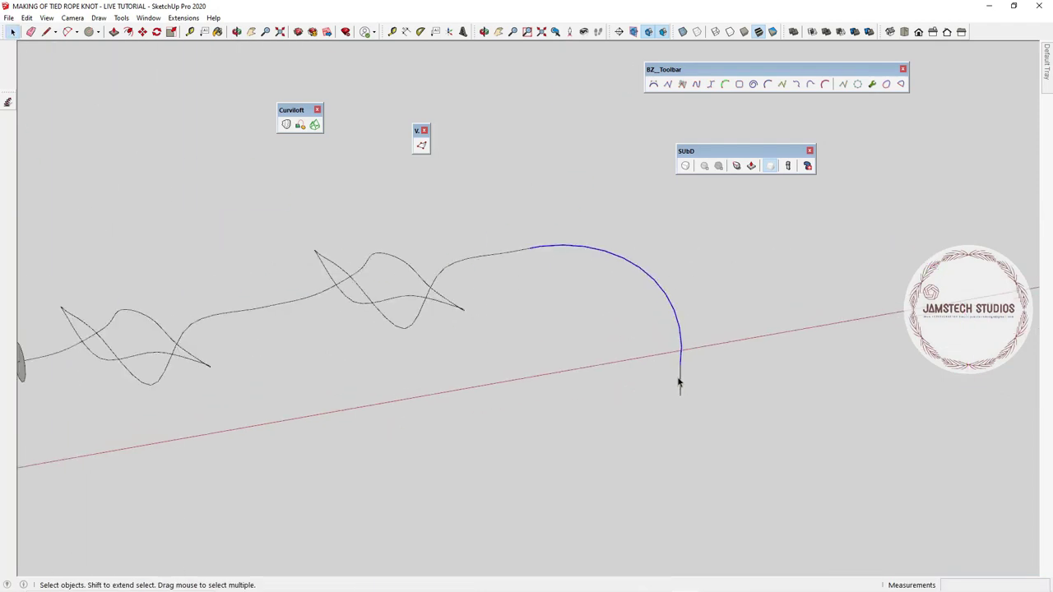
{"action": "scroll", "coordinate": [575, 346], "scroll_direction": "down", "scroll_amount": 2}
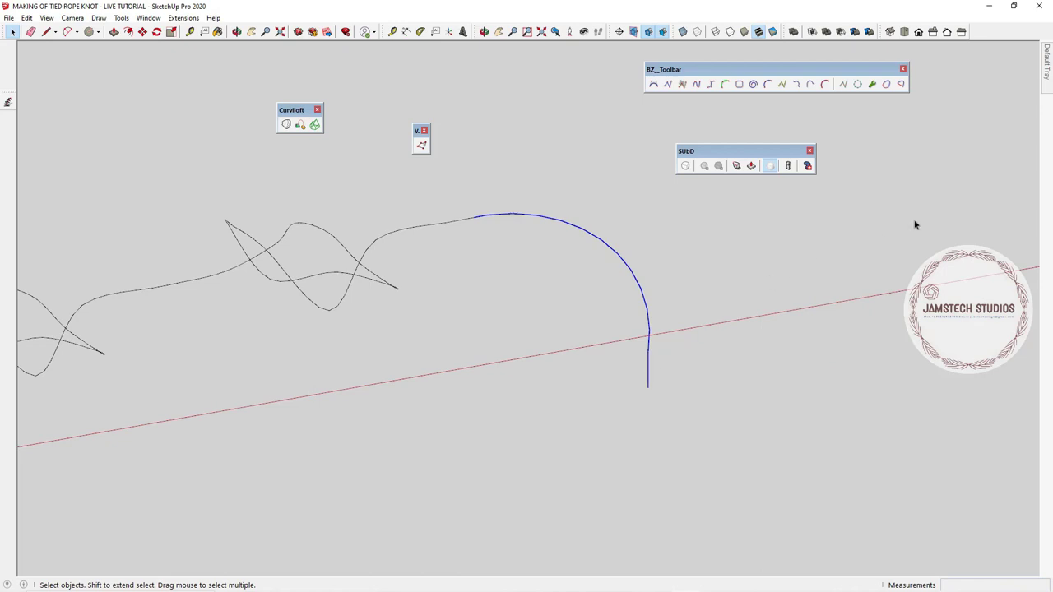
{"action": "key", "text": "m"}
{"action": "scroll", "coordinate": [453, 376], "scroll_direction": "down", "scroll_amount": 2}
{"action": "key", "text": "ctrl"}
{"action": "left_click", "coordinate": [566, 433]}
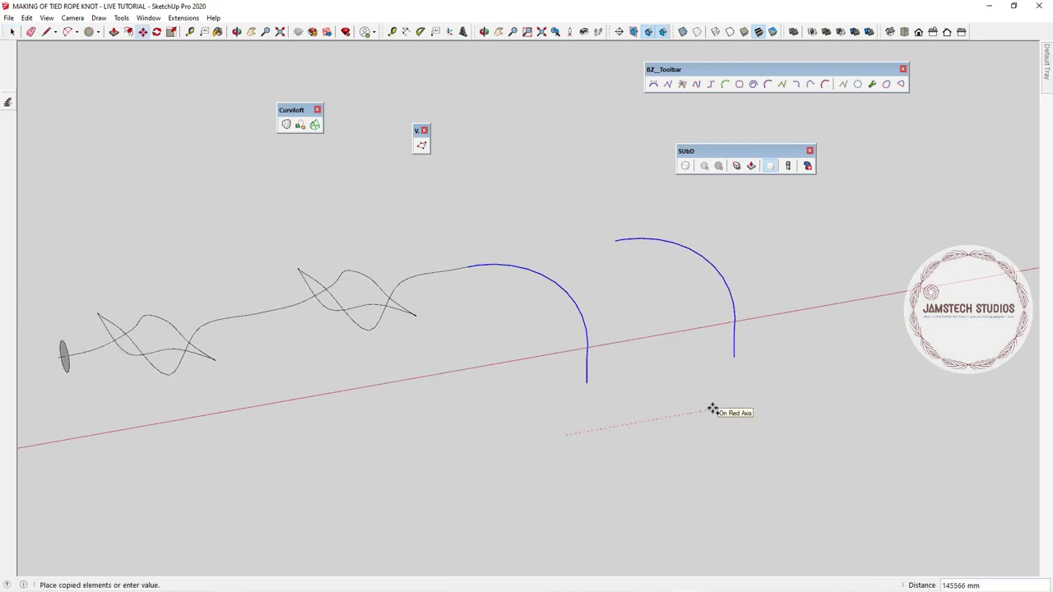
{"action": "left_click", "coordinate": [713, 408]}
{"action": "key", "text": "space"}
Step: Float the Helix along curve tool over the drawing area, check its settings for the copied curve, and dismiss them
{"action": "left_click_drag", "start_coordinate": [7, 93], "coordinate": [564, 202]}
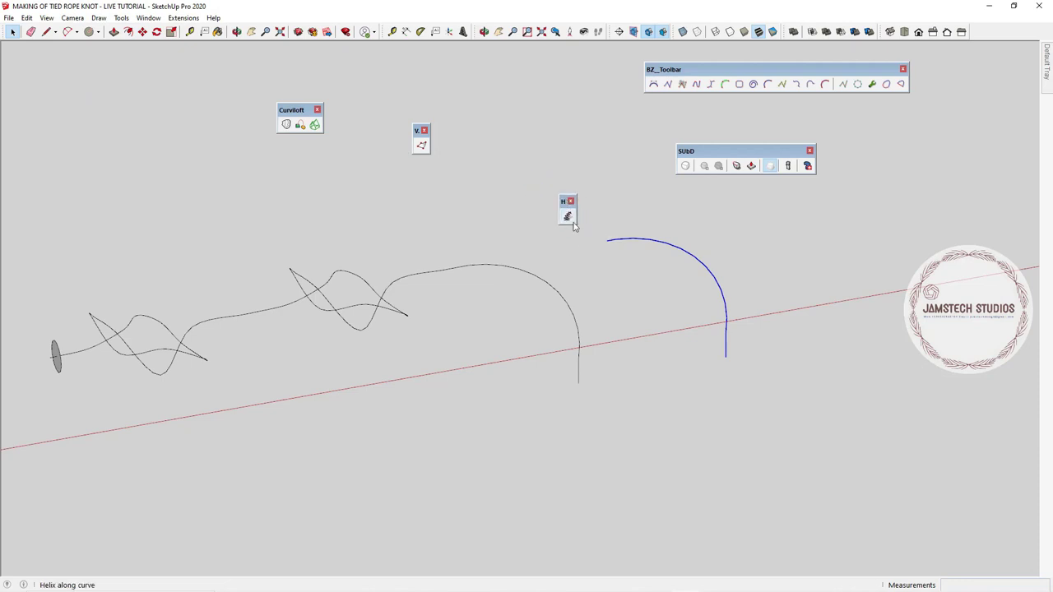
{"action": "scroll", "coordinate": [573, 228], "scroll_direction": "up", "scroll_amount": 3}
{"action": "left_click", "coordinate": [567, 217]}
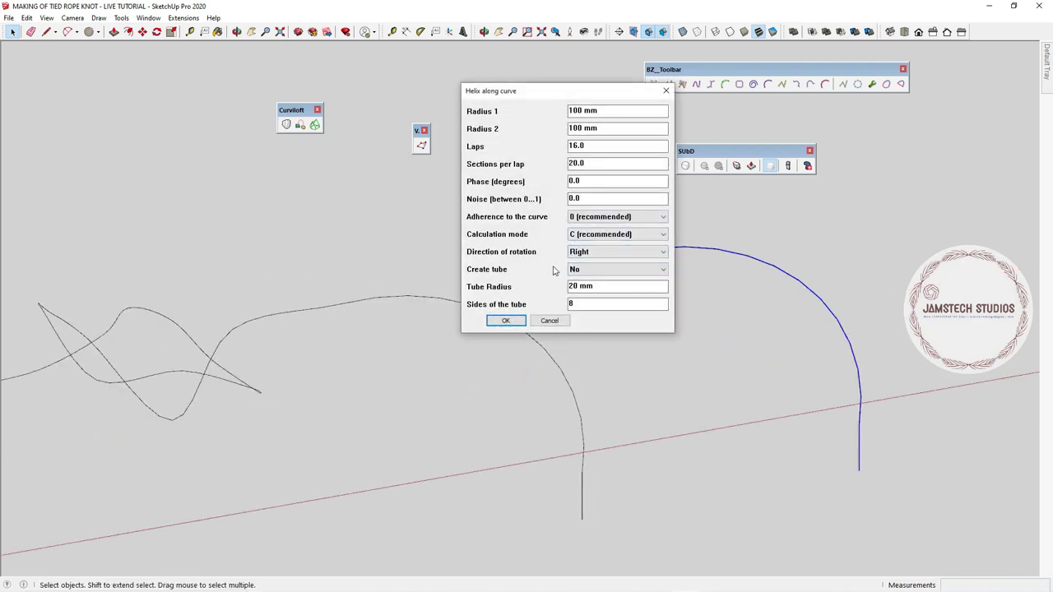
{"action": "left_click_drag", "start_coordinate": [619, 99], "coordinate": [800, 173]}
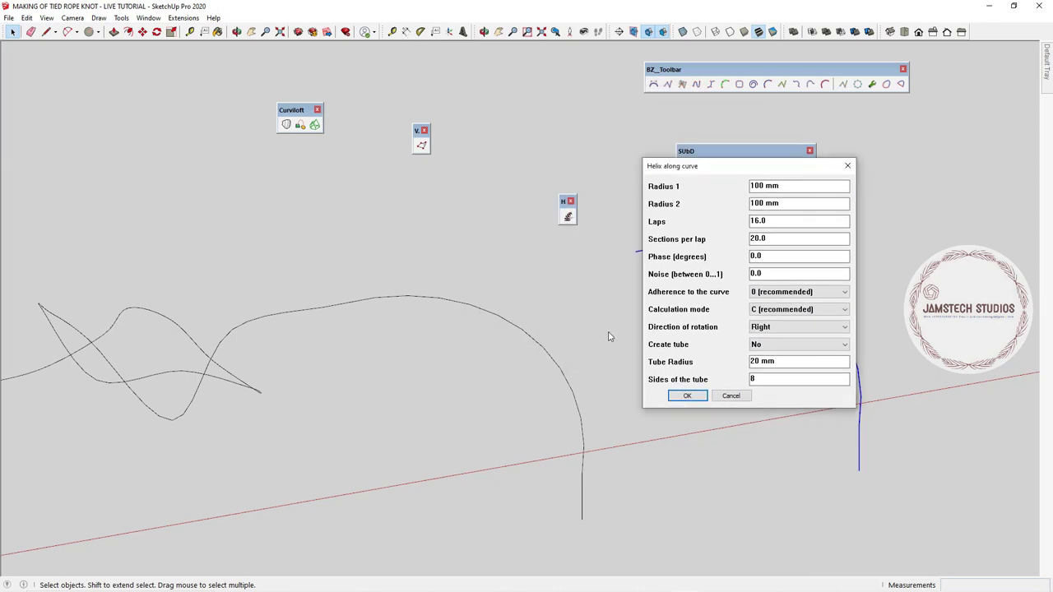
{"action": "left_click", "coordinate": [730, 397]}
Step: Measure the diameter of the circle profile at the path's start between two opposite vertices
{"action": "middle_click_drag", "start_coordinate": [731, 397], "coordinate": [403, 292]}
{"action": "left_click", "coordinate": [405, 31]}
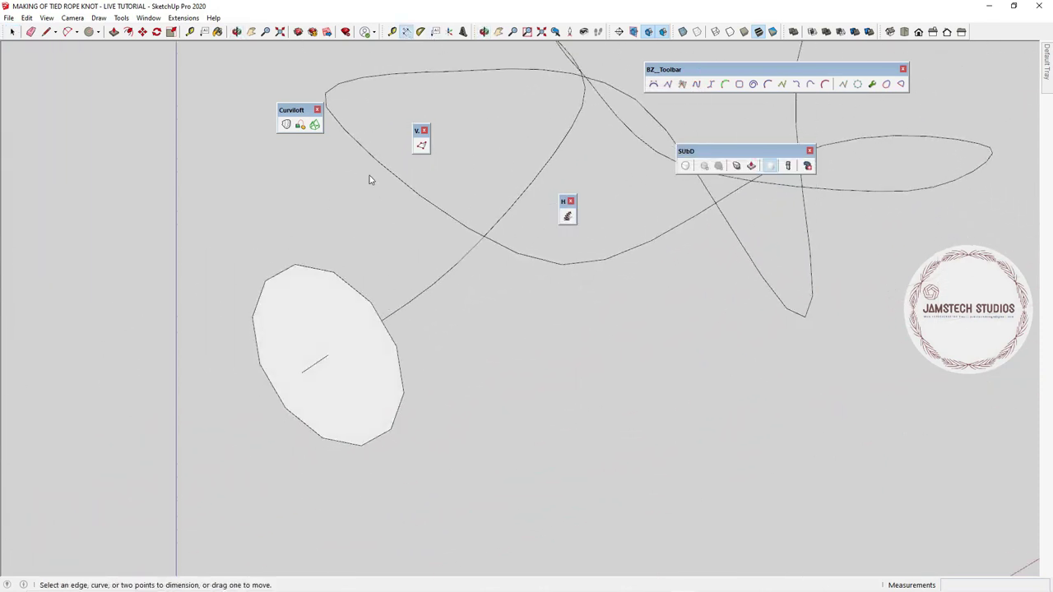
{"action": "key", "text": "t"}
{"action": "left_click", "coordinate": [253, 317]}
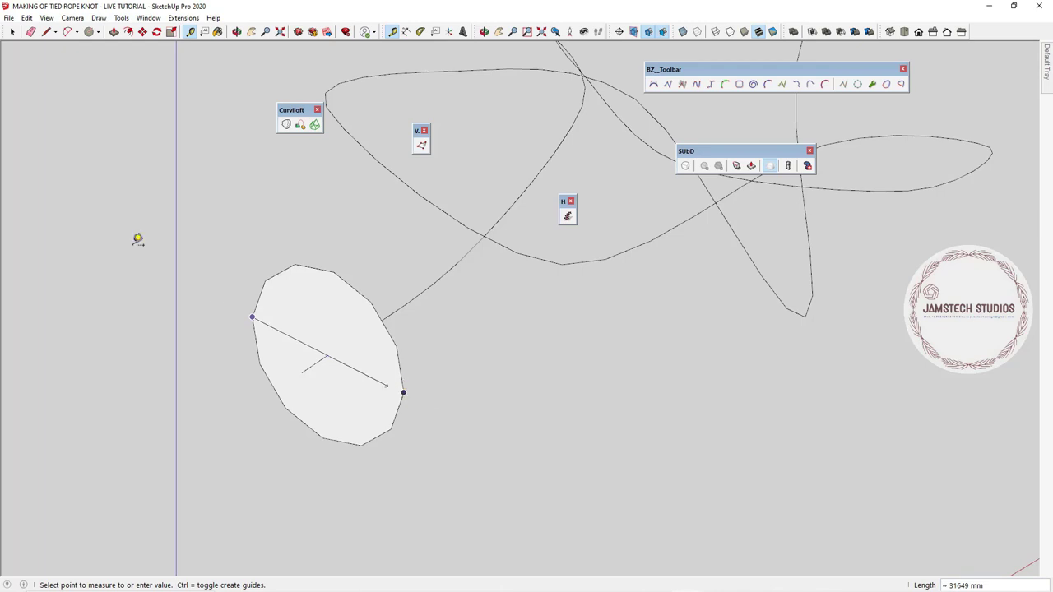
{"action": "key", "text": "space"}
Step: Switch to Calculator, divide 31649 by 2 to get the circle's radius, and return to the model
{"action": "key", "text": "super+r"}
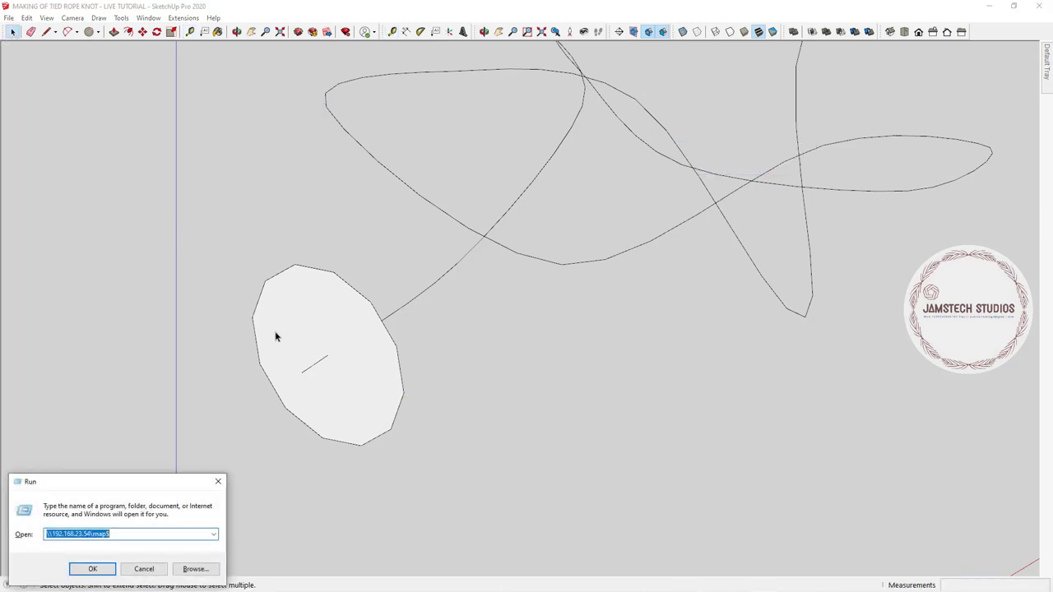
{"action": "type", "text": "CALC"}
{"action": "key", "text": "Return"}
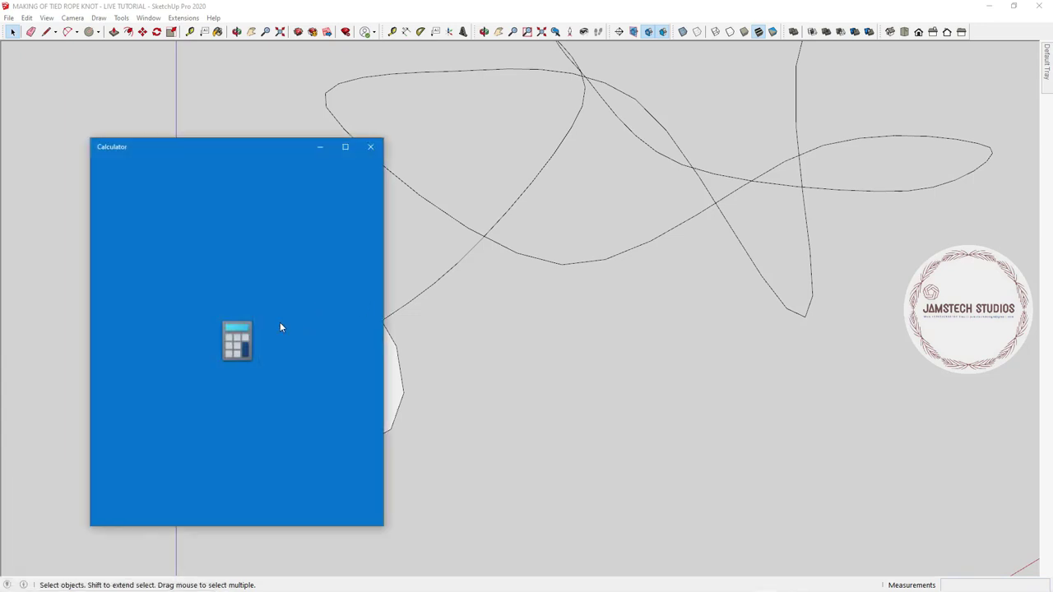
{"action": "left_click_drag", "start_coordinate": [231, 148], "coordinate": [298, 126]}
{"action": "type", "text": "3169"}
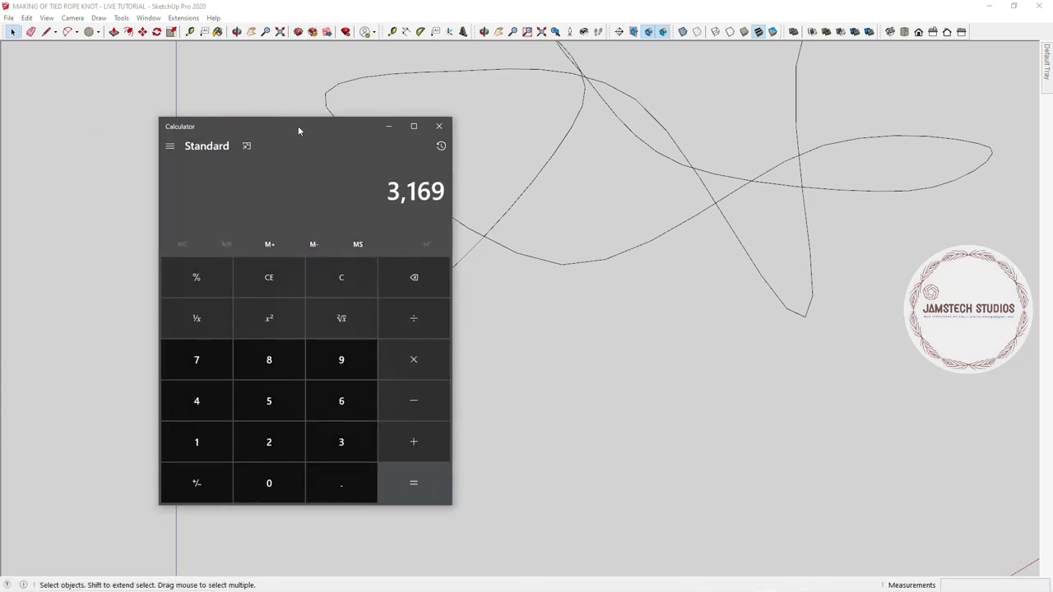
{"action": "key", "text": "BackSpace"}
{"action": "type", "text": "46"}
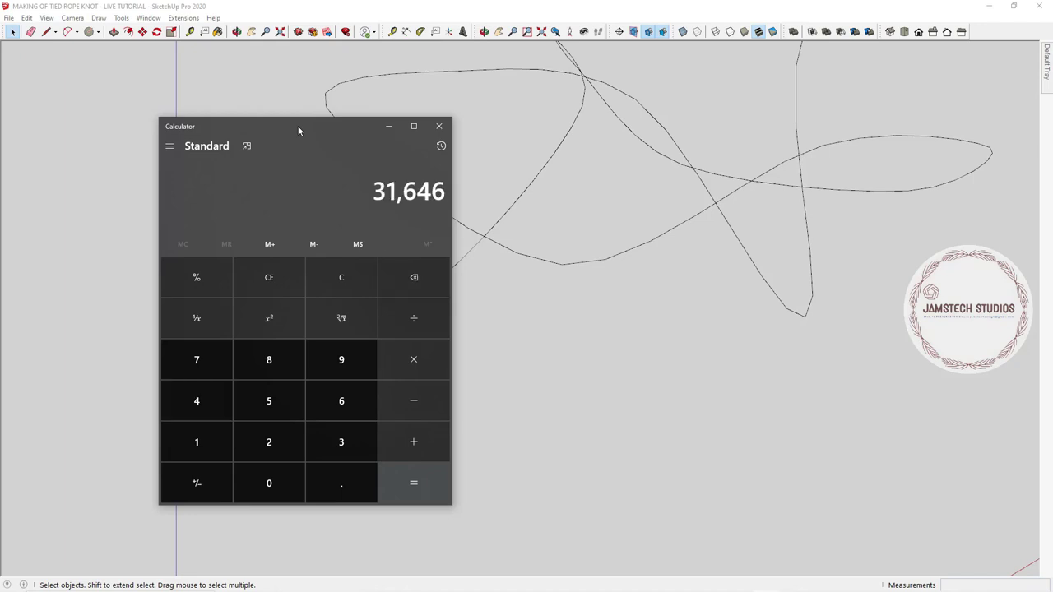
{"action": "key", "text": "BackSpace"}
{"action": "type", "text": "9/2"}
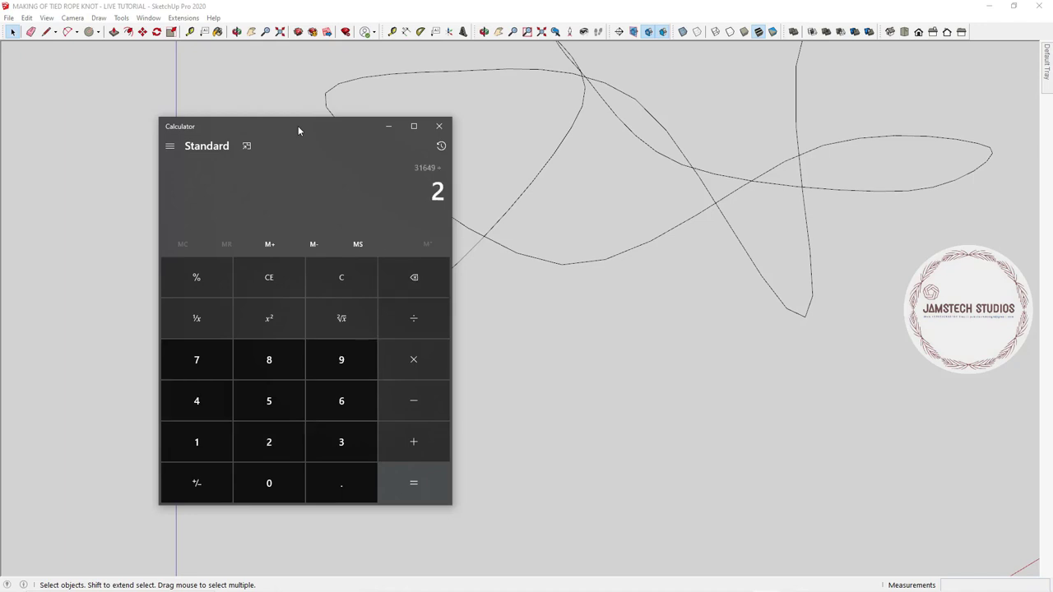
{"action": "key", "text": "Return"}
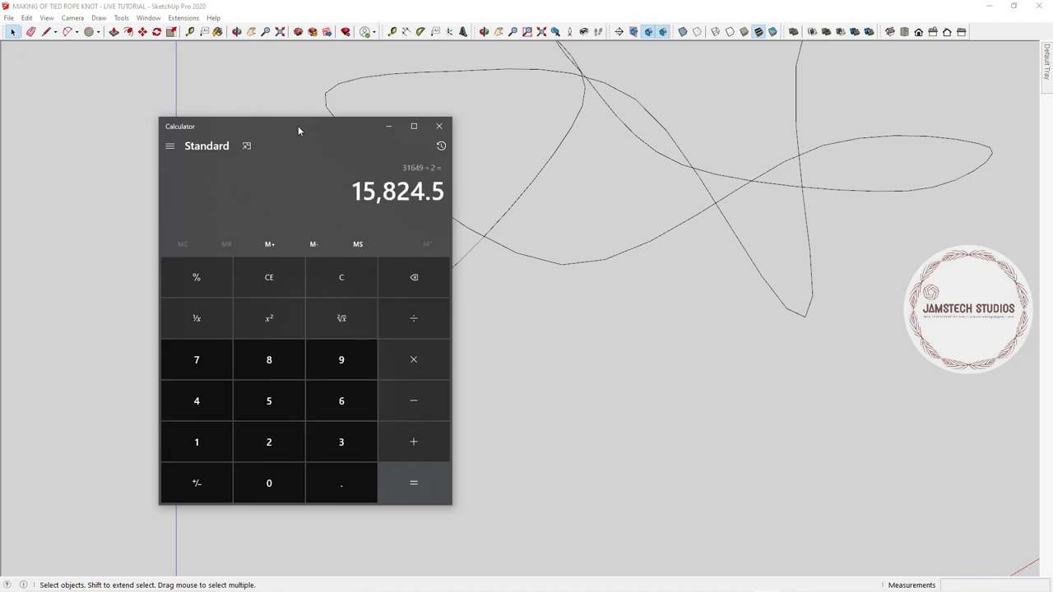
{"action": "left_click", "coordinate": [383, 126]}
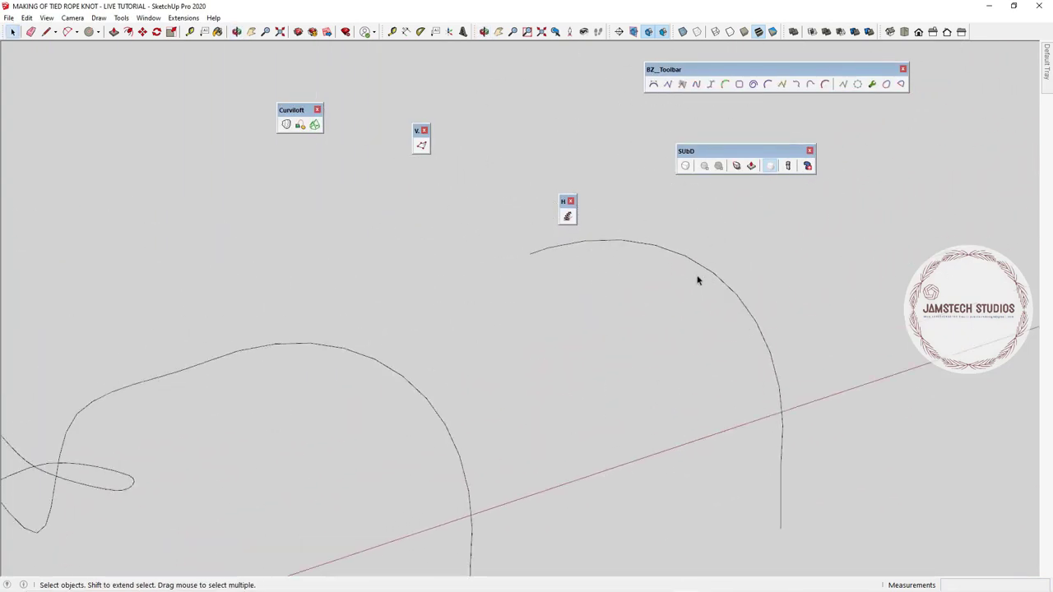
Step: Try a helix along the copied arc with 3 laps and both radii at 100 mm
{"action": "scroll", "coordinate": [697, 281], "scroll_direction": "up", "scroll_amount": 1}
{"action": "left_click", "coordinate": [552, 243]}
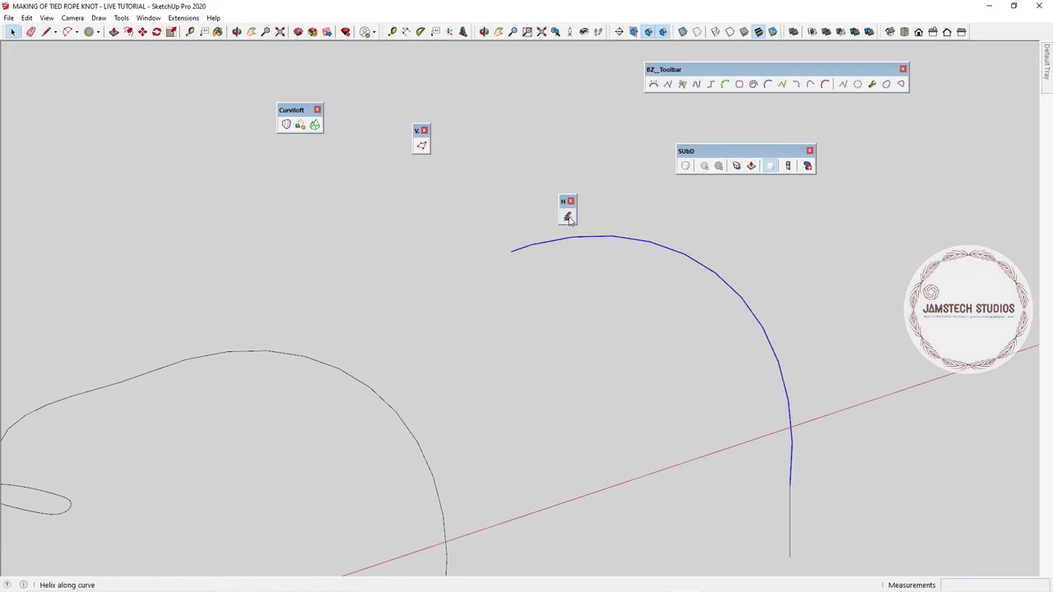
{"action": "left_click", "coordinate": [566, 216]}
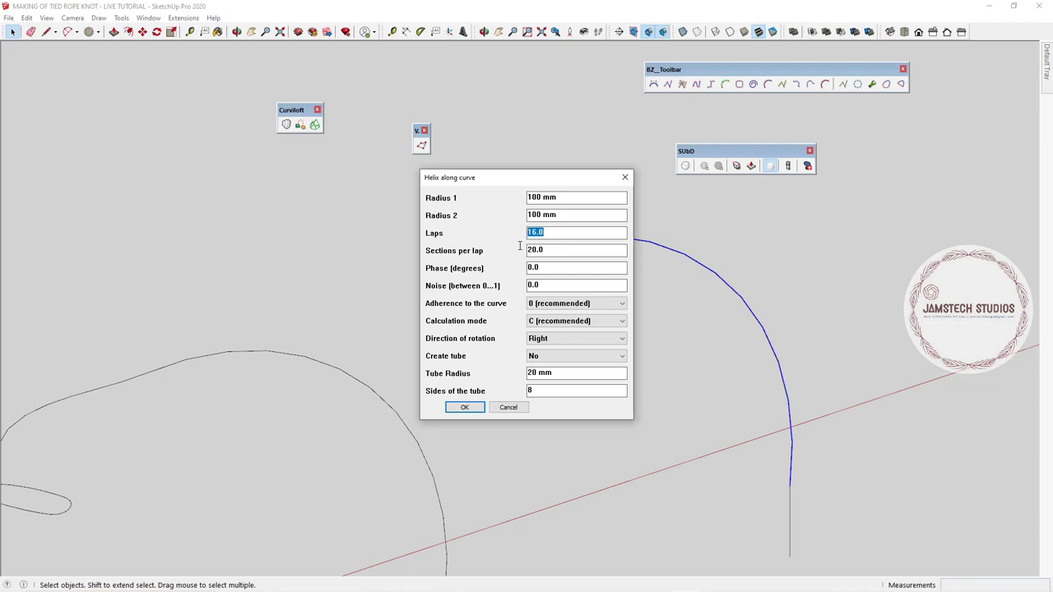
{"action": "left_click", "coordinate": [465, 408]}
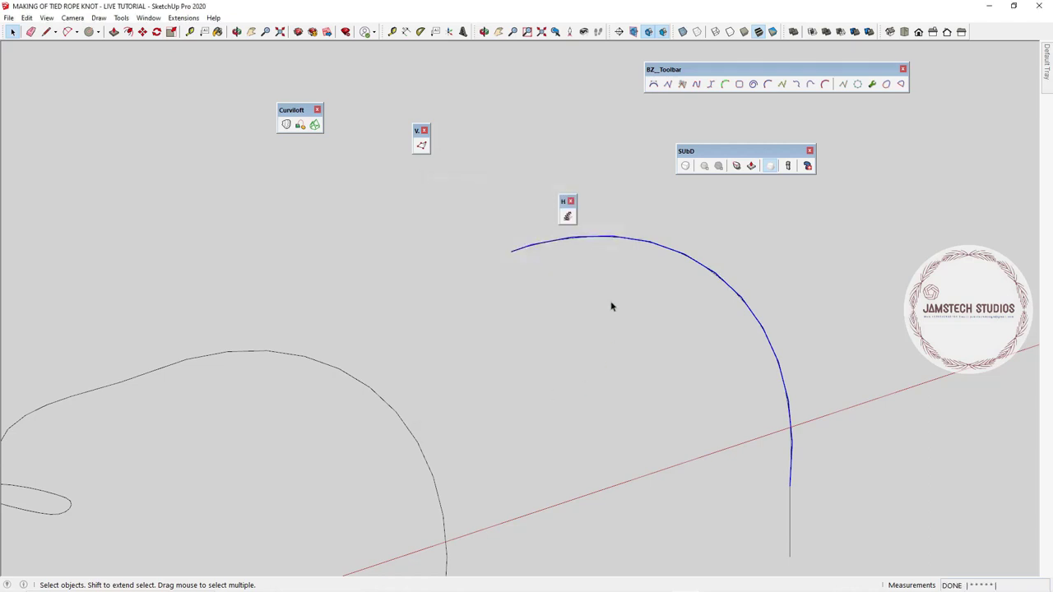
{"action": "scroll", "coordinate": [551, 233], "scroll_direction": "up", "scroll_amount": 8}
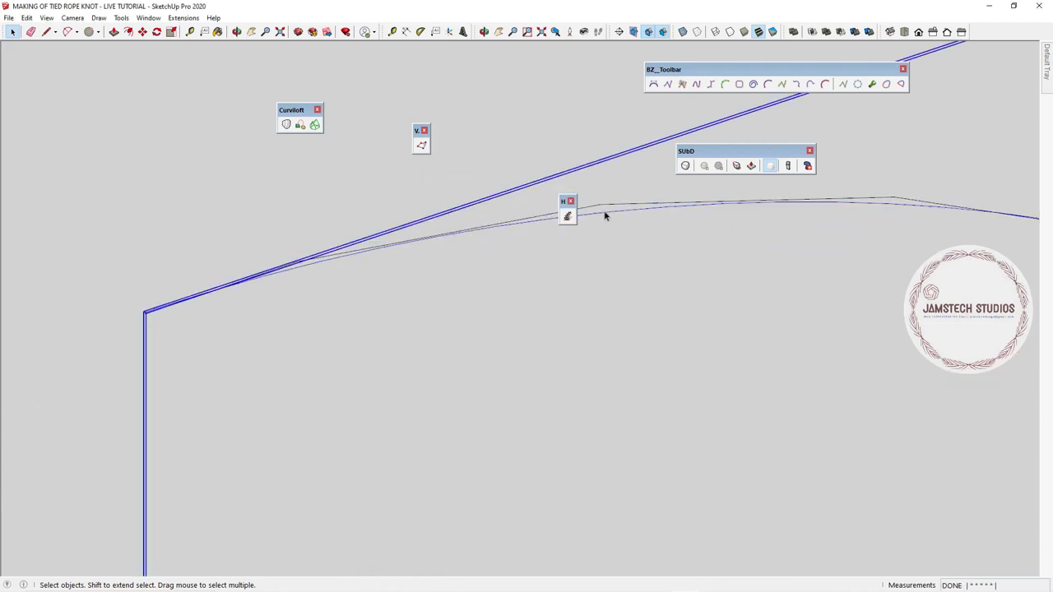
{"action": "left_click", "coordinate": [600, 205]}
{"action": "middle_click_drag", "start_coordinate": [600, 214], "coordinate": [601, 433]}
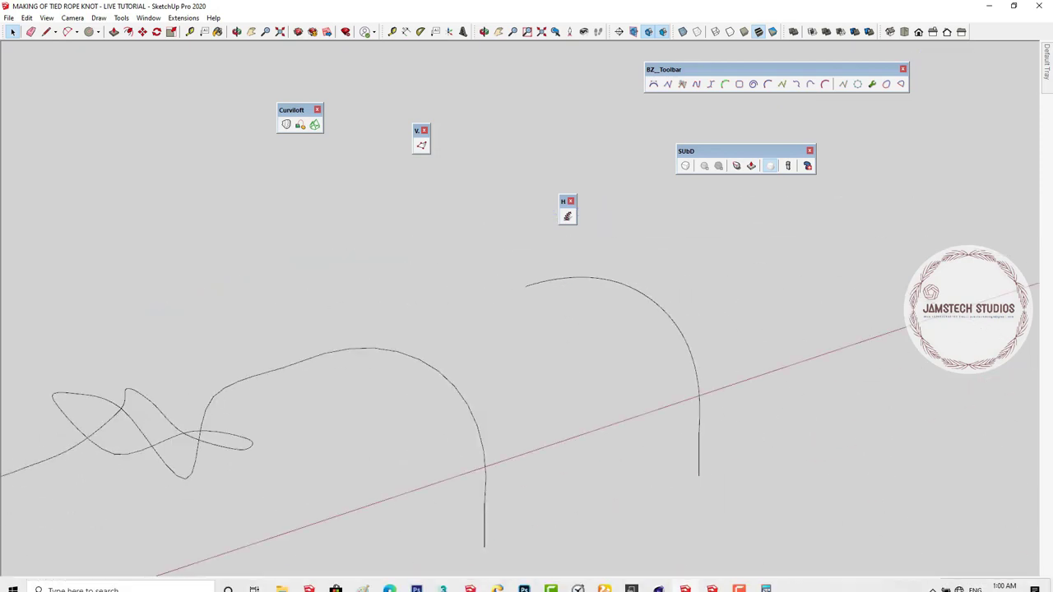
Step: Recheck the halved diameter in Calculator and delete the trial helix group on the copied arc
{"action": "left_click", "coordinate": [764, 581]}
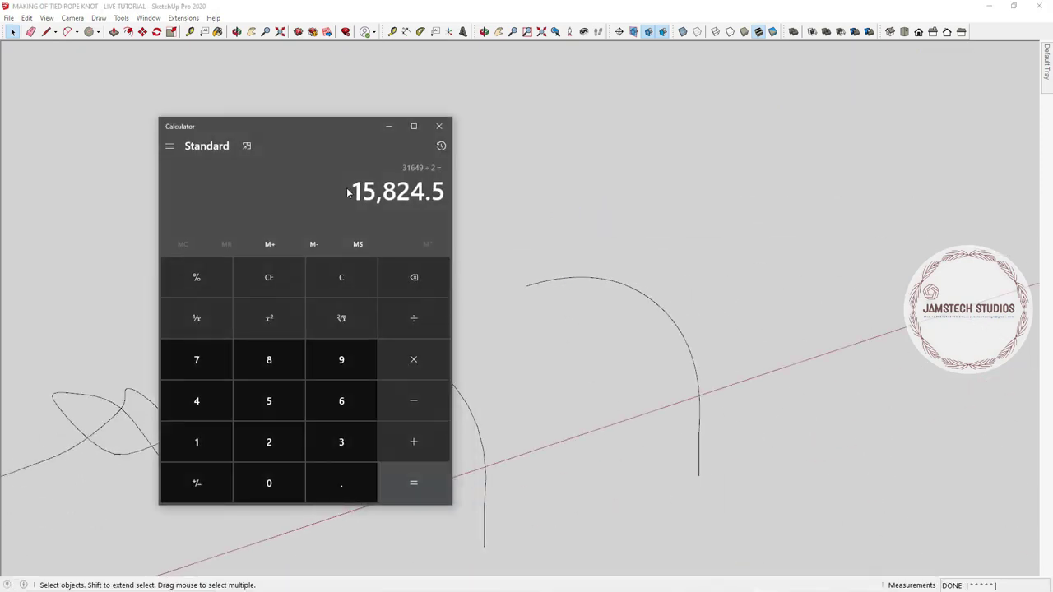
{"action": "left_click", "coordinate": [564, 282]}
{"action": "scroll", "coordinate": [585, 284], "scroll_direction": "up", "scroll_amount": 2}
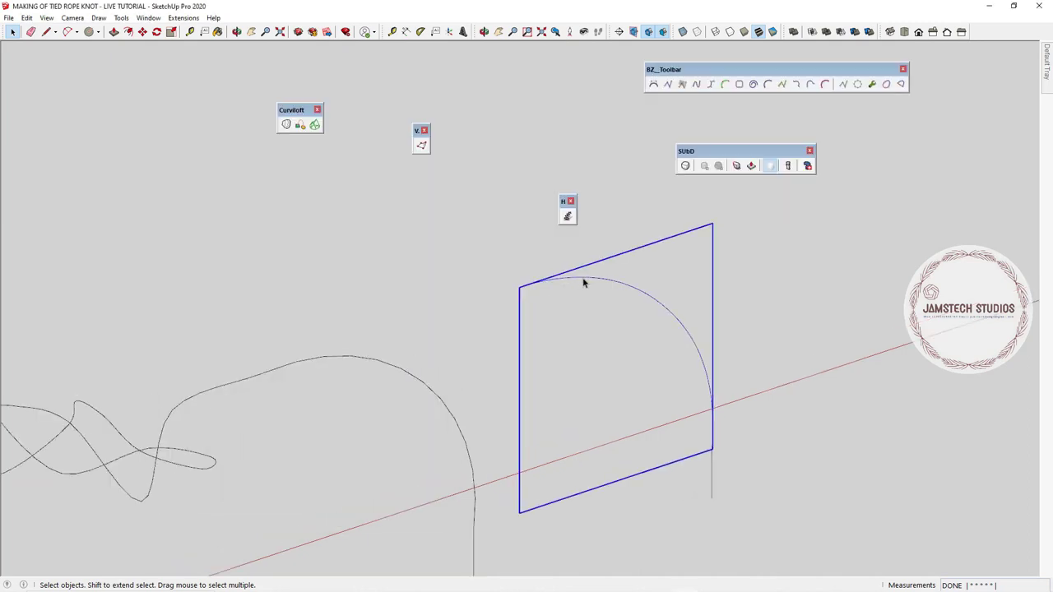
{"action": "left_click", "coordinate": [688, 302]}
Step: Set up a helix along the copied curve, rechecking the halved diameter in Calculator and setting both radii to 15824 mm
{"action": "left_click", "coordinate": [671, 312]}
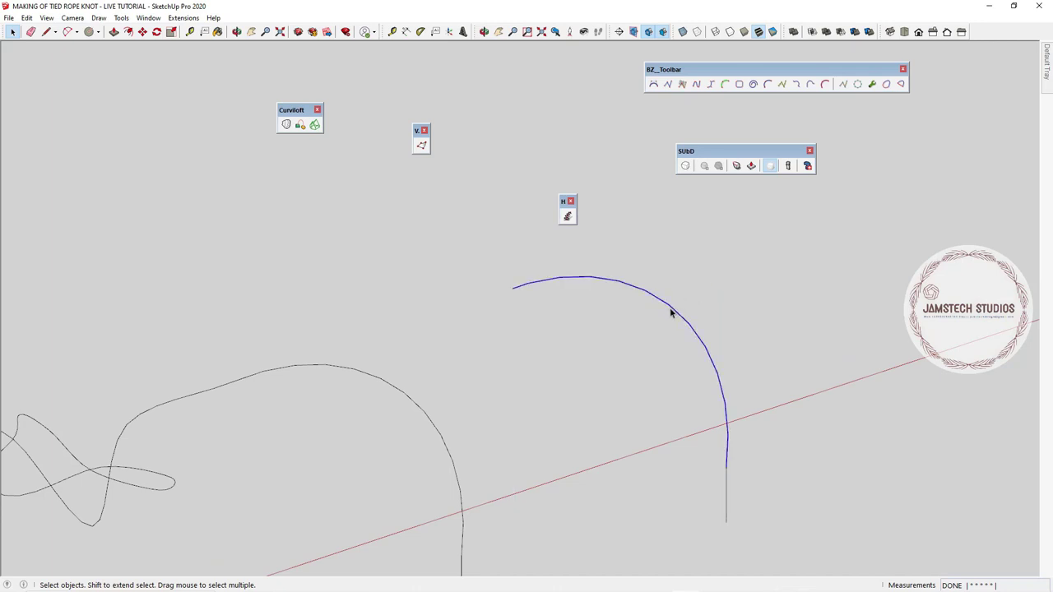
{"action": "left_click", "coordinate": [568, 218]}
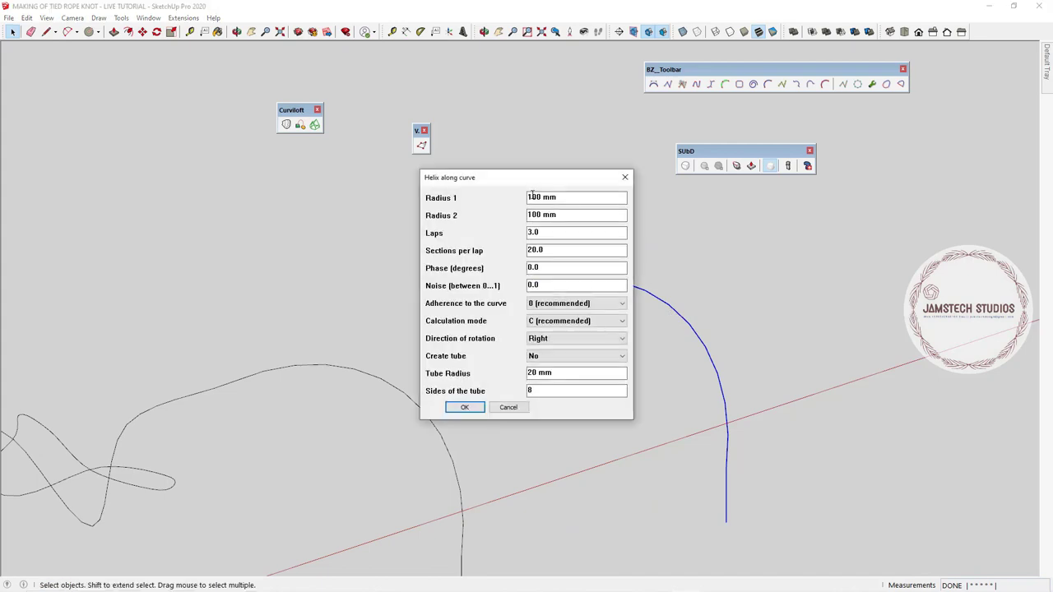
{"action": "mouse_move", "coordinate": [434, 589]}
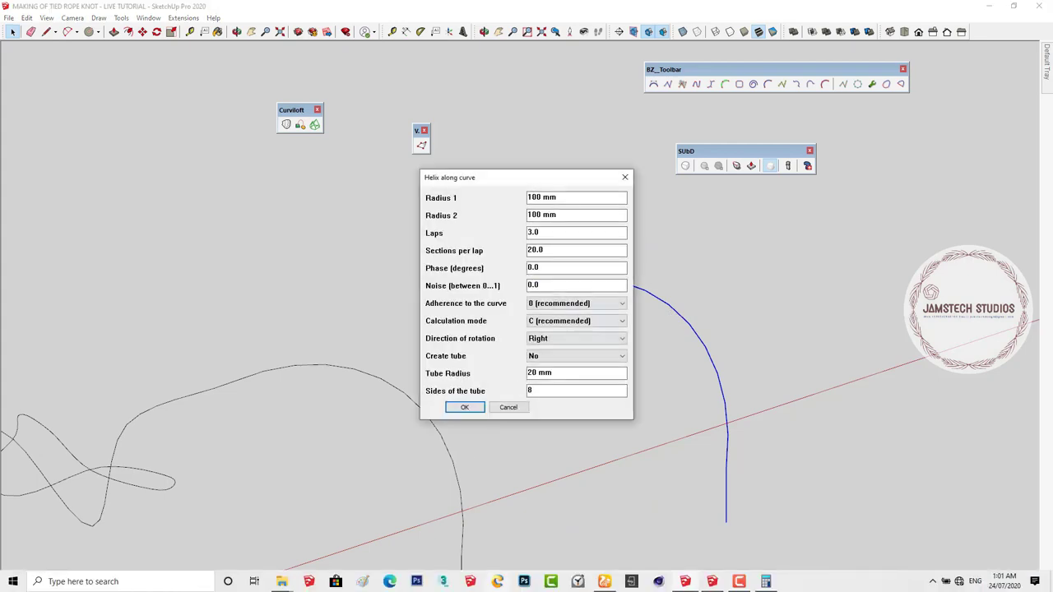
{"action": "left_click", "coordinate": [765, 581]}
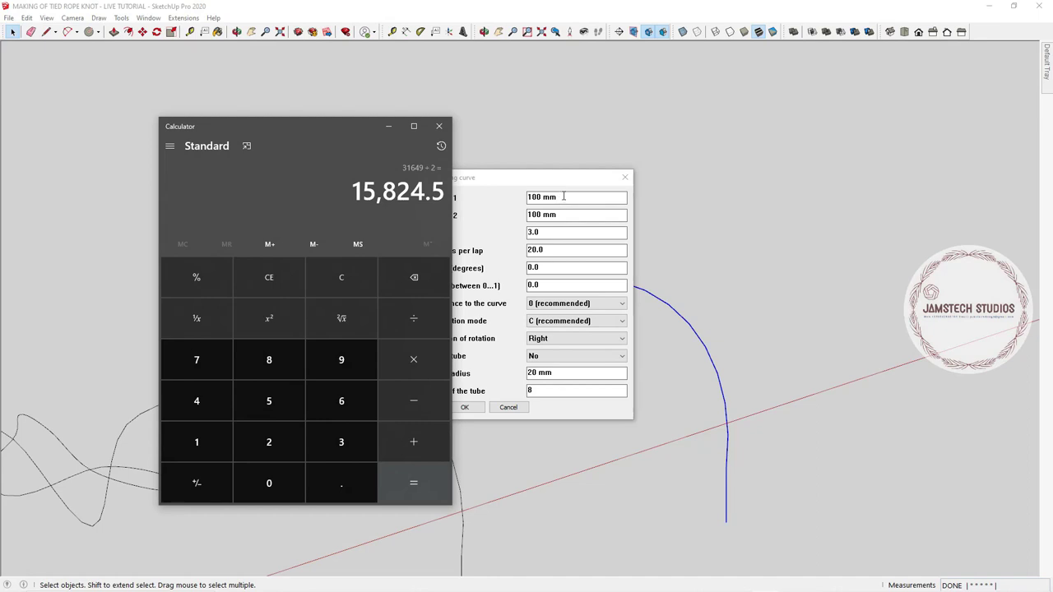
{"action": "left_click", "coordinate": [563, 196]}
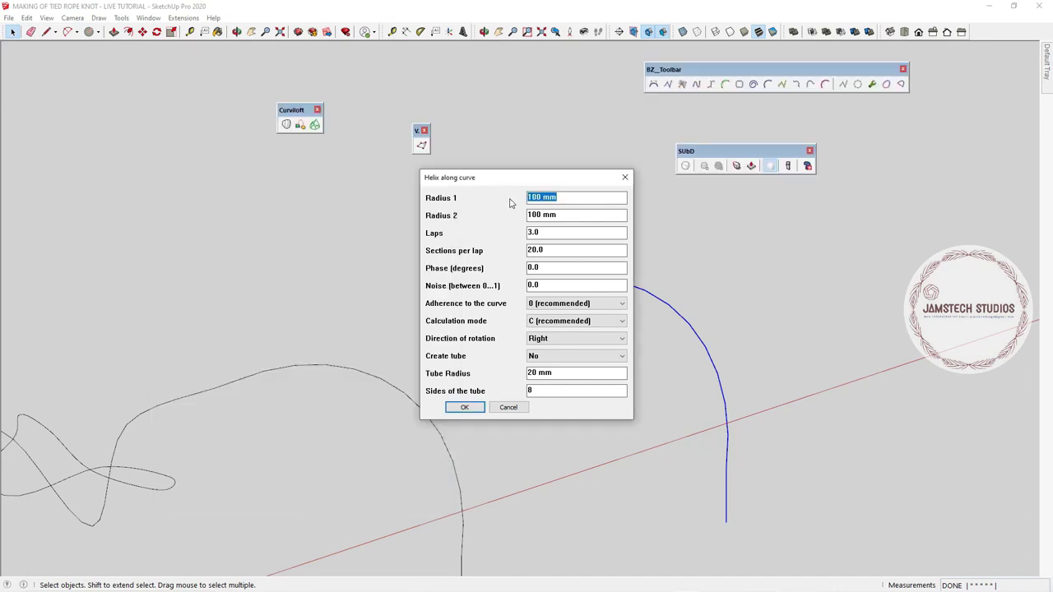
{"action": "type", "text": "15824"}
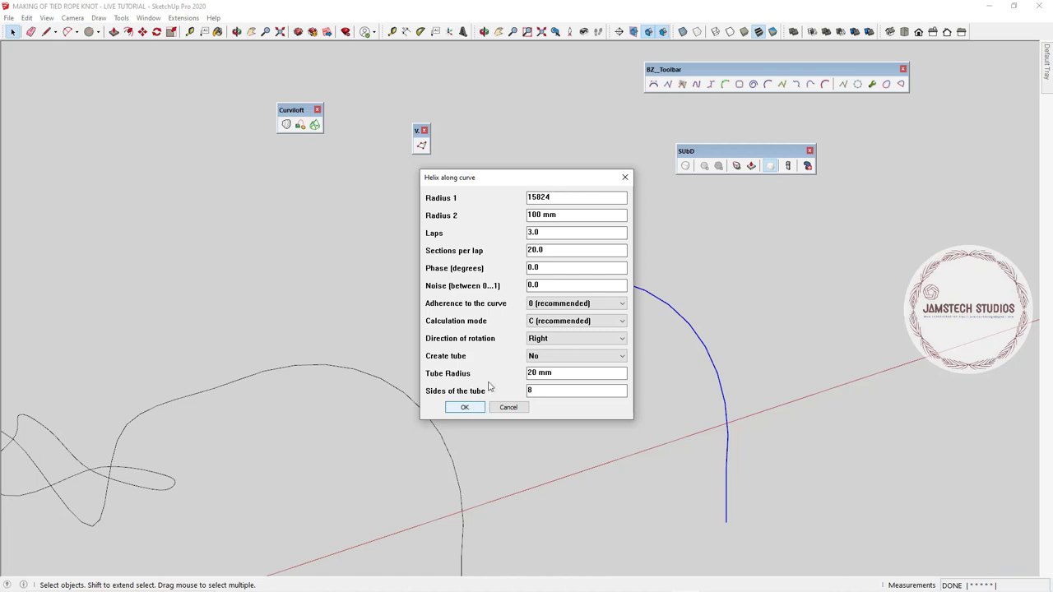
{"action": "key", "text": "Tab"}
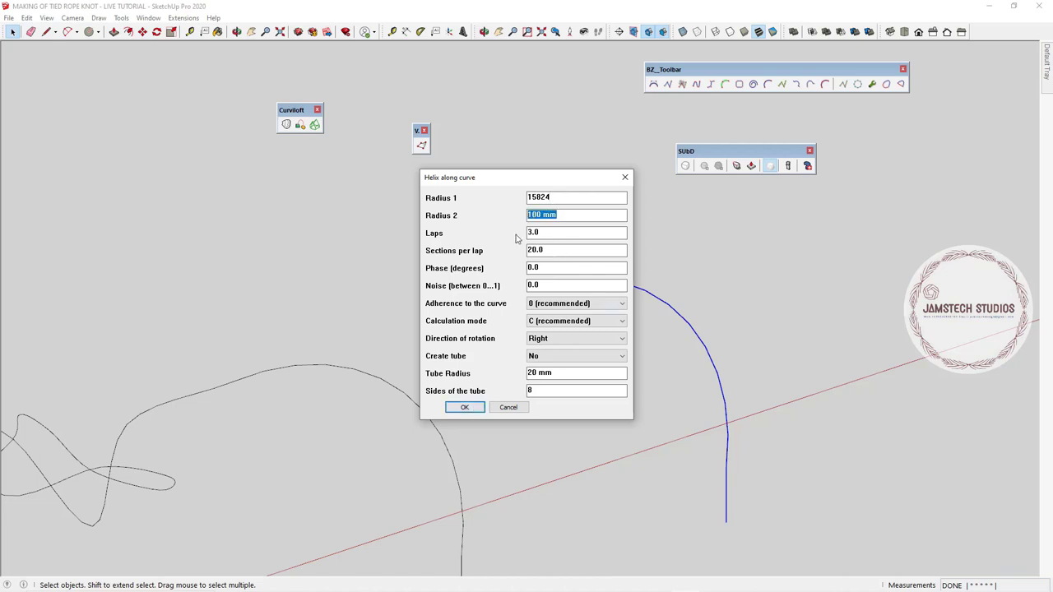
{"action": "type", "text": "1"}
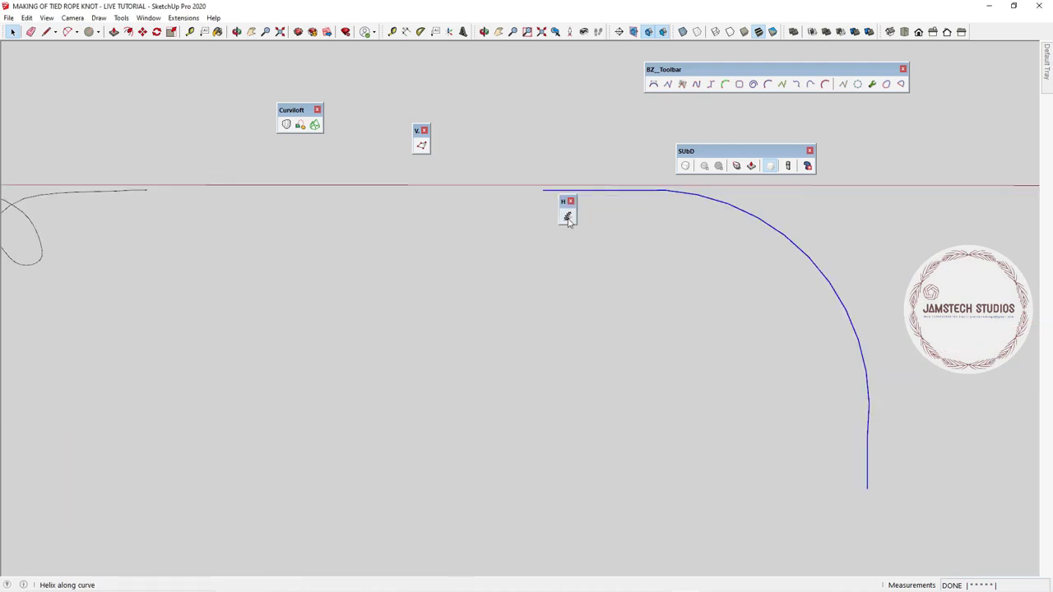
Step: Try a helix with 10 laps along the copied curve, inspect its coils, and delete the helix group
{"action": "left_click", "coordinate": [567, 217]}
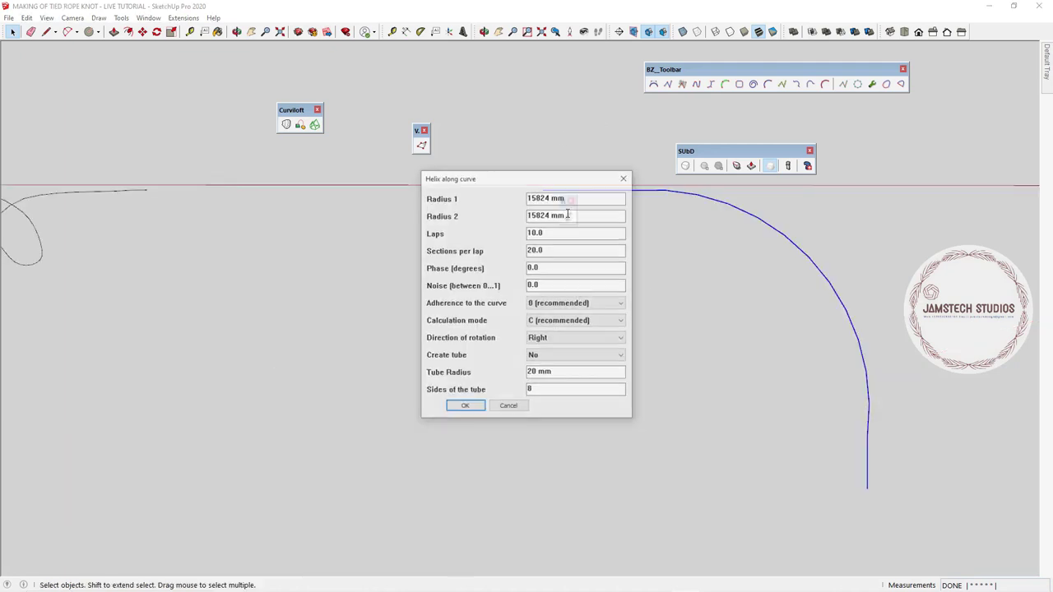
{"action": "left_click", "coordinate": [473, 409]}
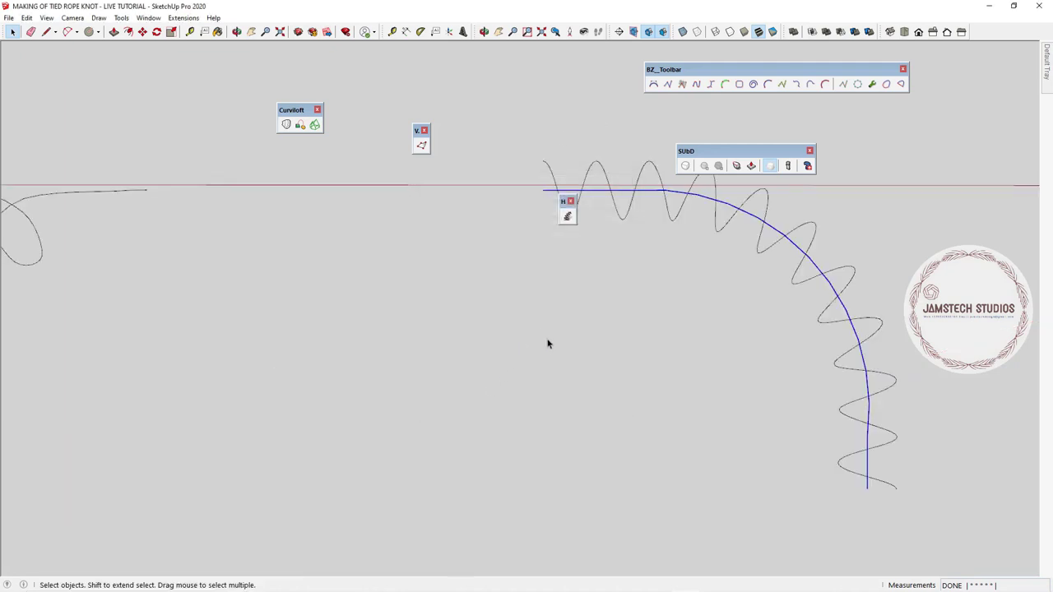
{"action": "scroll", "coordinate": [548, 340], "scroll_direction": "down", "scroll_amount": 1}
{"action": "left_click", "coordinate": [618, 339]}
{"action": "scroll", "coordinate": [609, 207], "scroll_direction": "up", "scroll_amount": 4}
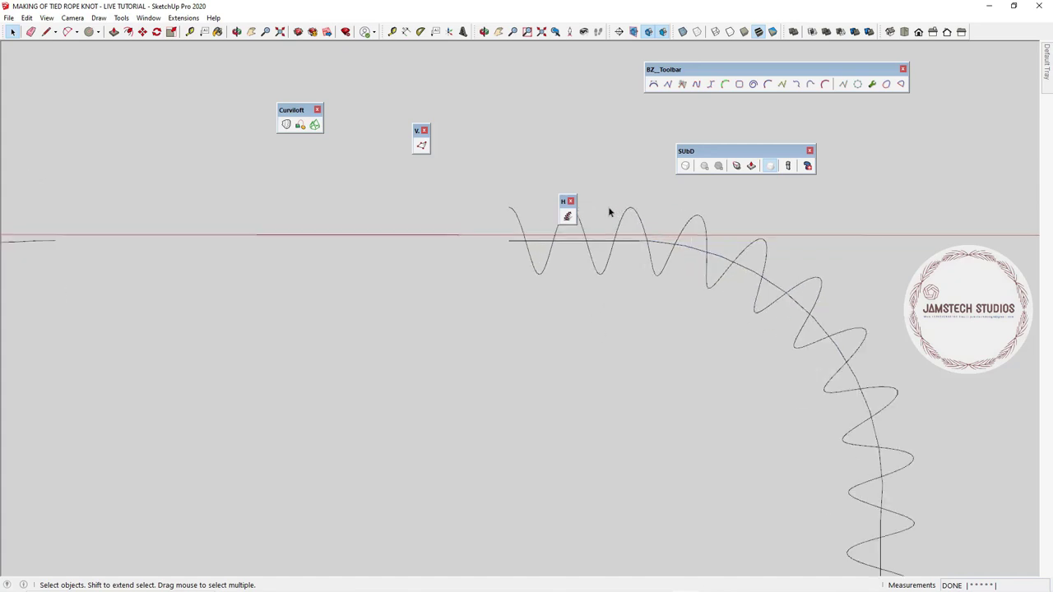
{"action": "scroll", "coordinate": [590, 352], "scroll_direction": "down", "scroll_amount": 1}
{"action": "scroll", "coordinate": [590, 354], "scroll_direction": "down", "scroll_amount": 3}
{"action": "middle_click_drag", "start_coordinate": [591, 334], "coordinate": [657, 313]}
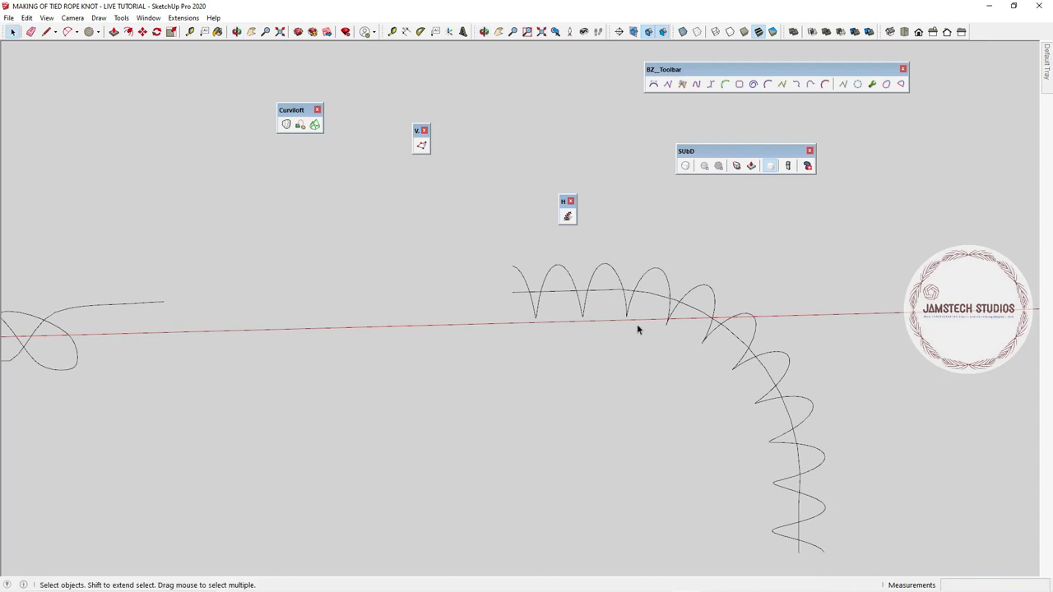
{"action": "left_click", "coordinate": [585, 311]}
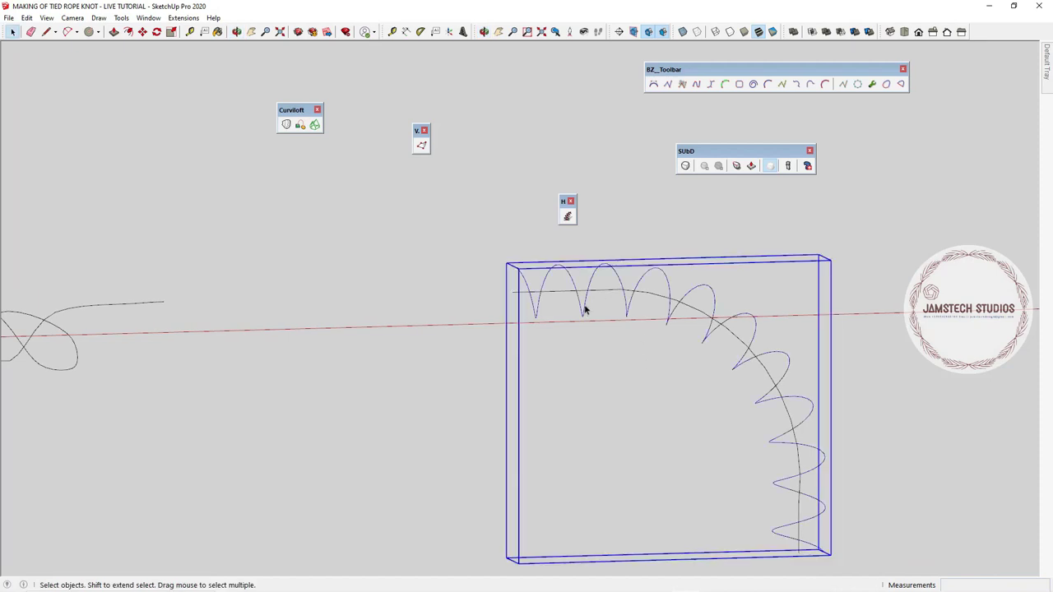
{"action": "key", "text": "Delete"}
Step: Generate a helix along the same curve with six laps, keeping both radii at 15824 mm
{"action": "left_click", "coordinate": [585, 293]}
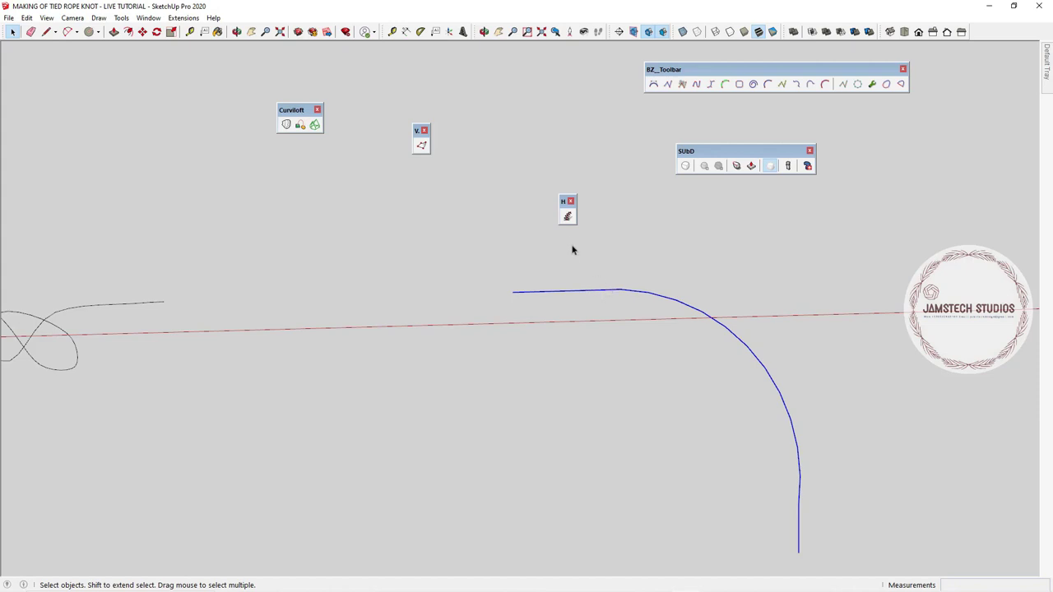
{"action": "left_click", "coordinate": [567, 217]}
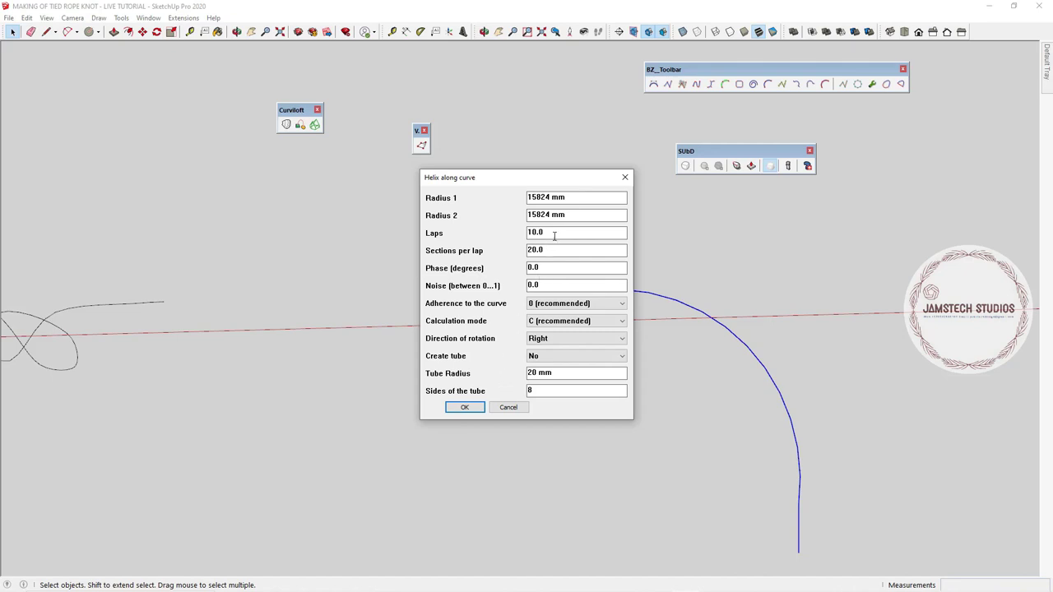
{"action": "left_click_drag", "start_coordinate": [555, 235], "coordinate": [517, 251]}
{"action": "type", "text": "8"}
{"action": "left_click", "coordinate": [464, 407]}
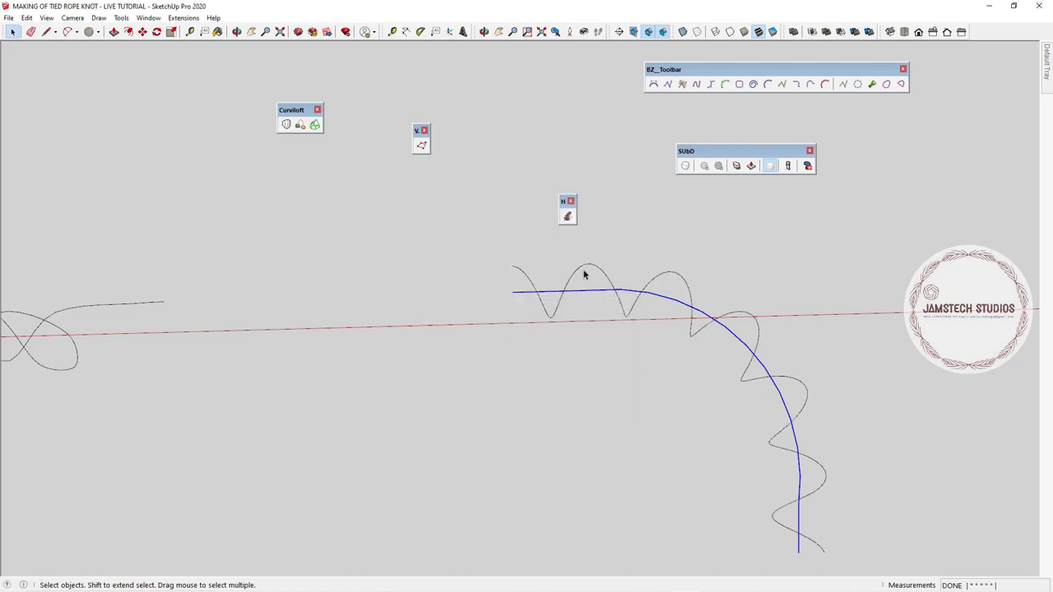
Step: Move the helix group by the upper corner at its start onto the free end of the chained-knot path
{"action": "middle_click_drag", "start_coordinate": [584, 274], "coordinate": [608, 277]}
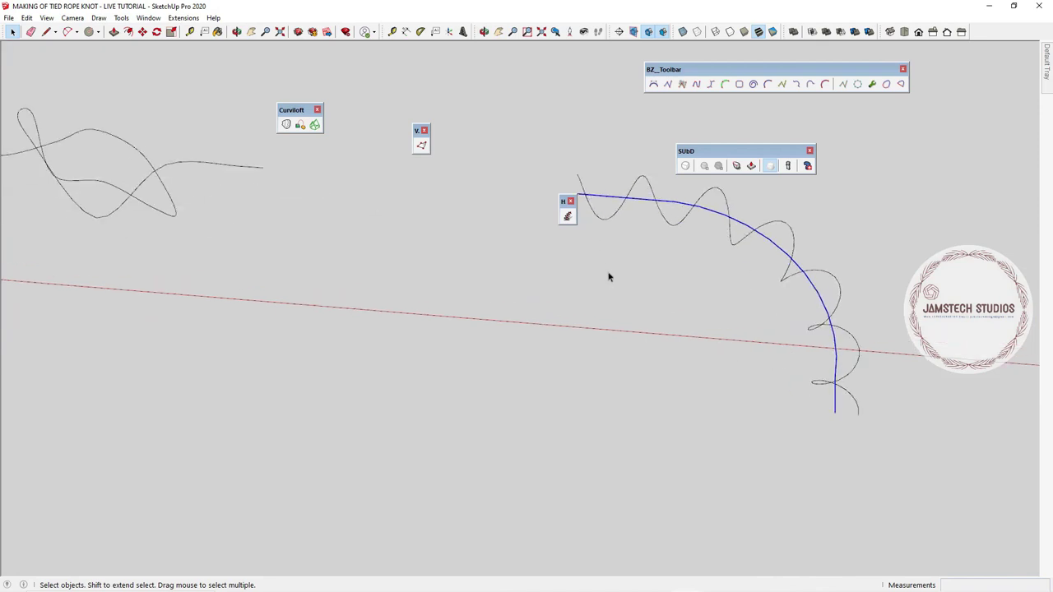
{"action": "left_click", "coordinate": [602, 222]}
{"action": "left_click", "coordinate": [605, 222]}
{"action": "middle_click_drag", "start_coordinate": [605, 222], "coordinate": [730, 286]}
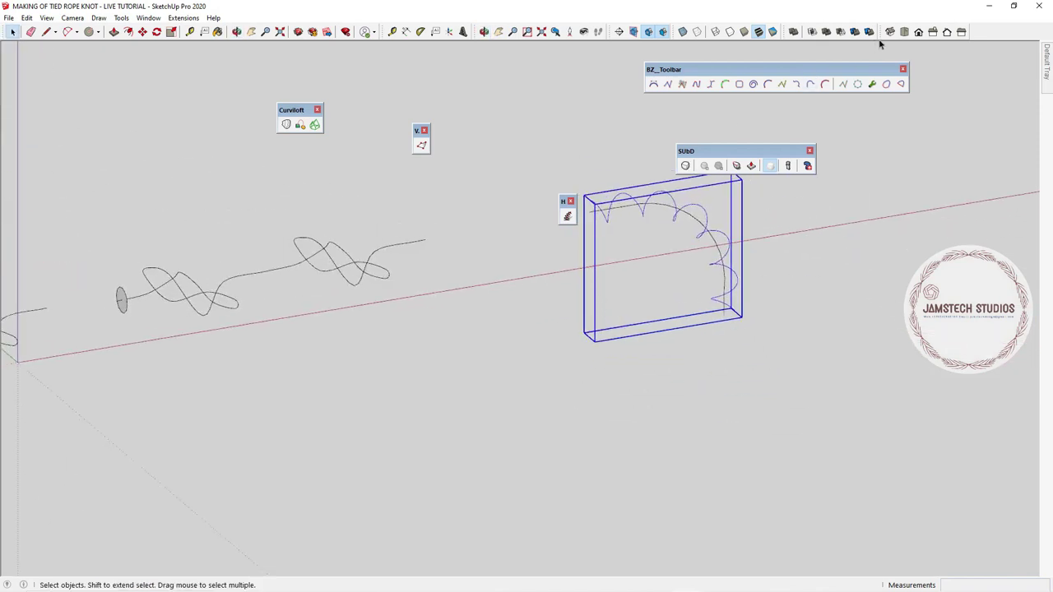
{"action": "left_click", "coordinate": [918, 33]}
{"action": "scroll", "coordinate": [766, 278], "scroll_direction": "up", "scroll_amount": 1}
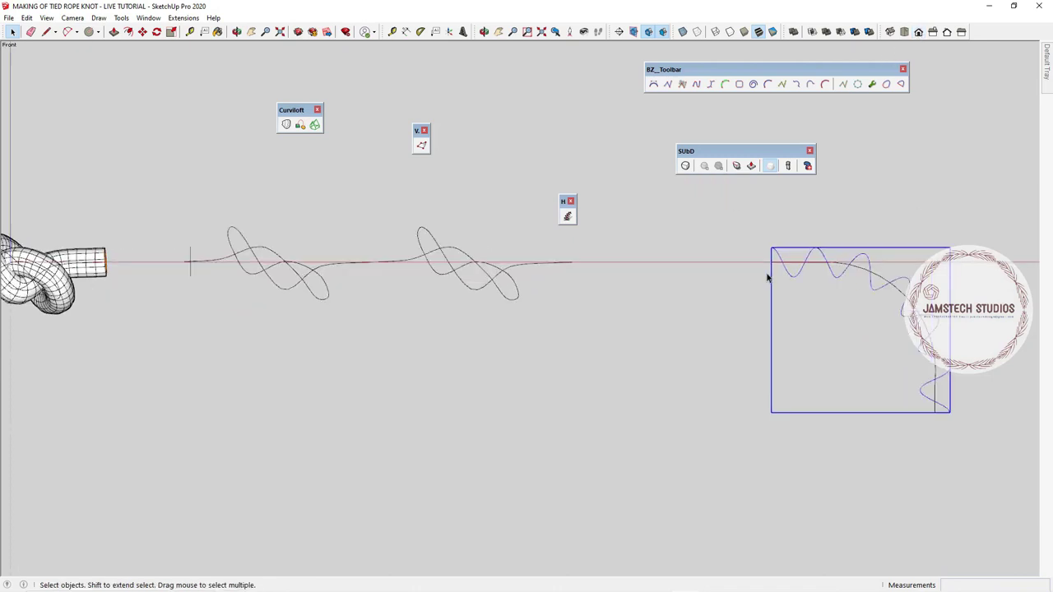
{"action": "key", "text": "m"}
{"action": "left_click", "coordinate": [770, 247]}
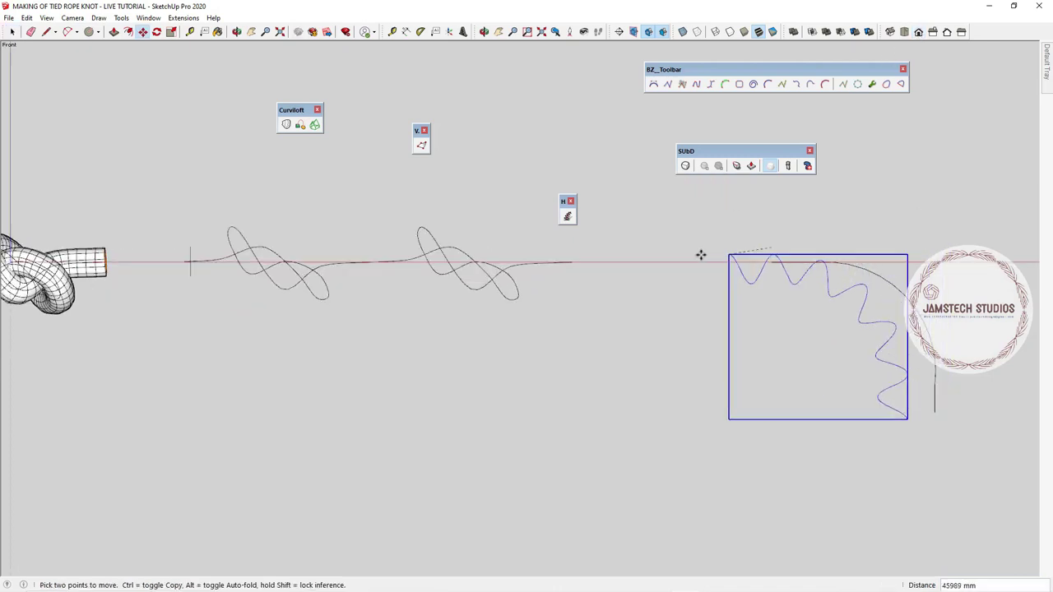
{"action": "left_click", "coordinate": [571, 262]}
{"action": "scroll", "coordinate": [581, 262], "scroll_direction": "up", "scroll_amount": 1}
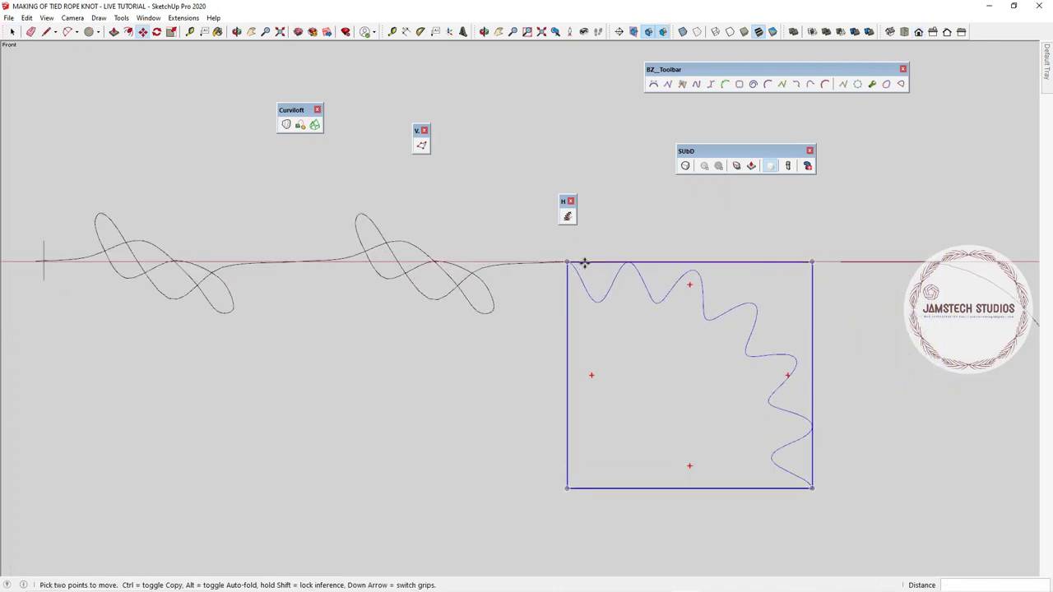
Step: Move the helix group about 34200 mm downward and about 39700 mm along the red axis away from the path's end
{"action": "left_click", "coordinate": [590, 314]}
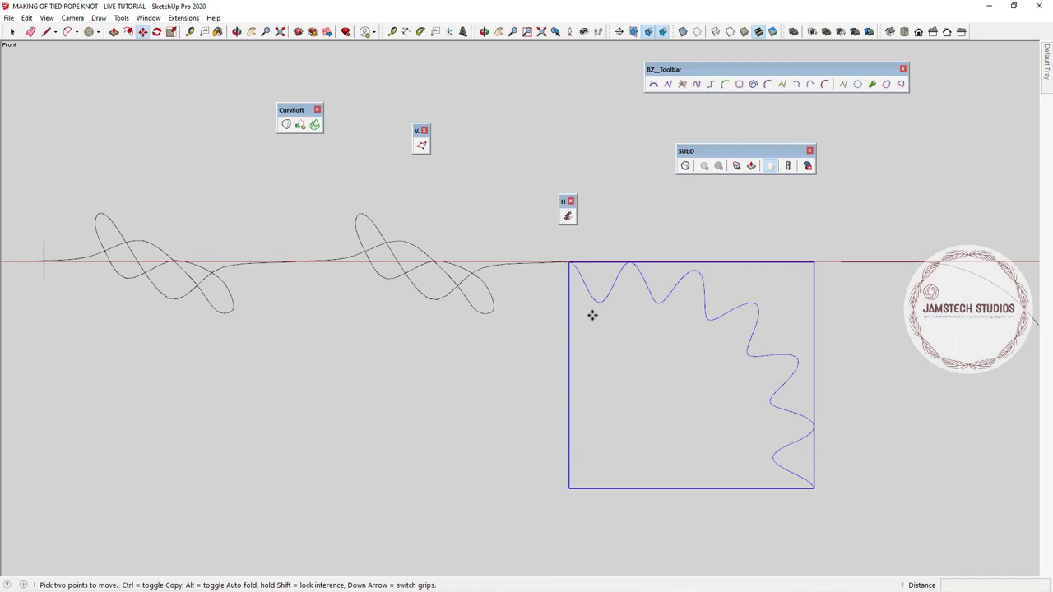
{"action": "left_click", "coordinate": [592, 359]}
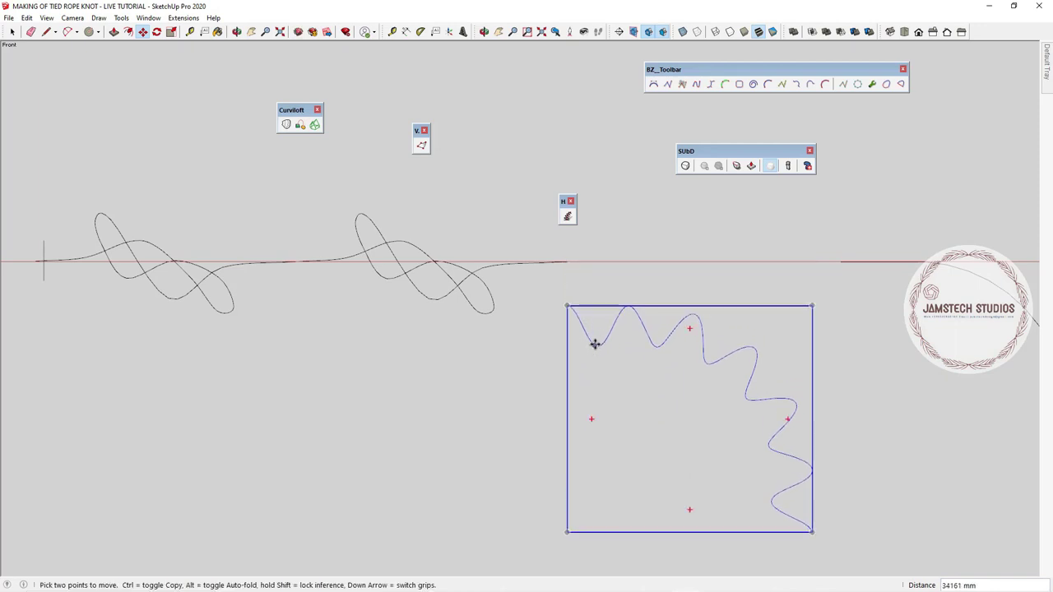
{"action": "left_click", "coordinate": [592, 291]}
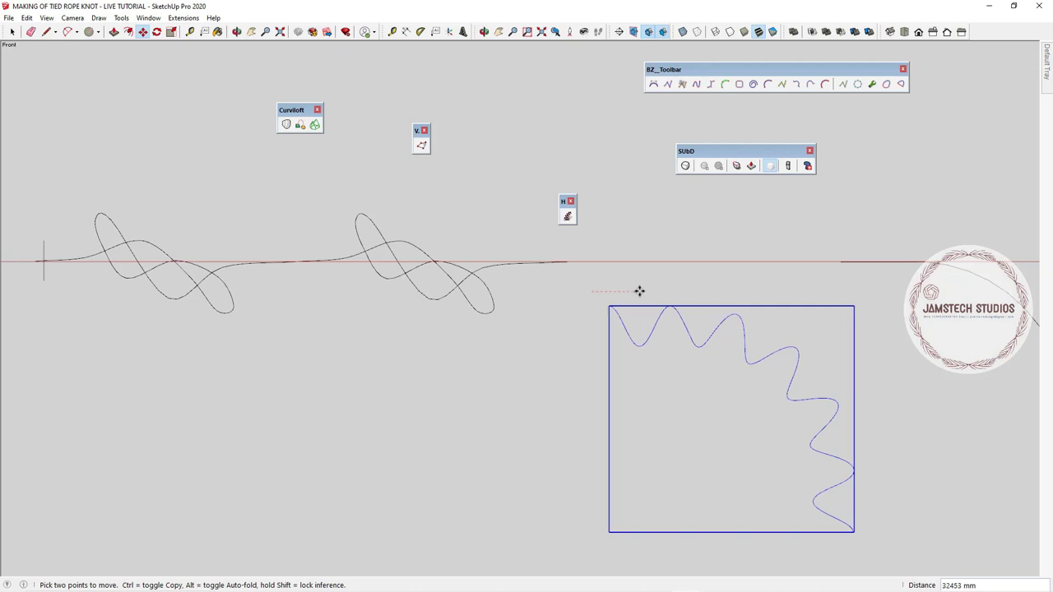
{"action": "left_click", "coordinate": [641, 291]}
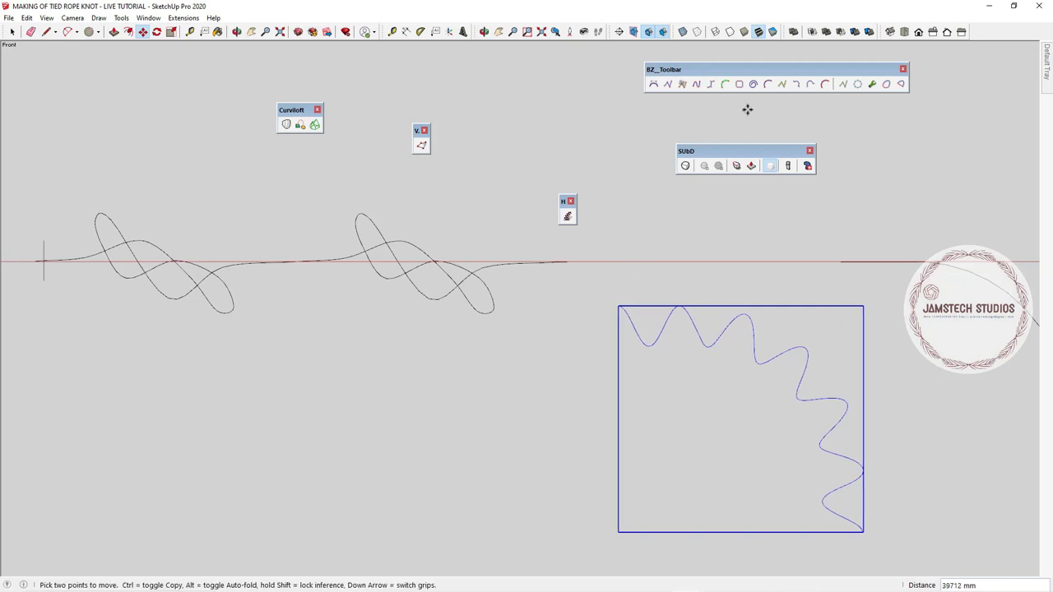
Step: Open the helix group for editing, working at its end nearest the chained-knot path
{"action": "left_click", "coordinate": [906, 33]}
{"action": "scroll", "coordinate": [632, 263], "scroll_direction": "up", "scroll_amount": 3}
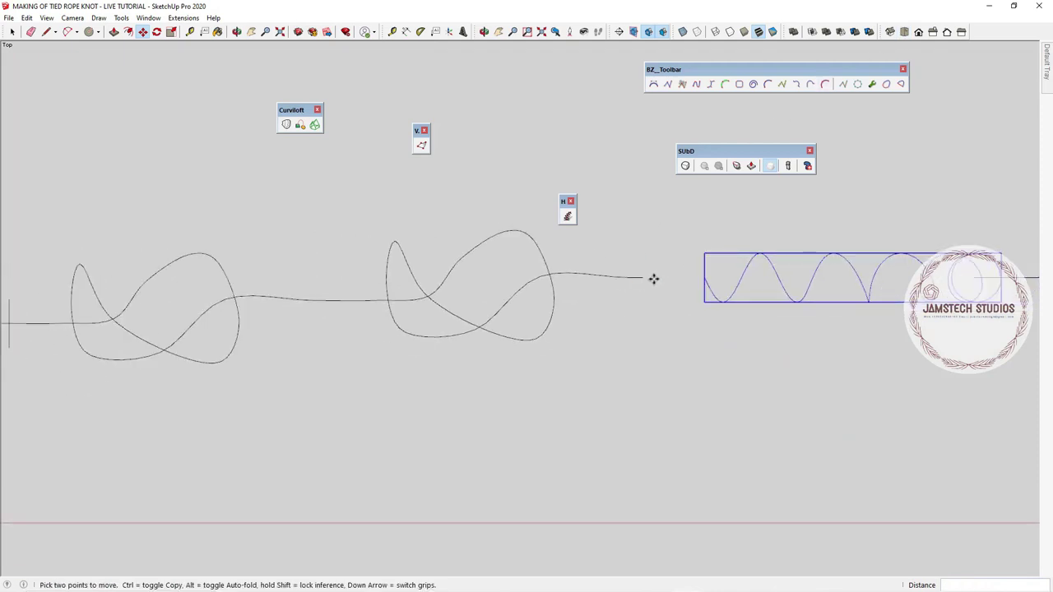
{"action": "scroll", "coordinate": [707, 281], "scroll_direction": "up", "scroll_amount": 2}
{"action": "scroll", "coordinate": [639, 294], "scroll_direction": "up", "scroll_amount": 2}
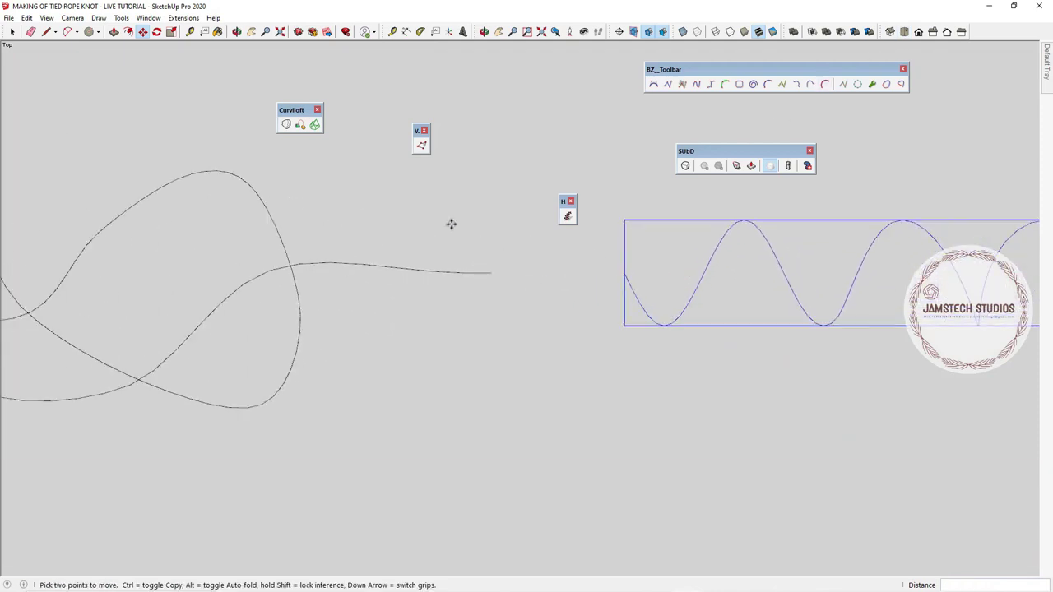
{"action": "left_click", "coordinate": [12, 31]}
{"action": "scroll", "coordinate": [575, 277], "scroll_direction": "up", "scroll_amount": 1}
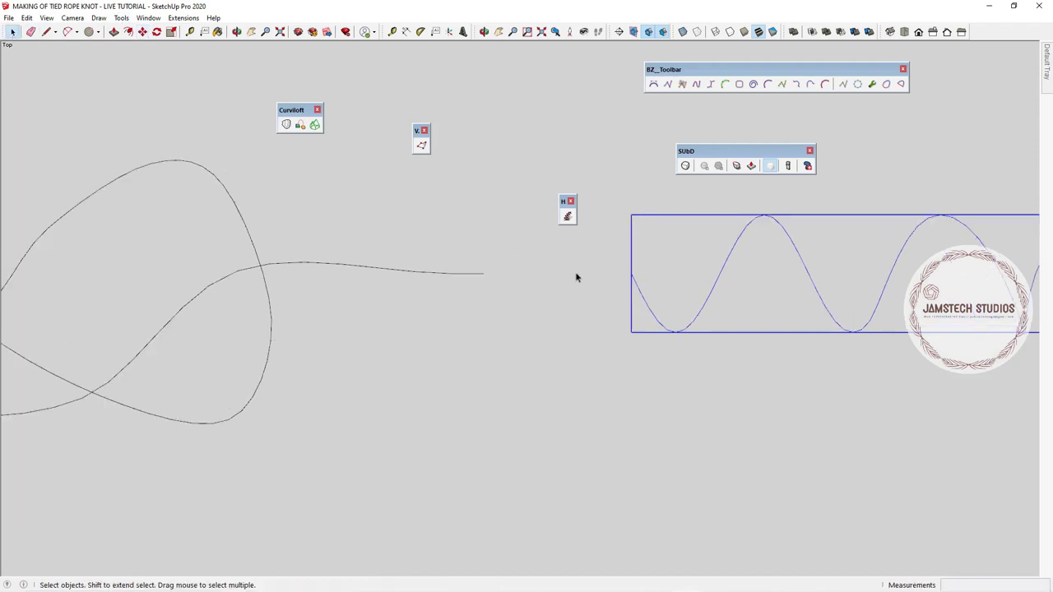
{"action": "scroll", "coordinate": [575, 277], "scroll_direction": "up", "scroll_amount": 2}
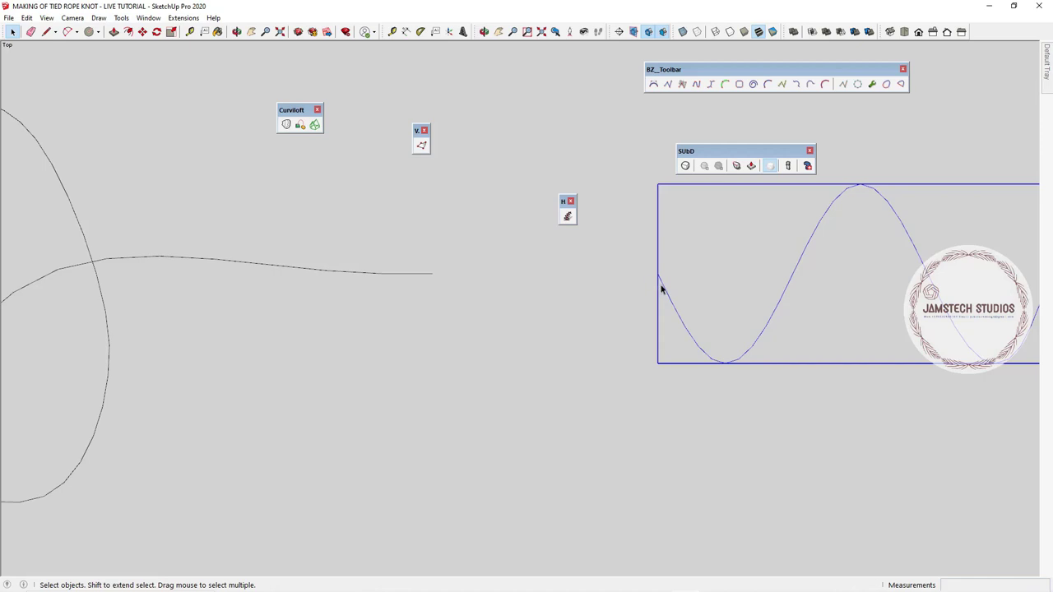
{"action": "double_click", "coordinate": [662, 288]}
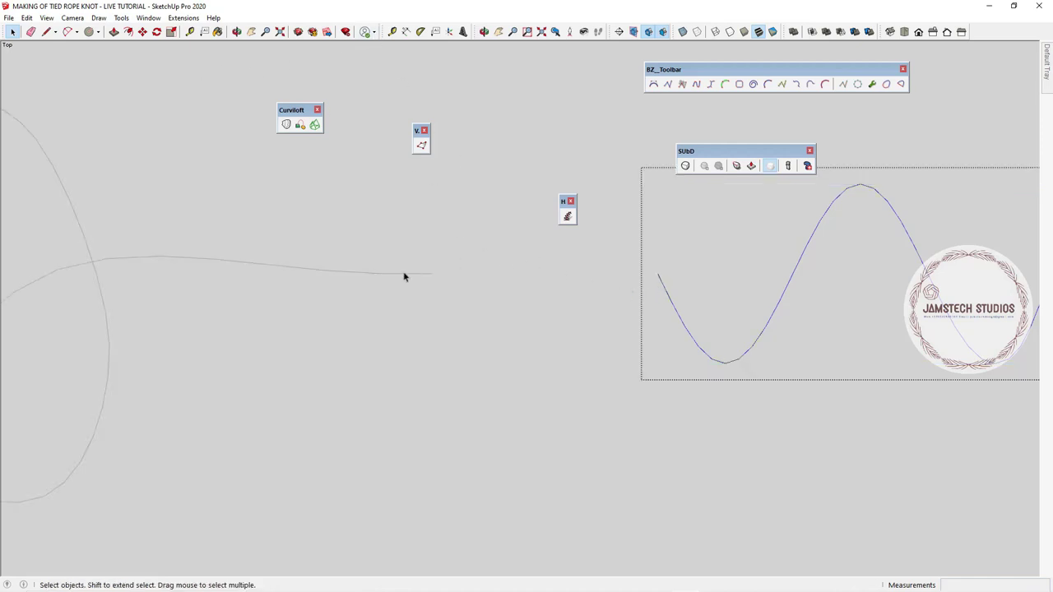
Step: Draw a tangent arc with a bulge of about 7500 mm from the path's free end to a vertex near the helix's start
{"action": "left_click", "coordinate": [70, 33]}
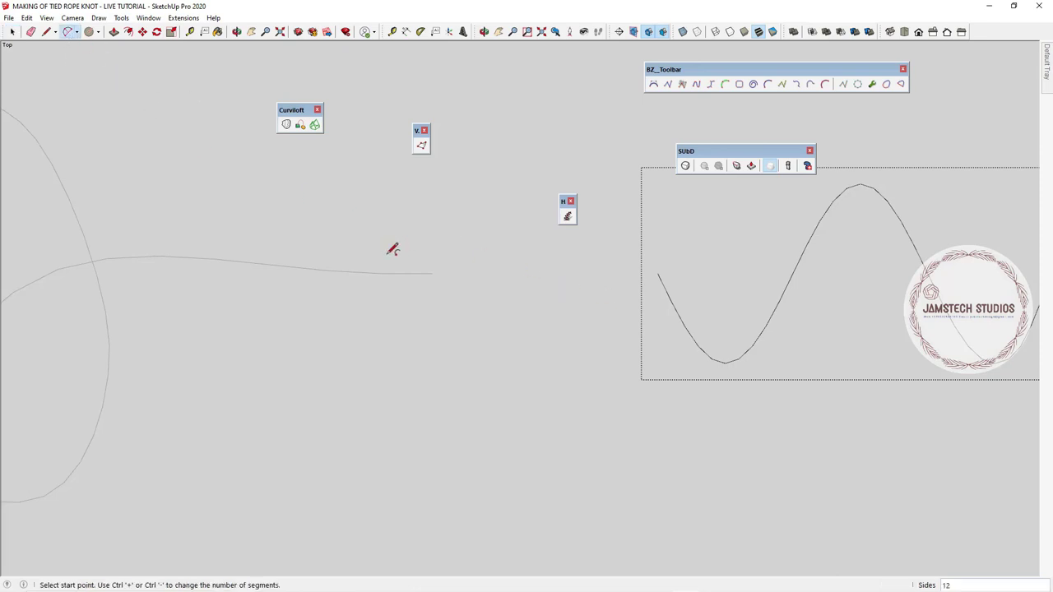
{"action": "left_click", "coordinate": [431, 273]}
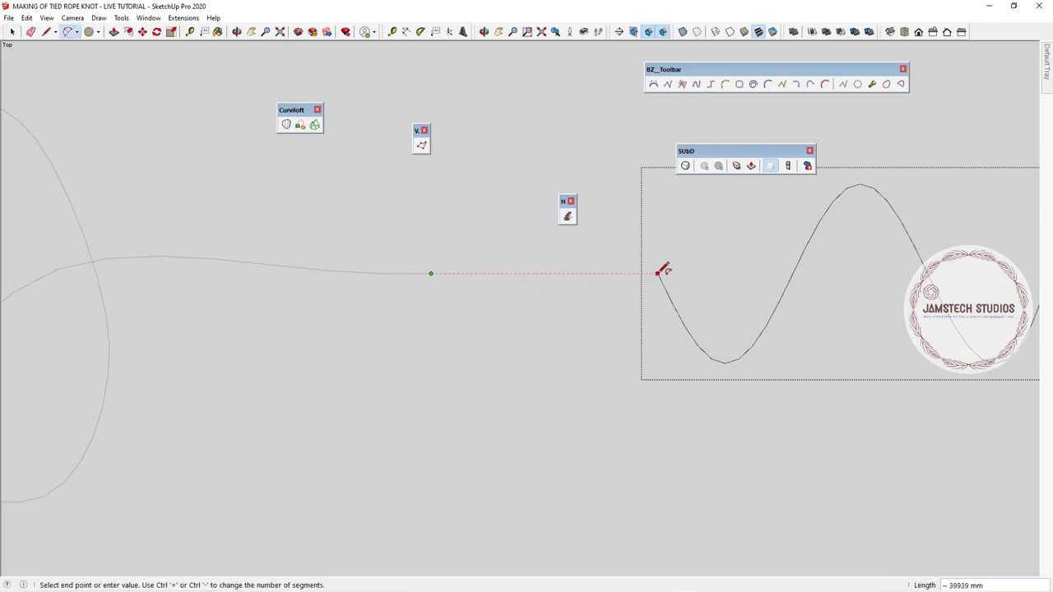
{"action": "left_click", "coordinate": [678, 314]}
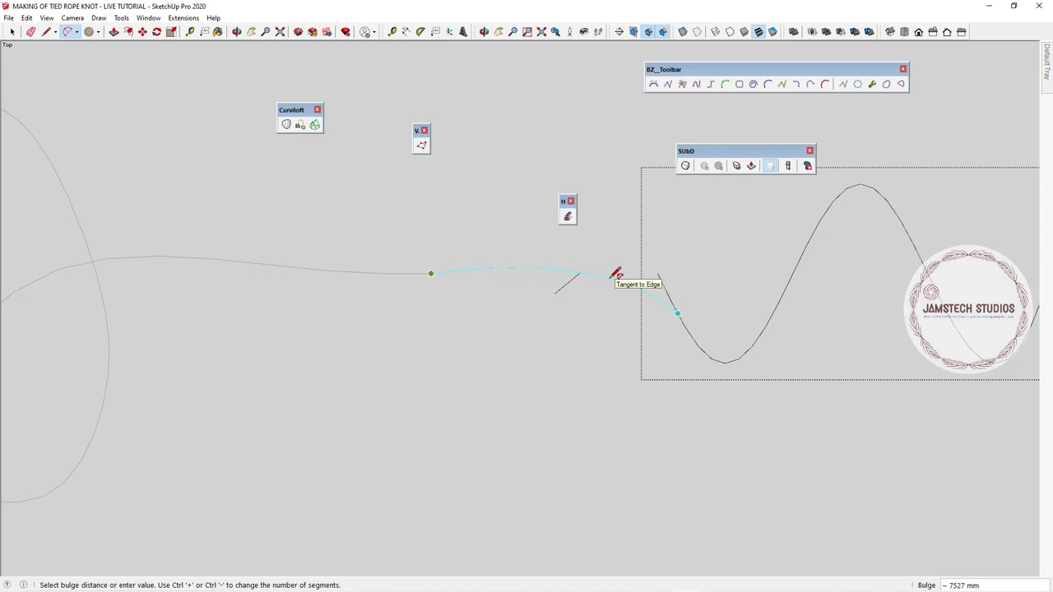
{"action": "left_click", "coordinate": [615, 273]}
{"action": "scroll", "coordinate": [670, 321], "scroll_direction": "up", "scroll_amount": 3}
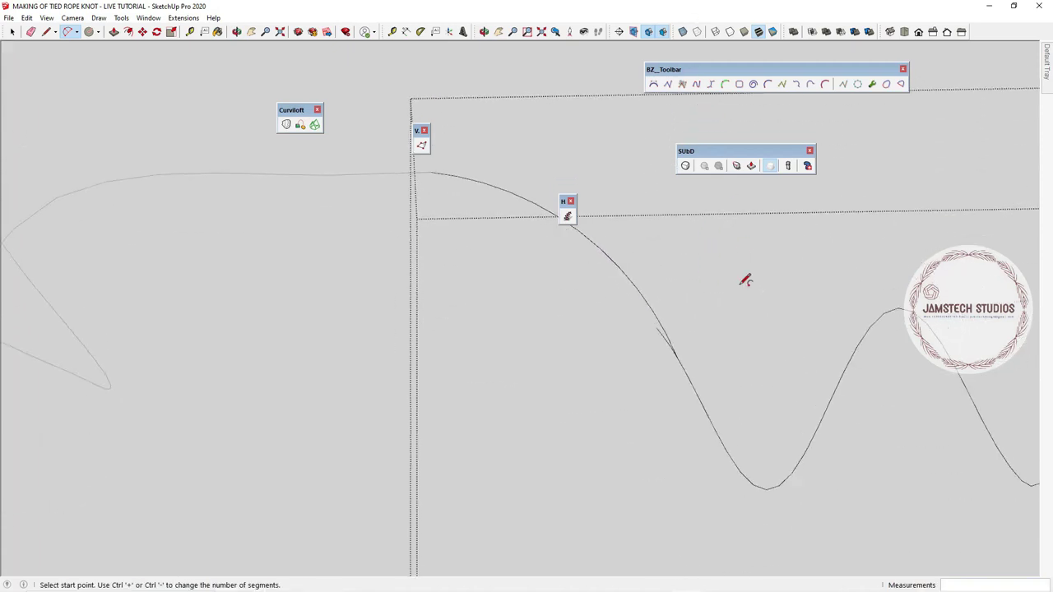
{"action": "middle_click_drag", "start_coordinate": [745, 280], "coordinate": [337, 241]}
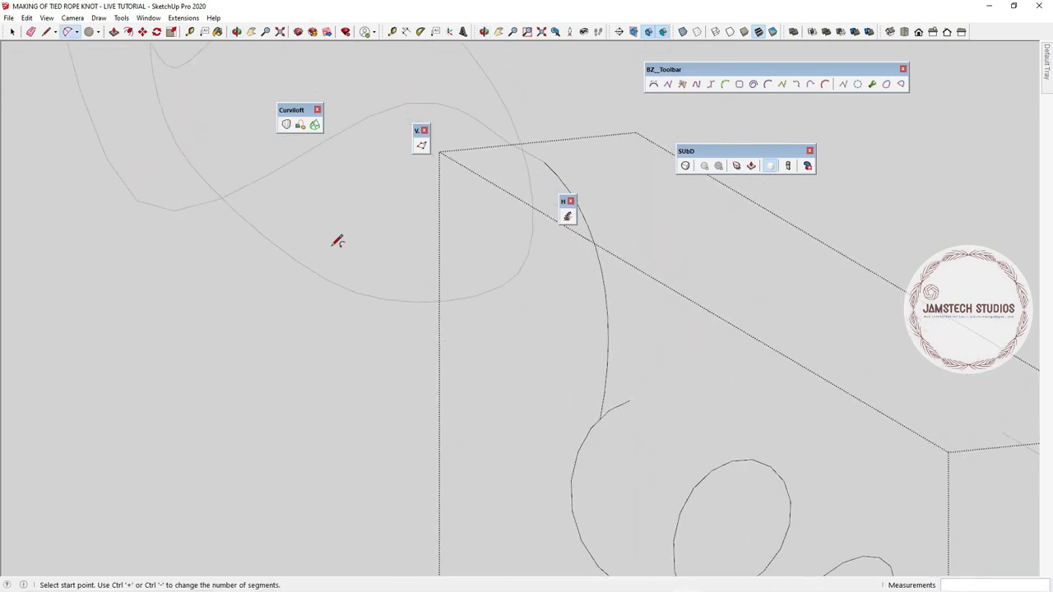
{"action": "left_click", "coordinate": [570, 479]}
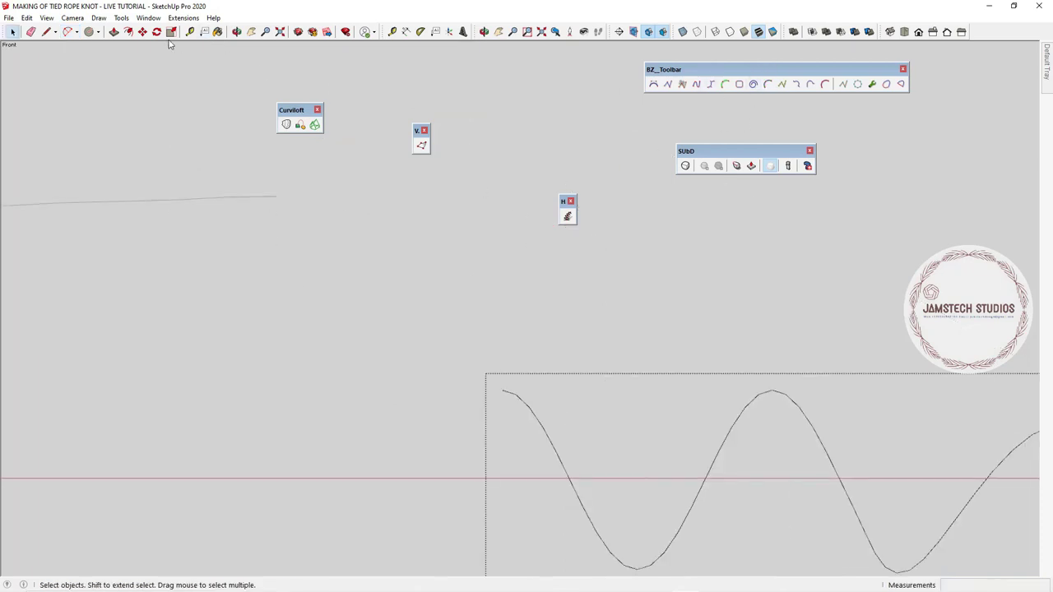
{"action": "left_click", "coordinate": [69, 31]}
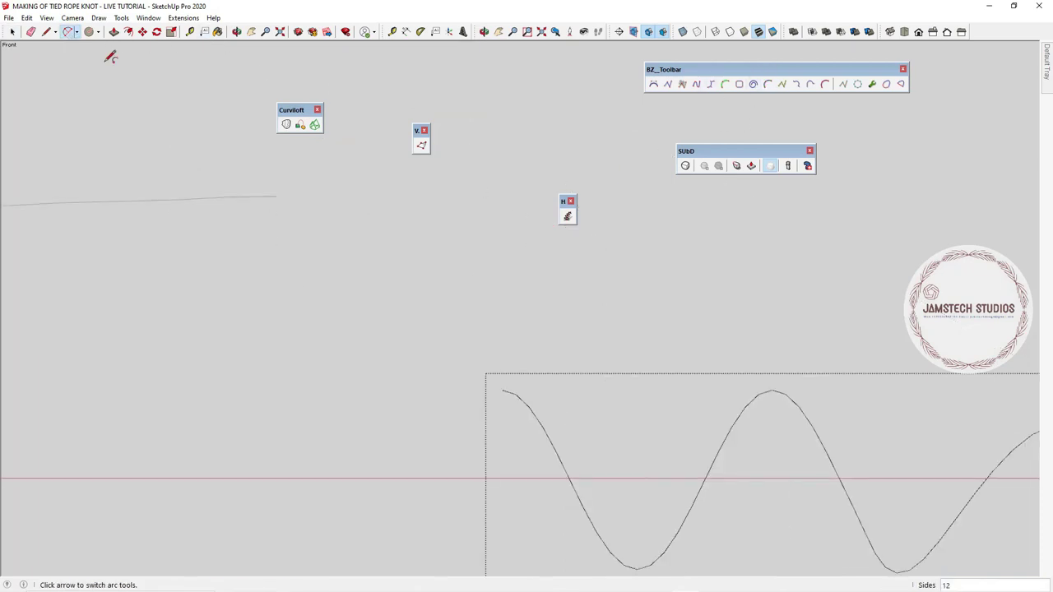
{"action": "left_click", "coordinate": [274, 195]}
{"action": "left_click", "coordinate": [568, 479]}
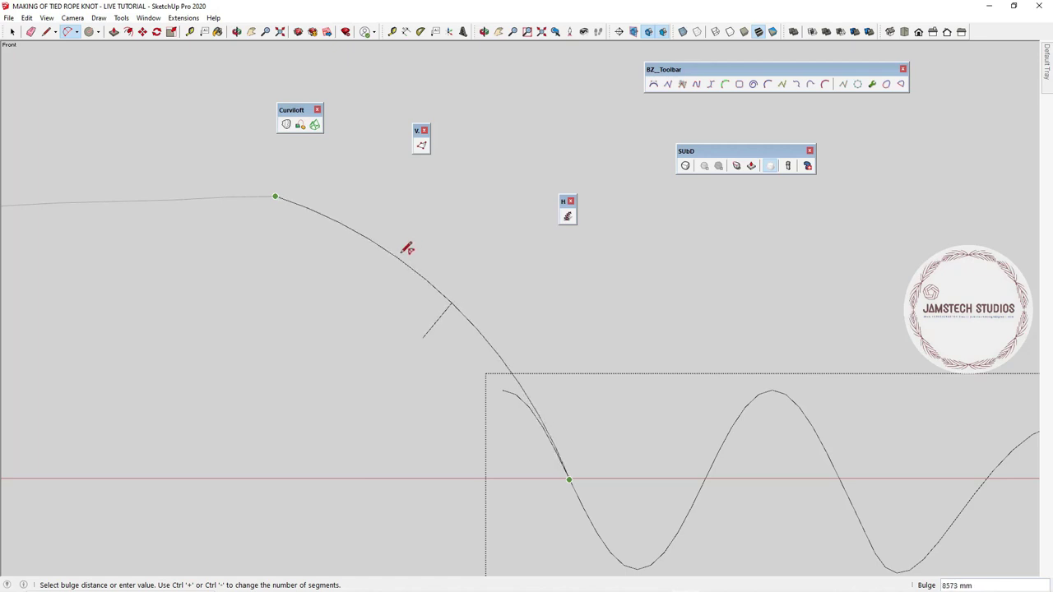
{"action": "key", "text": "Escape"}
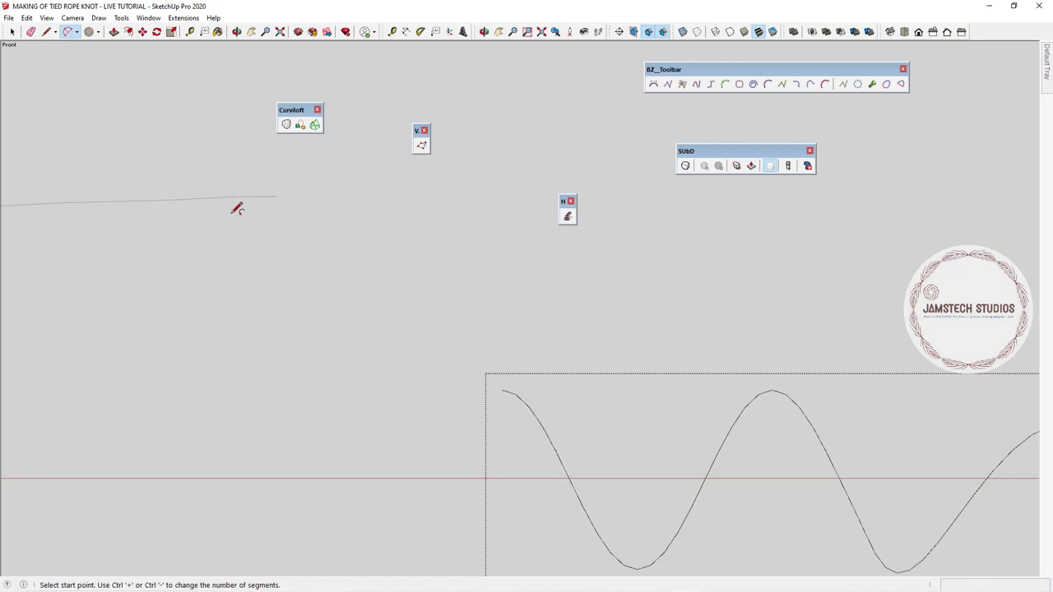
Step: Draw an arc from the chained-knot path's second-to-last vertex to a vertex near the helix's start, tangent to the helix
{"action": "left_click", "coordinate": [172, 199]}
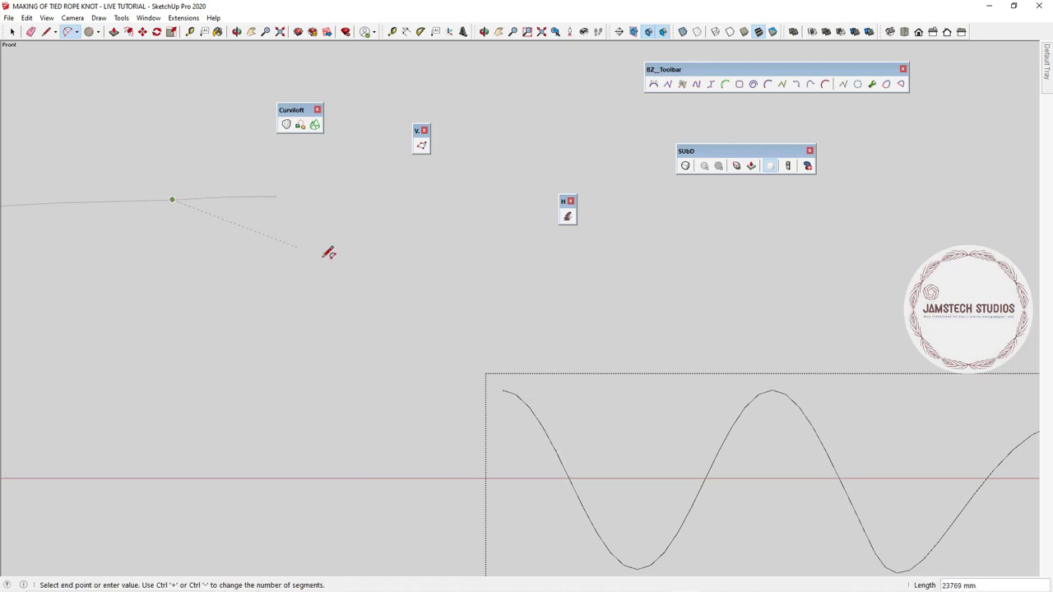
{"action": "left_click", "coordinate": [549, 439]}
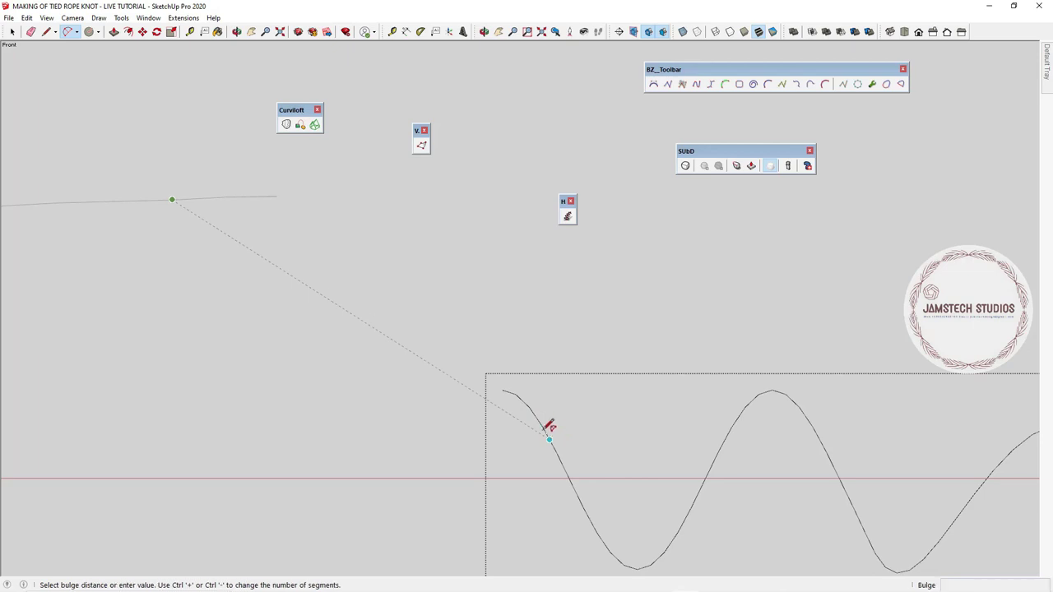
{"action": "left_click", "coordinate": [542, 361]}
Step: Delete the helix's leftover start segments that extend past the vertex where the connecting arc joins
{"action": "middle_click_drag", "start_coordinate": [566, 370], "coordinate": [447, 425]}
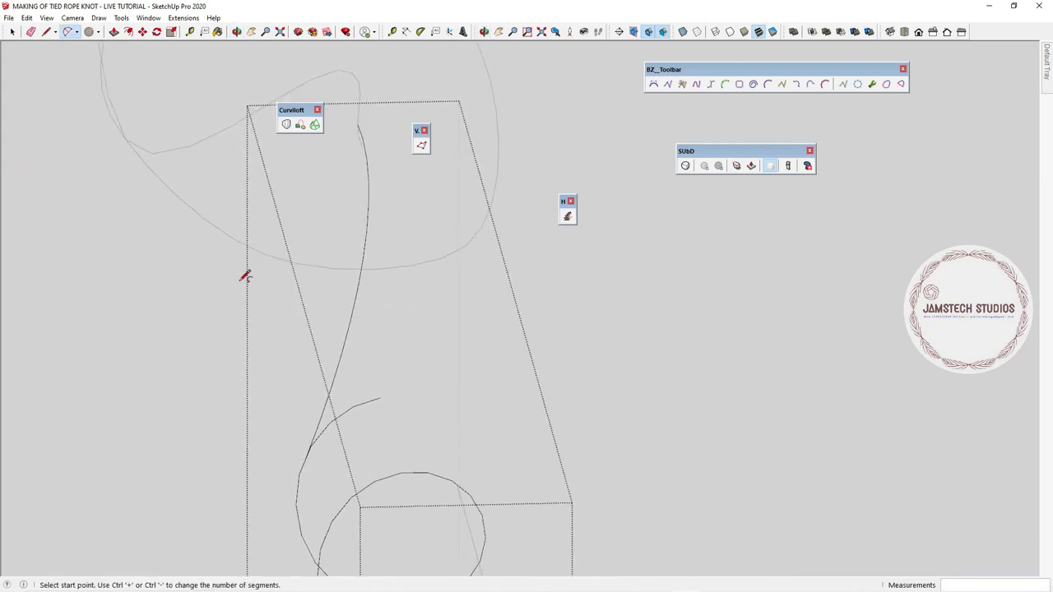
{"action": "left_click", "coordinate": [12, 33]}
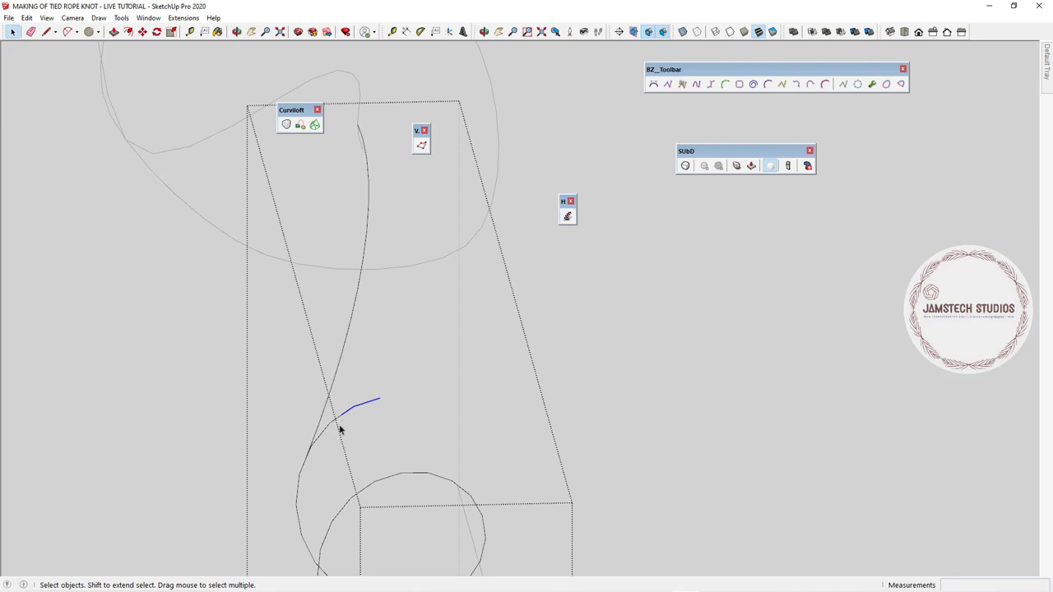
{"action": "key", "text": "Delete"}
{"action": "key", "text": "Delete"}
Step: Close the helix group and try to delete the chained-knot path's end segment that extends past the arc's start
{"action": "middle_click_drag", "start_coordinate": [320, 446], "coordinate": [518, 409]}
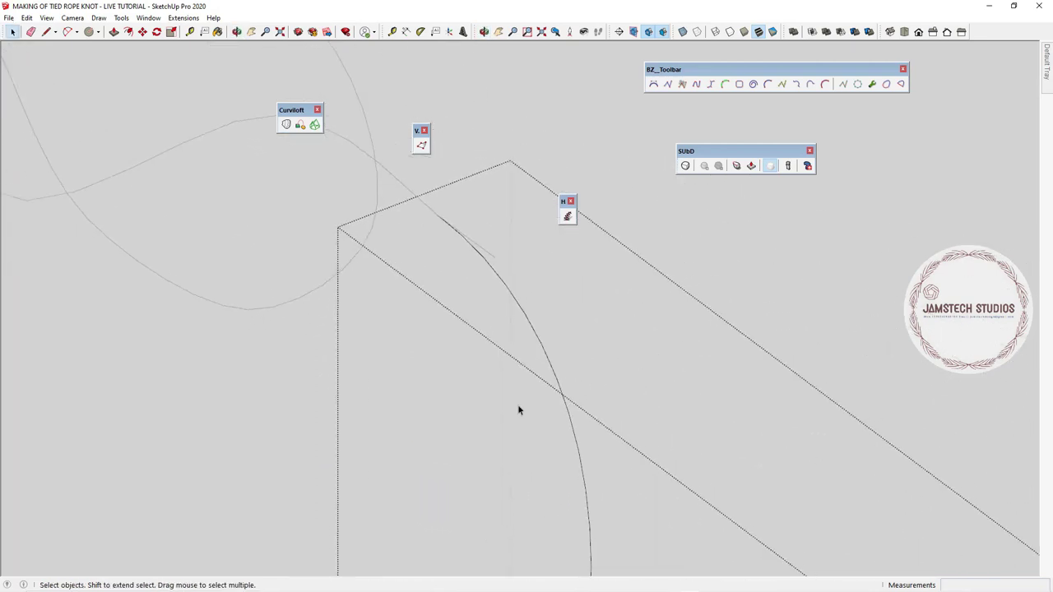
{"action": "left_click", "coordinate": [474, 190]}
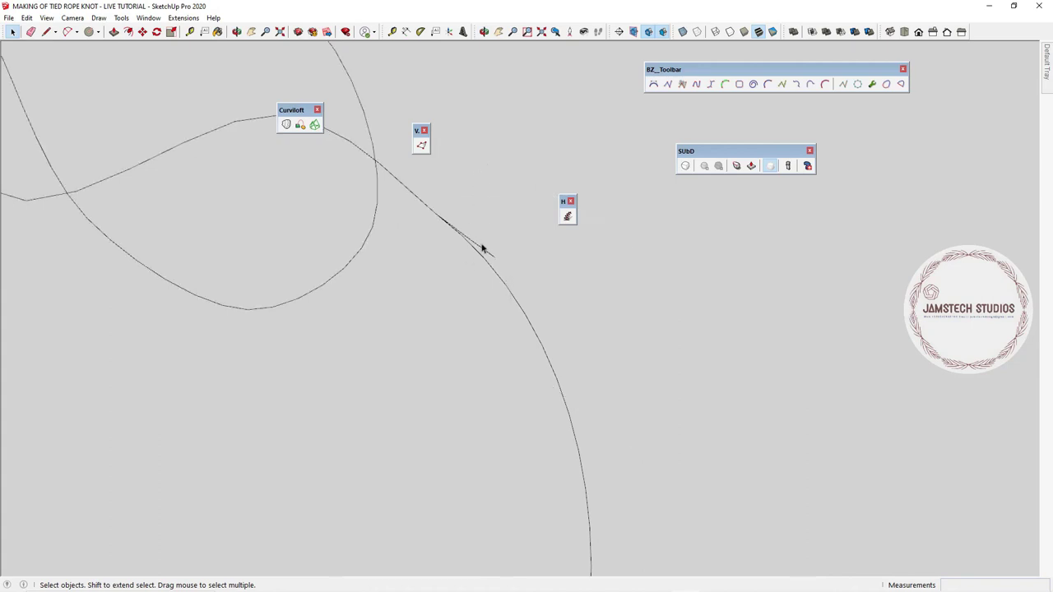
{"action": "key", "text": "Delete"}
{"action": "key", "text": "Delete"}
{"action": "scroll", "coordinate": [466, 238], "scroll_direction": "up", "scroll_amount": 3}
{"action": "left_click", "coordinate": [463, 236]}
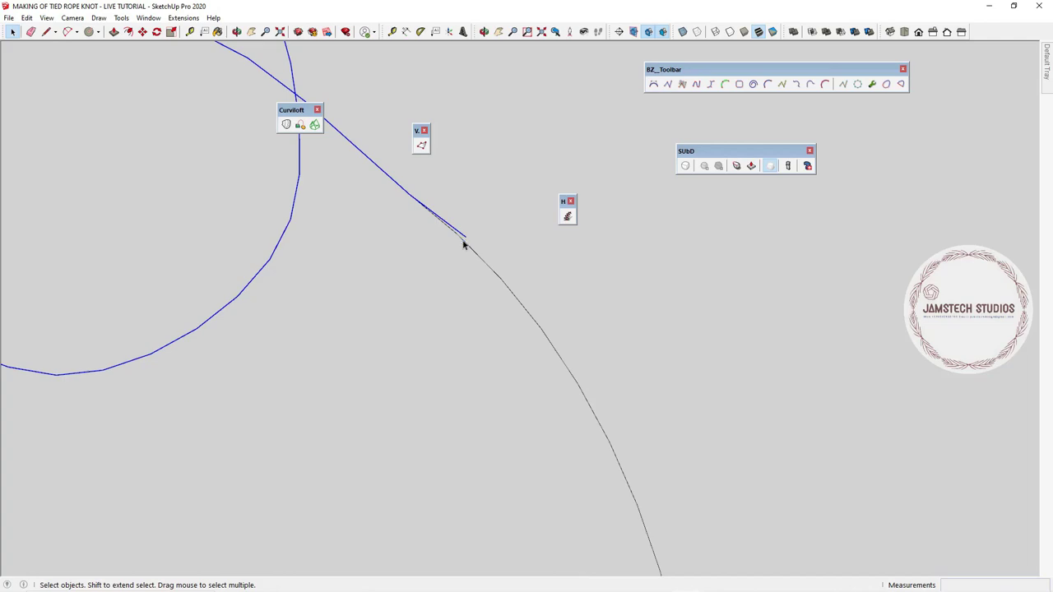
{"action": "middle_click_drag", "start_coordinate": [463, 243], "coordinate": [533, 281]}
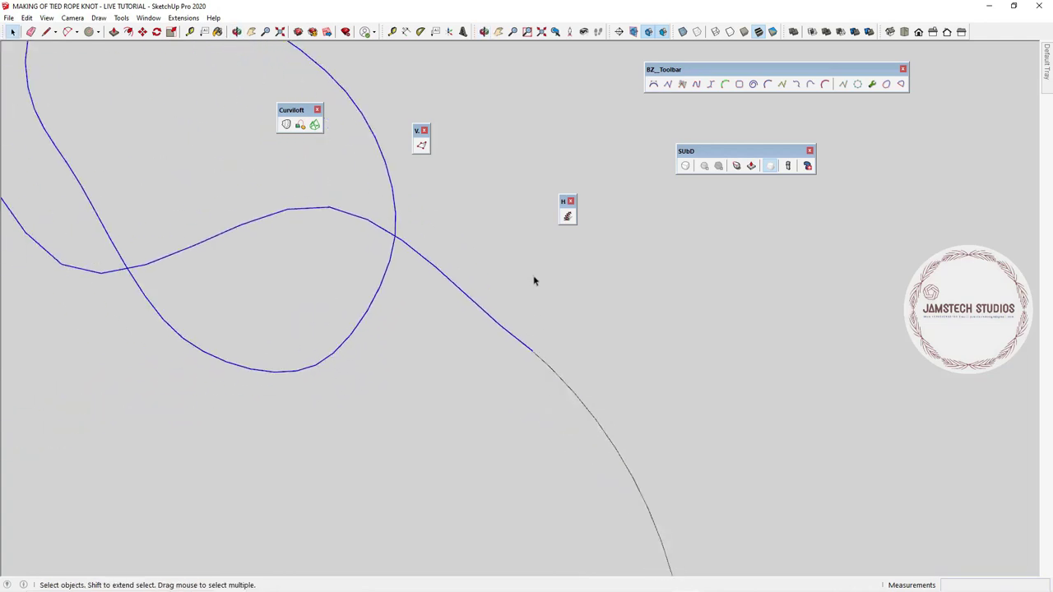
{"action": "scroll", "coordinate": [543, 296], "scroll_direction": "down", "scroll_amount": 6}
{"action": "middle_click_drag", "start_coordinate": [564, 321], "coordinate": [971, 209]}
{"action": "scroll", "coordinate": [601, 241], "scroll_direction": "up", "scroll_amount": 4}
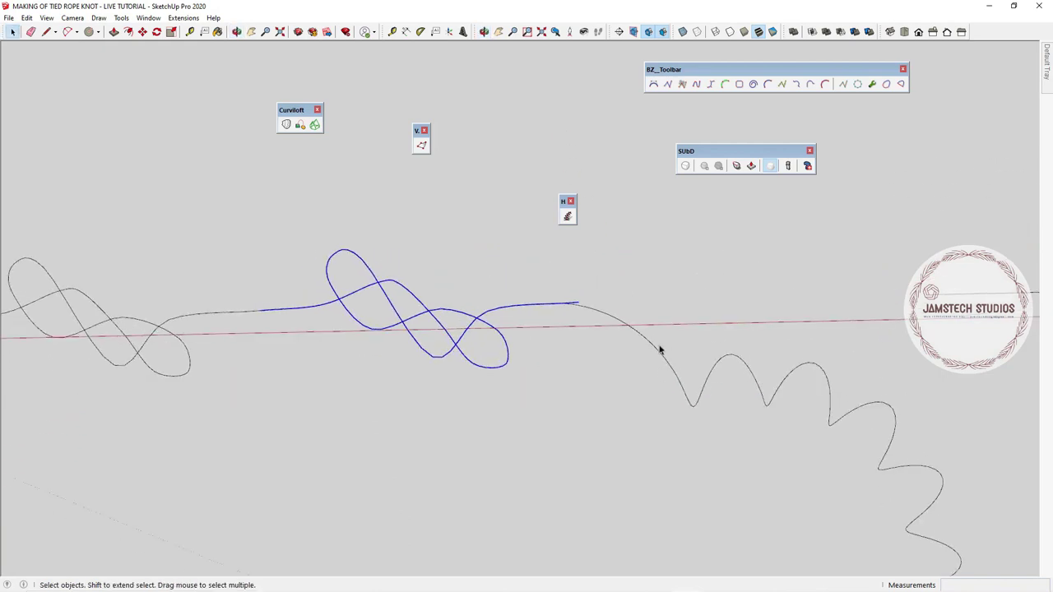
{"action": "scroll", "coordinate": [548, 314], "scroll_direction": "down", "scroll_amount": 1}
Step: Cut the helix and its connecting arc out of their group and paste them in place alongside the chained-knot path
{"action": "left_click", "coordinate": [598, 321]}
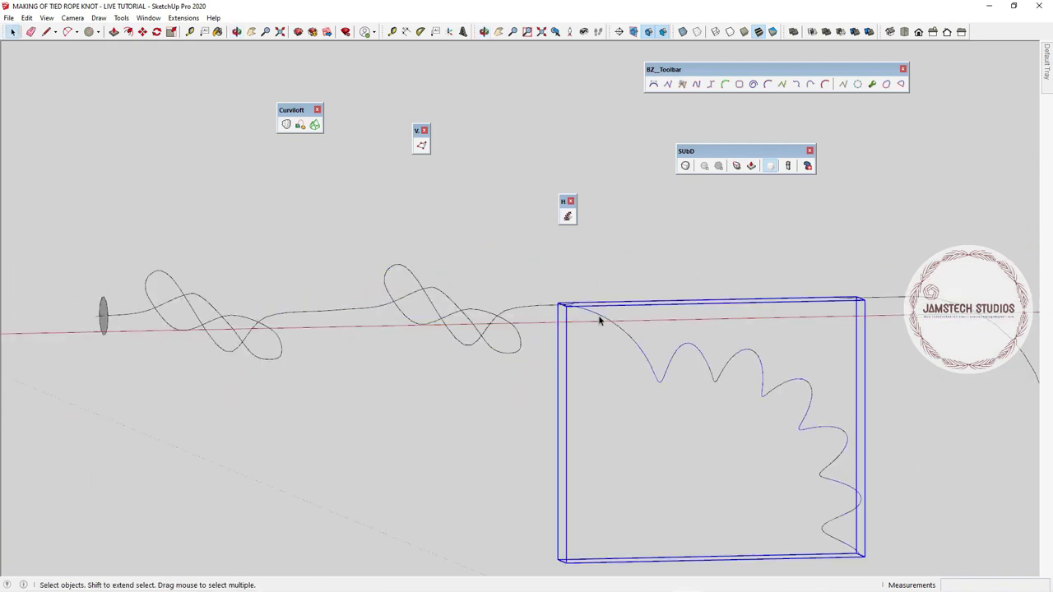
{"action": "double_click", "coordinate": [599, 321]}
{"action": "left_click", "coordinate": [599, 321]}
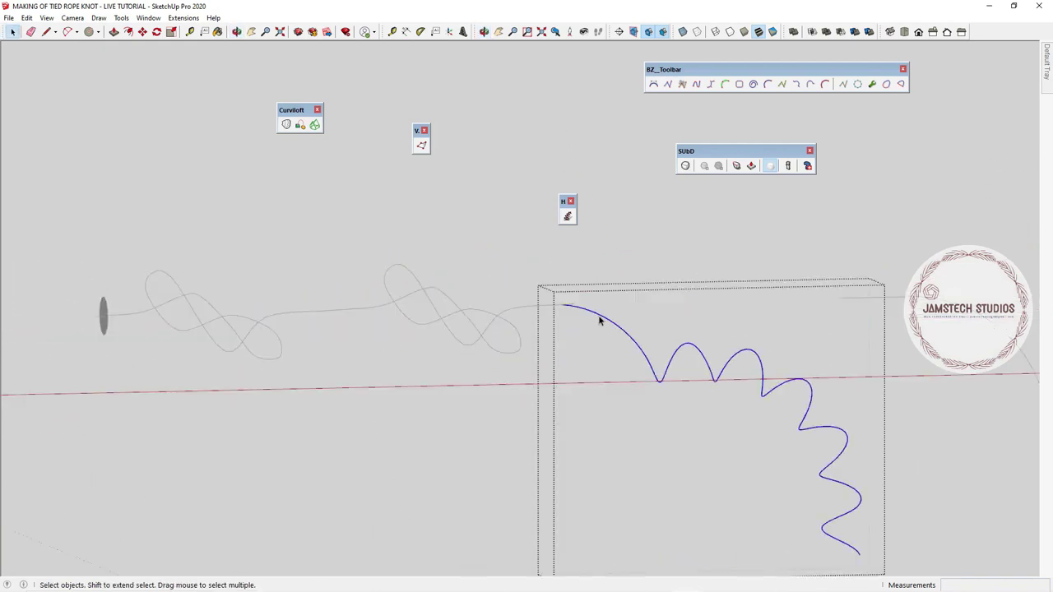
{"action": "left_click", "coordinate": [557, 330]}
{"action": "left_click", "coordinate": [598, 319]}
{"action": "left_click", "coordinate": [26, 17]}
{"action": "left_click", "coordinate": [49, 61]}
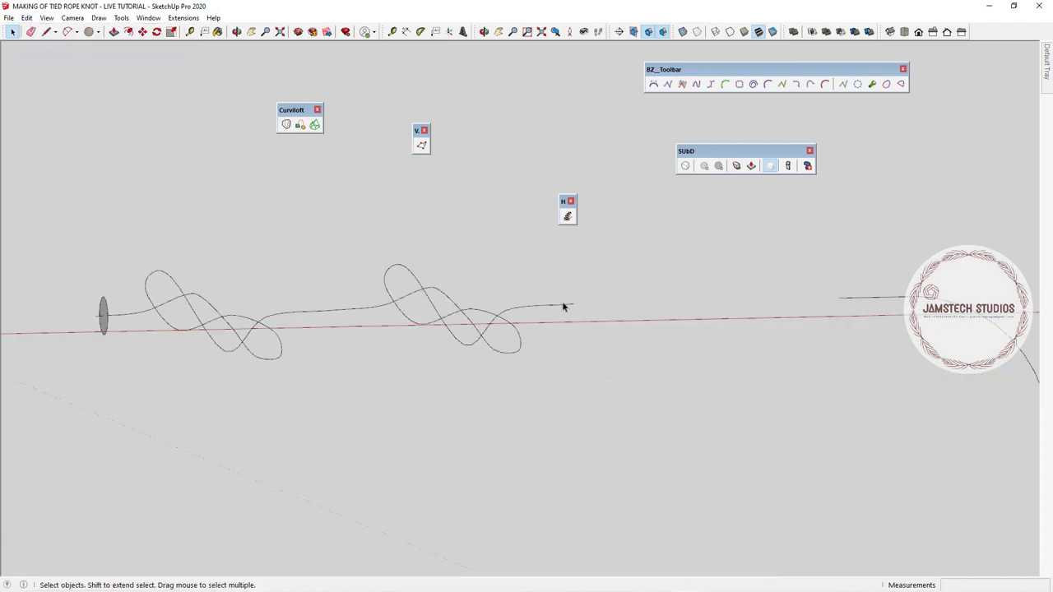
{"action": "left_click", "coordinate": [564, 307]}
{"action": "left_click", "coordinate": [26, 17]}
Step: Delete the path's end segment extending past the arc's start and the spare guide curve beyond the helix
{"action": "scroll", "coordinate": [559, 296], "scroll_direction": "up", "scroll_amount": 5}
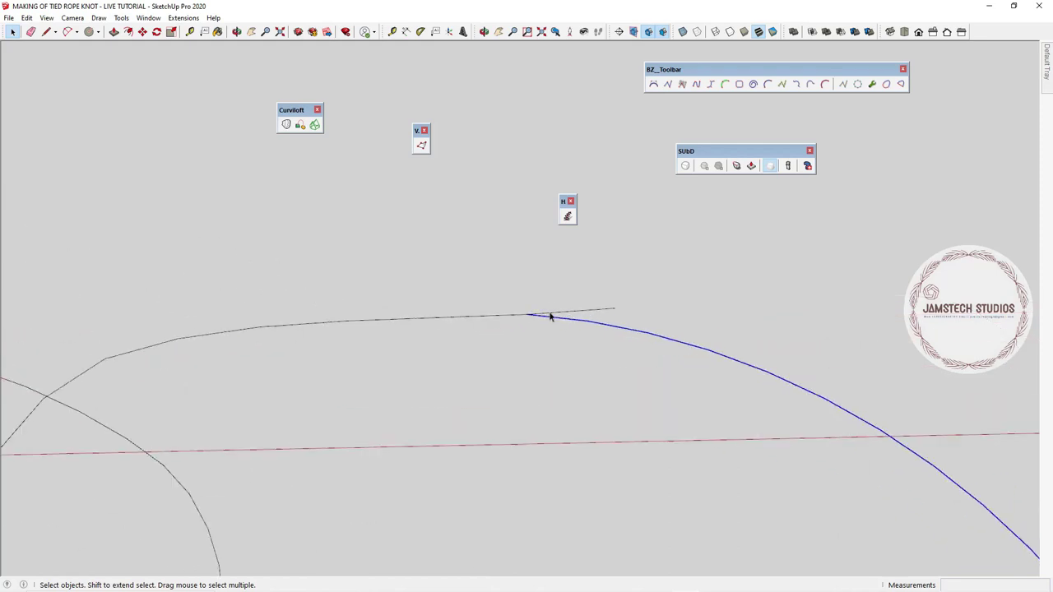
{"action": "scroll", "coordinate": [531, 296], "scroll_direction": "down", "scroll_amount": 5}
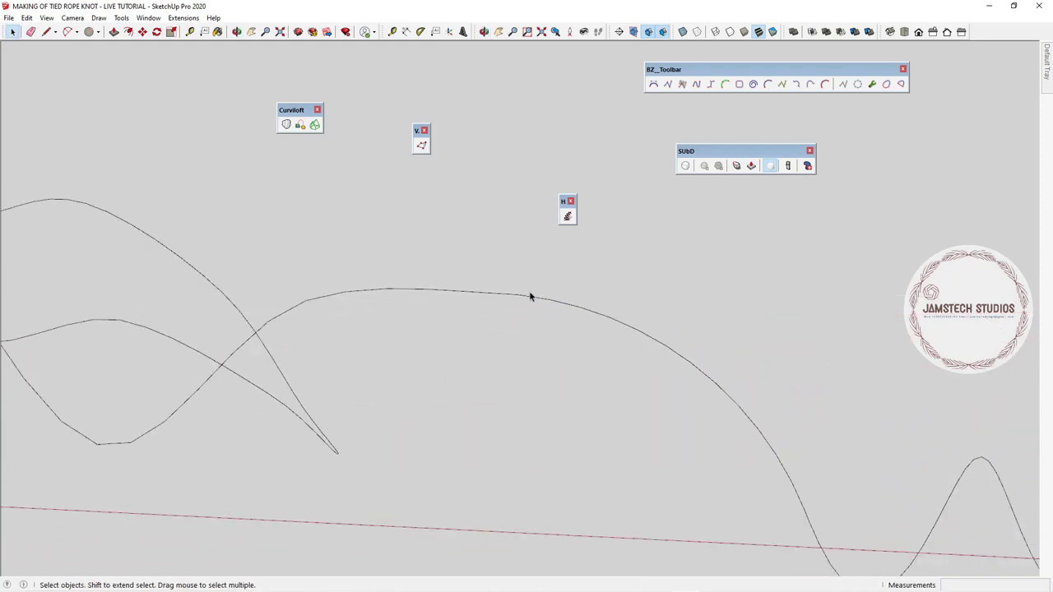
{"action": "middle_click_drag", "start_coordinate": [531, 296], "coordinate": [448, 347]}
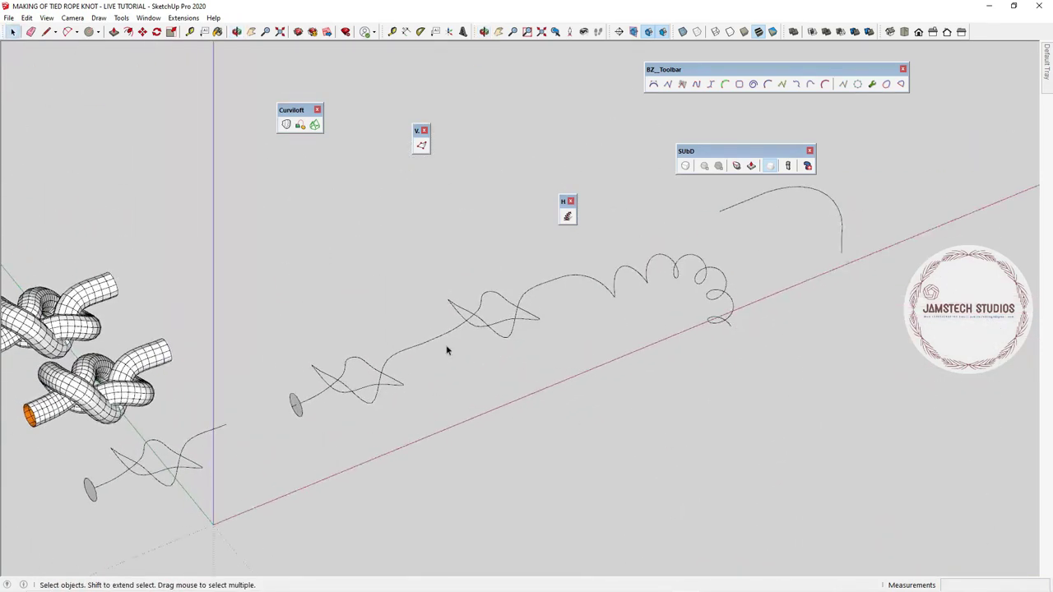
{"action": "scroll", "coordinate": [321, 396], "scroll_direction": "up", "scroll_amount": 3}
{"action": "scroll", "coordinate": [307, 394], "scroll_direction": "down", "scroll_amount": 2}
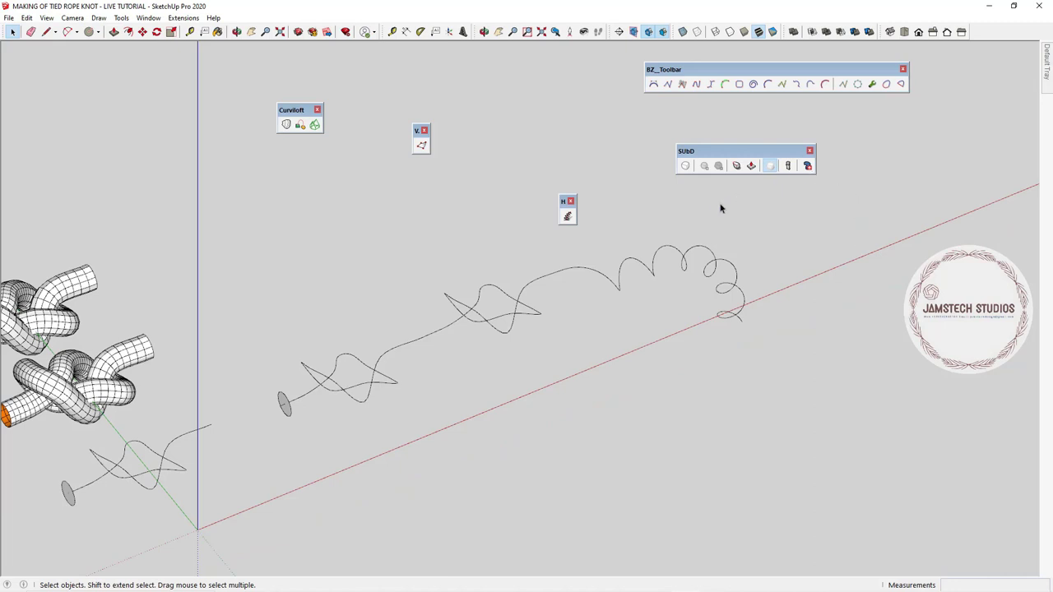
Step: Test a Curviloft loft of the circle along the joined path, with contours offset along the rail, and discard it
{"action": "scroll", "coordinate": [569, 320], "scroll_direction": "up", "scroll_amount": 1}
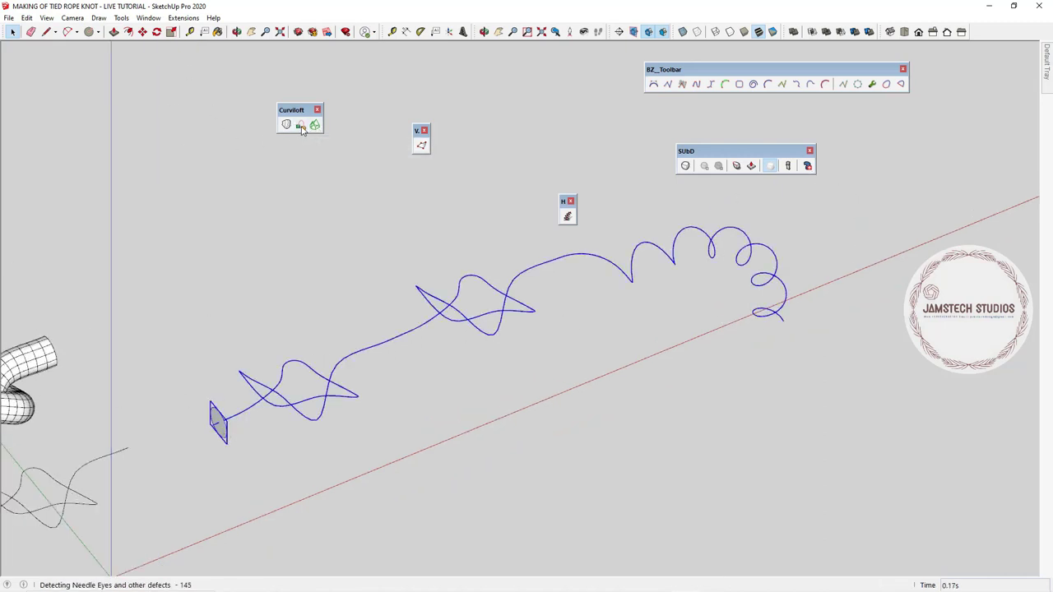
{"action": "left_click", "coordinate": [189, 55]}
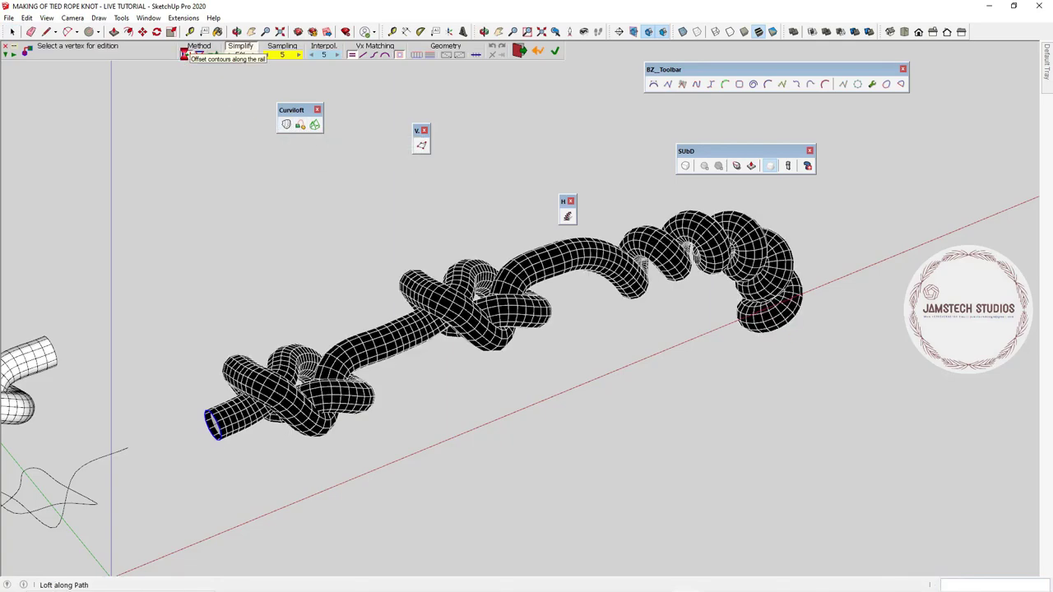
{"action": "middle_click_drag", "start_coordinate": [481, 314], "coordinate": [337, 327]}
{"action": "middle_click_drag", "start_coordinate": [568, 354], "coordinate": [510, 362]}
{"action": "middle_click_drag", "start_coordinate": [576, 387], "coordinate": [567, 354]}
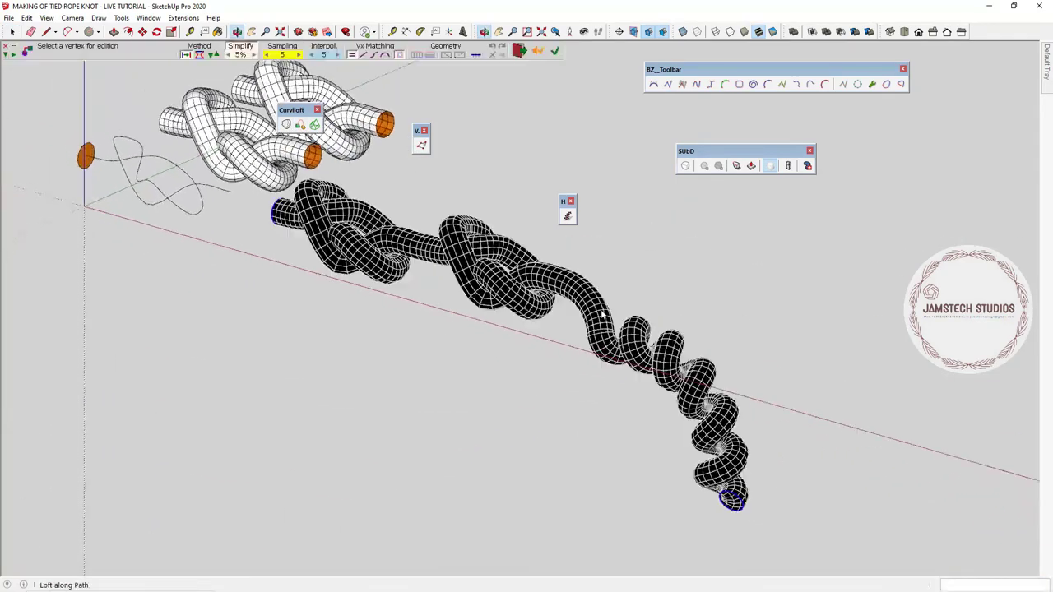
{"action": "middle_click_drag", "start_coordinate": [605, 411], "coordinate": [618, 349]}
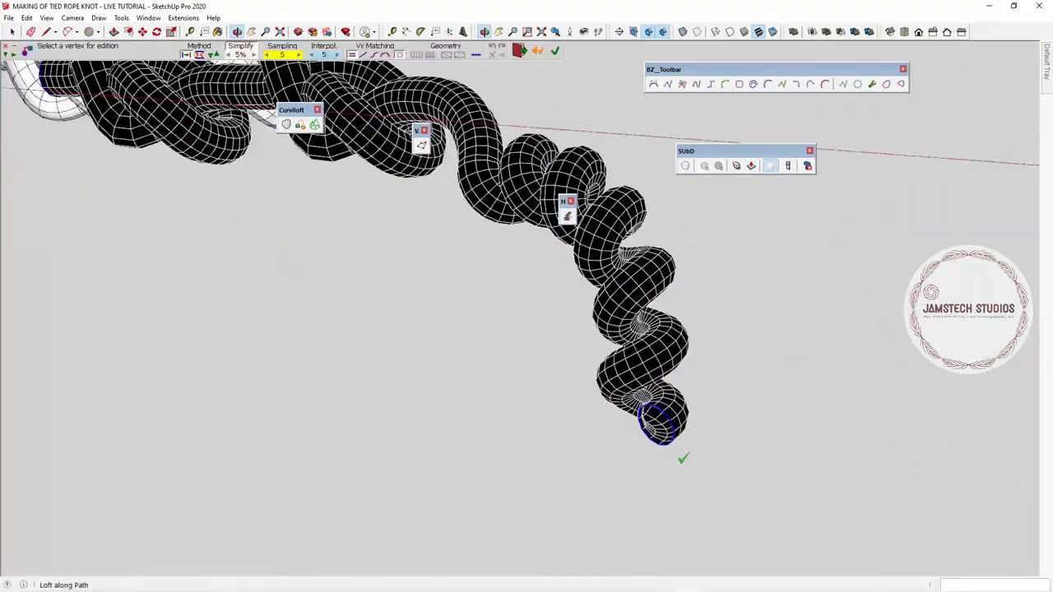
{"action": "scroll", "coordinate": [657, 427], "scroll_direction": "up", "scroll_amount": 3}
{"action": "scroll", "coordinate": [493, 329], "scroll_direction": "down", "scroll_amount": 2}
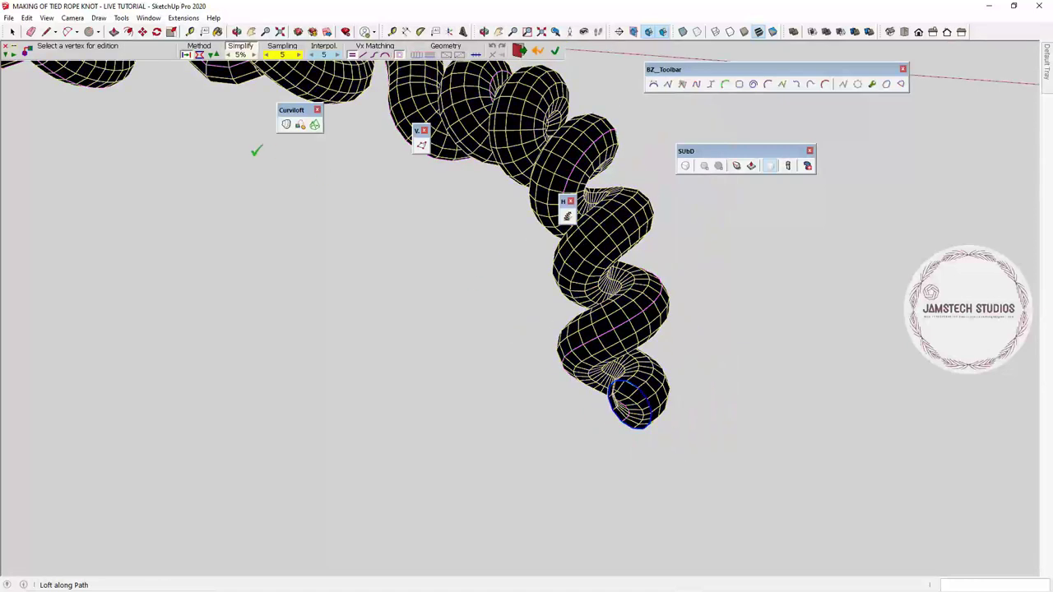
{"action": "left_click", "coordinate": [13, 32]}
Step: Draw a vertical line down from the bent helix's end and generate a 6-lap helix along it with both radii 15824 mm
{"action": "middle_click_drag", "start_coordinate": [468, 406], "coordinate": [594, 345]}
{"action": "middle_click_drag", "start_coordinate": [576, 309], "coordinate": [580, 363]}
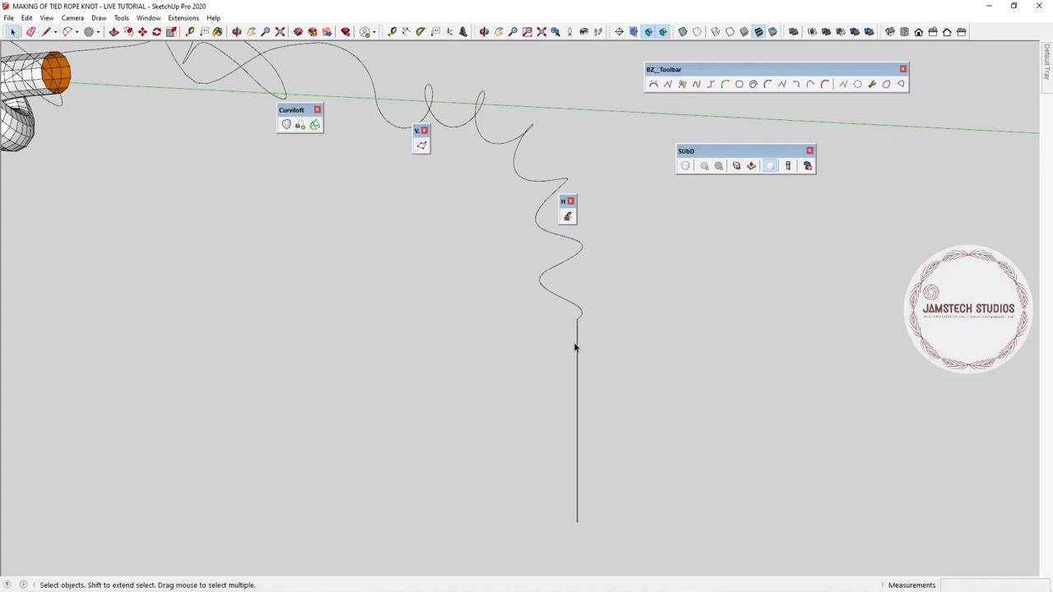
{"action": "left_click", "coordinate": [566, 217]}
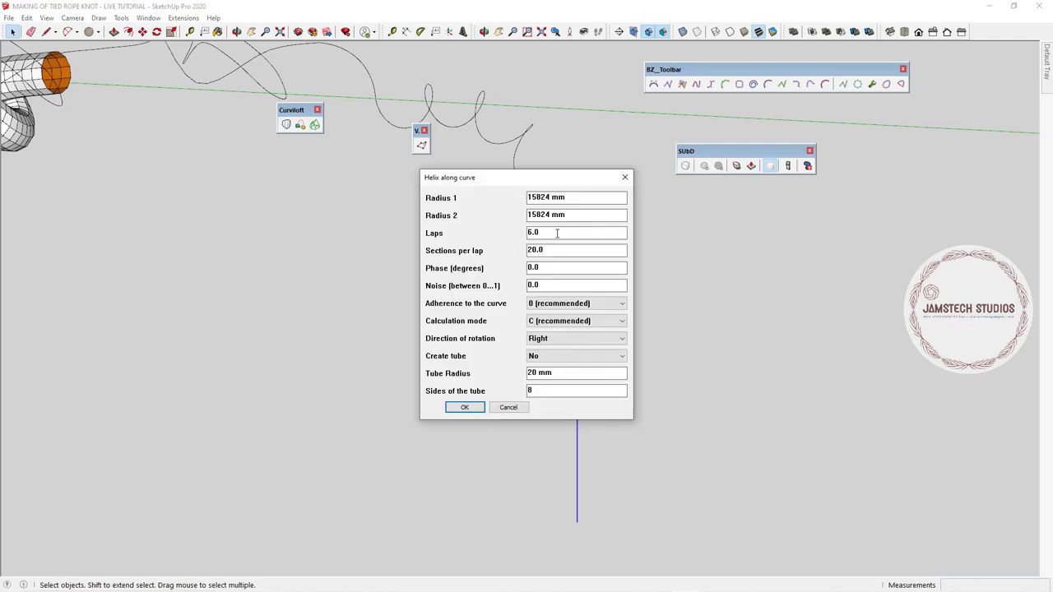
{"action": "left_click", "coordinate": [469, 410]}
Step: Rotate the new helix group about its vertical axis and move its upper end onto the bent helix's lower end
{"action": "middle_click_drag", "start_coordinate": [482, 395], "coordinate": [623, 397]}
{"action": "scroll", "coordinate": [479, 347], "scroll_direction": "up", "scroll_amount": 5}
{"action": "left_click", "coordinate": [470, 365]}
{"action": "left_click", "coordinate": [582, 414]}
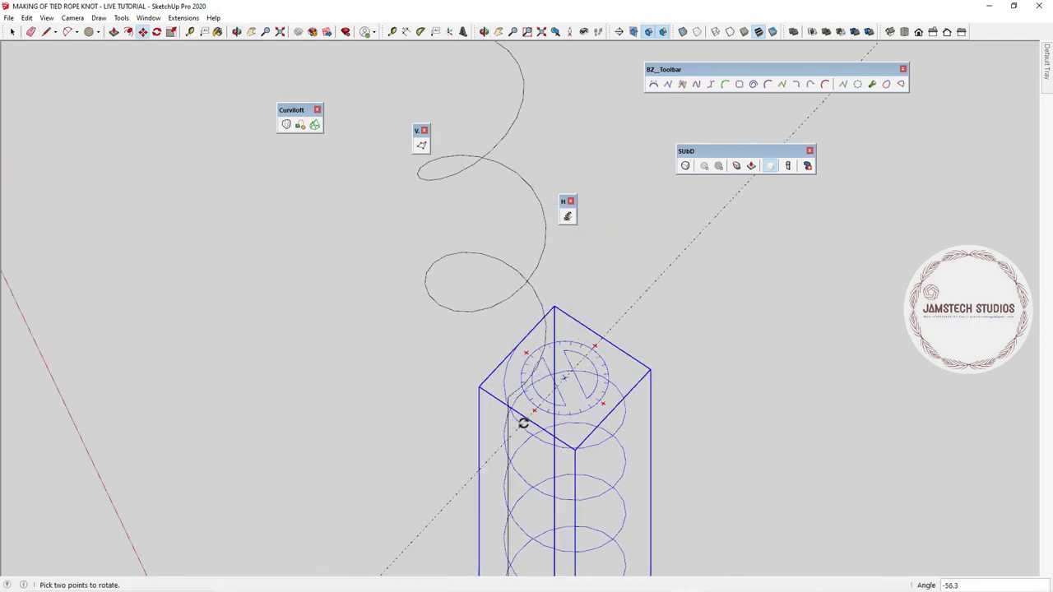
{"action": "left_click", "coordinate": [539, 336]}
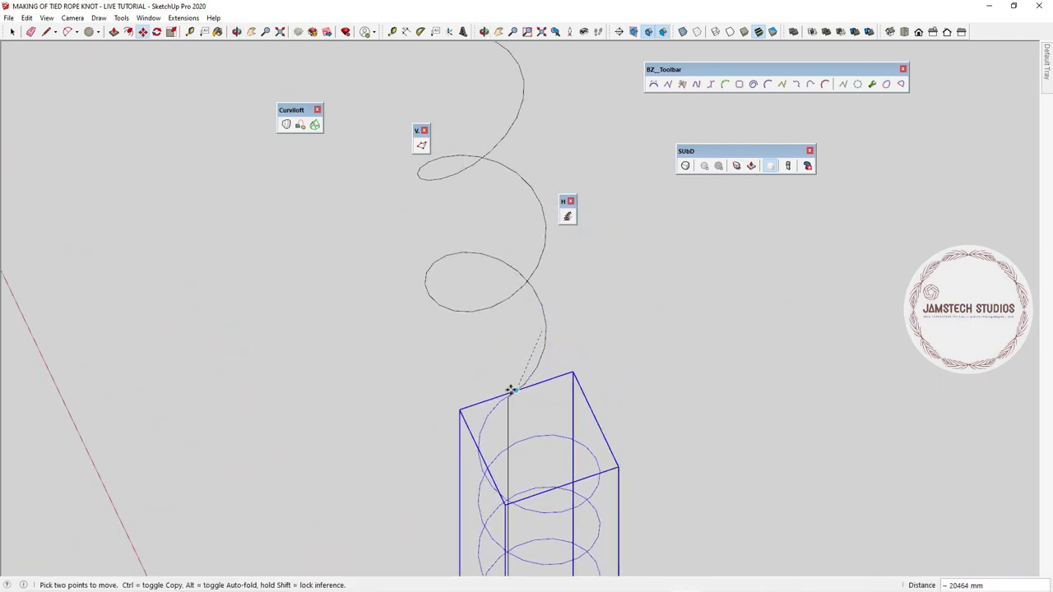
{"action": "left_click", "coordinate": [510, 391]}
{"action": "middle_click_drag", "start_coordinate": [526, 393], "coordinate": [629, 338]}
{"action": "scroll", "coordinate": [501, 439], "scroll_direction": "down", "scroll_amount": 4}
{"action": "scroll", "coordinate": [519, 505], "scroll_direction": "up", "scroll_amount": 4}
{"action": "middle_click_drag", "start_coordinate": [518, 506], "coordinate": [463, 419]}
{"action": "scroll", "coordinate": [463, 418], "scroll_direction": "up", "scroll_amount": 3}
Step: Cut the new helix out of its group and paste it back in place as a loose curve, deleting the vertical guide line
{"action": "left_click", "coordinate": [12, 31]}
{"action": "middle_click_drag", "start_coordinate": [460, 312], "coordinate": [483, 294]}
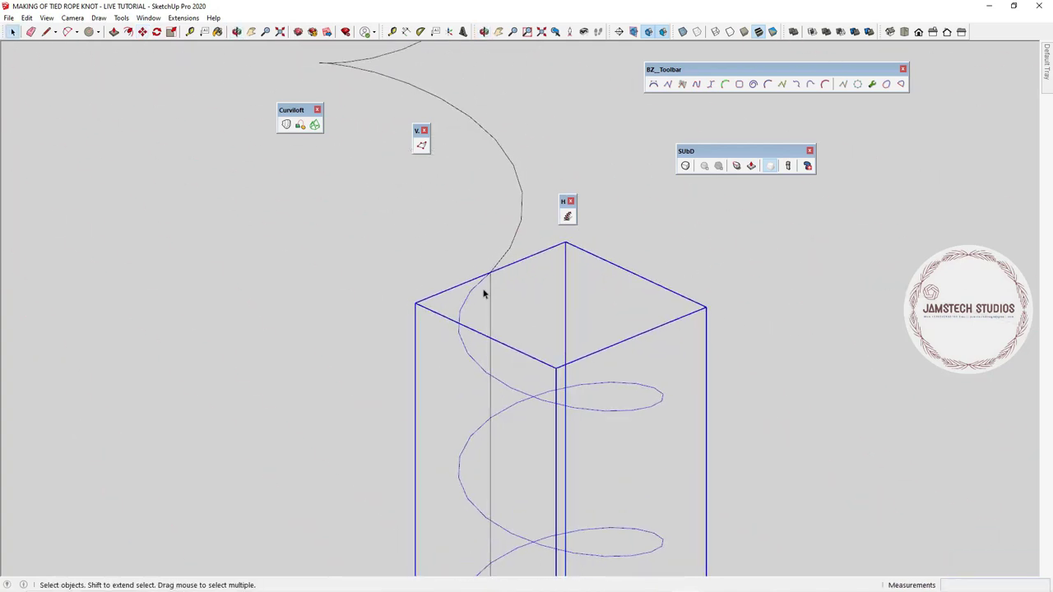
{"action": "double_click", "coordinate": [467, 300]}
{"action": "left_click", "coordinate": [28, 17]}
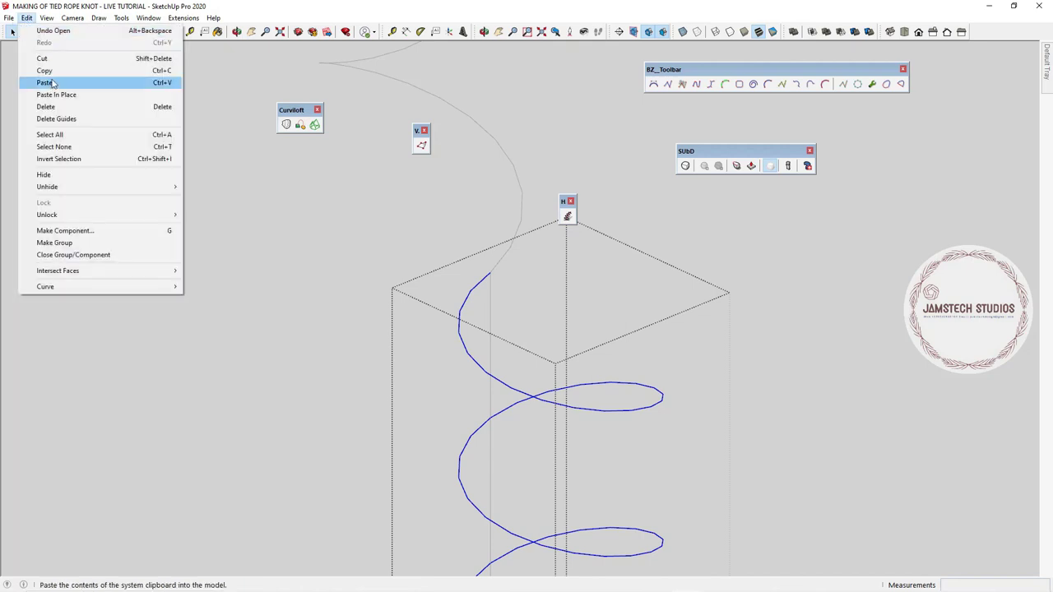
{"action": "left_click", "coordinate": [41, 57]}
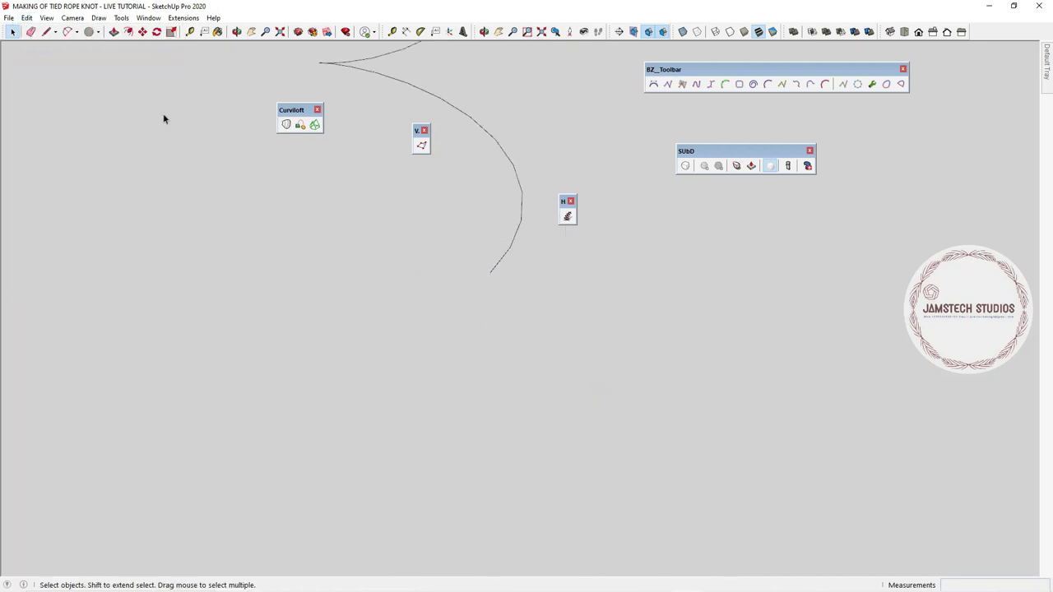
{"action": "left_click", "coordinate": [27, 17]}
{"action": "left_click", "coordinate": [49, 97]}
Step: Loft the circle along the full joined path of knots and helices with Curviloft's Loft along Path and generate the rope geometry
{"action": "middle_click_drag", "start_coordinate": [360, 214], "coordinate": [111, 275]}
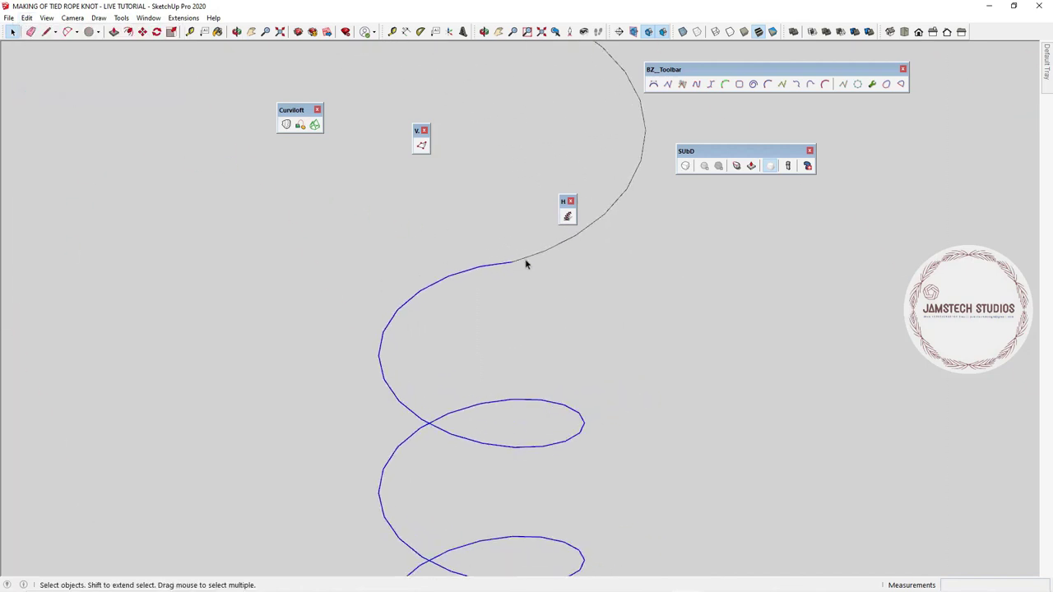
{"action": "middle_click_drag", "start_coordinate": [506, 251], "coordinate": [706, 442]}
{"action": "middle_click_drag", "start_coordinate": [651, 380], "coordinate": [621, 329]}
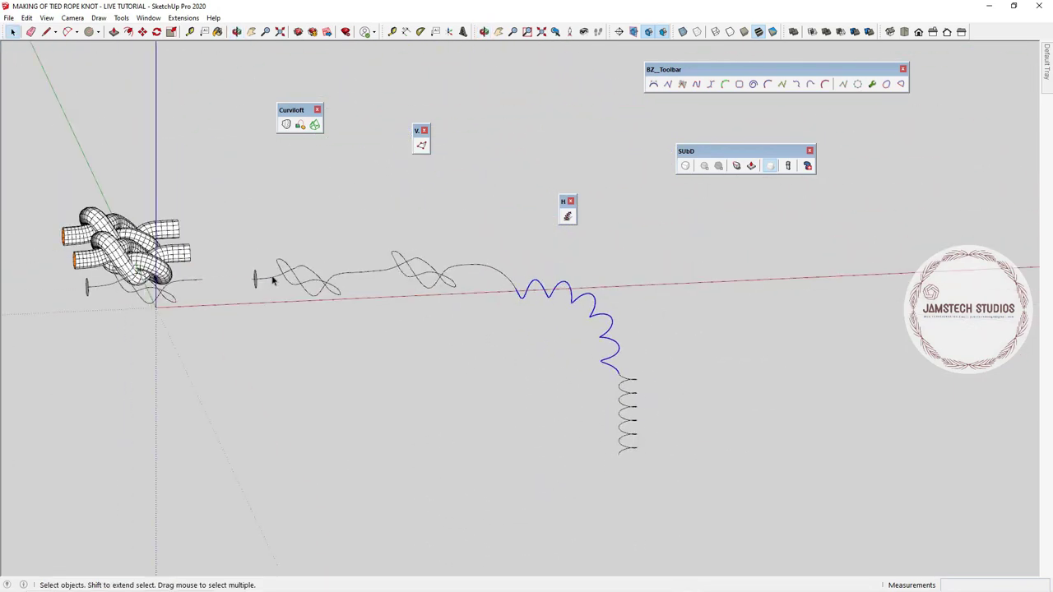
{"action": "scroll", "coordinate": [271, 280], "scroll_direction": "up", "scroll_amount": 4}
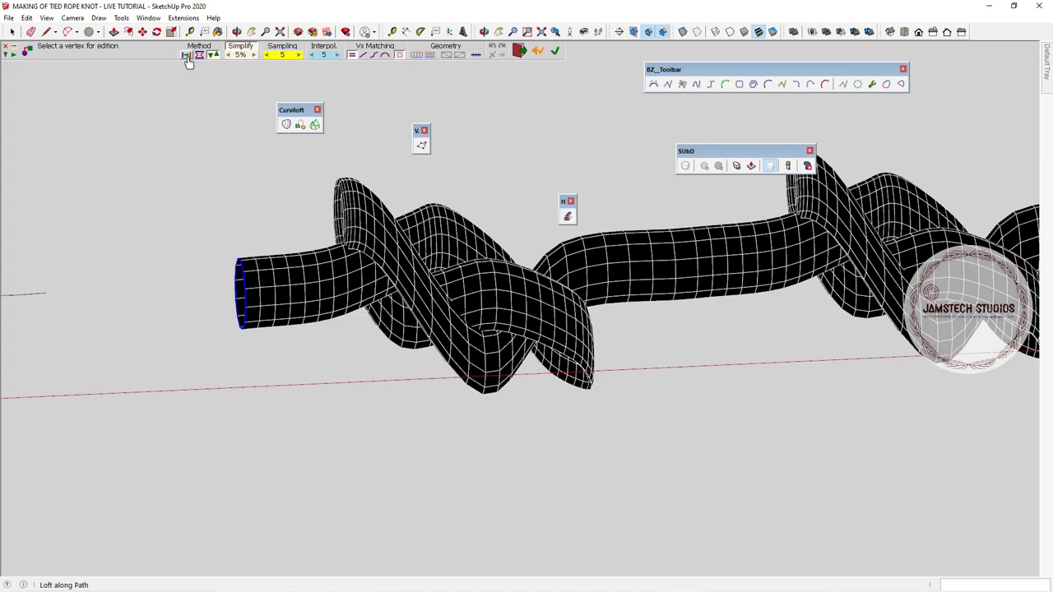
{"action": "scroll", "coordinate": [251, 235], "scroll_direction": "down", "scroll_amount": 5}
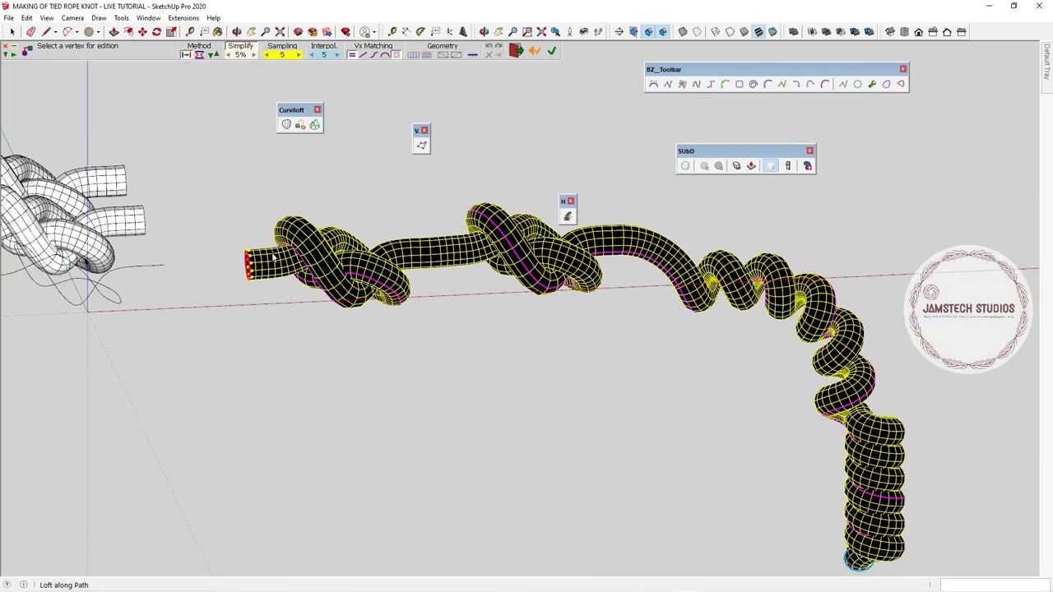
{"action": "middle_click_drag", "start_coordinate": [607, 378], "coordinate": [452, 382]}
{"action": "scroll", "coordinate": [660, 367], "scroll_direction": "up", "scroll_amount": 4}
{"action": "middle_click_drag", "start_coordinate": [514, 317], "coordinate": [548, 413]}
{"action": "scroll", "coordinate": [518, 323], "scroll_direction": "down", "scroll_amount": 2}
{"action": "middle_click_drag", "start_coordinate": [518, 324], "coordinate": [865, 354]}
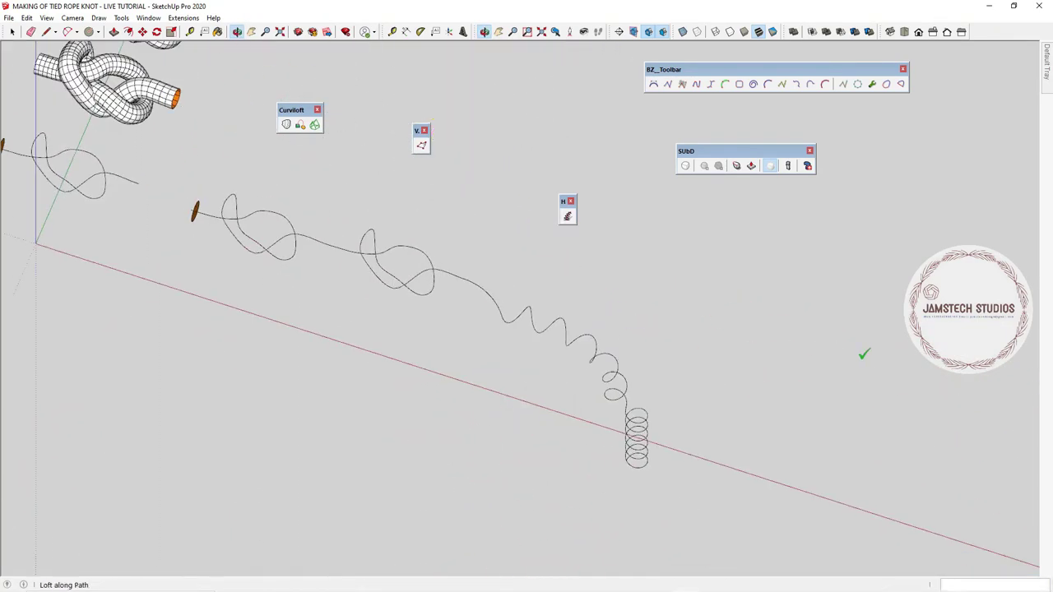
{"action": "middle_click_drag", "start_coordinate": [451, 284], "coordinate": [517, 315]}
{"action": "scroll", "coordinate": [388, 344], "scroll_direction": "up", "scroll_amount": 3}
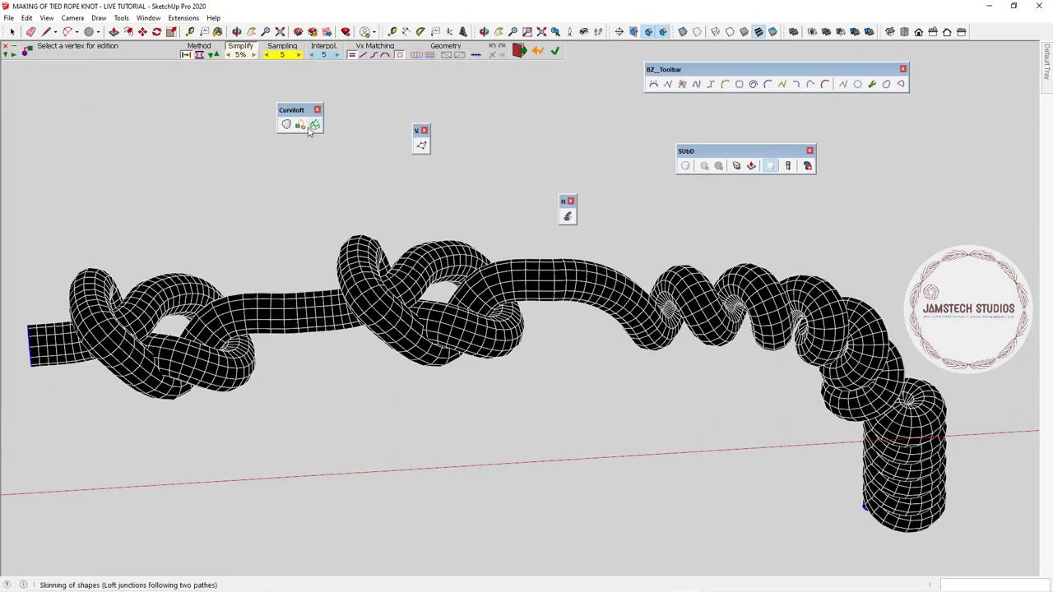
{"action": "left_click", "coordinate": [552, 51]}
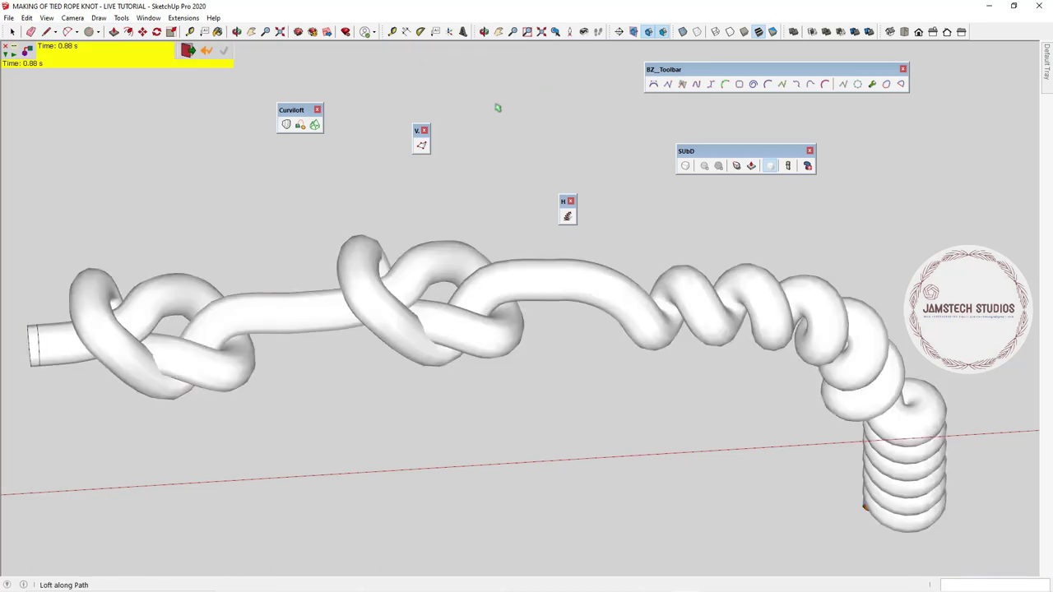
{"action": "left_click", "coordinate": [188, 51]}
Step: Harden all edges of the lofted rope mesh inside its group using Soften Edges, toggling Soften coplanar with the angle at 0 degrees
{"action": "scroll", "coordinate": [458, 258], "scroll_direction": "down", "scroll_amount": 3}
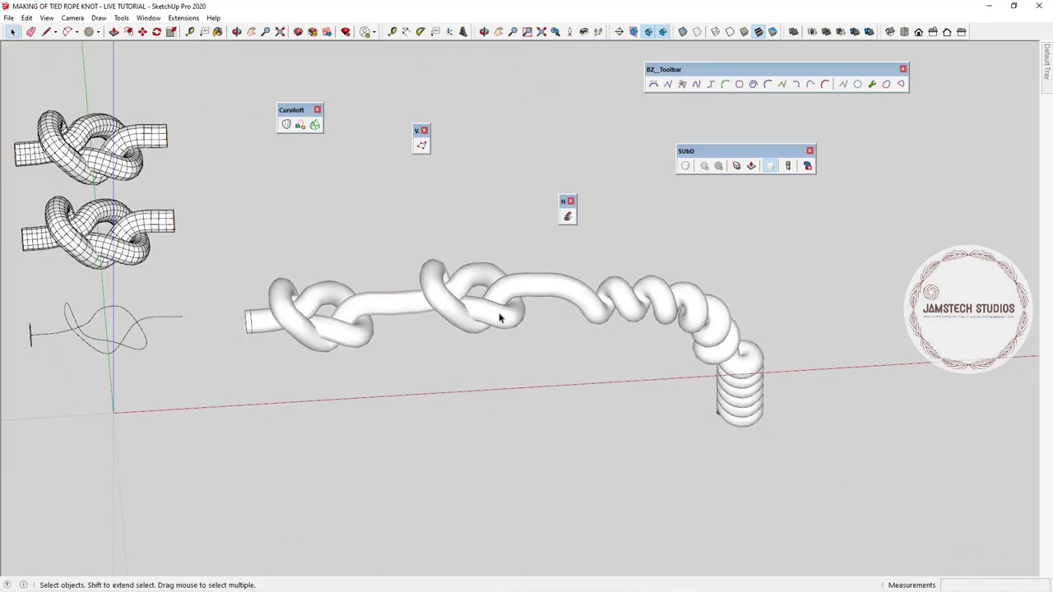
{"action": "left_click", "coordinate": [498, 317]}
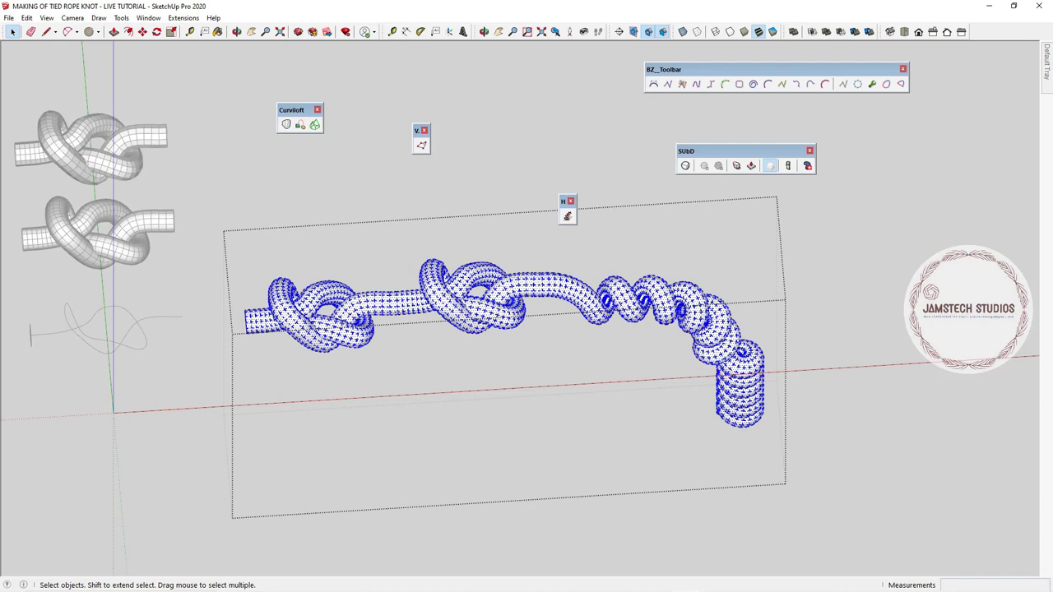
{"action": "mouse_move", "coordinate": [1046, 64]}
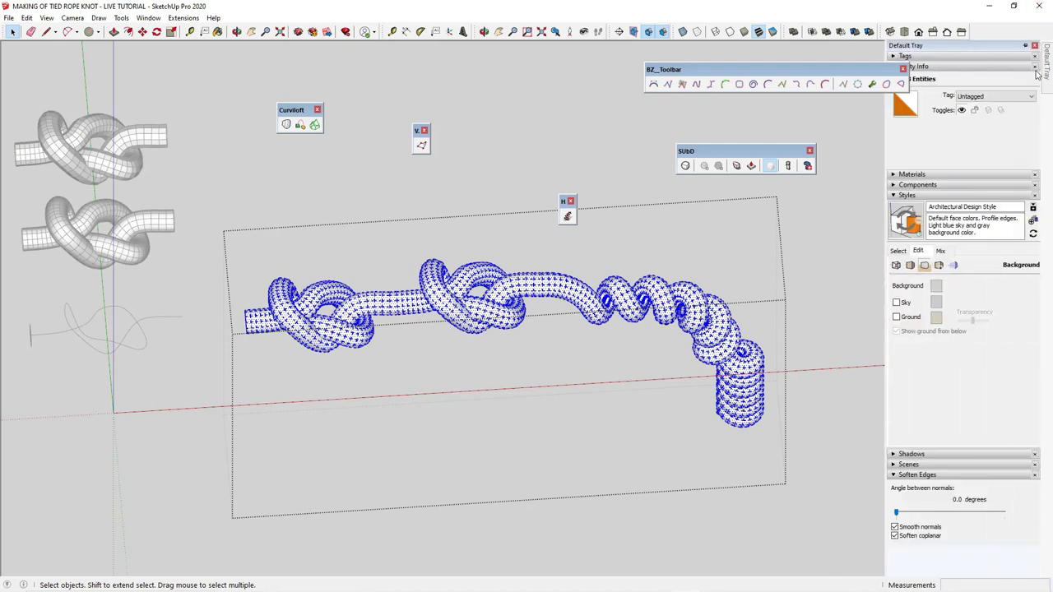
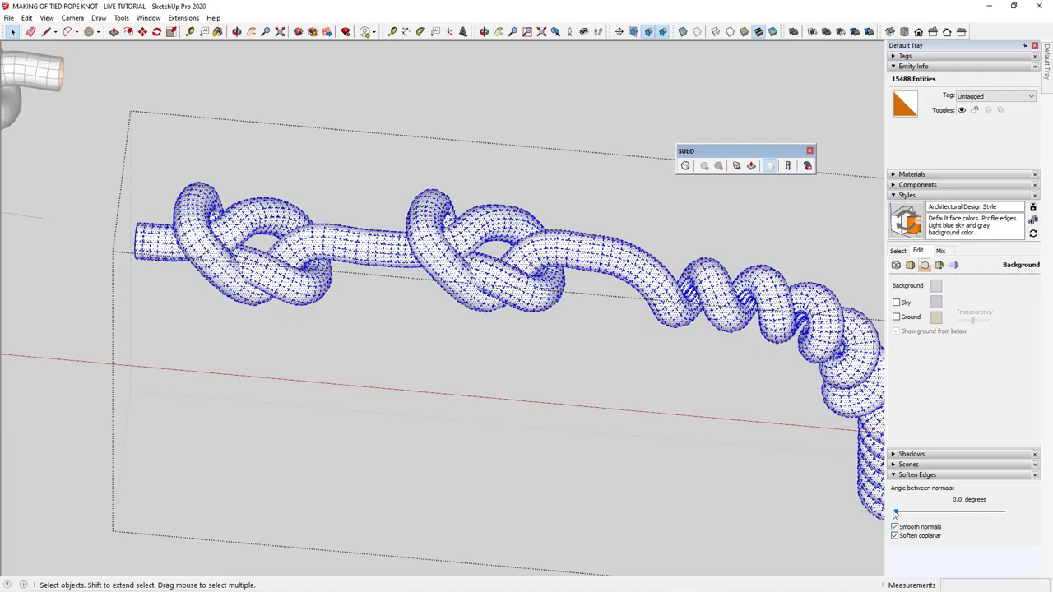
{"action": "left_click", "coordinate": [894, 536]}
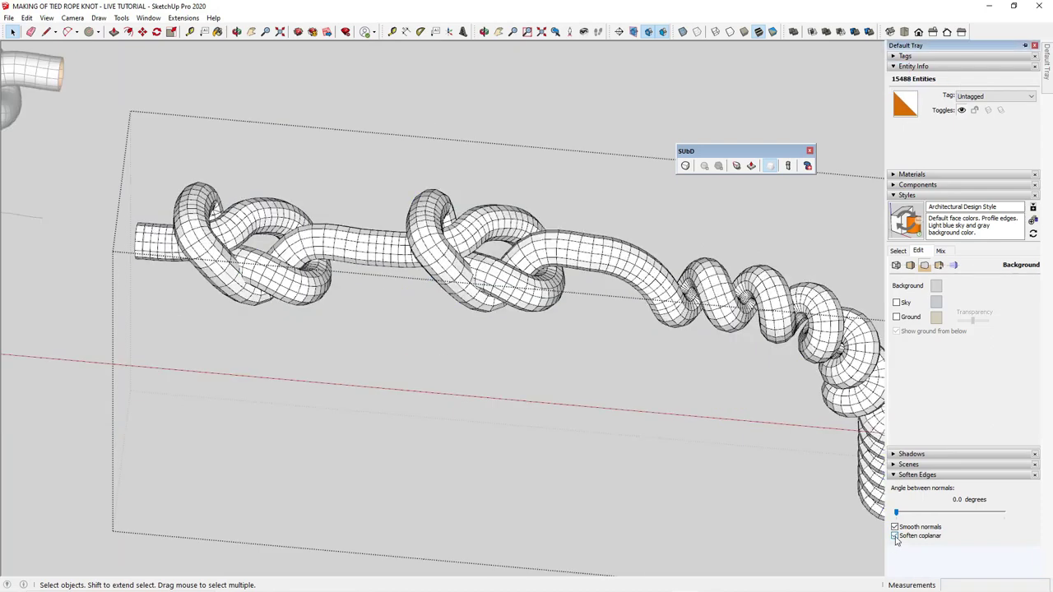
{"action": "key", "text": "ctrl+a"}
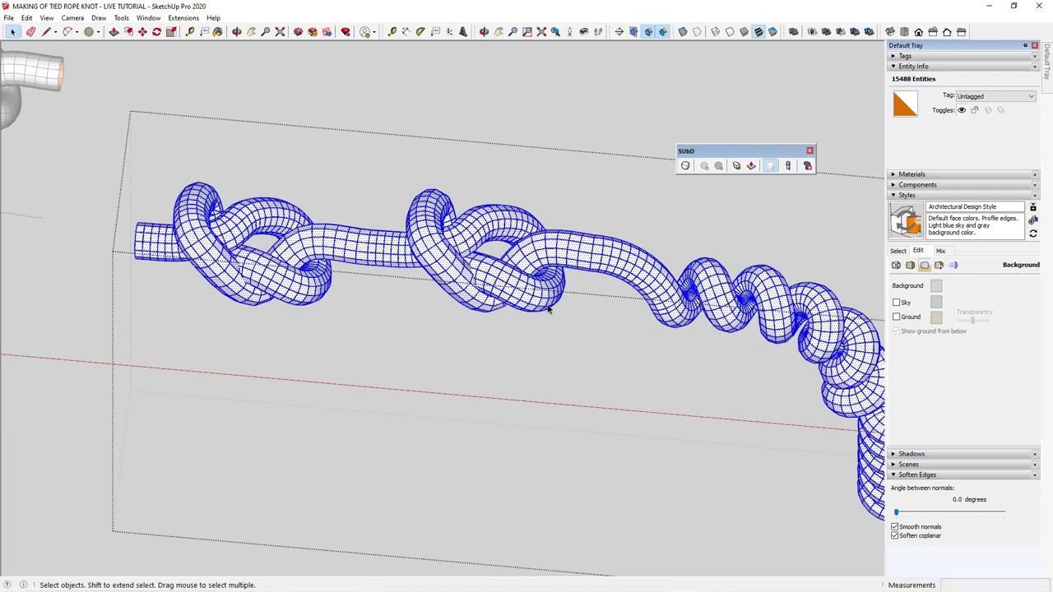
Step: Examine the rope's mesh grid inside the group along the knots and the coiled section
{"action": "middle_click_drag", "start_coordinate": [489, 298], "coordinate": [576, 250]}
{"action": "left_click", "coordinate": [376, 163]}
{"action": "scroll", "coordinate": [411, 197], "scroll_direction": "down", "scroll_amount": 3}
{"action": "middle_click_drag", "start_coordinate": [578, 408], "coordinate": [646, 230]}
{"action": "scroll", "coordinate": [610, 273], "scroll_direction": "up", "scroll_amount": 3}
{"action": "middle_click_drag", "start_coordinate": [601, 259], "coordinate": [341, 303]}
{"action": "scroll", "coordinate": [595, 288], "scroll_direction": "down", "scroll_amount": 3}
{"action": "scroll", "coordinate": [271, 311], "scroll_direction": "up", "scroll_amount": 3}
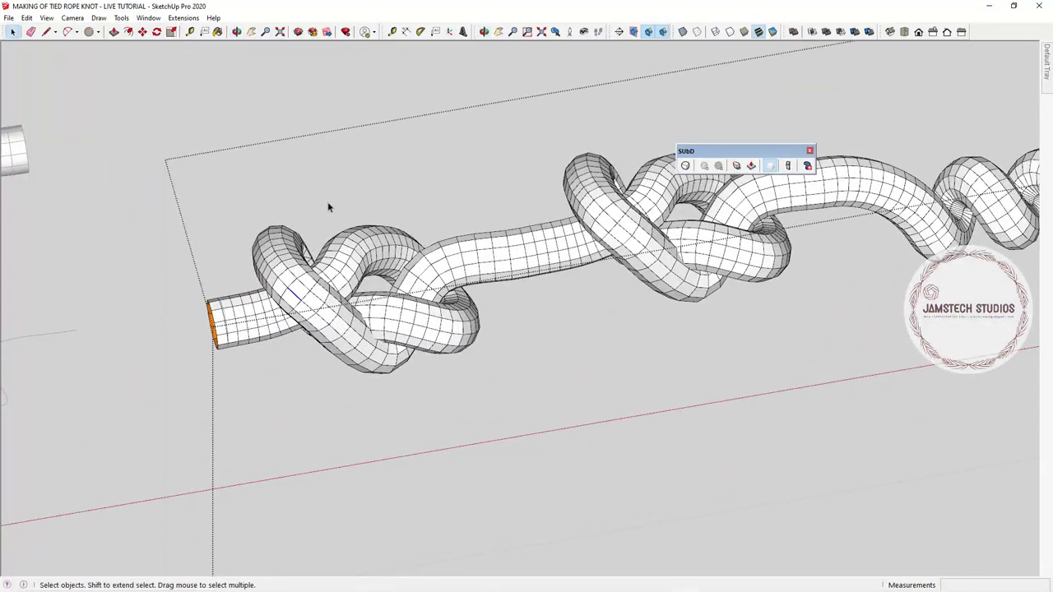
Step: Leave the rope group and move the rope about 144599 mm along the green axis, away from its guide curve
{"action": "scroll", "coordinate": [329, 181], "scroll_direction": "down", "scroll_amount": 3}
{"action": "middle_click_drag", "start_coordinate": [338, 139], "coordinate": [495, 180]}
{"action": "scroll", "coordinate": [392, 291], "scroll_direction": "up", "scroll_amount": 2}
{"action": "left_click", "coordinate": [392, 290]}
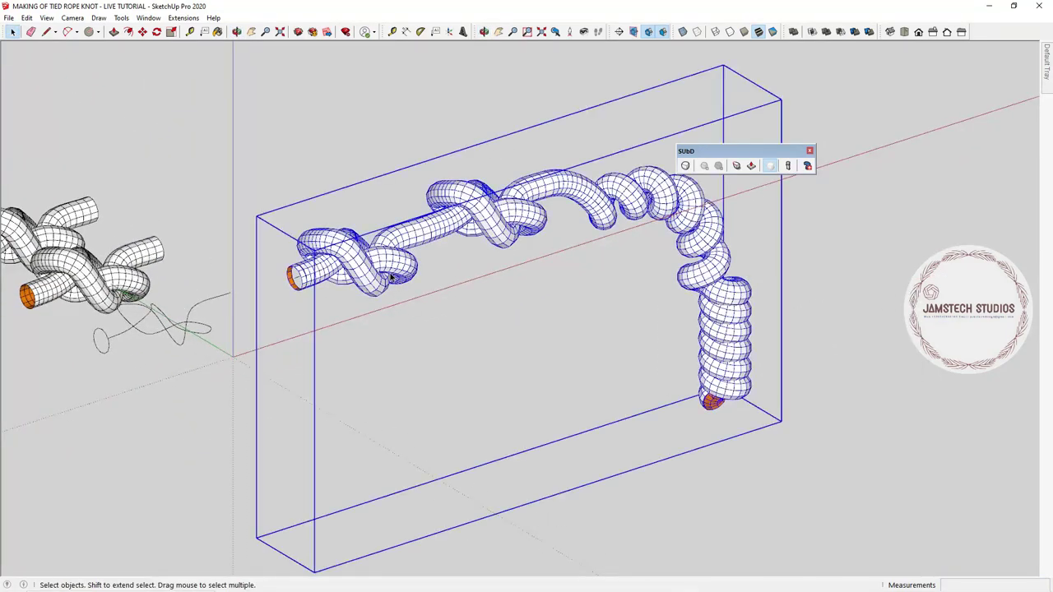
{"action": "middle_click_drag", "start_coordinate": [394, 291], "coordinate": [496, 415]}
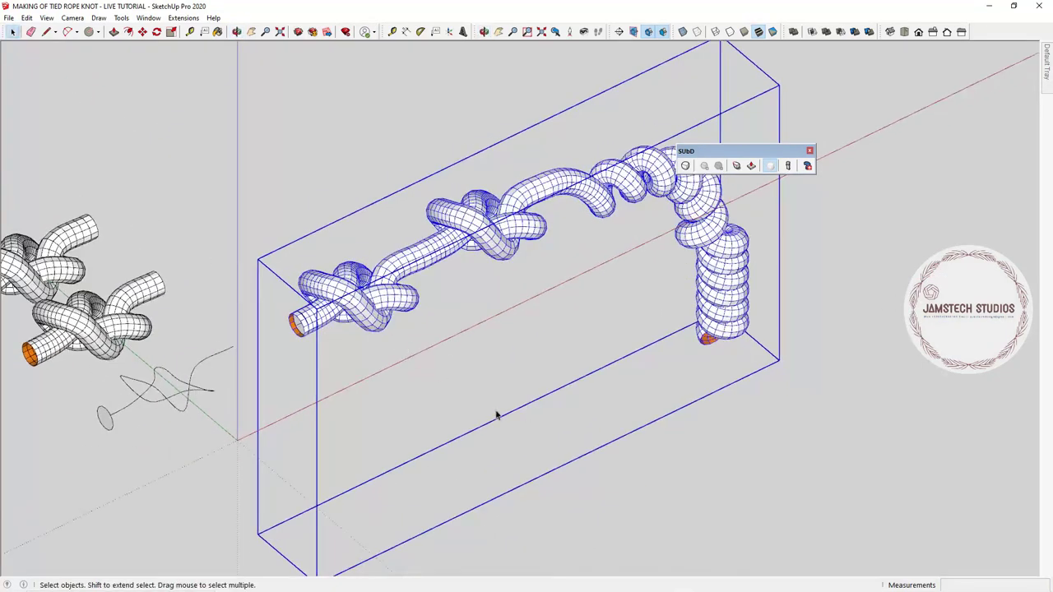
{"action": "left_click", "coordinate": [577, 455]}
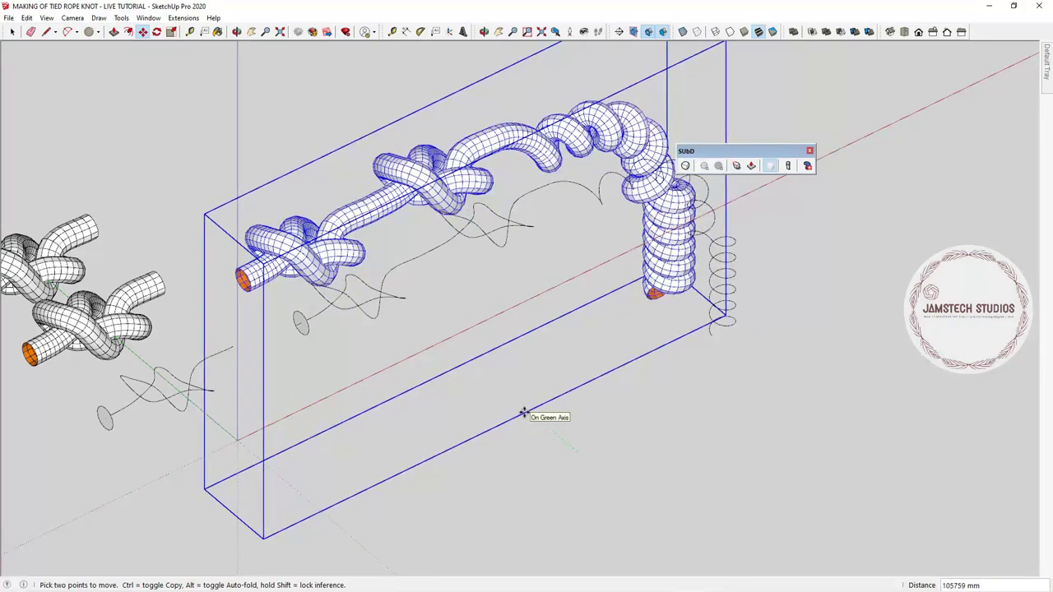
{"action": "left_click", "coordinate": [505, 395]}
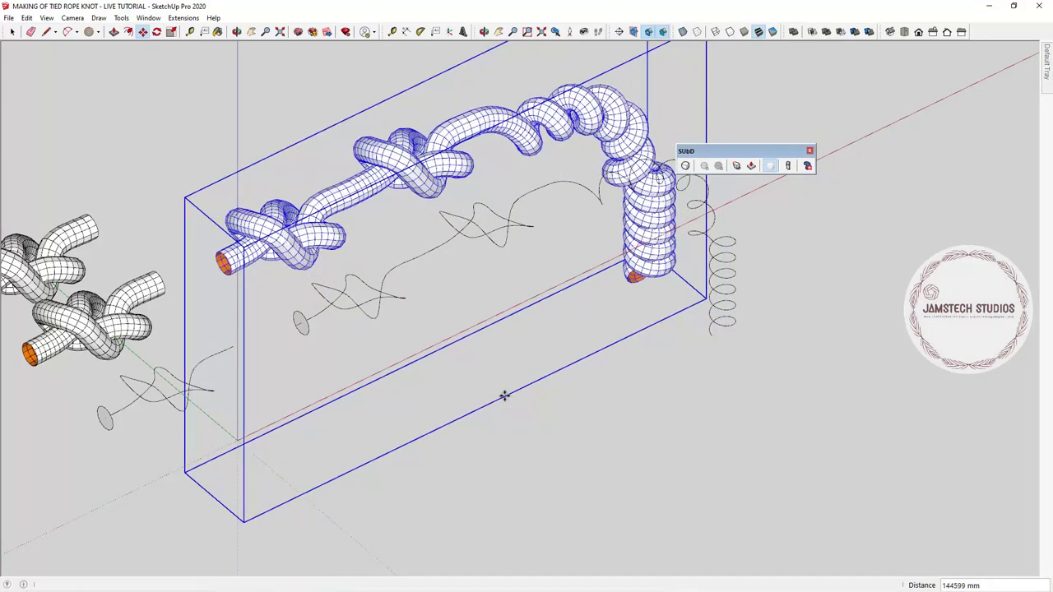
Step: Examine the moved rope's knots and coils up close from several angles
{"action": "middle_click_drag", "start_coordinate": [504, 396], "coordinate": [494, 305]}
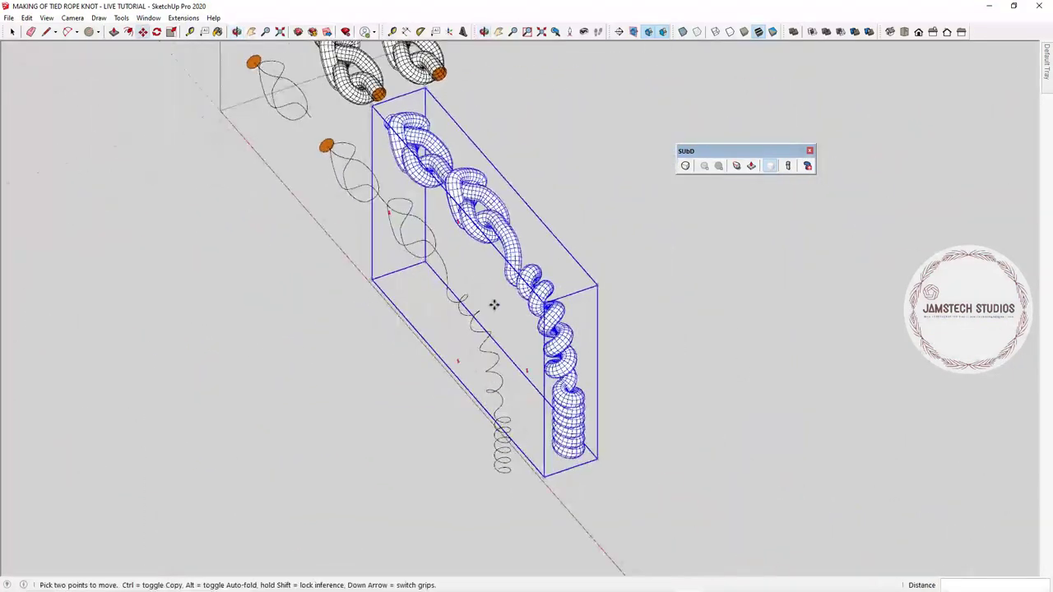
{"action": "scroll", "coordinate": [493, 305], "scroll_direction": "up", "scroll_amount": 3}
{"action": "scroll", "coordinate": [496, 185], "scroll_direction": "down", "scroll_amount": 4}
{"action": "scroll", "coordinate": [432, 127], "scroll_direction": "up", "scroll_amount": 6}
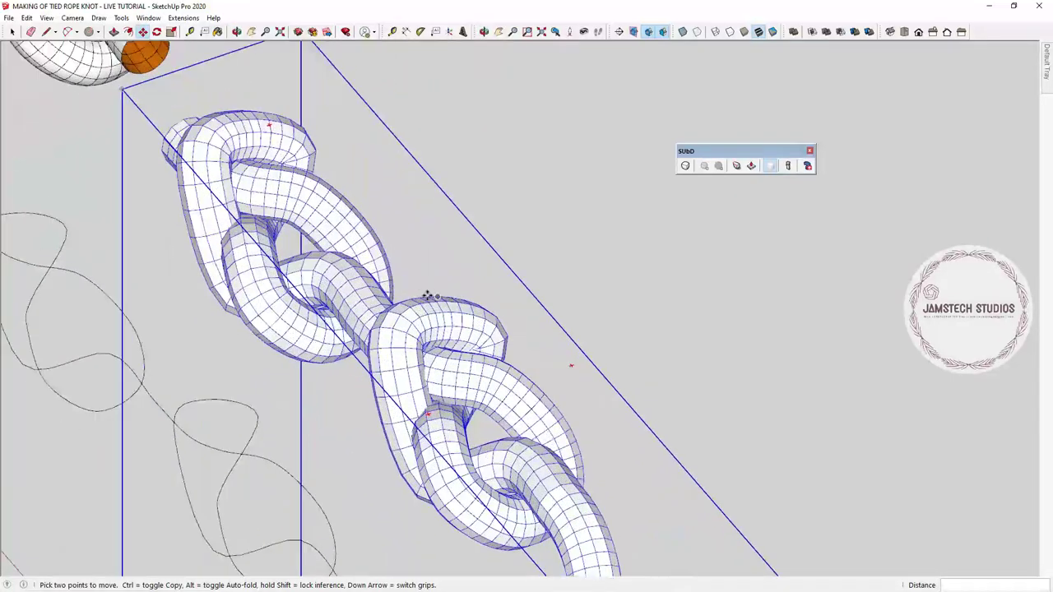
{"action": "middle_click_drag", "start_coordinate": [427, 296], "coordinate": [172, 287]}
{"action": "scroll", "coordinate": [320, 296], "scroll_direction": "down", "scroll_amount": 4}
{"action": "middle_click_drag", "start_coordinate": [320, 296], "coordinate": [2, 231]}
{"action": "scroll", "coordinate": [507, 281], "scroll_direction": "down", "scroll_amount": 3}
{"action": "middle_click_drag", "start_coordinate": [508, 281], "coordinate": [856, 465]}
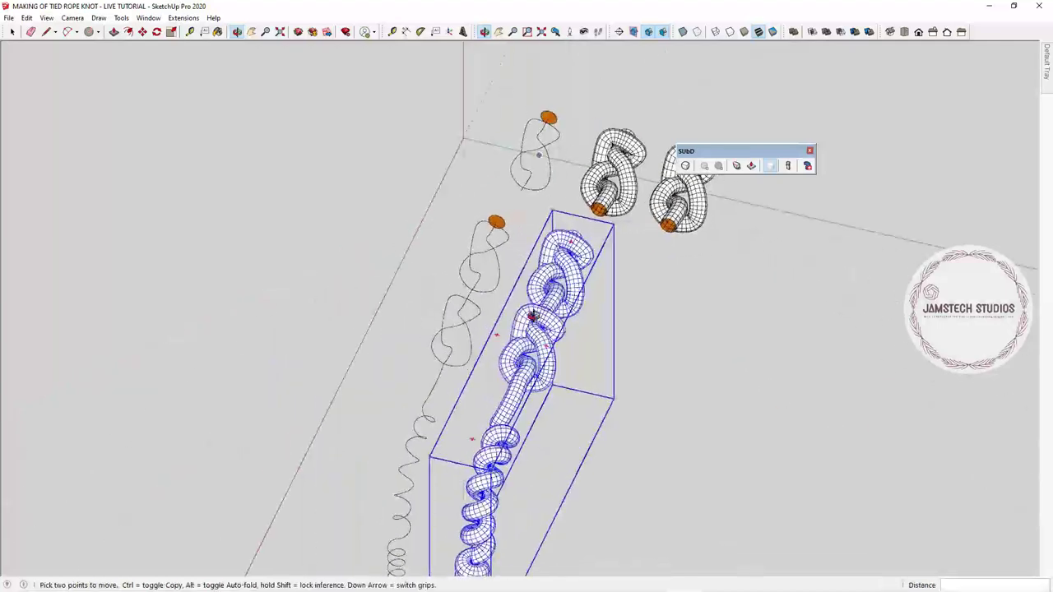
Step: Copy the long rope group about 156127 mm along the green axis, placing the duplicate behind the original
{"action": "middle_click_drag", "start_coordinate": [533, 317], "coordinate": [700, 335]}
{"action": "left_click", "coordinate": [668, 342]}
{"action": "key", "text": "ctrl"}
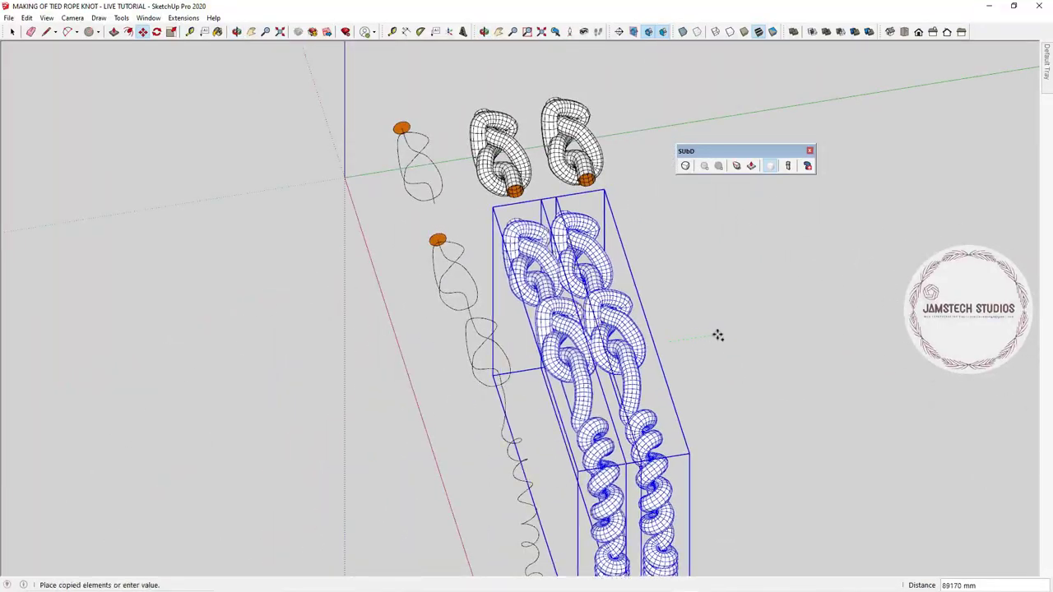
{"action": "left_click", "coordinate": [753, 329]}
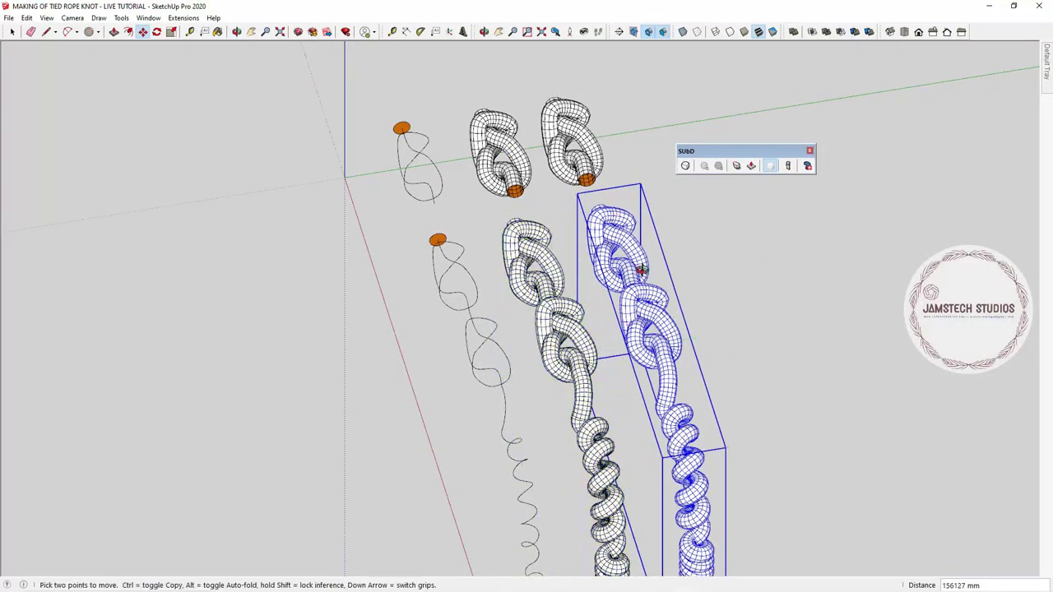
{"action": "middle_click_drag", "start_coordinate": [639, 271], "coordinate": [775, 264]}
{"action": "scroll", "coordinate": [544, 233], "scroll_direction": "up", "scroll_amount": 4}
{"action": "scroll", "coordinate": [545, 232], "scroll_direction": "up", "scroll_amount": 3}
{"action": "middle_click_drag", "start_coordinate": [585, 310], "coordinate": [686, 336]}
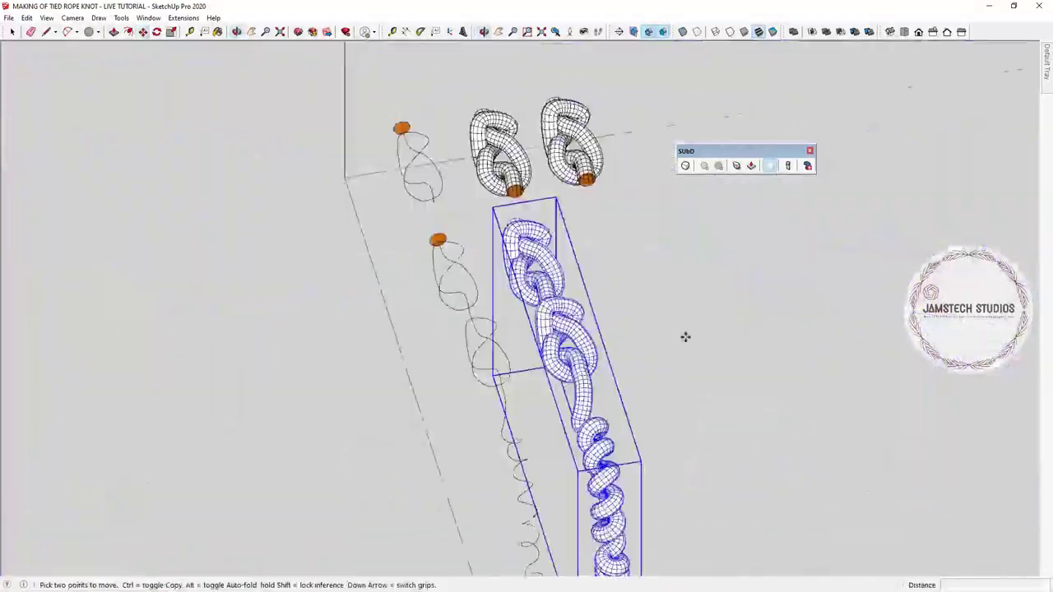
{"action": "left_click", "coordinate": [670, 342]}
{"action": "key", "text": "ctrl"}
{"action": "left_click", "coordinate": [752, 331]}
Step: Examine the two long ropes side by side and select the one nearer the guide curves
{"action": "middle_click_drag", "start_coordinate": [509, 263], "coordinate": [600, 222]}
{"action": "middle_click_drag", "start_coordinate": [568, 271], "coordinate": [643, 313]}
{"action": "scroll", "coordinate": [644, 313], "scroll_direction": "up", "scroll_amount": 5}
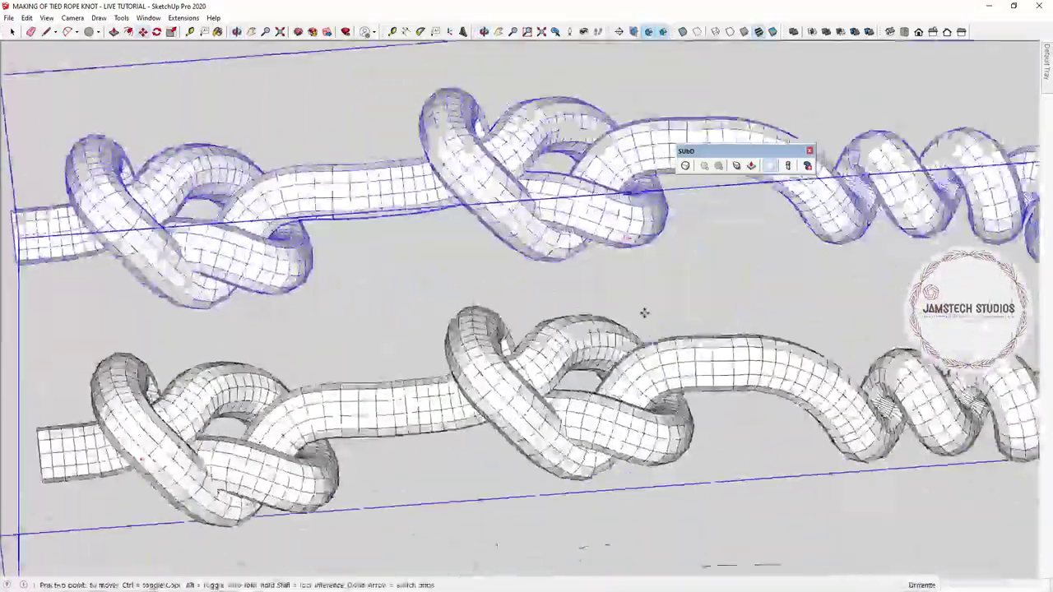
{"action": "scroll", "coordinate": [637, 304], "scroll_direction": "down", "scroll_amount": 4}
{"action": "key", "text": "space"}
{"action": "middle_click_drag", "start_coordinate": [271, 239], "coordinate": [333, 250]}
{"action": "scroll", "coordinate": [290, 340], "scroll_direction": "up", "scroll_amount": 3}
{"action": "left_click", "coordinate": [444, 323]}
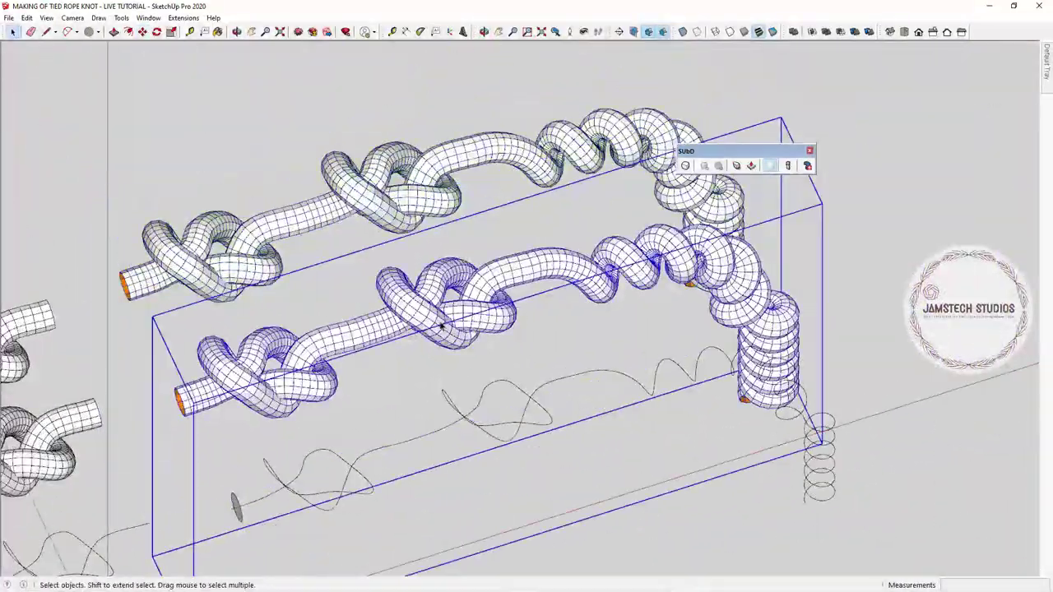
Step: Group all the guide curves and circles of the short knot and the long rope together
{"action": "scroll", "coordinate": [543, 345], "scroll_direction": "down", "scroll_amount": 5}
{"action": "middle_click_drag", "start_coordinate": [360, 374], "coordinate": [302, 414]}
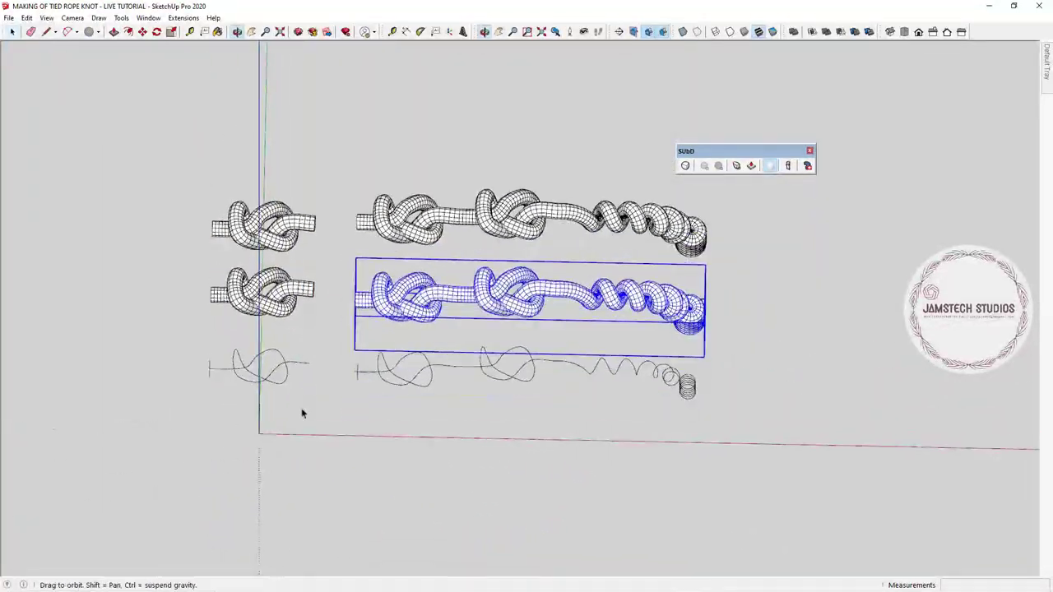
{"action": "left_click_drag", "start_coordinate": [794, 536], "coordinate": [795, 537]}
{"action": "scroll", "coordinate": [453, 383], "scroll_direction": "up", "scroll_amount": 5}
{"action": "right_click", "coordinate": [430, 369]}
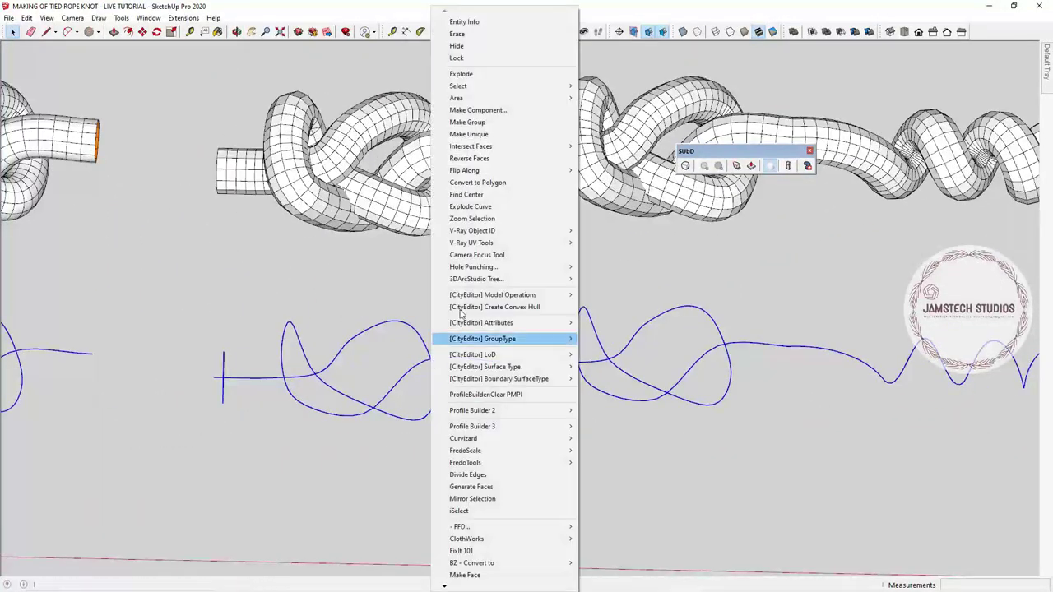
{"action": "left_click", "coordinate": [467, 122]}
Step: Assign the group of guide curves to the hidden PROFILE tag
{"action": "mouse_move", "coordinate": [1046, 75]}
{"action": "left_click", "coordinate": [913, 65]}
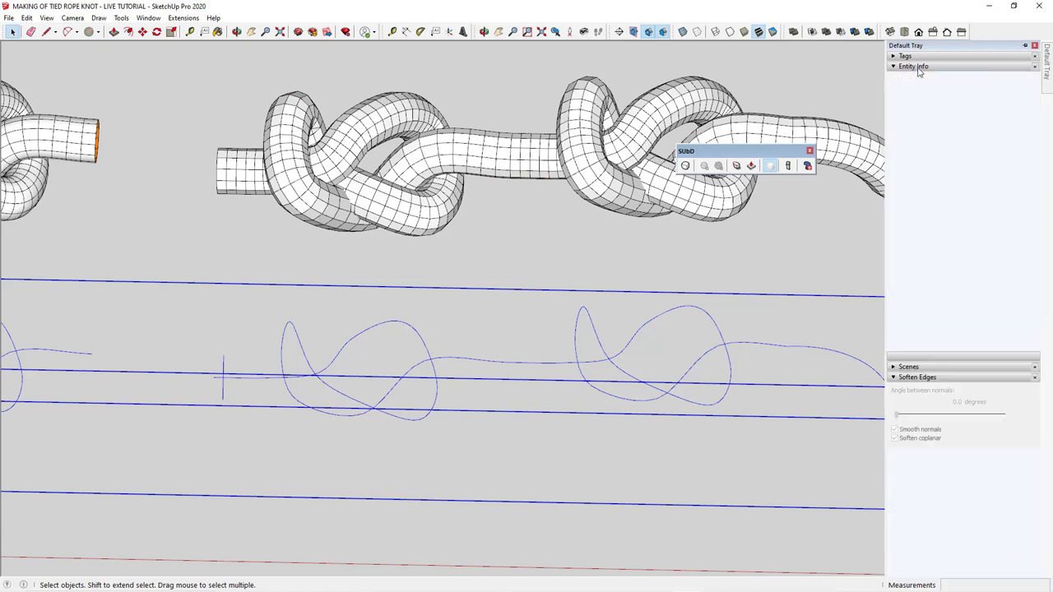
{"action": "left_click", "coordinate": [906, 97]}
{"action": "left_click", "coordinate": [906, 98]}
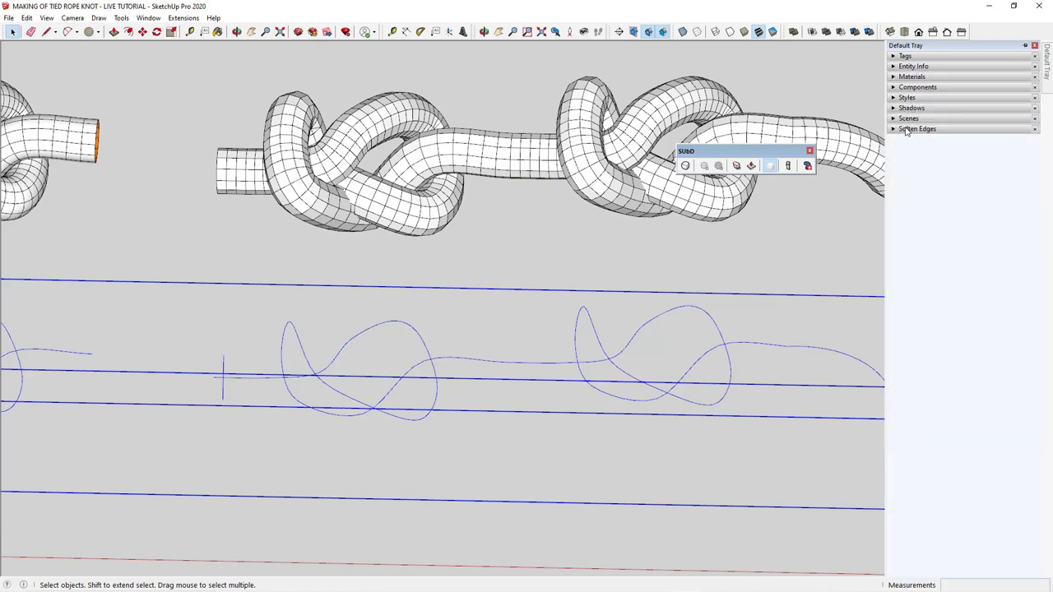
{"action": "left_click", "coordinate": [905, 56]}
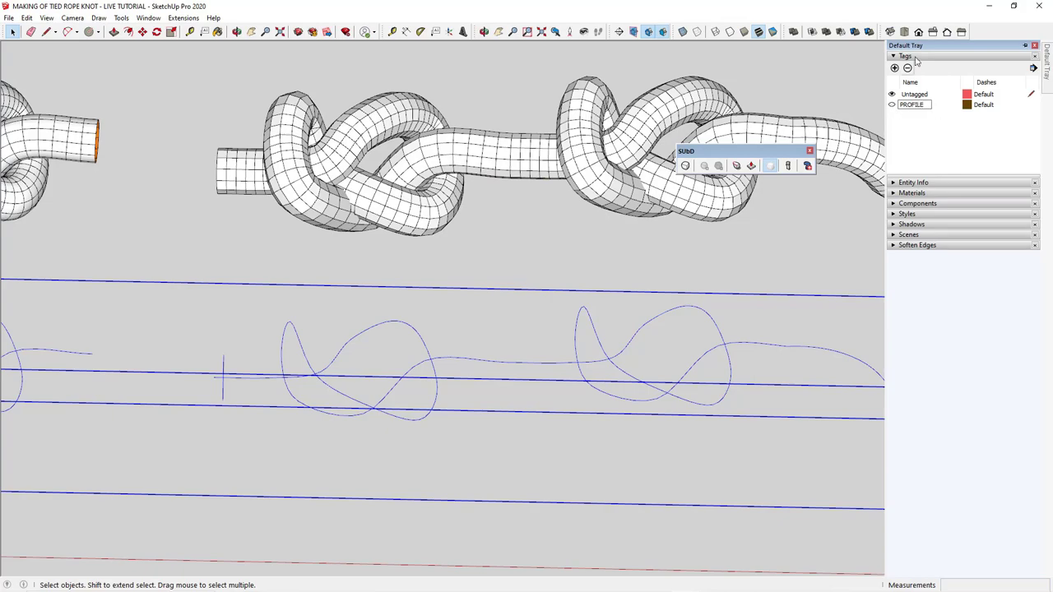
{"action": "left_click", "coordinate": [914, 183]}
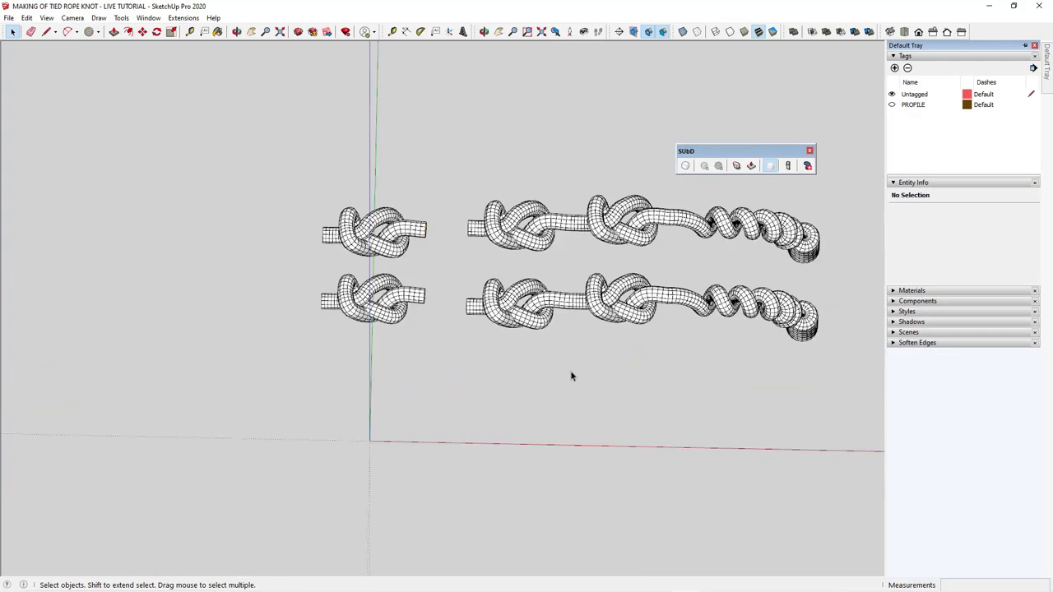
Step: Switch the camera from parallel projection to perspective and frame all the ropes
{"action": "middle_click_drag", "start_coordinate": [571, 374], "coordinate": [543, 436]}
{"action": "scroll", "coordinate": [542, 436], "scroll_direction": "up", "scroll_amount": 3}
{"action": "left_click", "coordinate": [72, 17]}
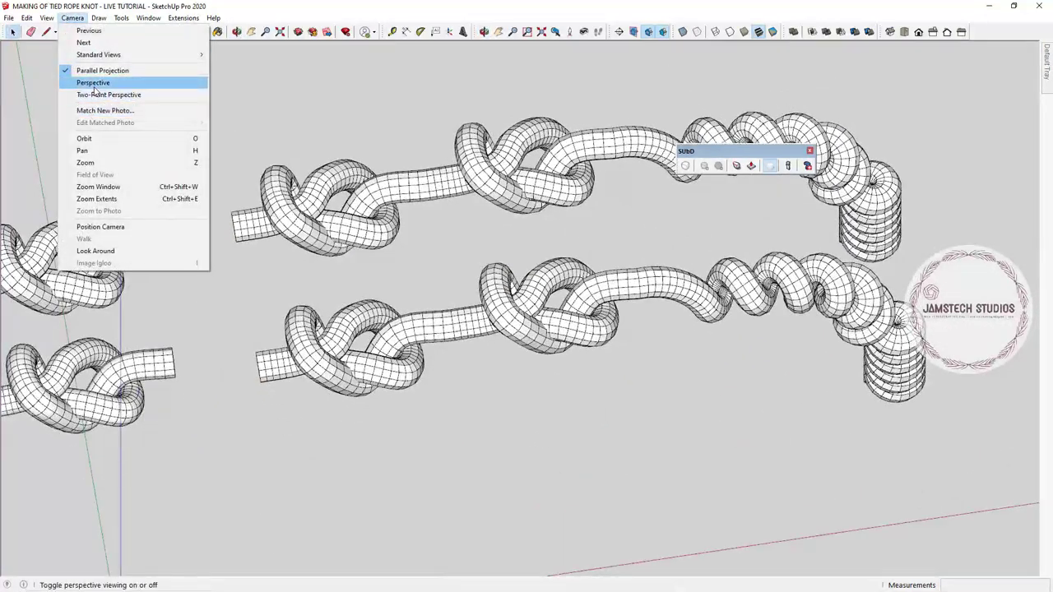
{"action": "left_click", "coordinate": [93, 84]}
{"action": "middle_click_drag", "start_coordinate": [411, 222], "coordinate": [388, 132]}
{"action": "scroll", "coordinate": [350, 258], "scroll_direction": "up", "scroll_amount": 4}
{"action": "scroll", "coordinate": [202, 286], "scroll_direction": "down", "scroll_amount": 2}
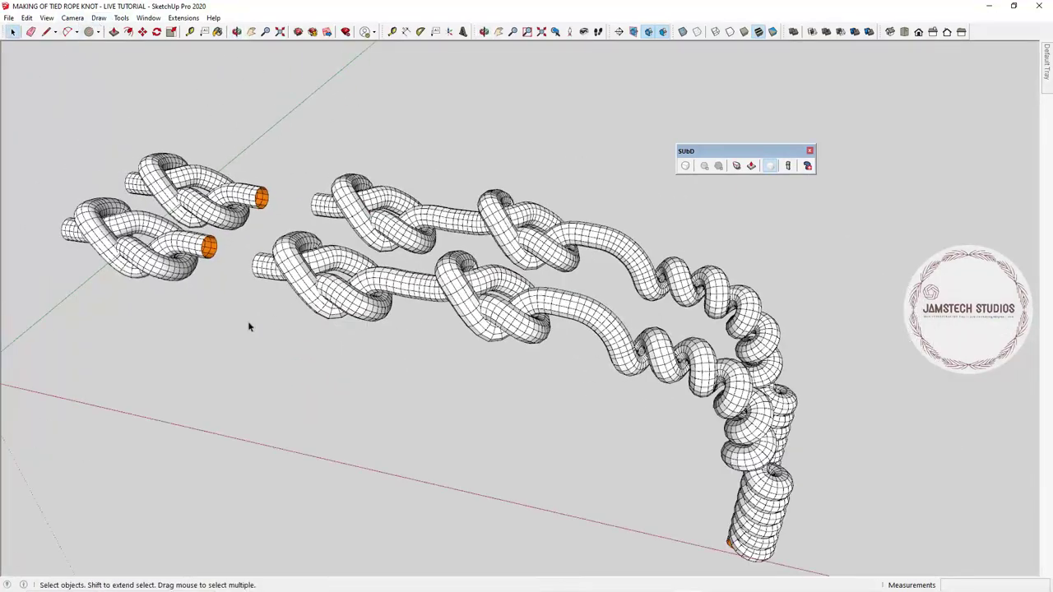
Step: Subdivide the nearer long rope with SUbD and dismiss the subdivision failure notice
{"action": "middle_click_drag", "start_coordinate": [249, 325], "coordinate": [252, 349]}
{"action": "left_click", "coordinate": [481, 294]}
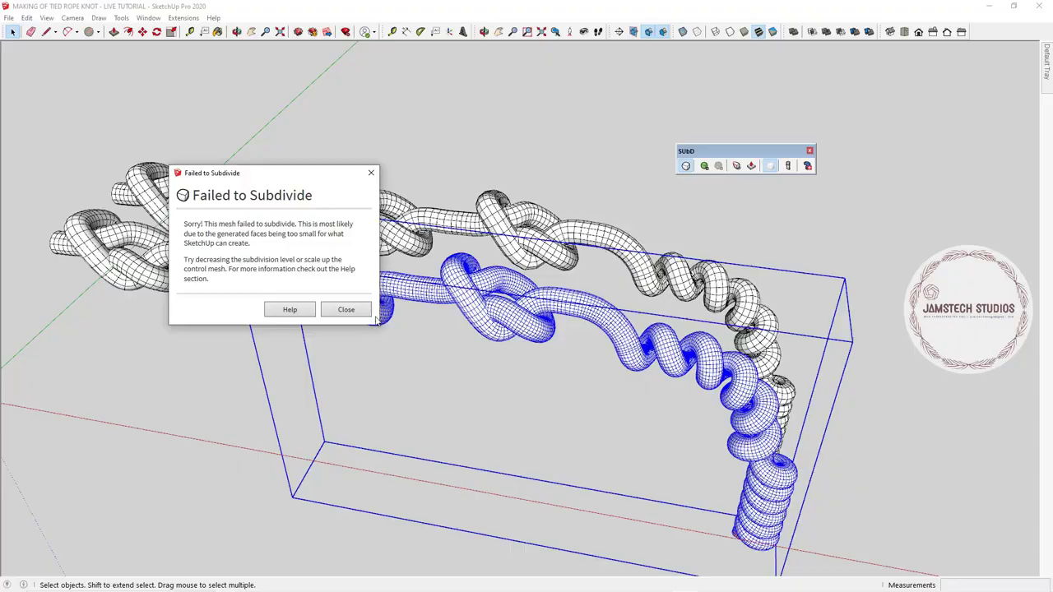
{"action": "left_click", "coordinate": [345, 311]}
{"action": "scroll", "coordinate": [540, 312], "scroll_direction": "up", "scroll_amount": 5}
{"action": "middle_click_drag", "start_coordinate": [540, 313], "coordinate": [530, 358]}
{"action": "scroll", "coordinate": [425, 298], "scroll_direction": "down", "scroll_amount": 8}
{"action": "left_click", "coordinate": [530, 358]}
Step: Examine the subdivided long rope beside the original from both ends and clear the selection
{"action": "scroll", "coordinate": [707, 361], "scroll_direction": "up", "scroll_amount": 2}
{"action": "middle_click_drag", "start_coordinate": [707, 370], "coordinate": [810, 387]}
{"action": "scroll", "coordinate": [271, 264], "scroll_direction": "up", "scroll_amount": 5}
{"action": "middle_click_drag", "start_coordinate": [362, 304], "coordinate": [525, 368]}
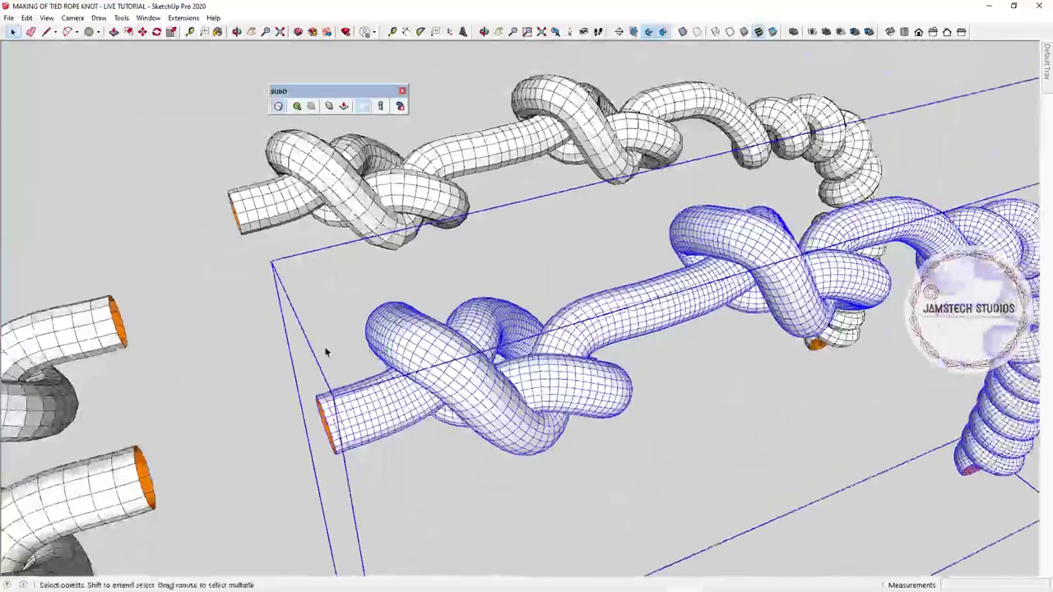
{"action": "left_click", "coordinate": [277, 404]}
{"action": "middle_click_drag", "start_coordinate": [277, 404], "coordinate": [874, 355]}
{"action": "scroll", "coordinate": [493, 290], "scroll_direction": "up", "scroll_amount": 2}
{"action": "scroll", "coordinate": [779, 271], "scroll_direction": "up", "scroll_amount": 3}
{"action": "middle_click_drag", "start_coordinate": [707, 263], "coordinate": [786, 194]}
Step: Paint the subdivided rope with Carpet Loop Pattern from the carpet, fabrics and leathers collection, and open the material for editing
{"action": "mouse_move", "coordinate": [1045, 70]}
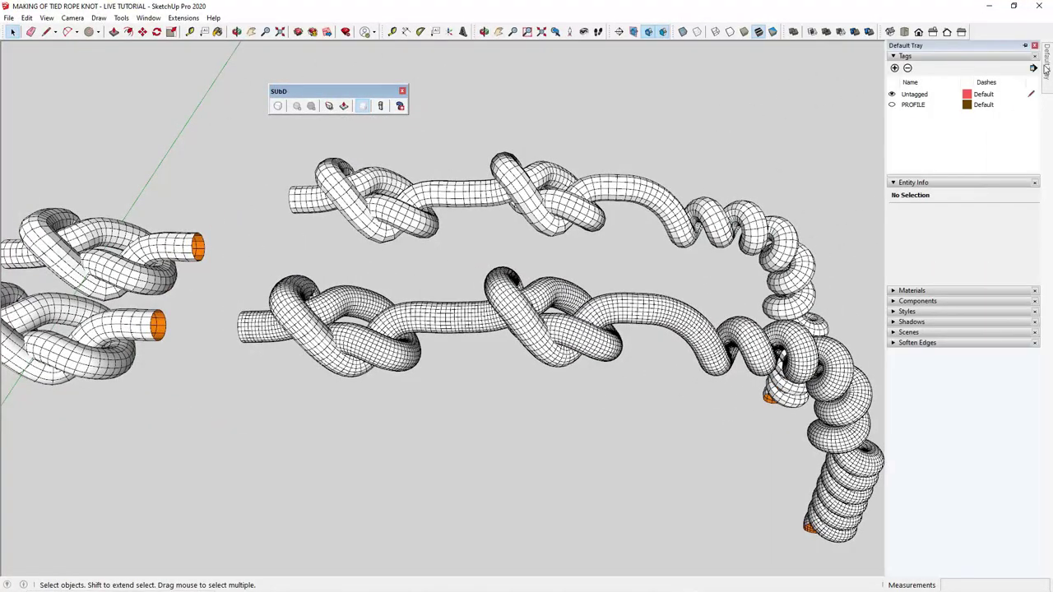
{"action": "left_click", "coordinate": [933, 56]}
{"action": "left_click", "coordinate": [911, 175]}
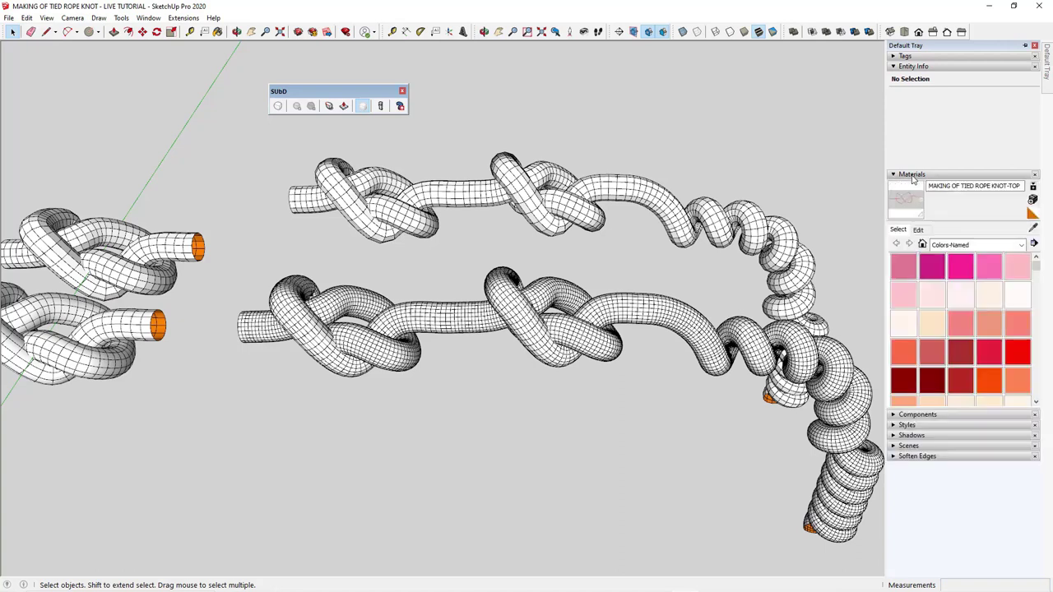
{"action": "scroll", "coordinate": [958, 346], "scroll_direction": "down", "scroll_amount": 3}
{"action": "left_click", "coordinate": [975, 245]}
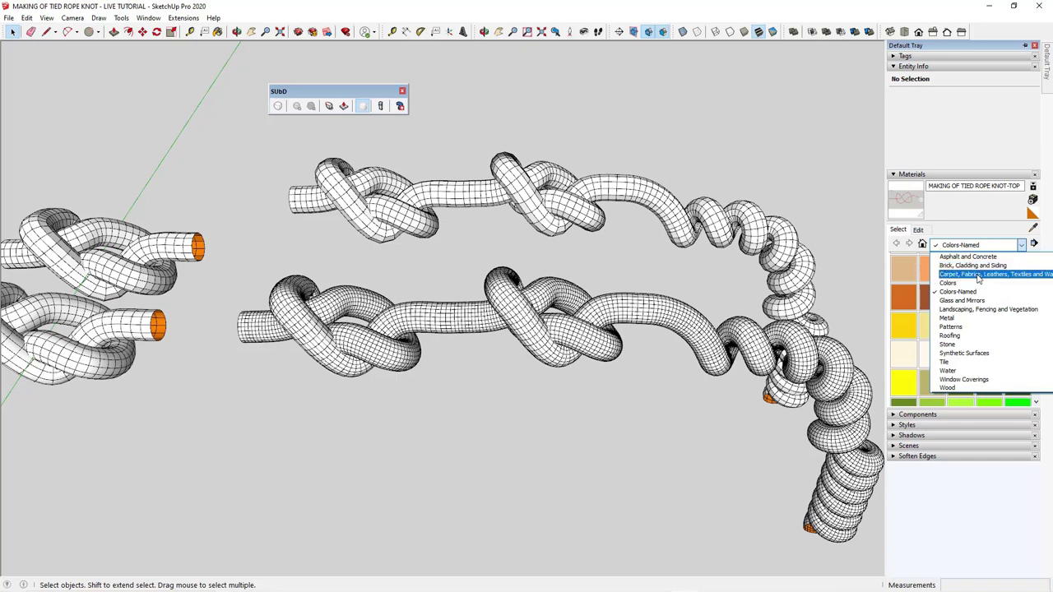
{"action": "left_click", "coordinate": [978, 274]}
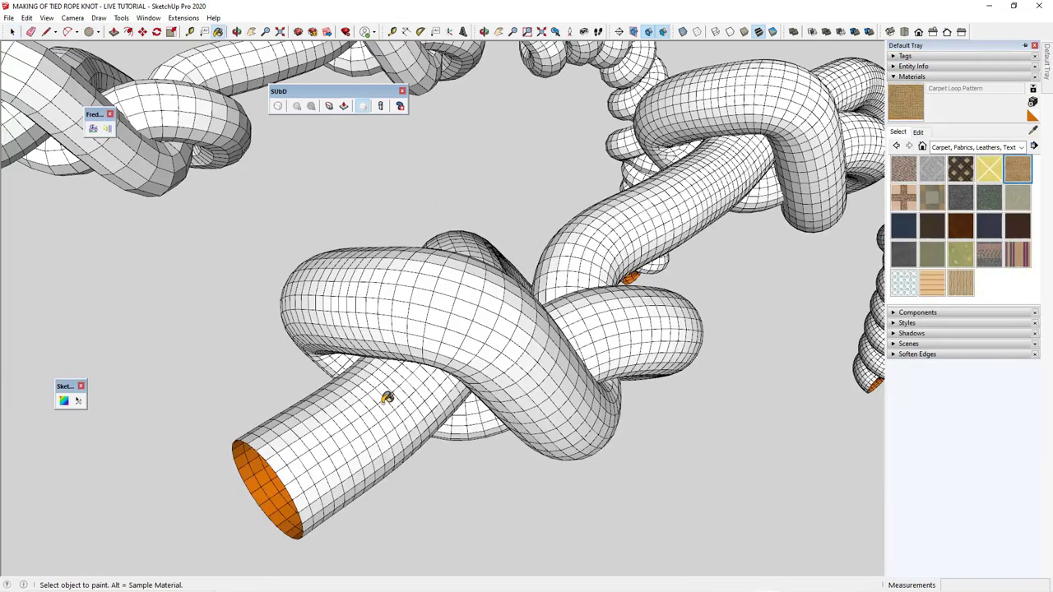
{"action": "left_click", "coordinate": [386, 398]}
{"action": "left_click", "coordinate": [918, 131]}
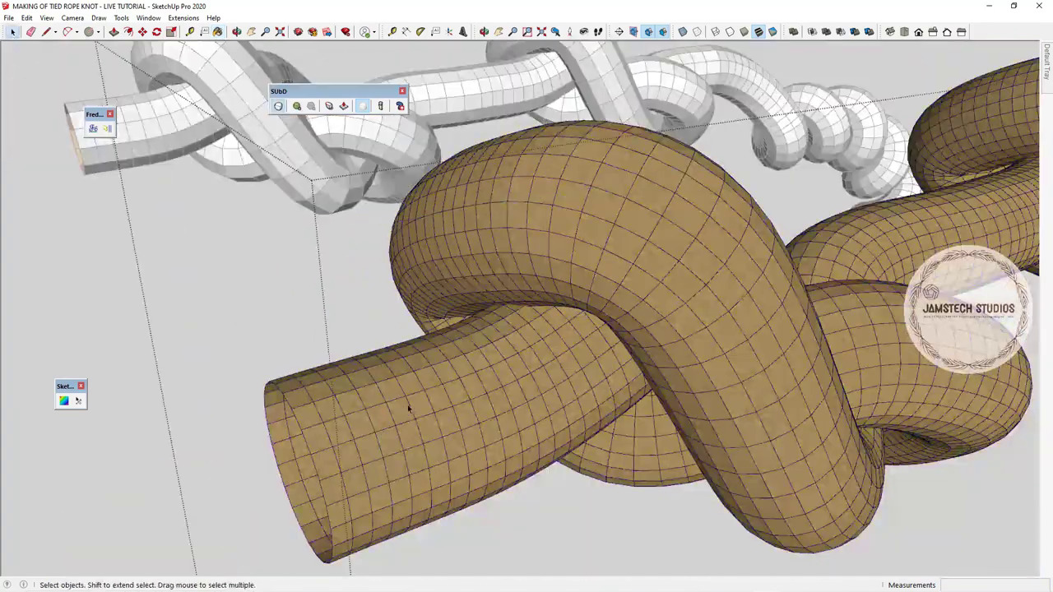
Step: Map the carpet texture along the painted rope's surface with the SUbD and SketchUV mapping tools
{"action": "right_click", "coordinate": [548, 329]}
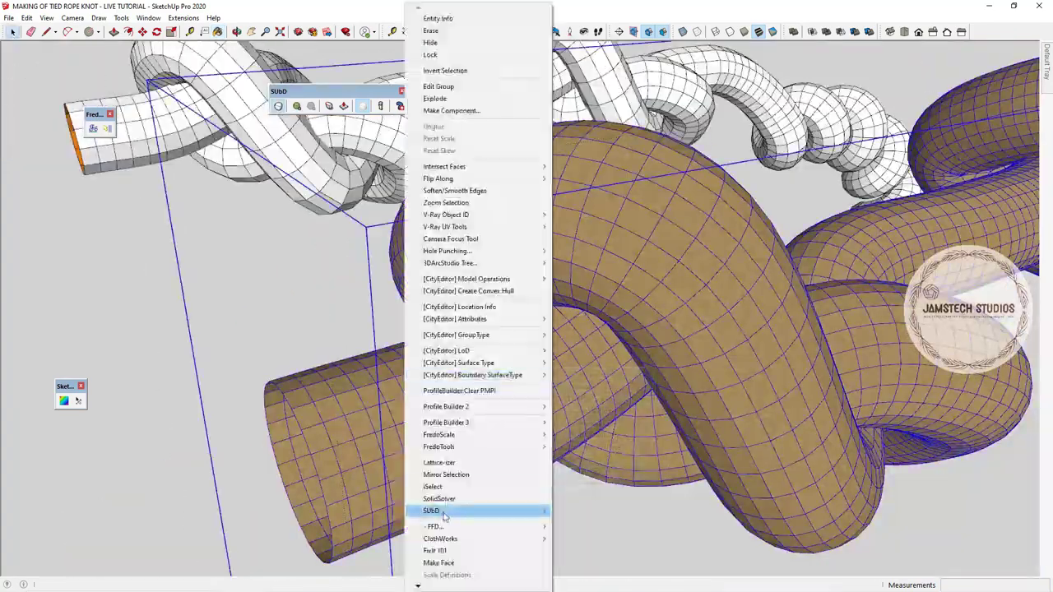
{"action": "left_click", "coordinate": [613, 510]}
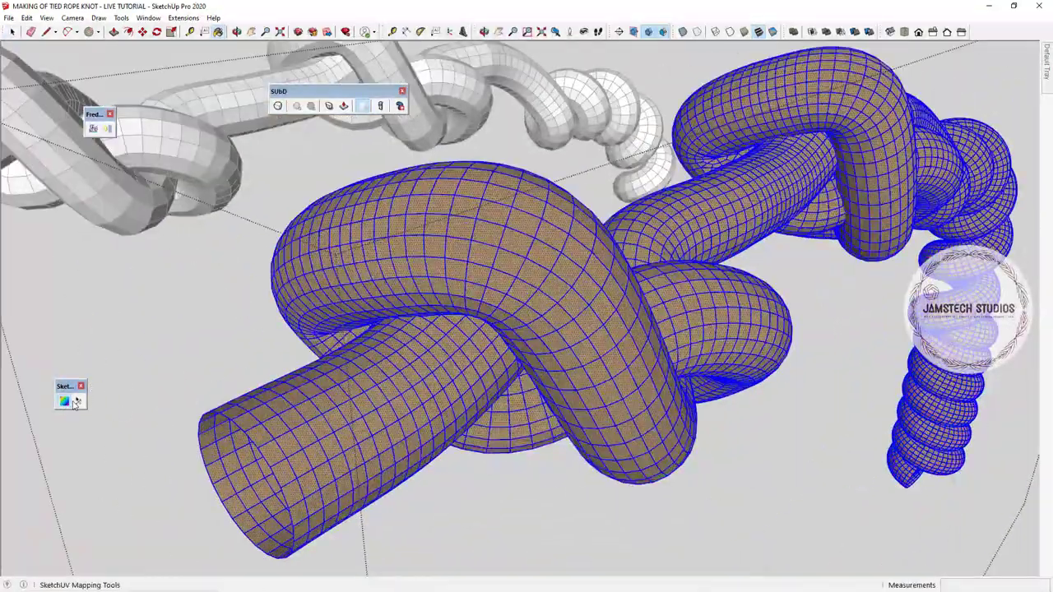
{"action": "left_click", "coordinate": [70, 402]}
{"action": "mouse_move", "coordinate": [355, 455]}
{"action": "middle_mouse_down"}
{"action": "mouse_move", "coordinate": [411, 444]}
{"action": "mouse_move", "coordinate": [421, 324]}
{"action": "mouse_move", "coordinate": [458, 327]}
{"action": "middle_mouse_up"}
{"action": "left_click", "coordinate": [357, 477]}
Step: Copy the textured long rope about 89000 mm to its front side
{"action": "scroll", "coordinate": [345, 460], "scroll_direction": "down", "scroll_amount": 6}
{"action": "middle_click_drag", "start_coordinate": [346, 453], "coordinate": [557, 338]}
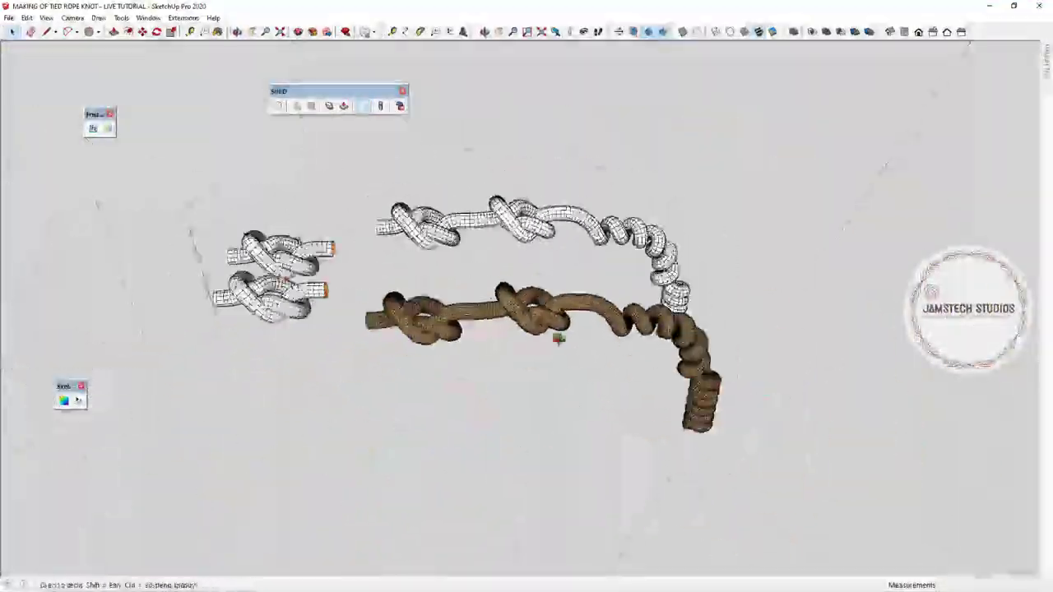
{"action": "scroll", "coordinate": [556, 333], "scroll_direction": "up", "scroll_amount": 2}
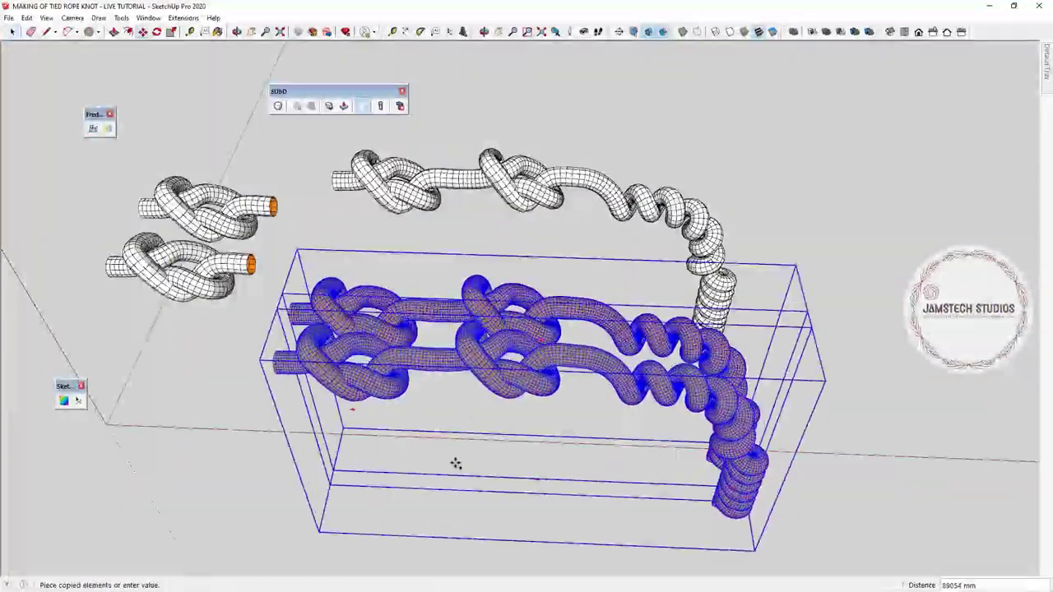
{"action": "scroll", "coordinate": [329, 436], "scroll_direction": "up", "scroll_amount": 5}
Step: Select all geometry inside the copied rope and soften its edges to hide the mesh lines
{"action": "double_click", "coordinate": [325, 440]}
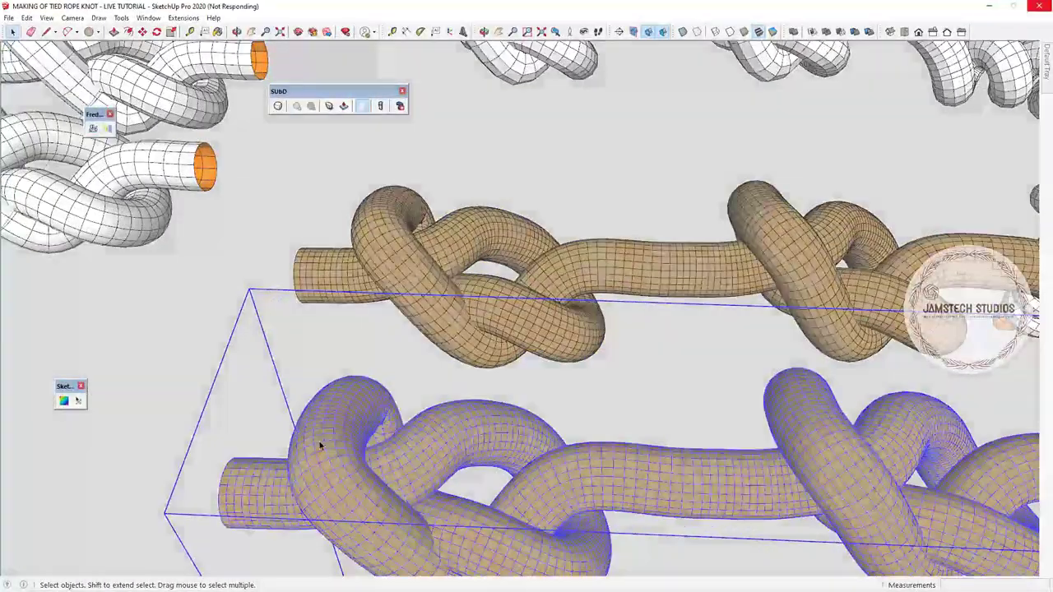
{"action": "triple_click", "coordinate": [346, 452]}
{"action": "mouse_move", "coordinate": [1046, 62]}
{"action": "left_click", "coordinate": [898, 359]}
{"action": "left_click_drag", "start_coordinate": [908, 398], "coordinate": [918, 400]}
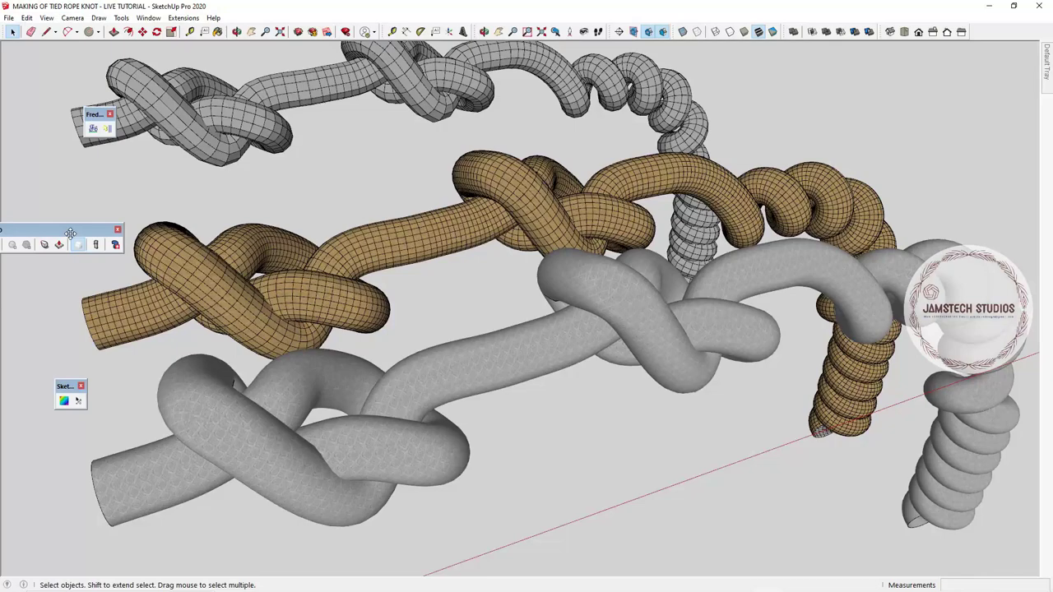
Step: Dock the floating SUbD toolbar along the edge of the drawing area
{"action": "left_click_drag", "start_coordinate": [71, 233], "coordinate": [10, 115]}
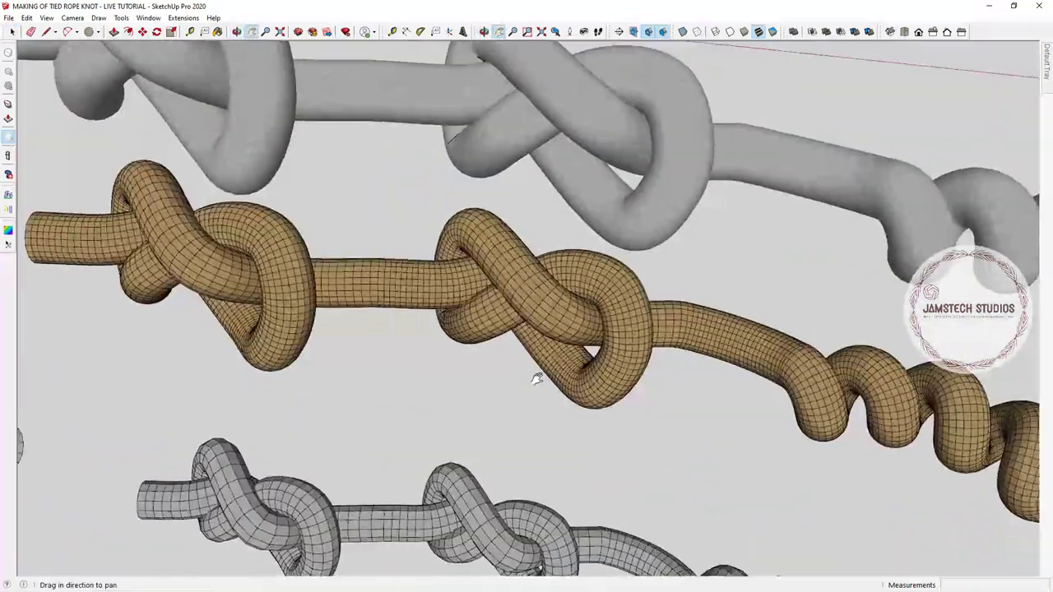
{"action": "left_click_drag", "start_coordinate": [536, 379], "coordinate": [548, 404]}
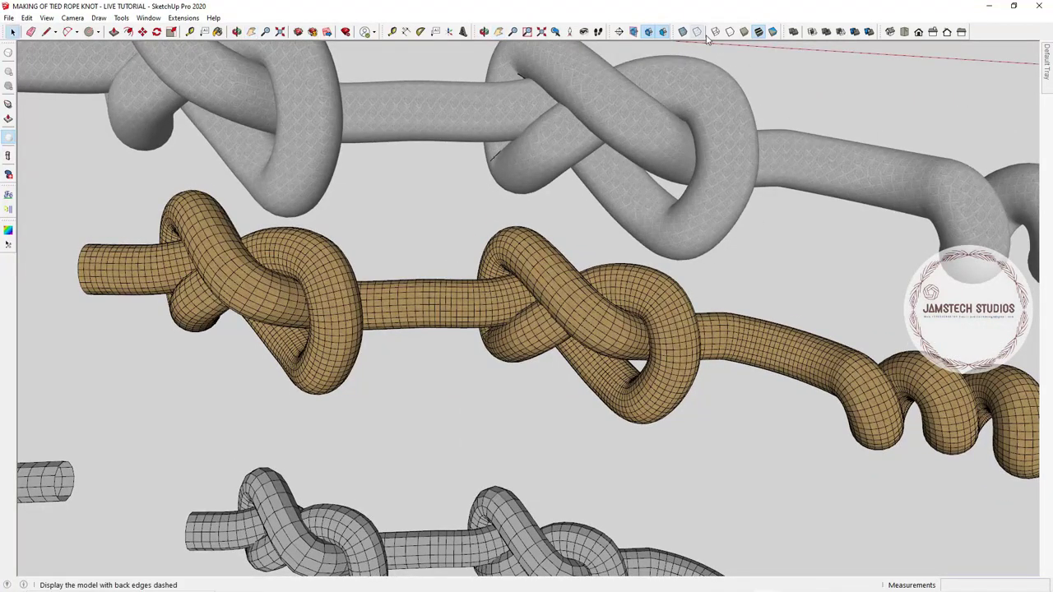
Step: Compare the ropes in the Hidden Line and Shaded face styles, then display the model in Monochrome
{"action": "left_click", "coordinate": [734, 33]}
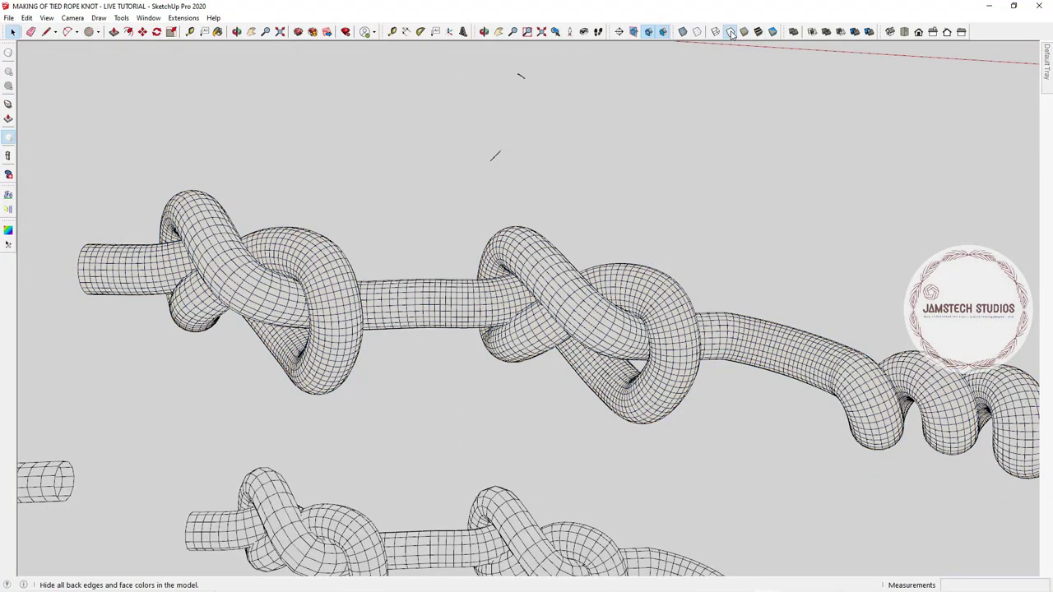
{"action": "left_click", "coordinate": [744, 32]}
{"action": "middle_click_drag", "start_coordinate": [597, 335], "coordinate": [629, 300]}
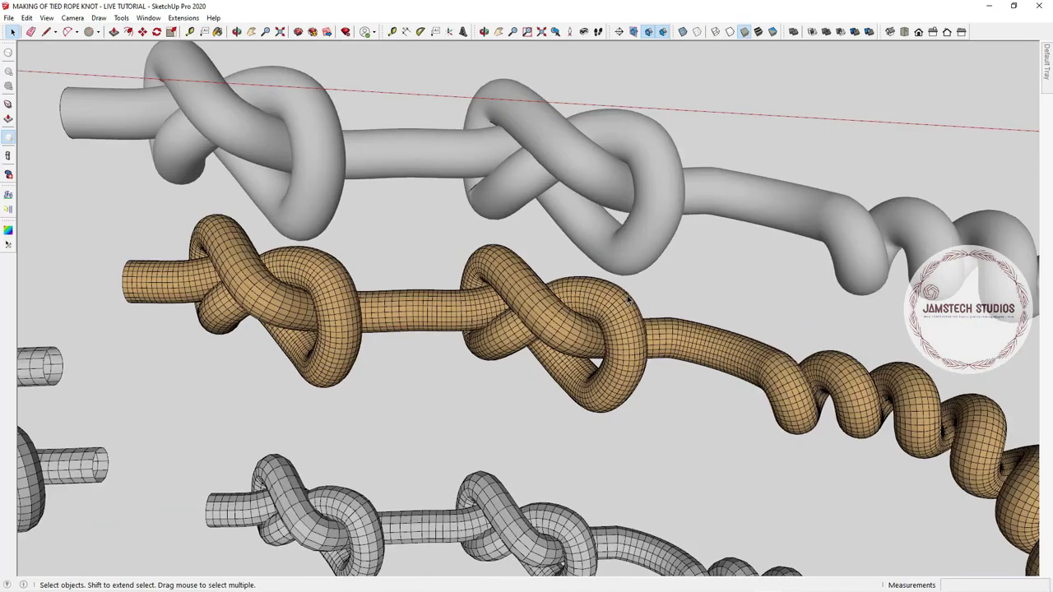
{"action": "left_click", "coordinate": [772, 32]}
Step: Examine the two short knots up close in the Monochrome style
{"action": "middle_click_drag", "start_coordinate": [450, 424], "coordinate": [930, 238]}
{"action": "scroll", "coordinate": [557, 367], "scroll_direction": "up", "scroll_amount": 2}
{"action": "scroll", "coordinate": [396, 442], "scroll_direction": "up", "scroll_amount": 4}
{"action": "middle_click_drag", "start_coordinate": [929, 239], "coordinate": [583, 302], "text": "shift"}
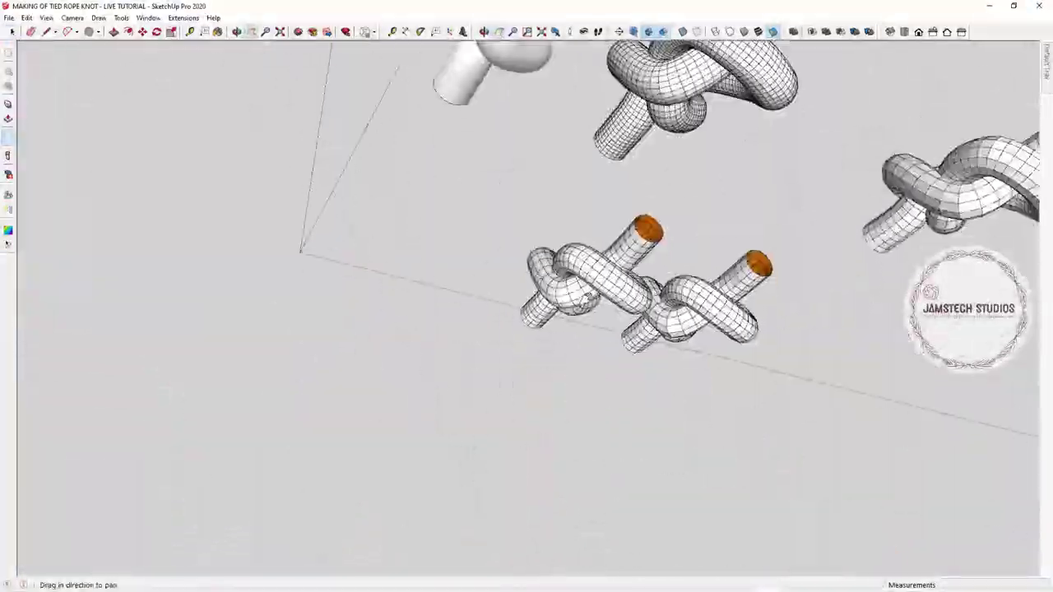
{"action": "scroll", "coordinate": [699, 327], "scroll_direction": "up", "scroll_amount": 3}
{"action": "middle_click_drag", "start_coordinate": [699, 327], "coordinate": [503, 392]}
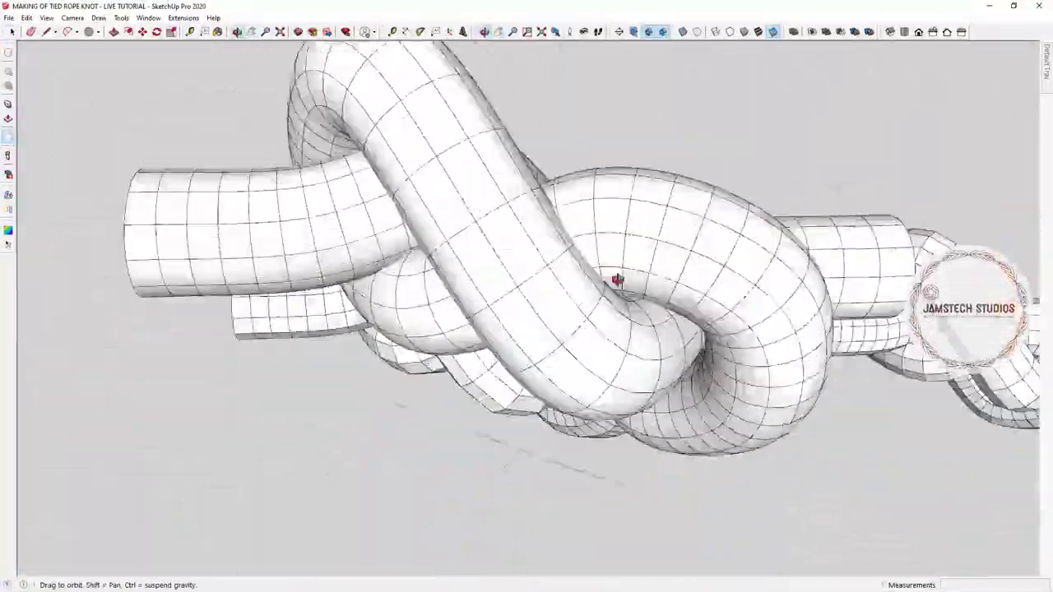